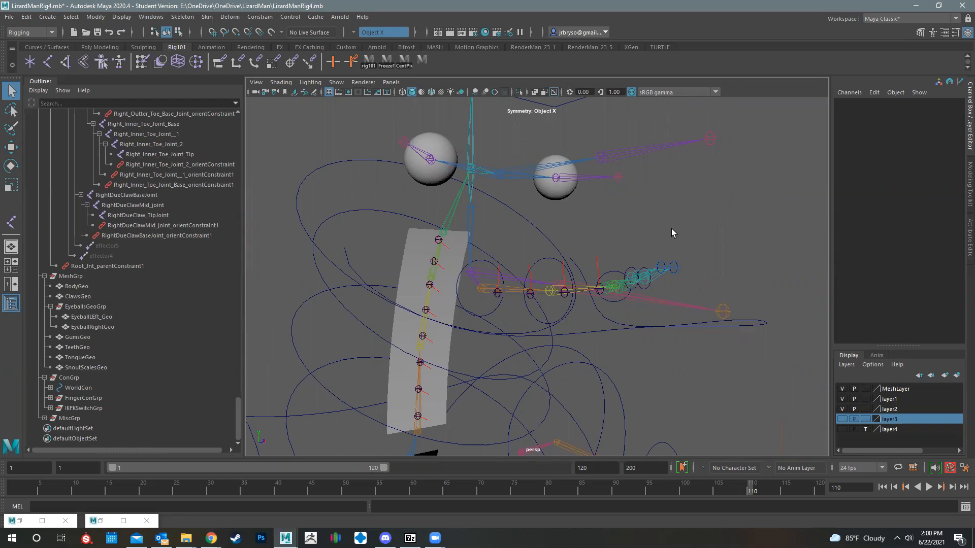
# Make layer3 visible so the lizard's head mesh shows around the facial joints, and frame the mouth from its side.
pyautogui.keyDown('alt'); pyautogui.moveTo(595, 254); pyautogui.dragTo(583, 271); pyautogui.keyUp('alt')
pyautogui.scroll(-1, 582, 271)
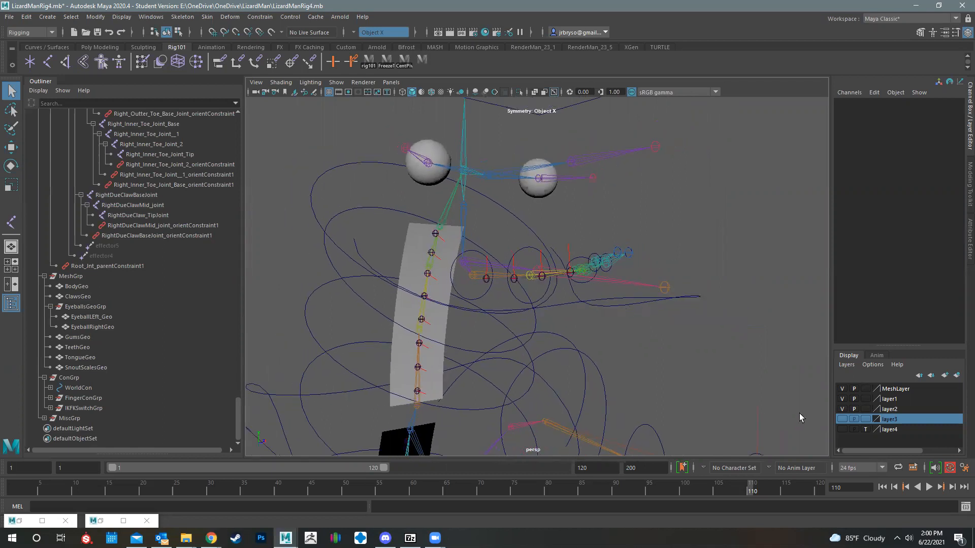
pyautogui.click(841, 419)
pyautogui.keyDown('alt'); pyautogui.moveTo(622, 254); pyautogui.dragTo(458, 297); pyautogui.keyUp('alt')
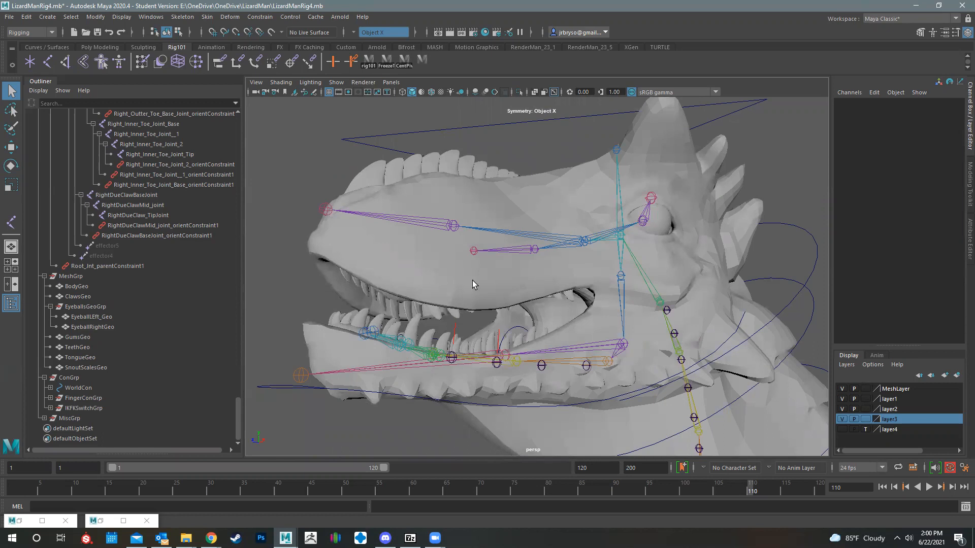
pyautogui.keyDown('alt'); pyautogui.moveTo(430, 278); pyautogui.dragTo(649, 243); pyautogui.keyUp('alt')
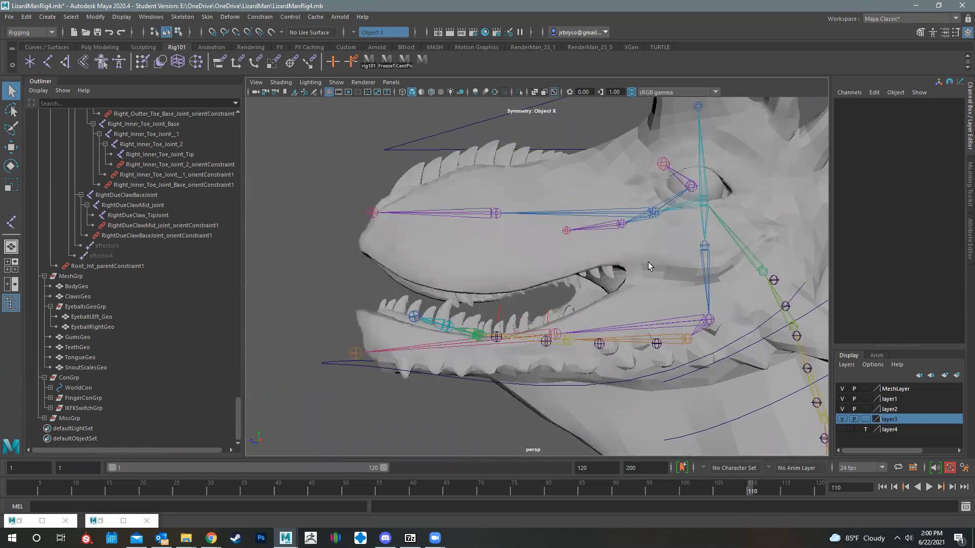
pyautogui.keyDown('alt'); pyautogui.moveTo(591, 291); pyautogui.dragTo(510, 244); pyautogui.keyUp('alt')
pyautogui.scroll(5, 491, 264)
pyautogui.press('space')
pyautogui.press('space')
pyautogui.scroll(2, 460, 295)
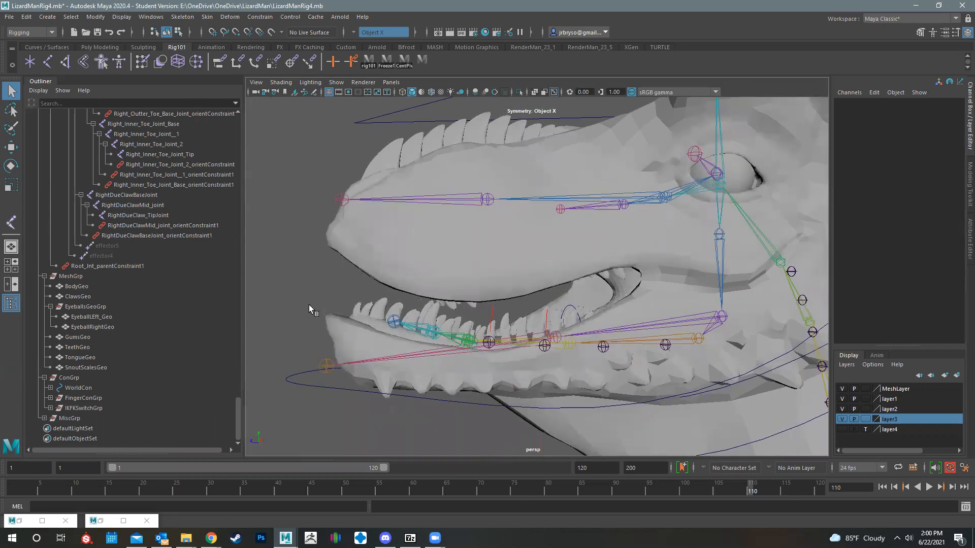
pyautogui.press('y')
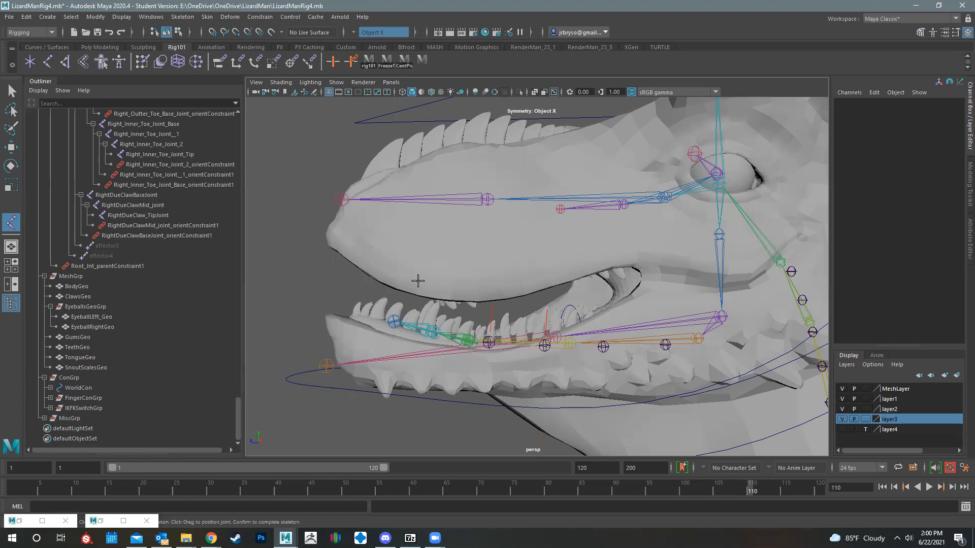
pyautogui.press('q')
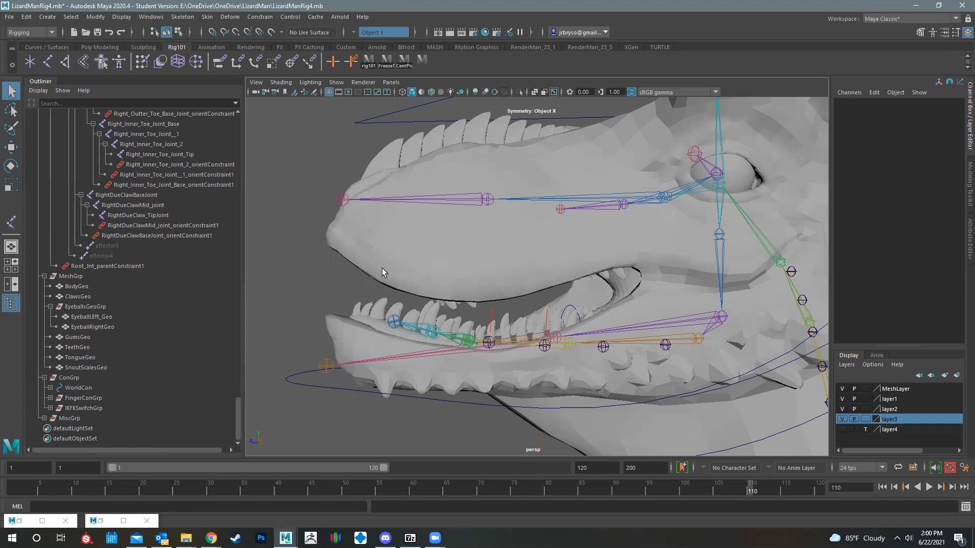
pyautogui.press('w')
pyautogui.keyDown('alt'); pyautogui.moveTo(463, 268); pyautogui.dragTo(498, 268, button='middle'); pyautogui.keyUp('alt')
pyautogui.click(11, 223)
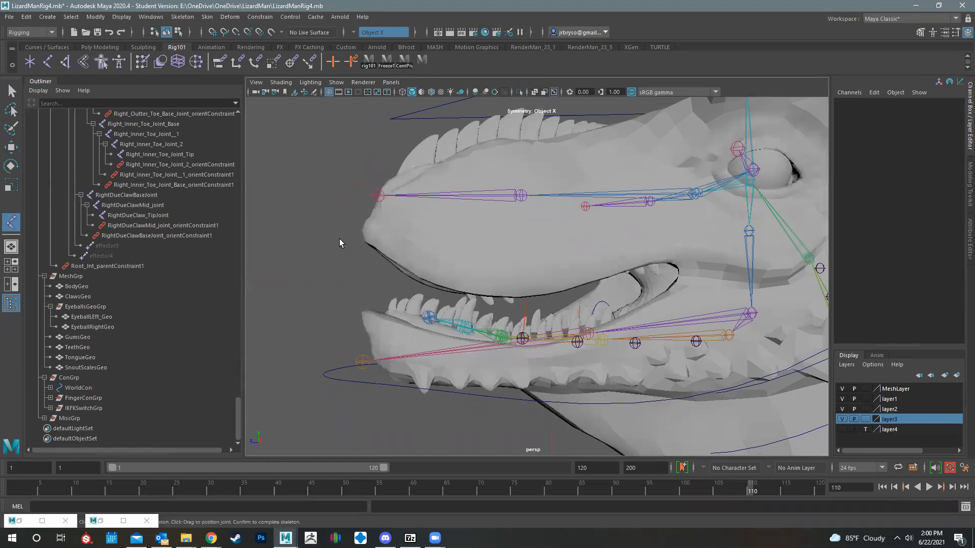
pyautogui.moveTo(394, 295)
pyautogui.keyDown('alt'); pyautogui.mouseDown(button='middle')
pyautogui.moveTo(355, 275)
pyautogui.moveTo(372, 272)
pyautogui.moveTo(363, 262)
pyautogui.moveTo(374, 260)
pyautogui.moveTo(392, 275)
pyautogui.mouseUp(button='middle'); pyautogui.keyUp('alt')
pyautogui.press('w')
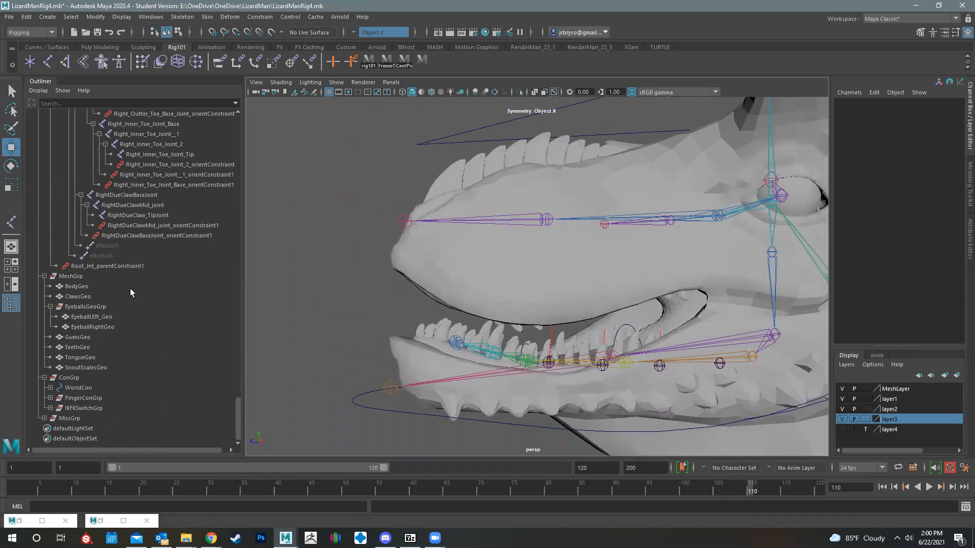
# Collapse the LizardMan_Char_Grp hierarchy in the Outliner and clear the selection.
pyautogui.scroll(20, 130, 288)
pyautogui.click(39, 155)
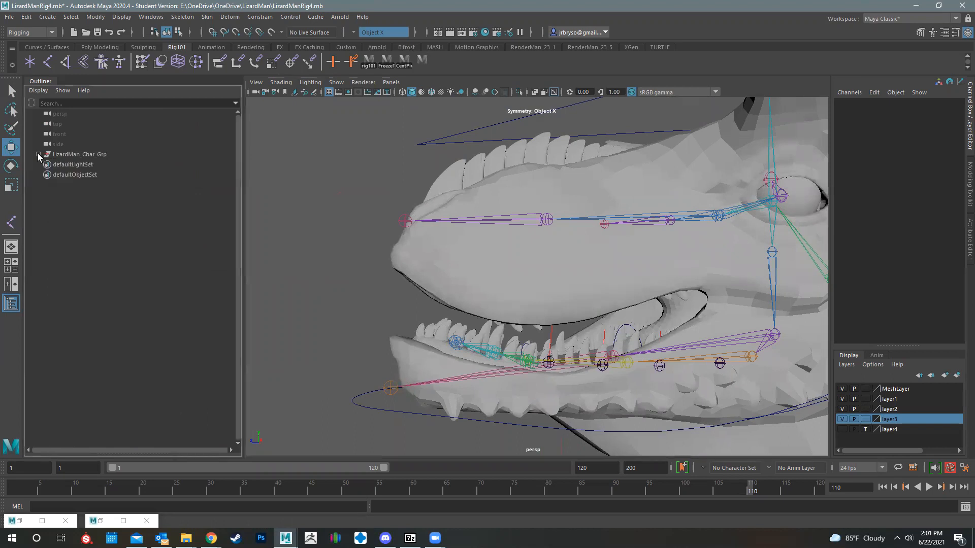
pyautogui.click(373, 279)
# Switch the perspective viewport to the orthographic side view and maximize it on the mouth.
pyautogui.keyDown('alt'); pyautogui.moveTo(392, 272); pyautogui.dragTo(481, 279); pyautogui.keyUp('alt')
pyautogui.press('space')
pyautogui.press('space')
pyautogui.keyDown('alt'); pyautogui.moveTo(616, 370); pyautogui.dragTo(591, 345, button='middle'); pyautogui.keyUp('alt')
pyautogui.press('space')
pyautogui.click(684, 273)
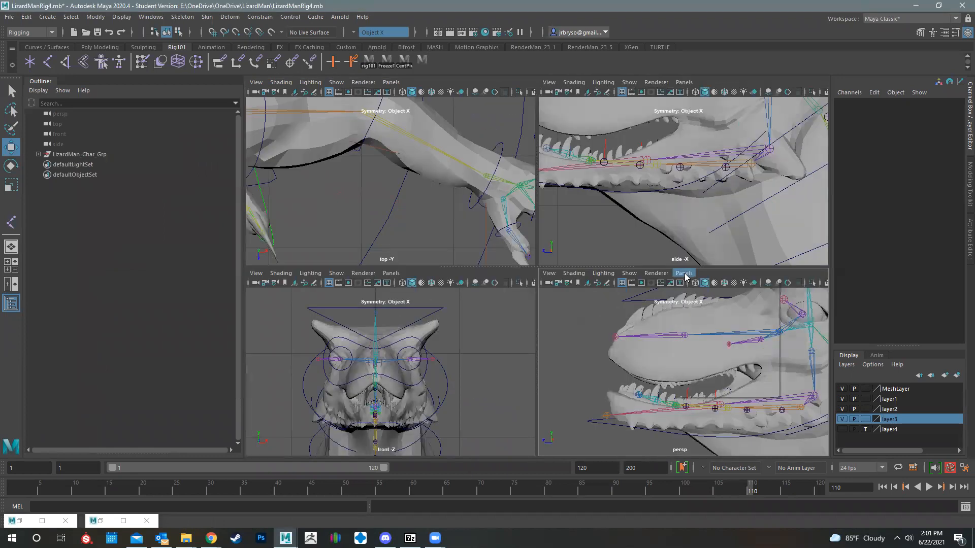
pyautogui.moveTo(710, 304)
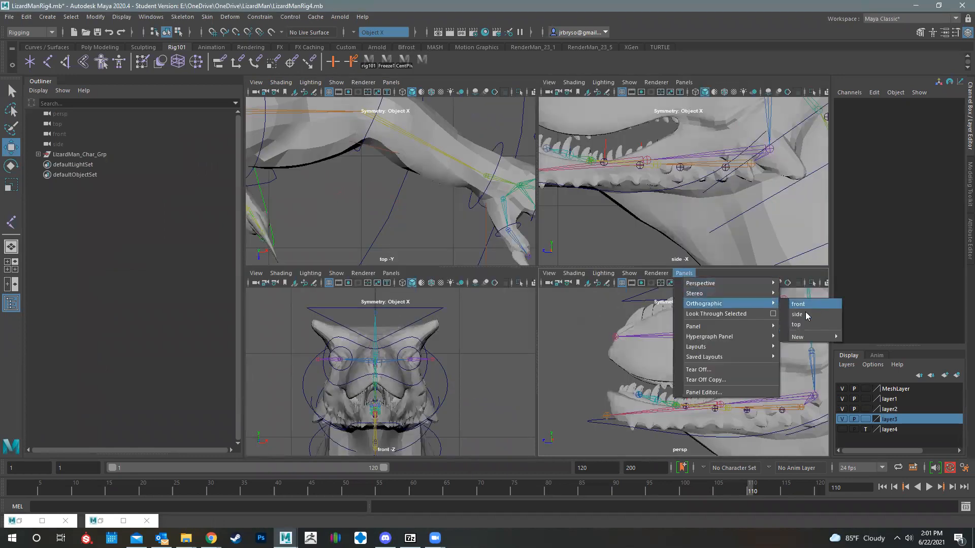
pyautogui.click(807, 315)
pyautogui.press('space')
pyautogui.scroll(2, 320, 375)
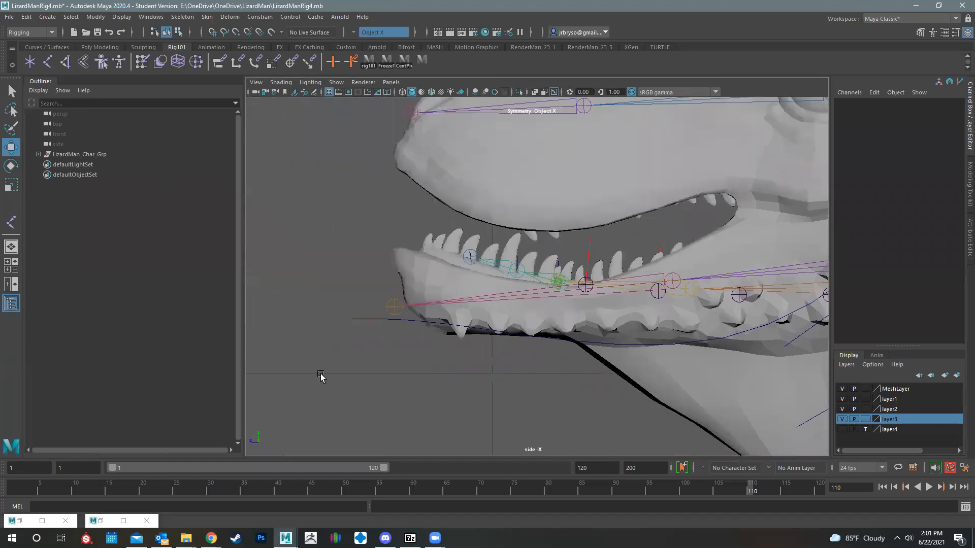
# Create a single joint and move it to the front tip of the upper lip, at about Y 10.70, Z 3.29.
pyautogui.keyDown('alt'); pyautogui.moveTo(320, 376); pyautogui.dragTo(408, 481, button='middle'); pyautogui.keyUp('alt')
pyautogui.click(11, 225)
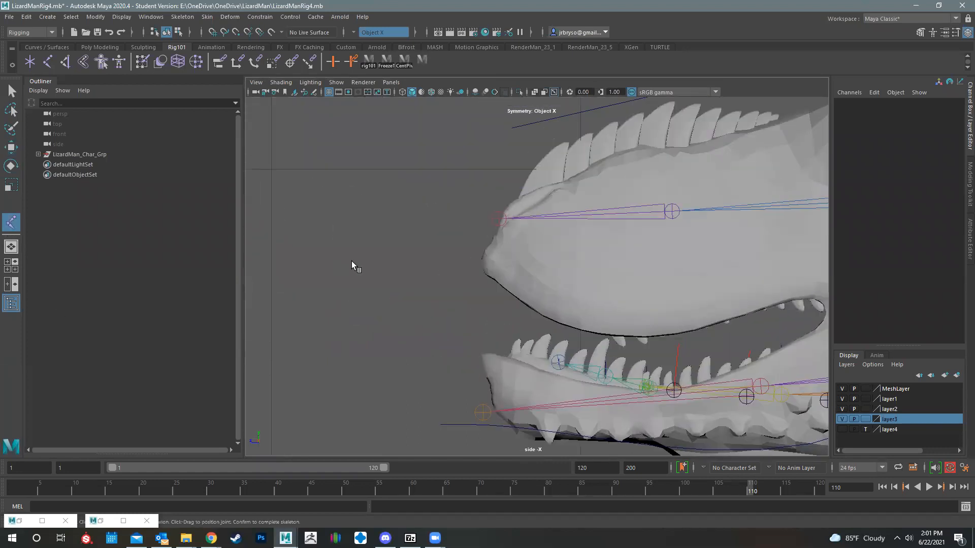
pyautogui.click(435, 255)
pyautogui.keyDown('alt'); pyautogui.moveTo(450, 303); pyautogui.dragTo(389, 303, button='middle'); pyautogui.keyUp('alt')
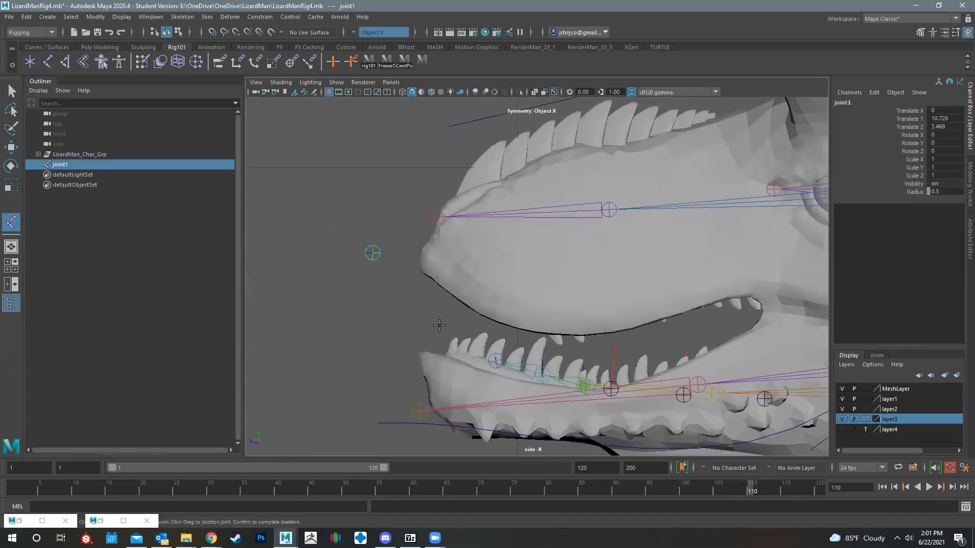
pyautogui.press('w')
pyautogui.moveTo(377, 256); pyautogui.dragTo(432, 261)
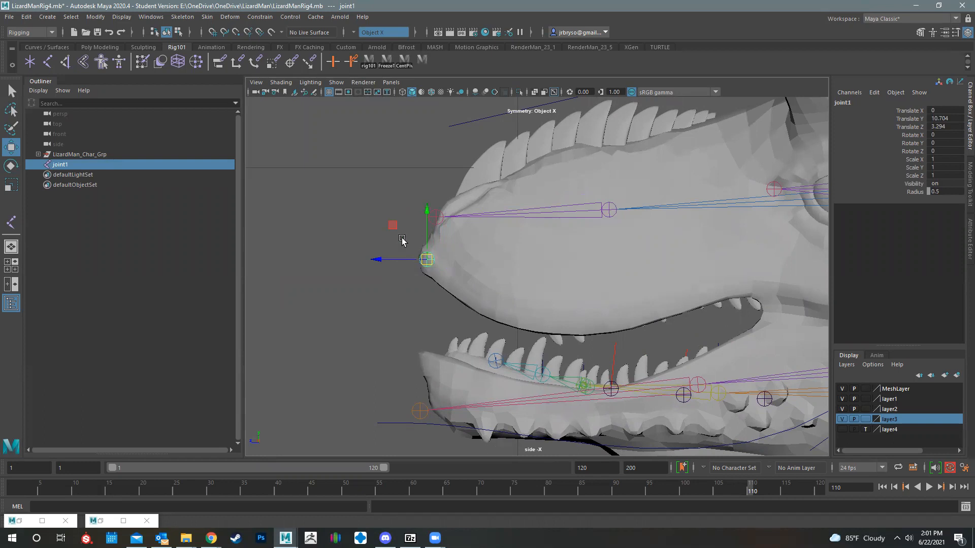
# Rename the joint at the upper lip's tip as TopLipJoint1.
pyautogui.click(843, 102)
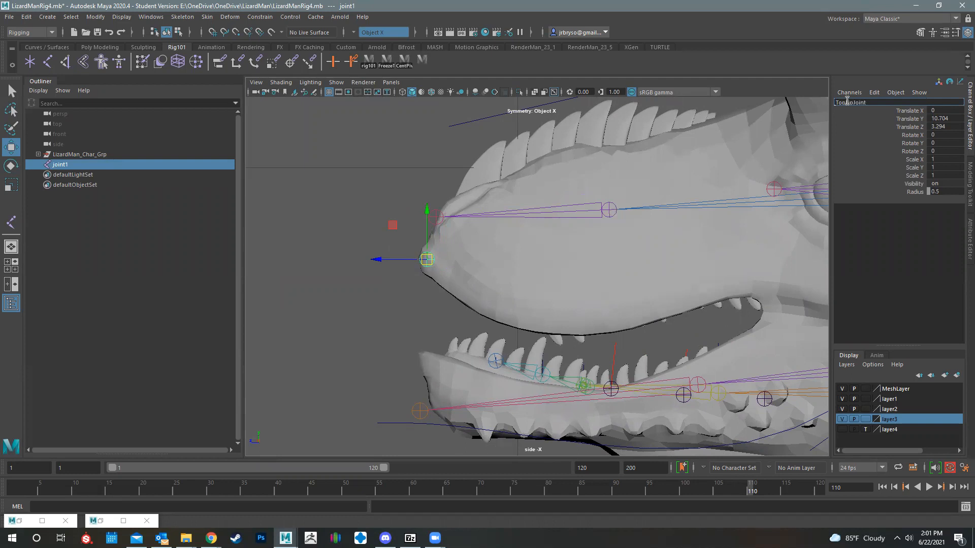
pyautogui.write('TopLipJoint1')
pyautogui.press('Return')
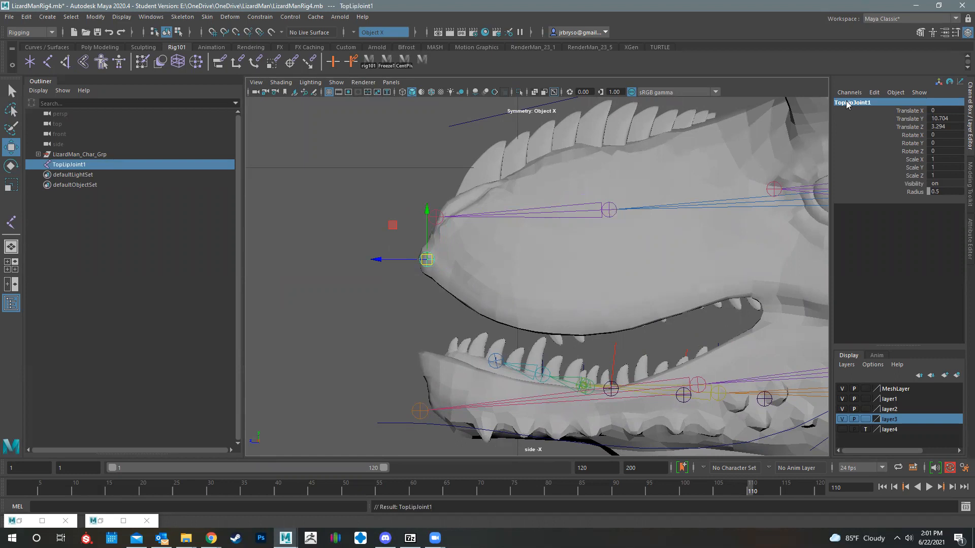
# Duplicate TopLipJoint1 three times, spreading the copies backward along the upper lip.
pyautogui.keyDown('alt'); pyautogui.moveTo(513, 293); pyautogui.dragTo(474, 293, button='middle'); pyautogui.keyUp('alt')
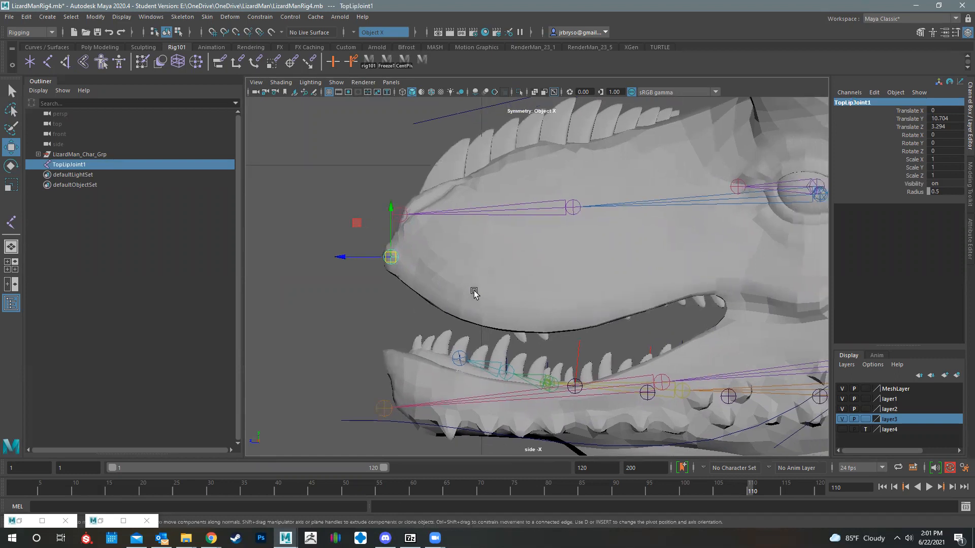
pyautogui.hotkey('ctrl', 'd')
pyautogui.moveTo(389, 258); pyautogui.dragTo(588, 310)
pyautogui.hotkey('ctrl', 'd')
pyautogui.hotkey('ctrl', 'd')
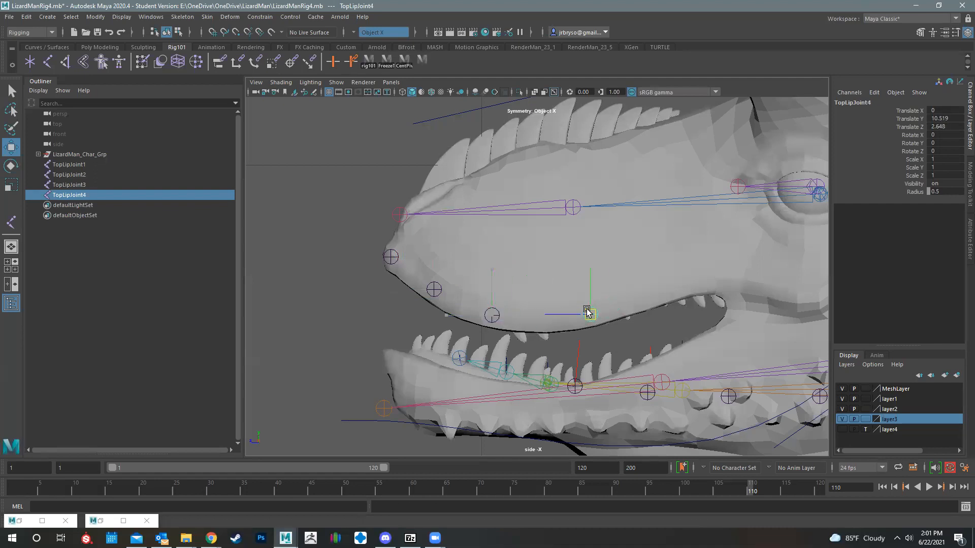
# Adjust the spacing of TopLipJoint2, TopLipJoint3 and TopLipJoint4 along the upper lip, at about Z 3.11, 2.90 and 2.62.
pyautogui.click(492, 315)
pyautogui.moveTo(491, 314); pyautogui.dragTo(506, 314)
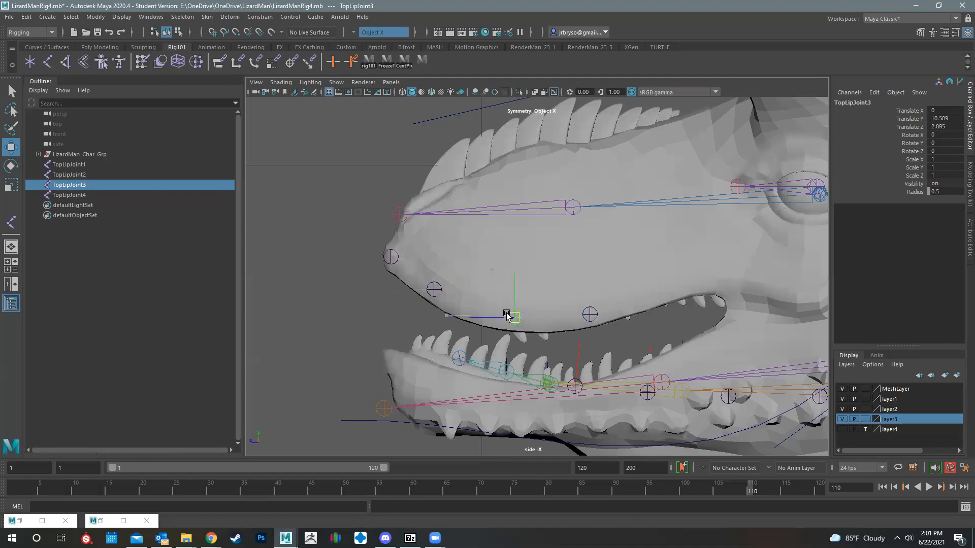
pyautogui.click(434, 289)
pyautogui.moveTo(434, 290); pyautogui.dragTo(450, 304)
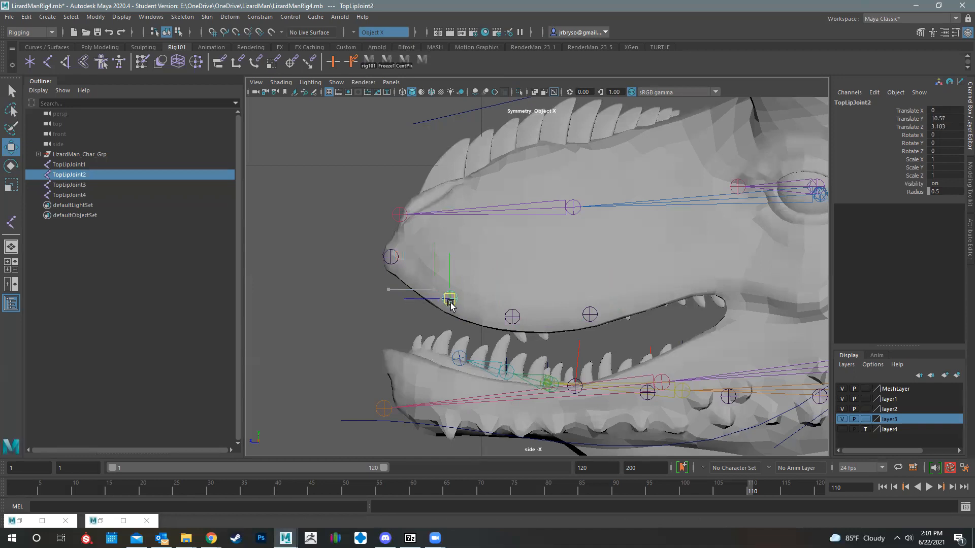
pyautogui.click(589, 314)
pyautogui.keyDown('alt'); pyautogui.moveTo(592, 318); pyautogui.dragTo(558, 309, button='middle'); pyautogui.keyUp('alt')
pyautogui.moveTo(559, 307); pyautogui.dragTo(569, 305)
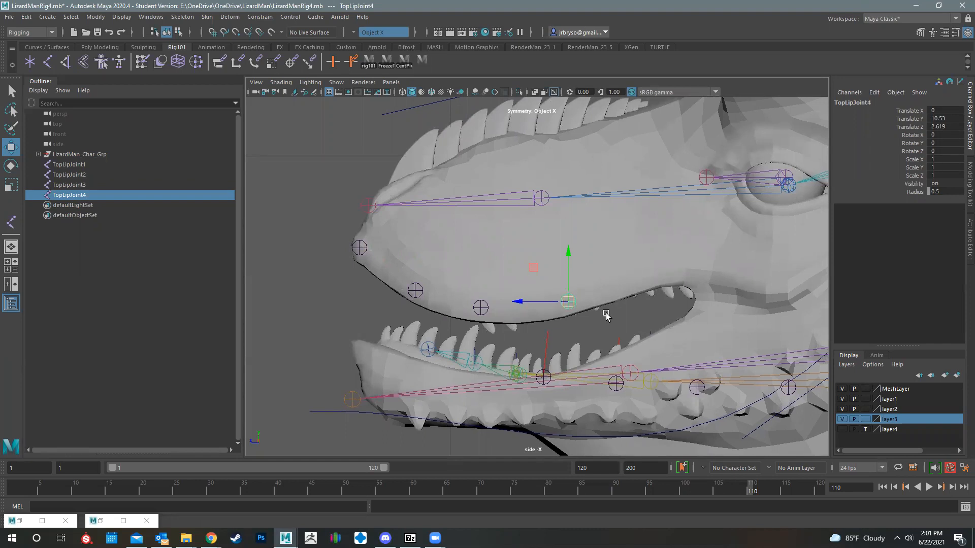
# Duplicate TopLipJoint4 and move the copy to the upper mouth corner, at about Y 10.62, Z 2.29.
pyautogui.hotkey('ctrl', 'd')
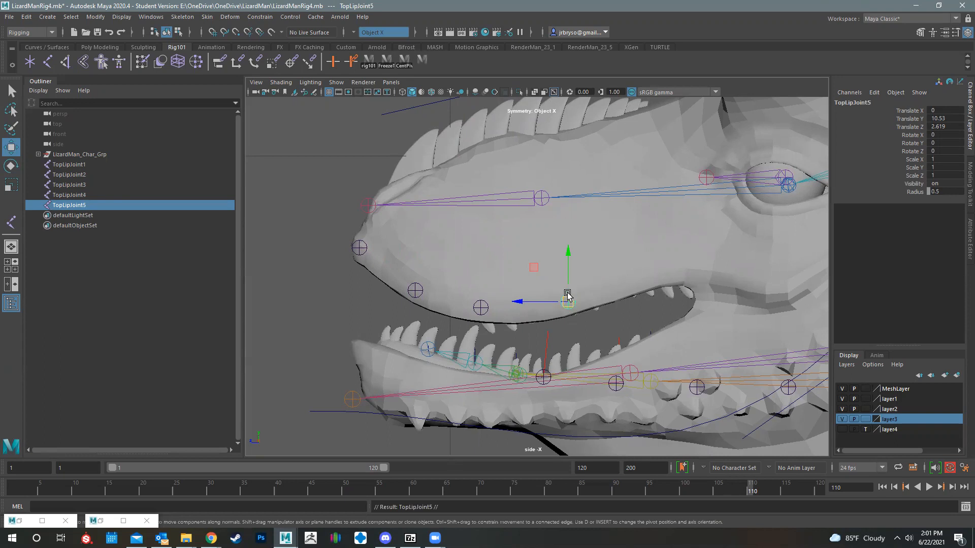
pyautogui.moveTo(566, 302); pyautogui.dragTo(667, 275)
pyautogui.keyDown('alt'); pyautogui.moveTo(695, 293); pyautogui.dragTo(713, 248, button='middle'); pyautogui.keyUp('alt')
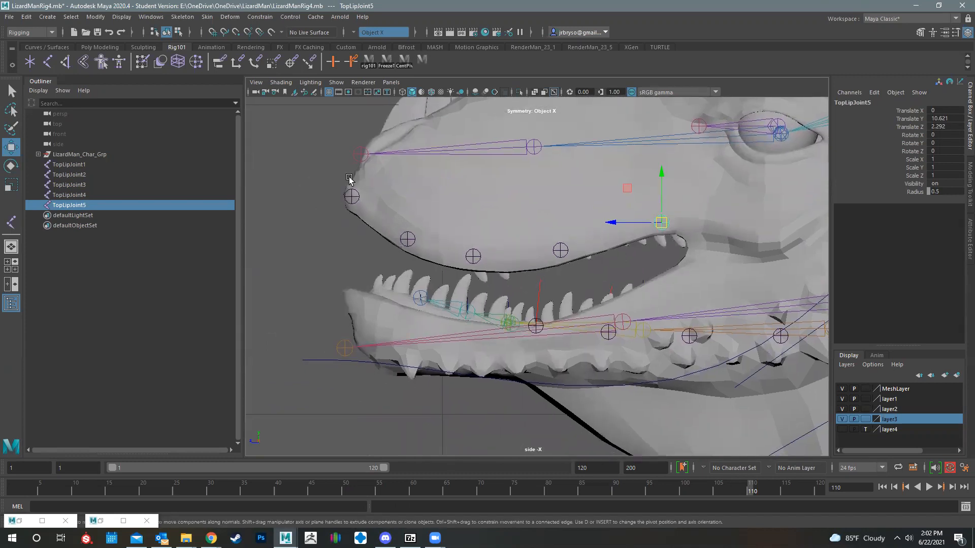
# Duplicate TopLipJoint5 to the lower lip's front tip, at about Y 10.37, Z 3.29, and rename the copy BottomLipJoint1.
pyautogui.click(659, 227)
pyautogui.moveTo(660, 226); pyautogui.dragTo(352, 303)
pyautogui.doubleClick(838, 103)
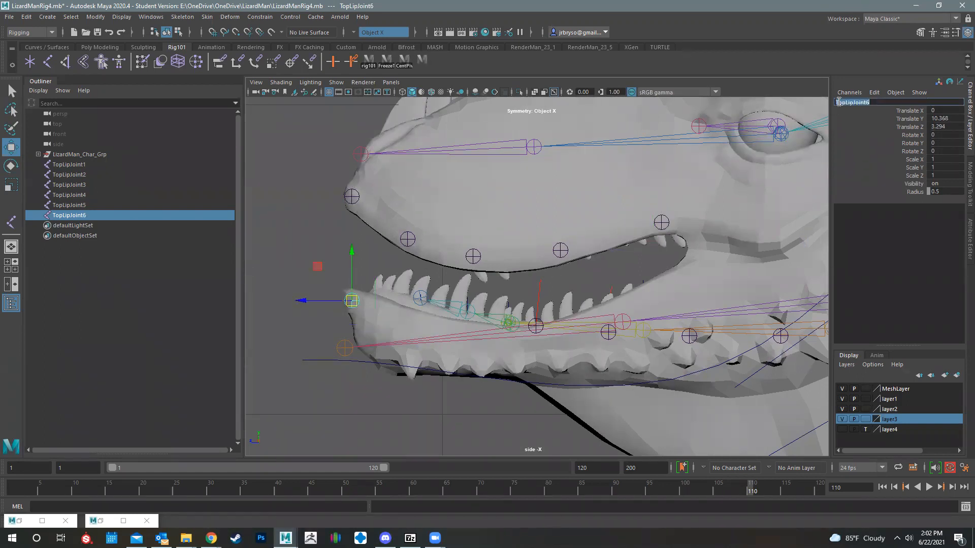
pyautogui.click(836, 102)
pyautogui.write('1')
pyautogui.press('Return')
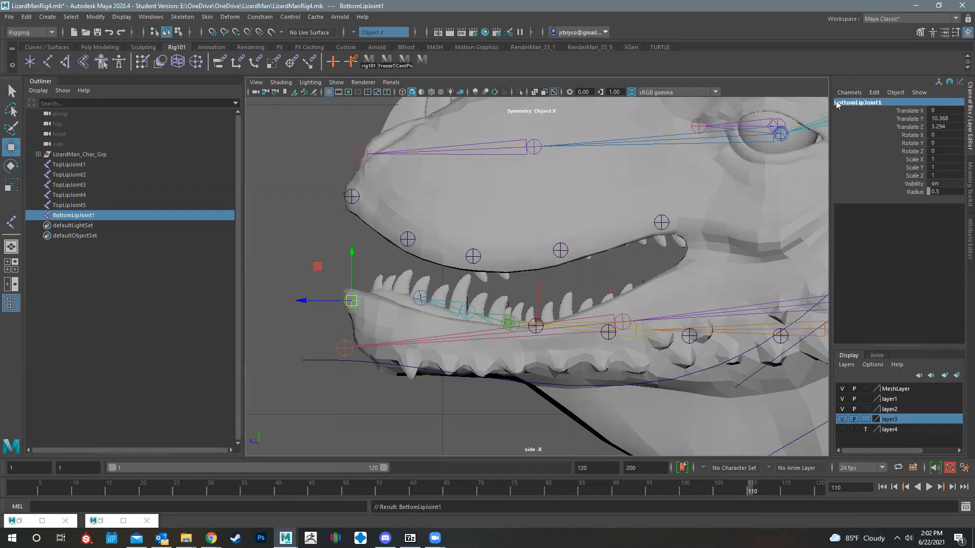
# Duplicate BottomLipJoint1 into four more joints along the lower lip, ending at the mouth corner at about Y 10.45, Z 2.23.
pyautogui.keyDown('alt'); pyautogui.moveTo(405, 321); pyautogui.dragTo(393, 319, button='middle'); pyautogui.keyUp('alt')
pyautogui.click(393, 319)
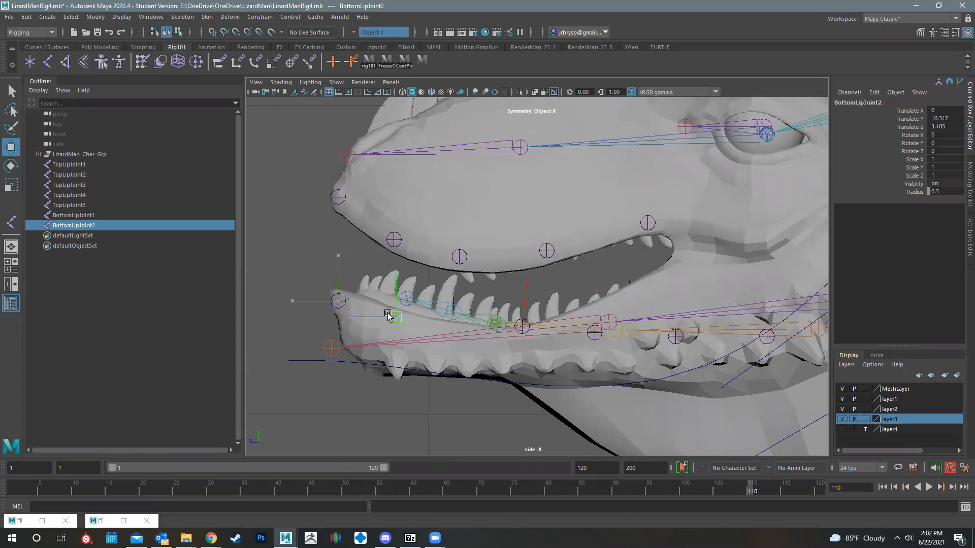
pyautogui.moveTo(391, 319); pyautogui.dragTo(666, 278)
pyautogui.hotkey('ctrl', 'd')
pyautogui.hotkey('ctrl', 'd')
pyautogui.hotkey('ctrl', 'd')
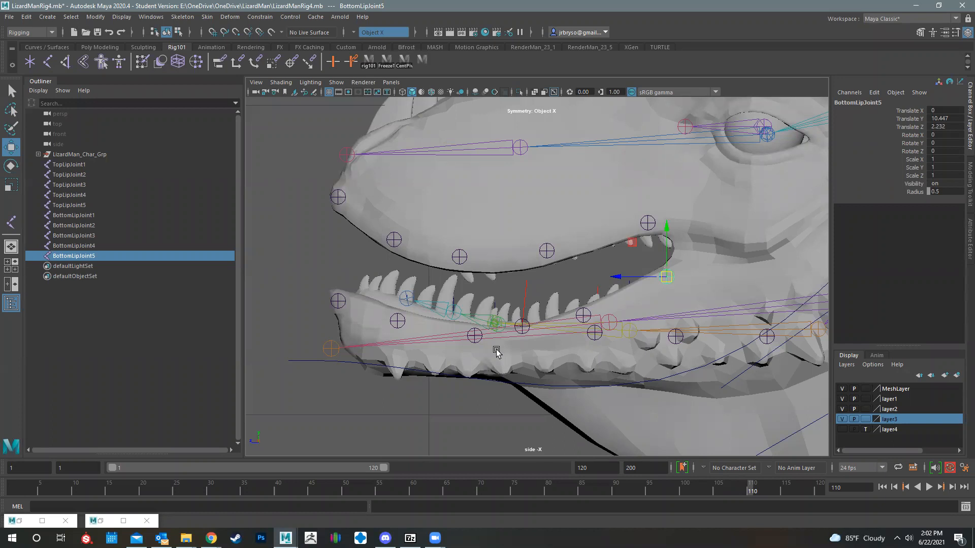
# Switch one of the side viewports back to the perspective view and maximize it.
pyautogui.press('space')
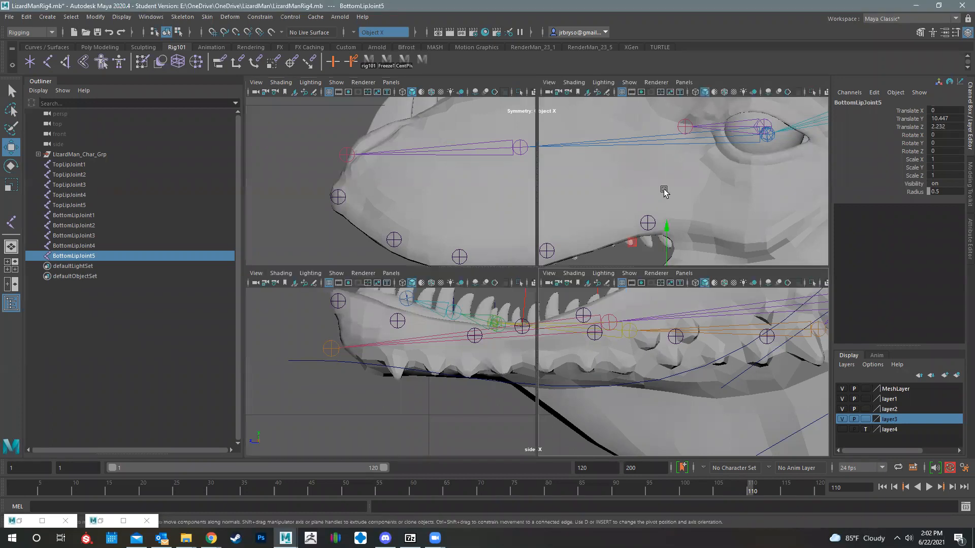
pyautogui.press('space')
pyautogui.press('space')
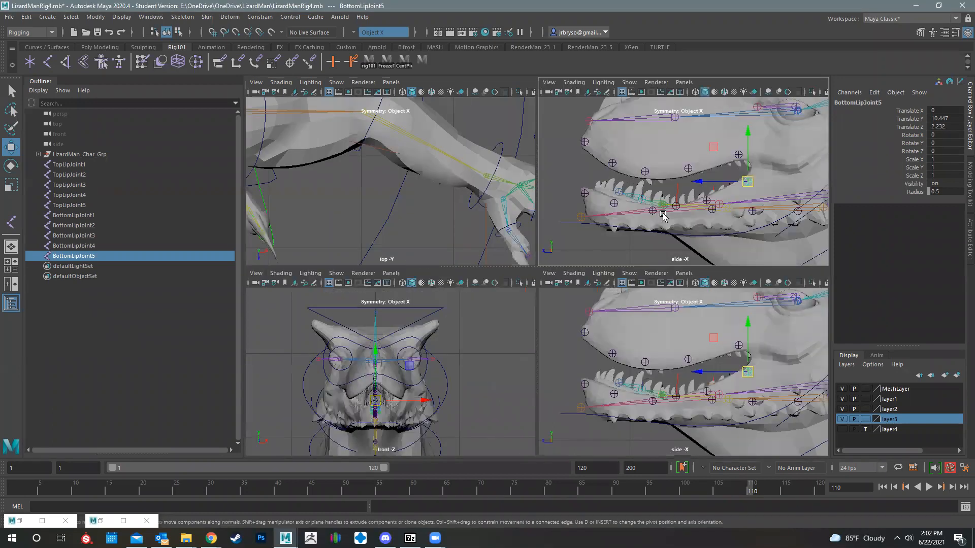
pyautogui.click(685, 82)
pyautogui.click(811, 100)
pyautogui.press('space')
# Move the bottom lip joints behind the front tip and the rear top lip joints outward onto the left side of the mouth.
pyautogui.keyDown('alt'); pyautogui.moveTo(638, 257); pyautogui.dragTo(611, 272); pyautogui.keyUp('alt')
pyautogui.keyDown('alt'); pyautogui.moveTo(611, 272); pyautogui.dragTo(676, 261, button='right'); pyautogui.keyUp('alt')
pyautogui.keyDown('alt'); pyautogui.moveTo(677, 261); pyautogui.dragTo(613, 255); pyautogui.keyUp('alt')
pyautogui.moveTo(613, 255); pyautogui.dragTo(715, 264)
pyautogui.keyDown('alt'); pyautogui.moveTo(628, 331); pyautogui.dragTo(617, 308); pyautogui.keyUp('alt')
pyautogui.click(569, 293)
pyautogui.moveTo(606, 303); pyautogui.dragTo(736, 311)
pyautogui.moveTo(665, 309); pyautogui.dragTo(662, 309)
pyautogui.keyDown('alt'); pyautogui.moveTo(500, 321); pyautogui.dragTo(464, 345); pyautogui.keyUp('alt')
pyautogui.click(524, 332)
pyautogui.keyDown('alt'); pyautogui.moveTo(477, 350); pyautogui.dragTo(518, 386); pyautogui.keyUp('alt')
pyautogui.moveTo(536, 385); pyautogui.dragTo(539, 389)
pyautogui.keyDown('alt'); pyautogui.moveTo(452, 316); pyautogui.dragTo(440, 301); pyautogui.keyUp('alt')
pyautogui.click(442, 300)
pyautogui.keyDown('alt'); pyautogui.moveTo(468, 339); pyautogui.dragTo(576, 222); pyautogui.keyUp('alt')
pyautogui.moveTo(516, 303); pyautogui.dragTo(537, 248)
# Move TopLipJoint3 outward to the left surface of the upper lip, at about X 0.31.
pyautogui.click(611, 295)
pyautogui.click(567, 321)
pyautogui.moveTo(558, 258); pyautogui.dragTo(538, 180)
pyautogui.keyDown('alt'); pyautogui.moveTo(638, 236); pyautogui.dragTo(436, 282); pyautogui.keyUp('alt')
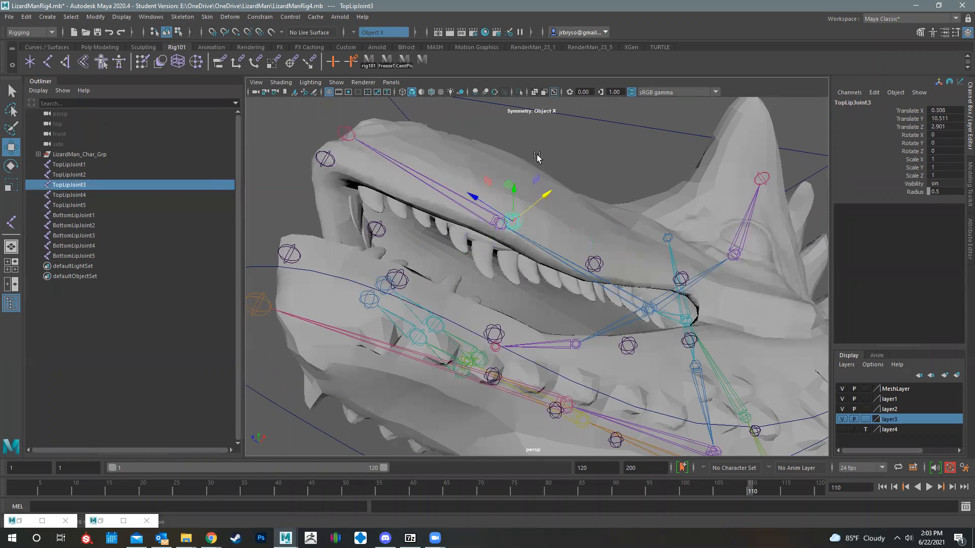
# Move TopLipJoint2 outward to the left surface of the upper lip, at about X 0.20.
pyautogui.keyDown('alt'); pyautogui.moveTo(550, 177); pyautogui.dragTo(377, 274); pyautogui.keyUp('alt')
pyautogui.click(377, 274)
pyautogui.keyDown('alt'); pyautogui.moveTo(446, 268); pyautogui.dragTo(572, 132); pyautogui.keyUp('alt')
pyautogui.keyDown('alt'); pyautogui.moveTo(596, 232); pyautogui.dragTo(489, 274); pyautogui.keyUp('alt')
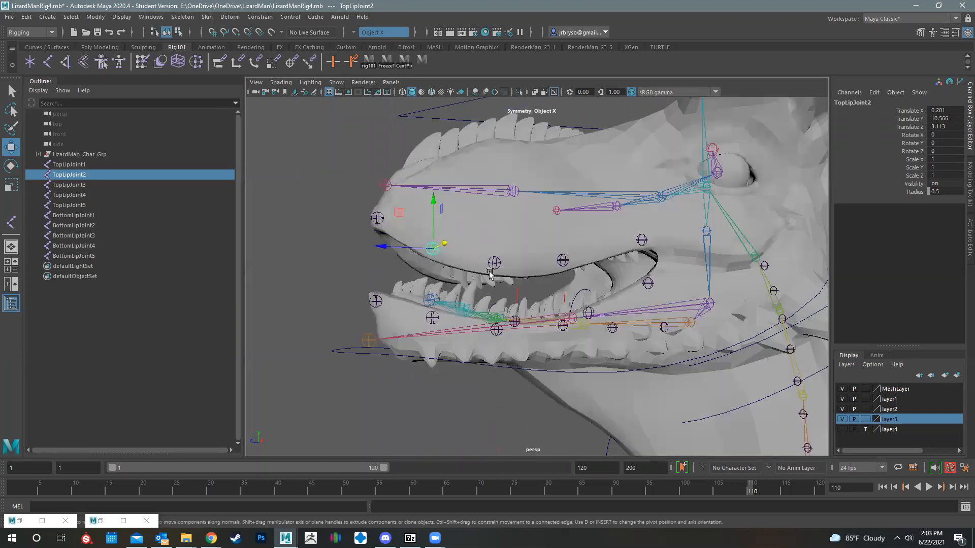
# Rename TopLipJoint2 as TopLeftLipJoint2 and replace "Top" with "TopLeft" in the names of TopLipJoint3, TopLipJoint4 and TopLipJoint5.
pyautogui.click(841, 104)
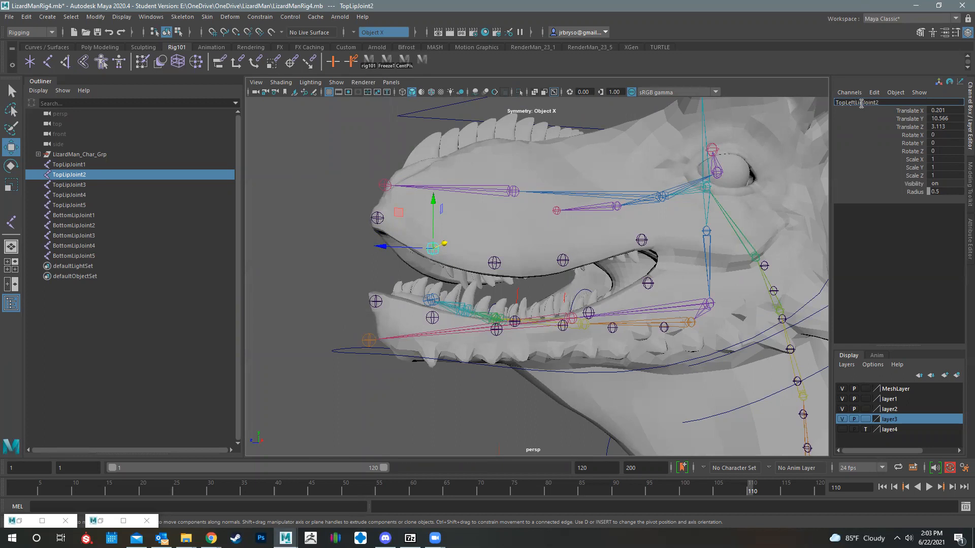
pyautogui.press('Return')
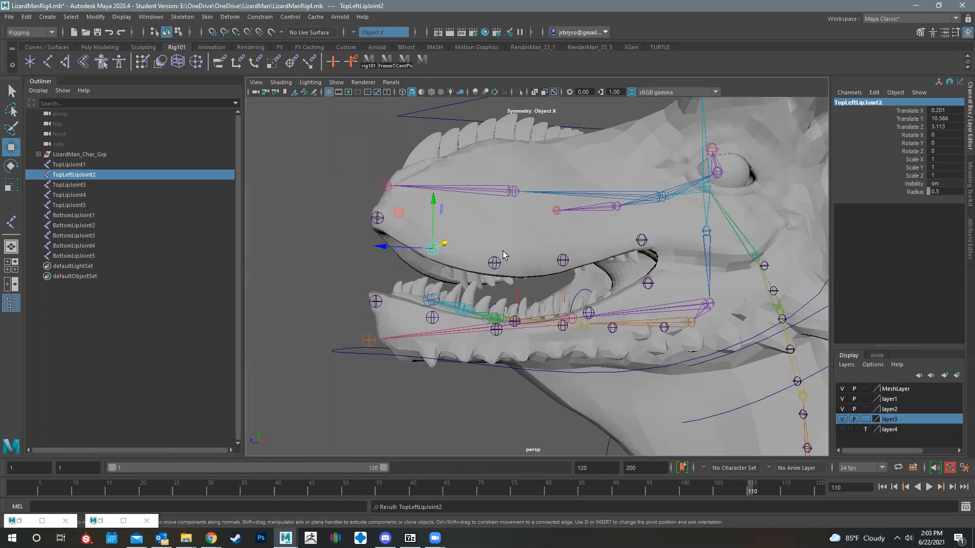
pyautogui.click(495, 264)
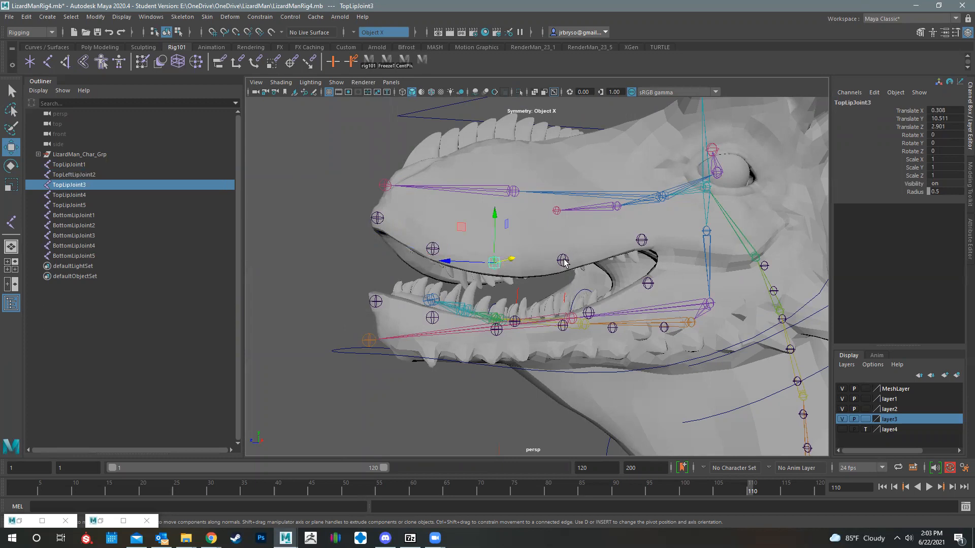
pyautogui.keyDown('shift'); pyautogui.click(562, 260); pyautogui.keyUp('shift')
pyautogui.keyDown('shift'); pyautogui.click(641, 239); pyautogui.keyUp('shift')
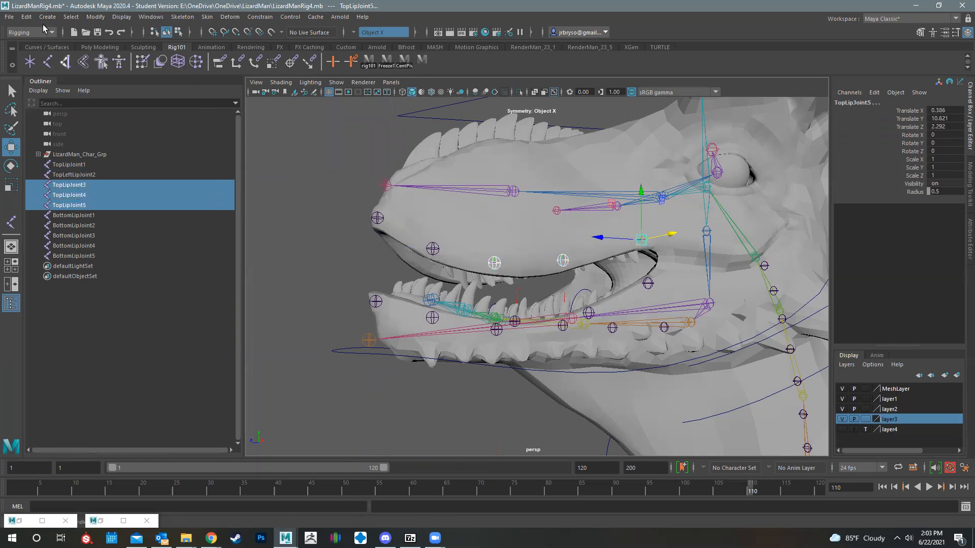
pyautogui.click(27, 16)
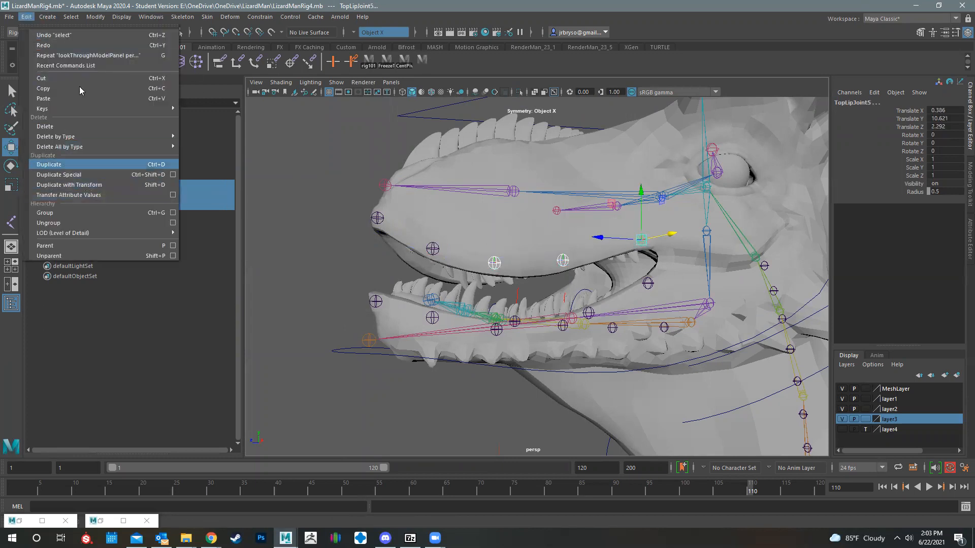
pyautogui.moveTo(96, 16)
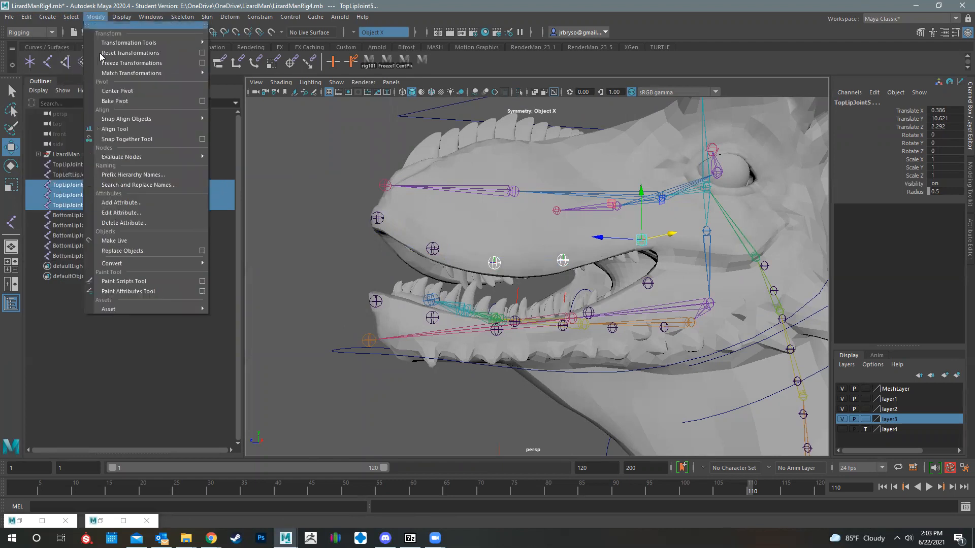
pyautogui.click(151, 185)
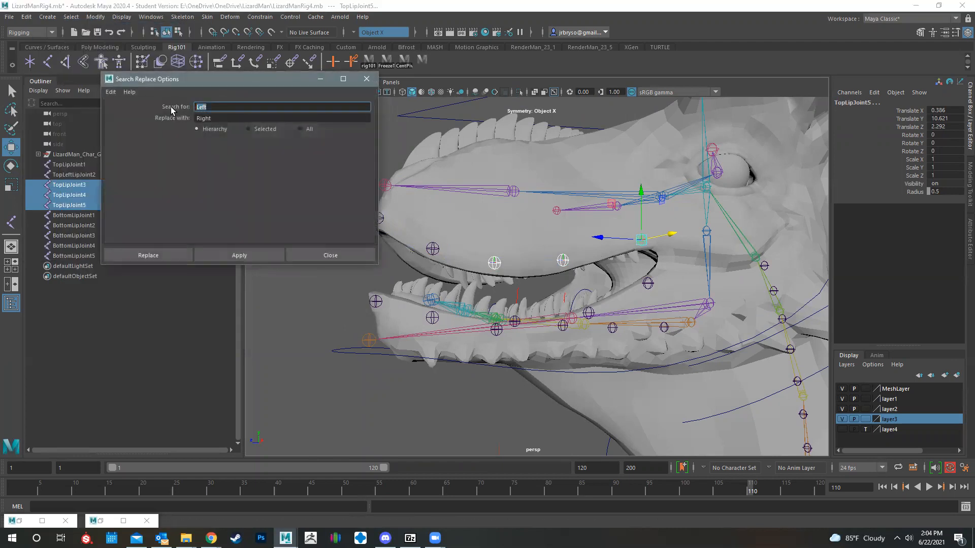
pyautogui.write('Top')
pyautogui.press('Tab')
pyautogui.write('TopLe')
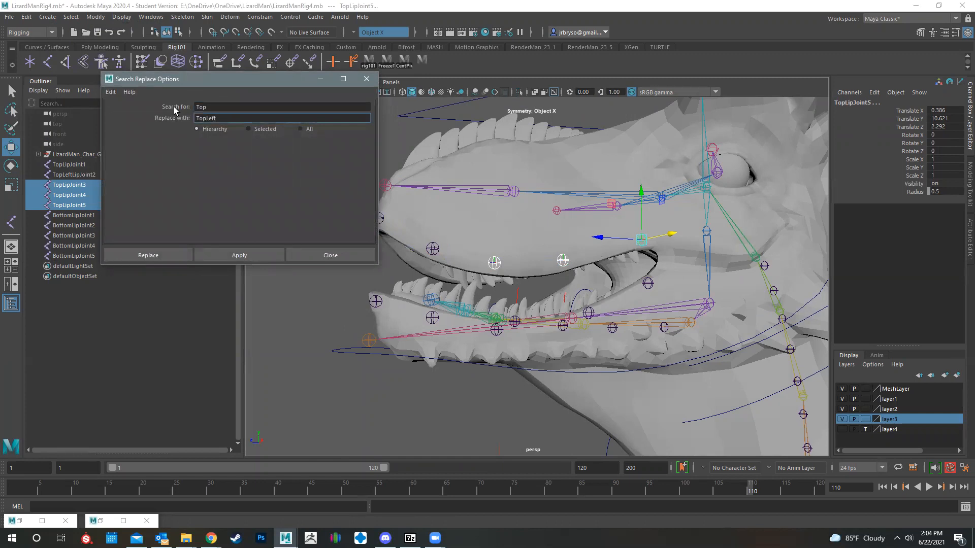
pyautogui.click(174, 257)
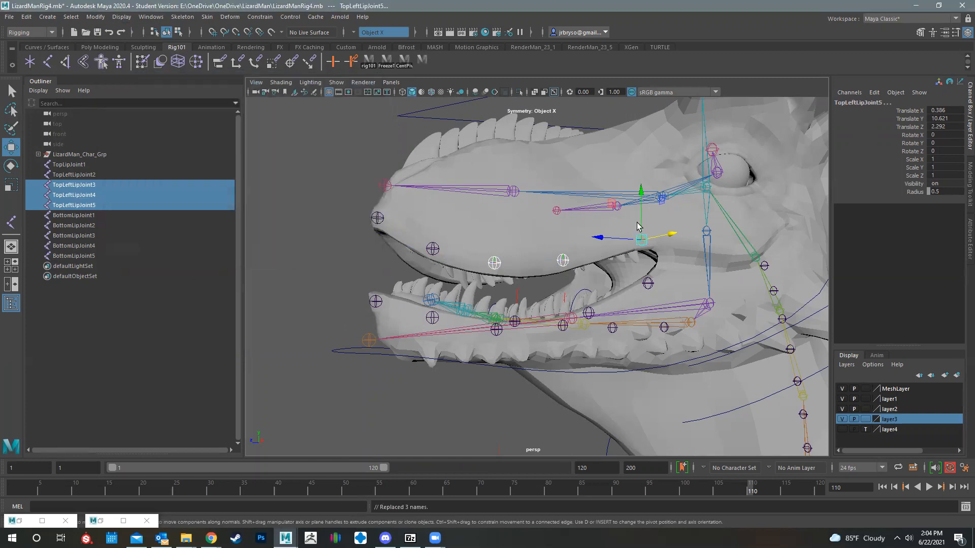
# Replace "Bottom" with "BottomLeft" in the names of BottomLipJoint2 through BottomLipJoint5 using Search and Replace Names.
pyautogui.keyDown('alt'); pyautogui.moveTo(654, 242); pyautogui.dragTo(481, 282); pyautogui.keyUp('alt')
pyautogui.scroll(3, 668, 223)
pyautogui.click(673, 215)
pyautogui.keyDown('shift'); pyautogui.click(480, 283); pyautogui.keyUp('shift')
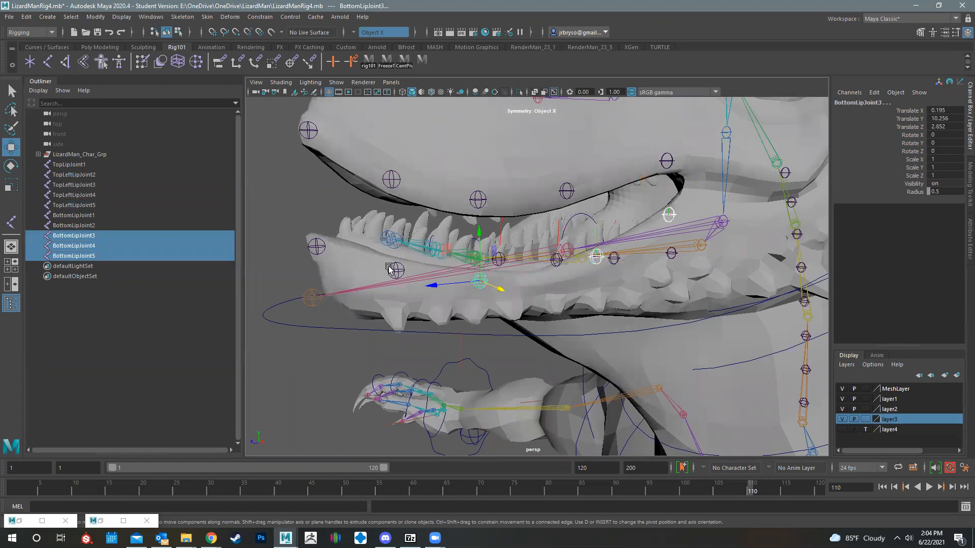
pyautogui.keyDown('shift'); pyautogui.click(395, 270); pyautogui.keyUp('shift')
pyautogui.click(89, 18)
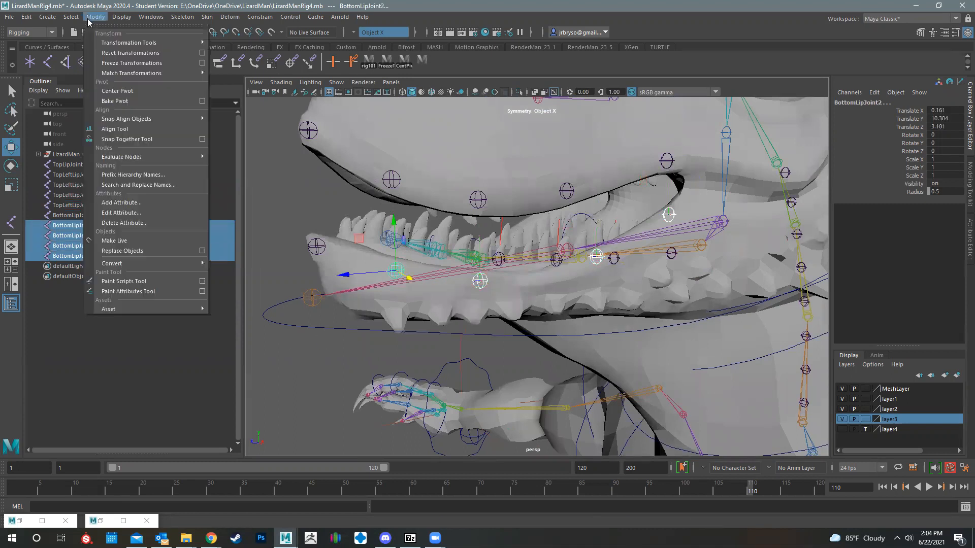
pyautogui.click(136, 185)
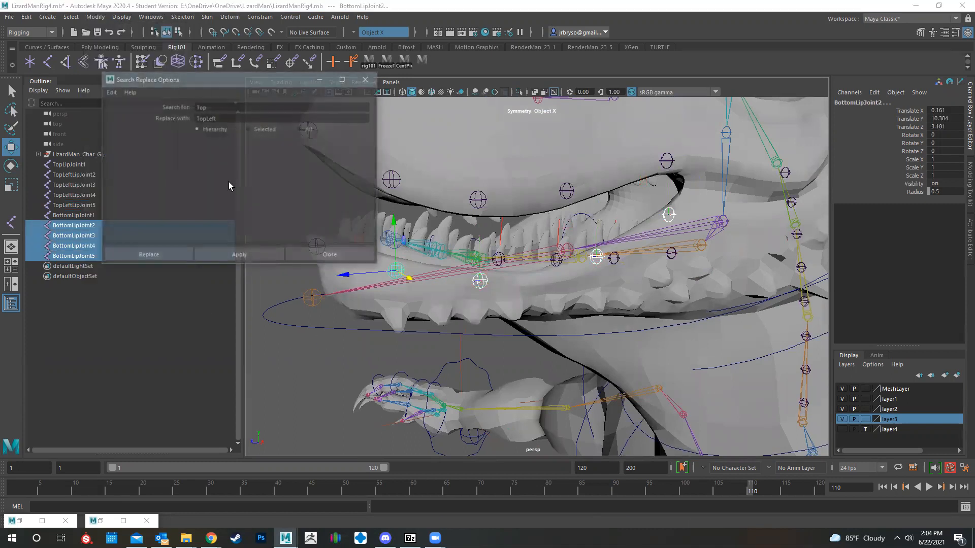
pyautogui.moveTo(215, 106); pyautogui.dragTo(182, 107)
pyautogui.write('Bottom')
pyautogui.press('Tab')
pyautogui.write('BottomLeft')
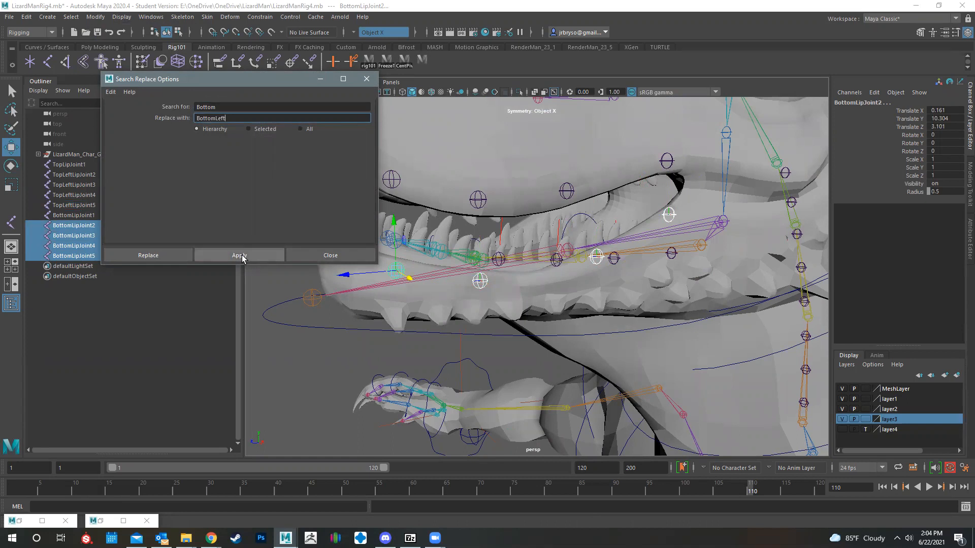
pyautogui.click(227, 258)
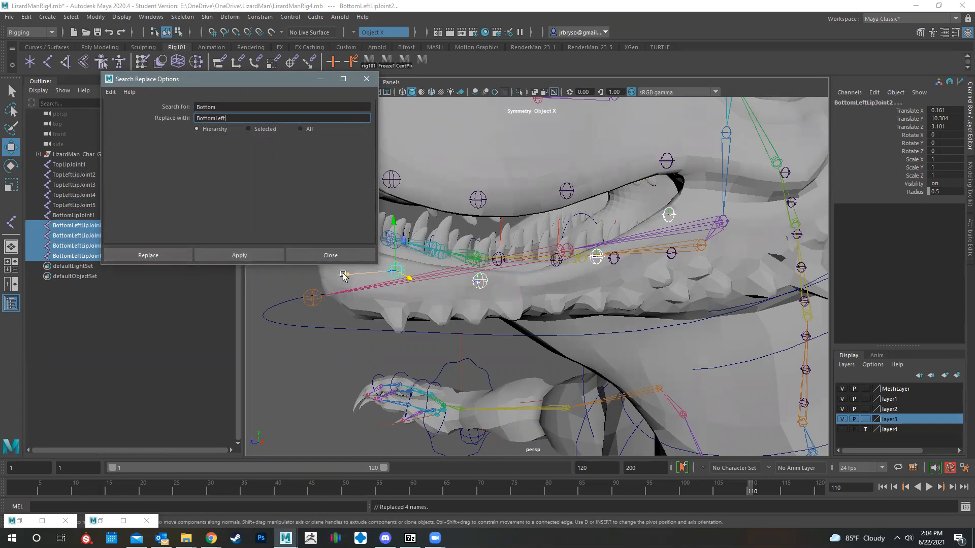
# Minimize the Search Replace Options window and add BottomLipJoint1 to the selected bottom left lip joints.
pyautogui.keyDown('alt'); pyautogui.moveTo(584, 289); pyautogui.dragTo(491, 293); pyautogui.keyUp('alt')
pyautogui.keyDown('alt'); pyautogui.moveTo(521, 331); pyautogui.dragTo(500, 298); pyautogui.keyUp('alt')
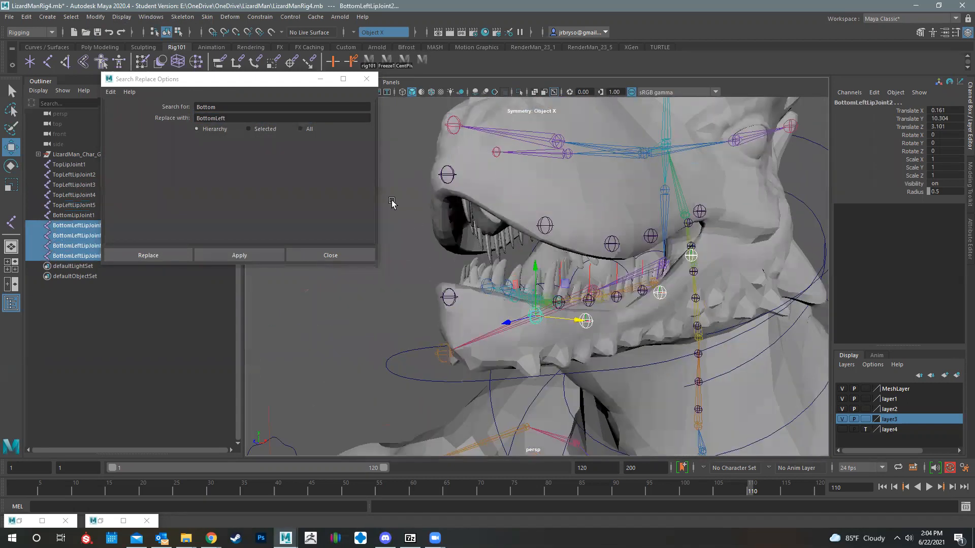
pyautogui.click(322, 80)
pyautogui.keyDown('alt'); pyautogui.moveTo(573, 307); pyautogui.dragTo(720, 239); pyautogui.keyUp('alt')
pyautogui.keyDown('shift'); pyautogui.click(336, 275); pyautogui.keyUp('shift')
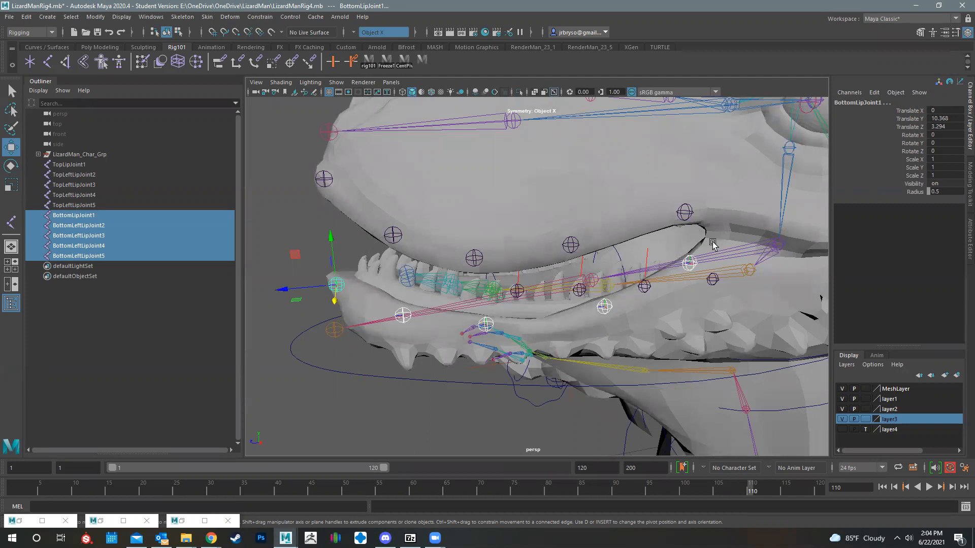
pyautogui.keyDown('alt'); pyautogui.moveTo(624, 296); pyautogui.dragTo(536, 250); pyautogui.keyUp('alt')
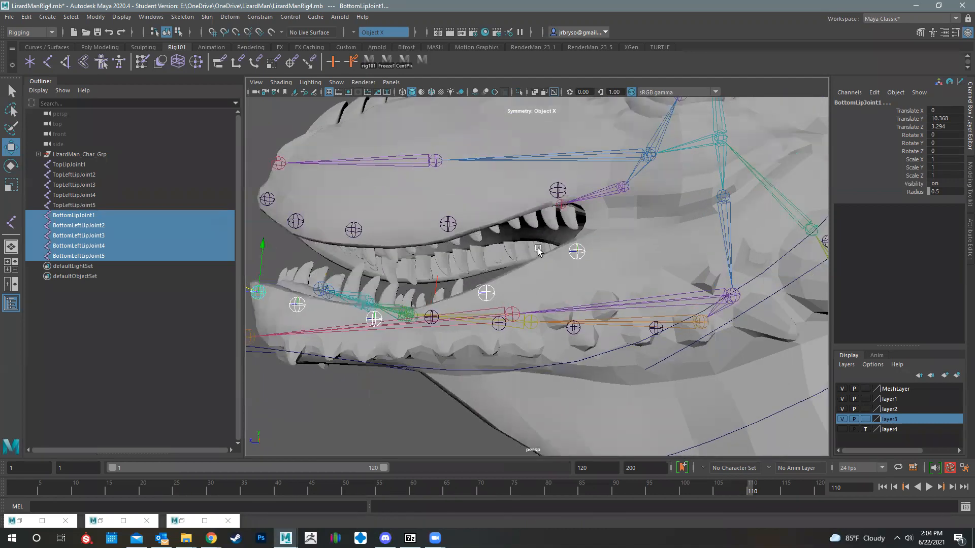
pyautogui.scroll(3, 535, 250)
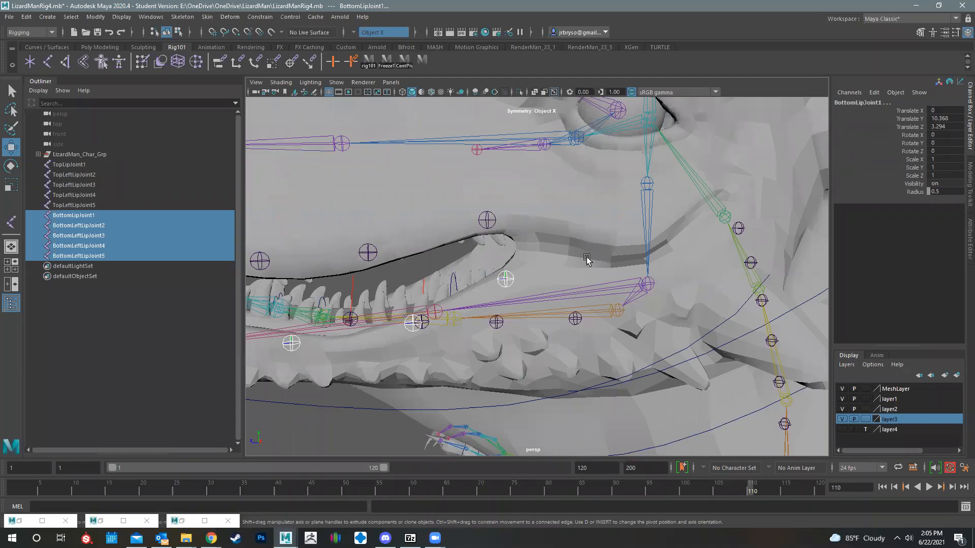
pyautogui.click(652, 283)
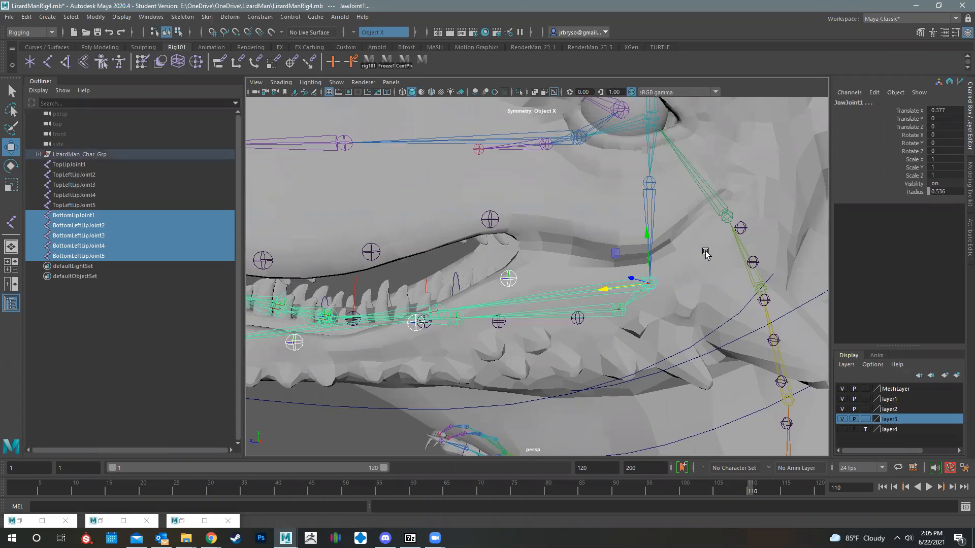
pyautogui.keyDown('alt'); pyautogui.moveTo(706, 254); pyautogui.dragTo(748, 255, button='middle'); pyautogui.keyUp('alt')
pyautogui.click(715, 281)
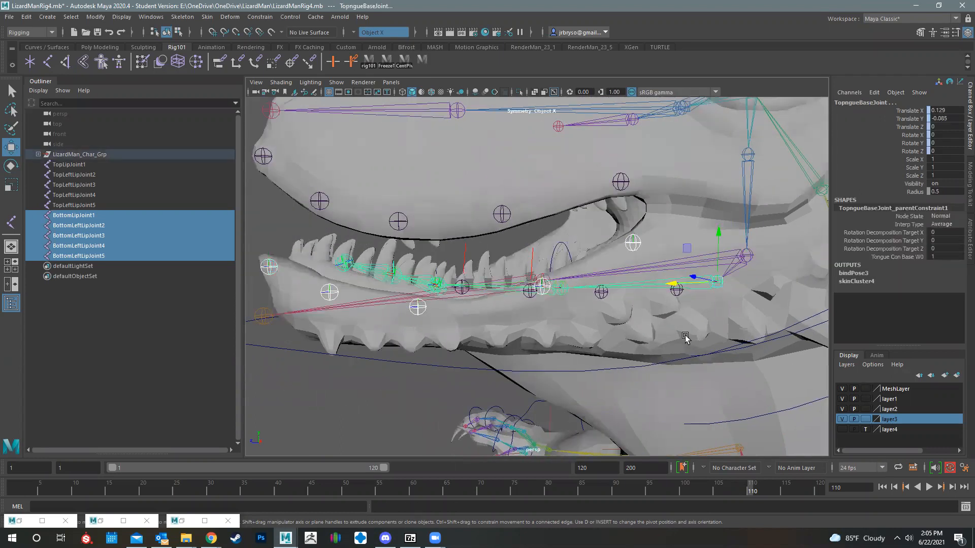
pyautogui.keyDown('alt'); pyautogui.moveTo(634, 311); pyautogui.dragTo(732, 244); pyautogui.keyUp('alt')
pyautogui.hotkey('ctrl', 'z')
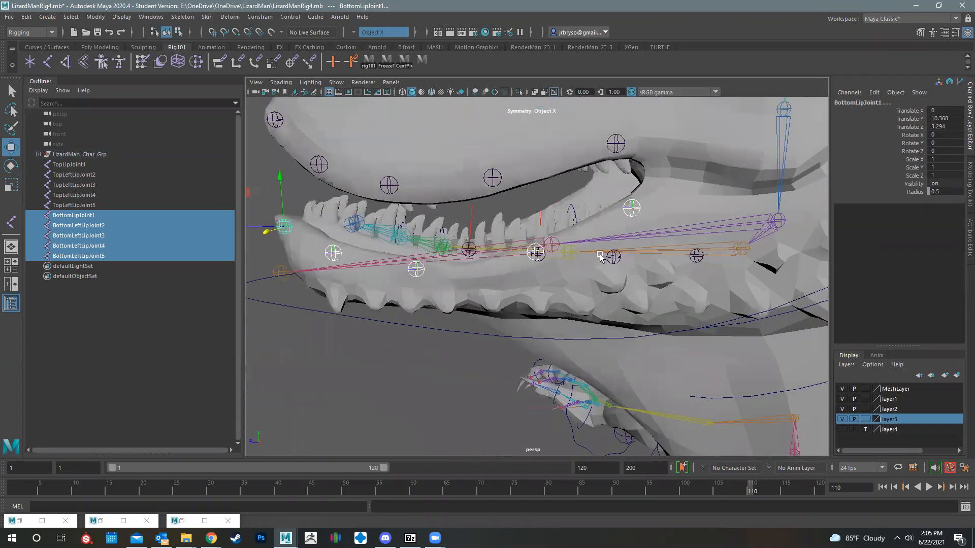
# Parent the five selected bottom lip joints to JawJoint2.
pyautogui.keyDown('alt'); pyautogui.moveTo(600, 256); pyautogui.dragTo(558, 274, button='middle'); pyautogui.keyUp('alt')
pyautogui.keyDown('alt'); pyautogui.moveTo(528, 282); pyautogui.dragTo(498, 256); pyautogui.keyUp('alt')
pyautogui.keyDown('shift'); pyautogui.click(512, 263); pyautogui.keyUp('shift')
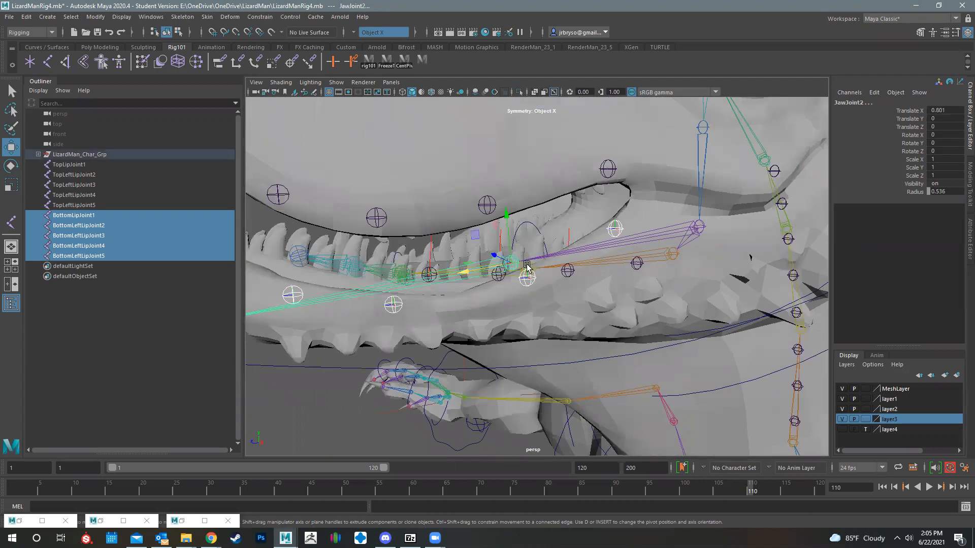
pyautogui.keyDown('alt'); pyautogui.moveTo(528, 327); pyautogui.dragTo(585, 314, button='middle'); pyautogui.keyUp('alt')
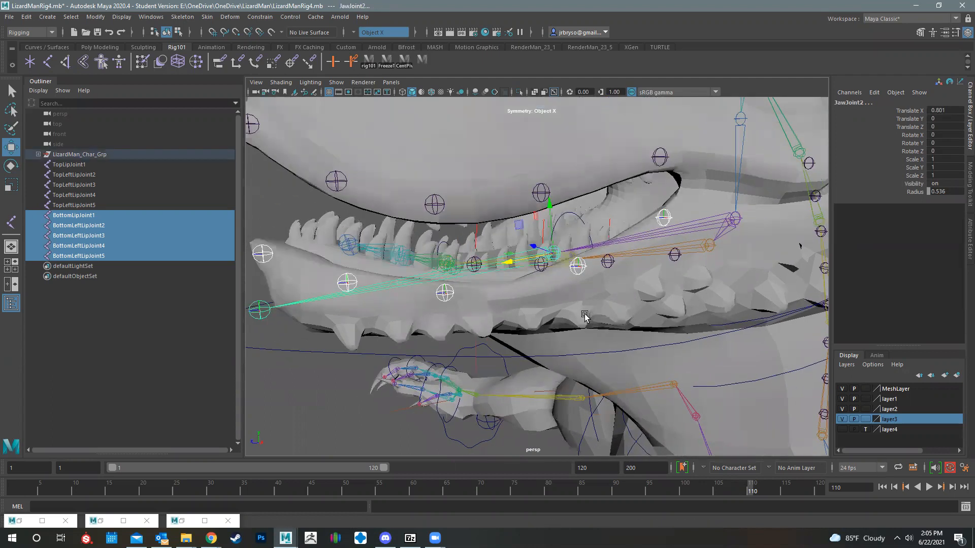
pyautogui.press('p')
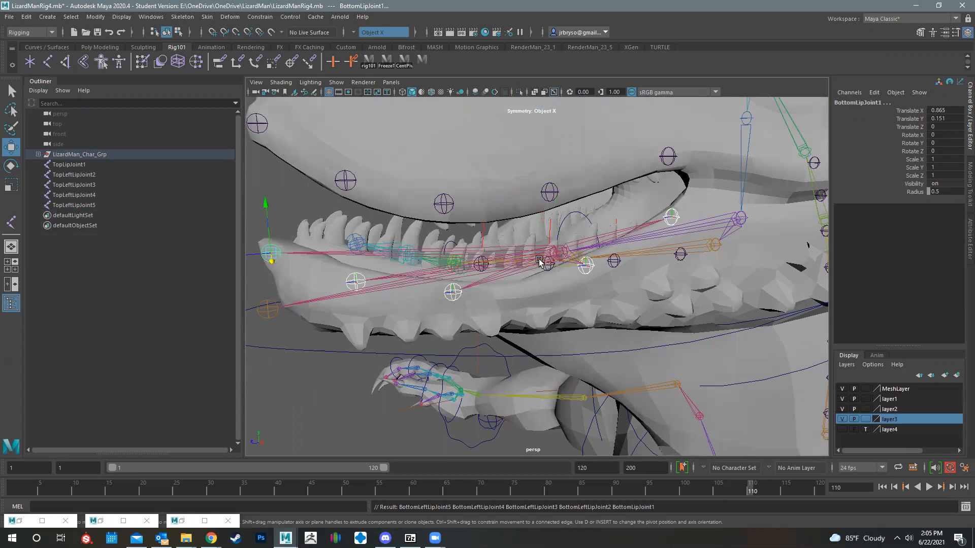
pyautogui.keyDown('alt'); pyautogui.moveTo(549, 301); pyautogui.dragTo(671, 210); pyautogui.keyUp('alt')
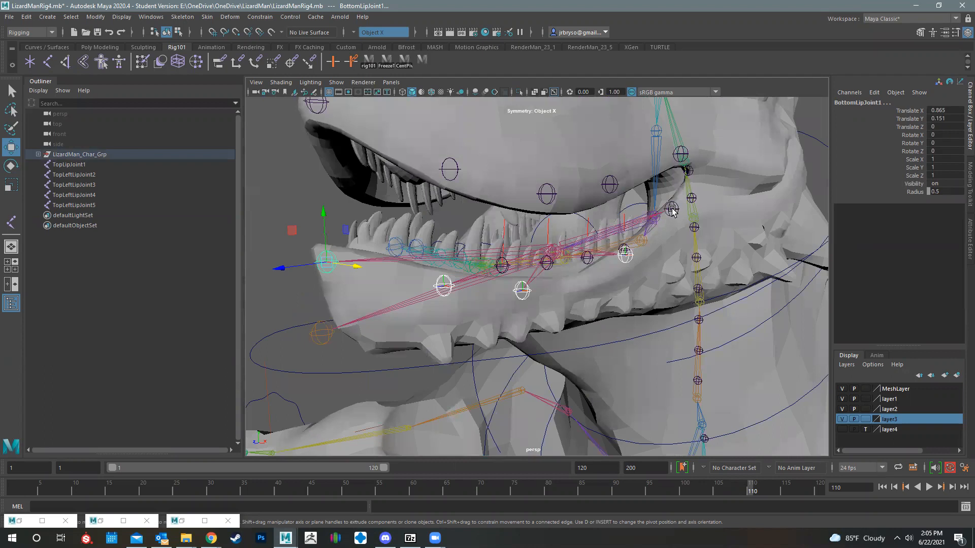
pyautogui.click(672, 209)
pyautogui.keyDown('shift'); pyautogui.click(629, 259); pyautogui.keyUp('shift')
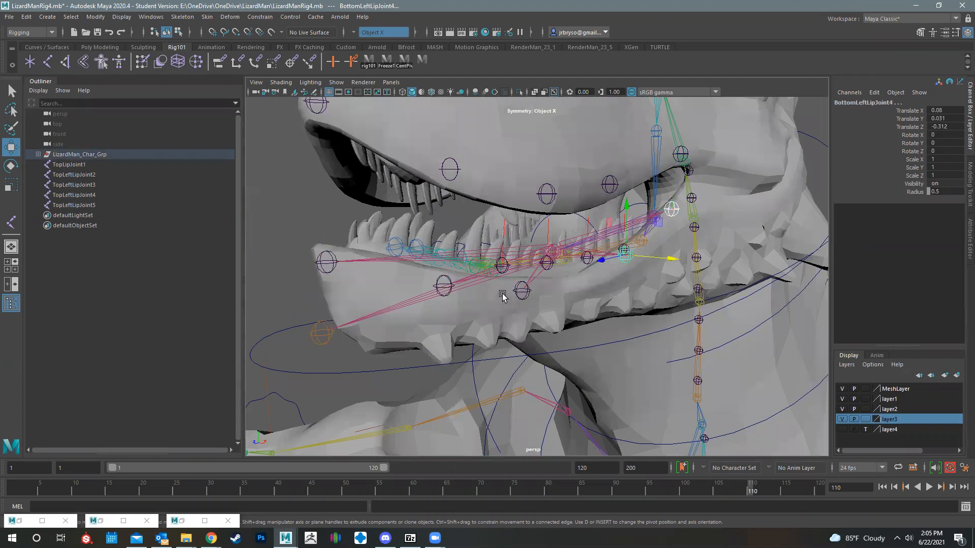
pyautogui.keyDown('shift'); pyautogui.click(521, 290); pyautogui.keyUp('shift')
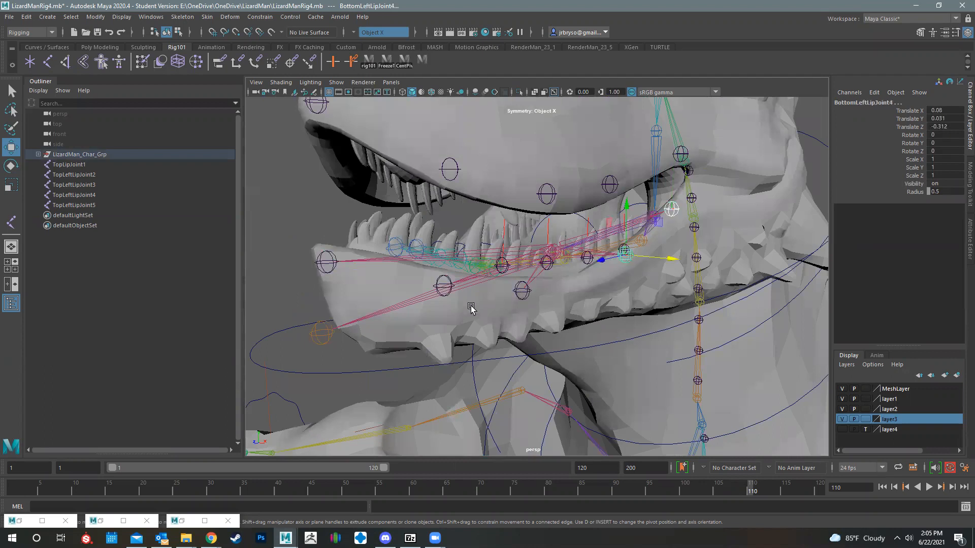
pyautogui.keyDown('shift'); pyautogui.click(436, 283); pyautogui.keyUp('shift')
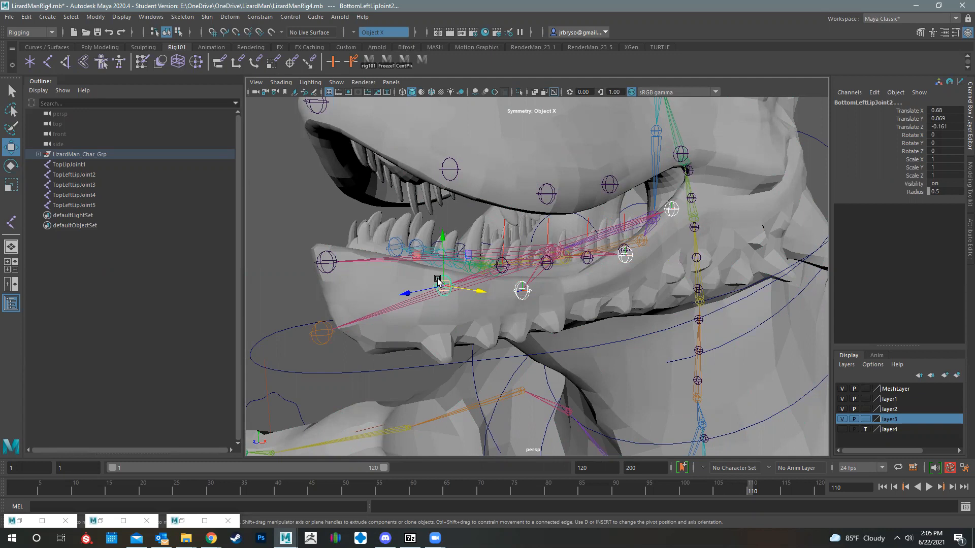
# Reposition BottomLeftLipJoint2 on the lower lip surface, to about X 0.66, Y 0.07, Z -0.14.
pyautogui.keyDown('alt'); pyautogui.moveTo(655, 289); pyautogui.dragTo(517, 331); pyautogui.keyUp('alt')
pyautogui.click(489, 325)
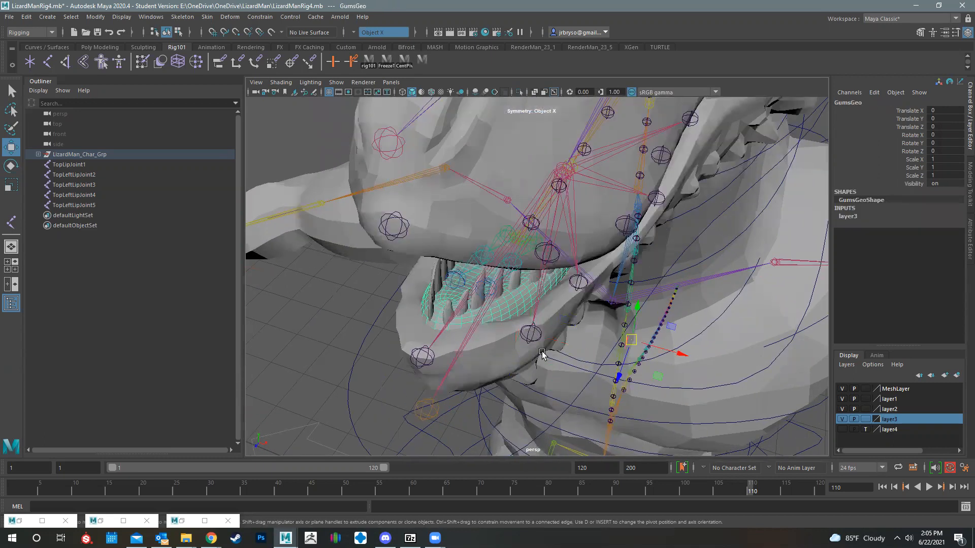
pyautogui.click(527, 335)
pyautogui.moveTo(511, 314); pyautogui.dragTo(552, 361)
pyautogui.moveTo(551, 364); pyautogui.dragTo(544, 358)
# Try to mirror BottomLeftLipJoint2 through BottomLeftLipJoint5 together across YZ with the Behavior function, replacing "Left" with "Right" in the names.
pyautogui.keyDown('alt'); pyautogui.moveTo(482, 343); pyautogui.dragTo(557, 269); pyautogui.keyUp('alt')
pyautogui.keyDown('shift'); pyautogui.click(557, 267); pyautogui.keyUp('shift')
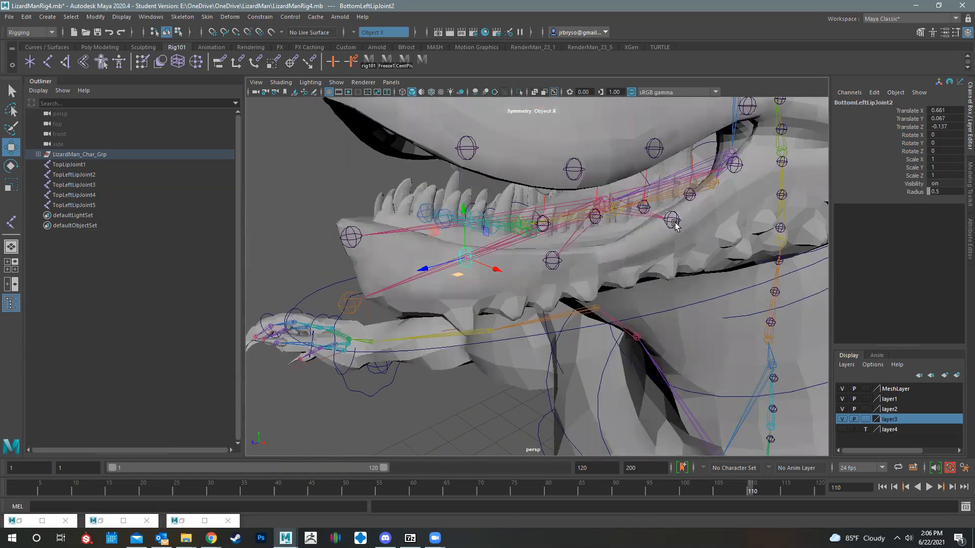
pyautogui.keyDown('shift'); pyautogui.click(672, 222); pyautogui.keyUp('shift')
pyautogui.keyDown('shift'); pyautogui.click(733, 165); pyautogui.keyUp('shift')
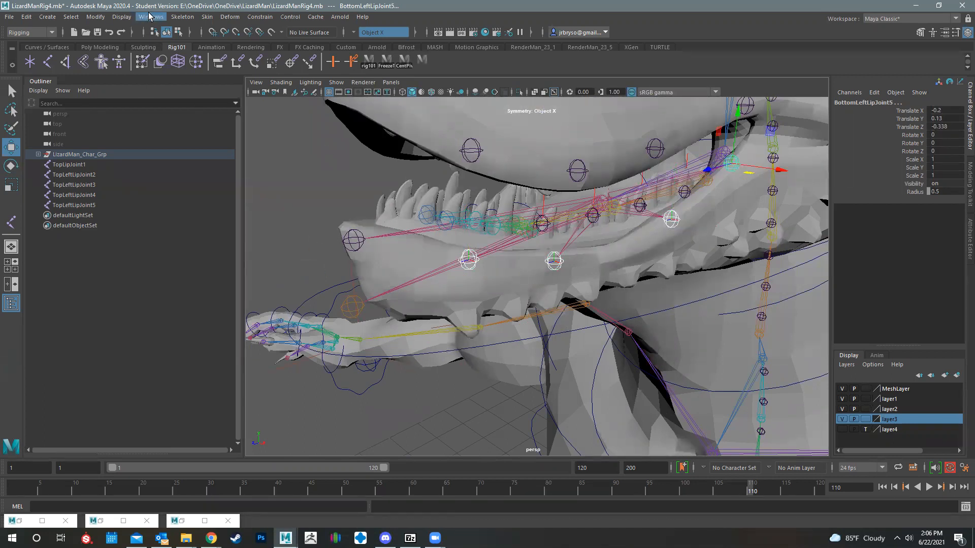
pyautogui.click(182, 17)
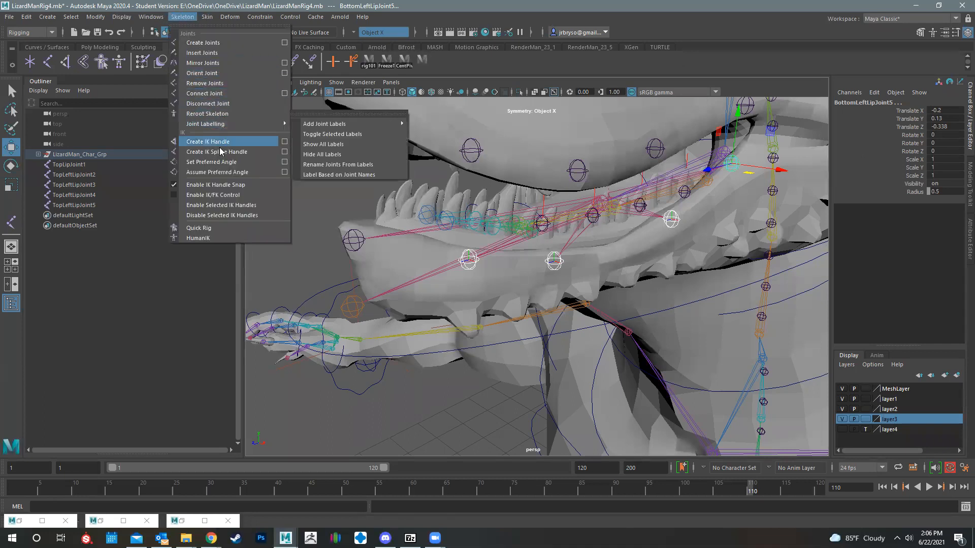
pyautogui.click(284, 62)
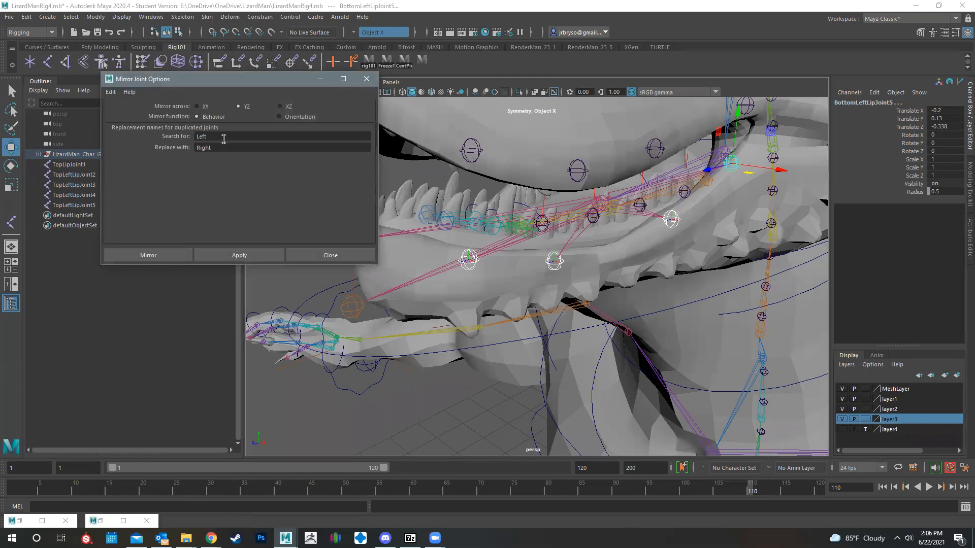
pyautogui.click(230, 255)
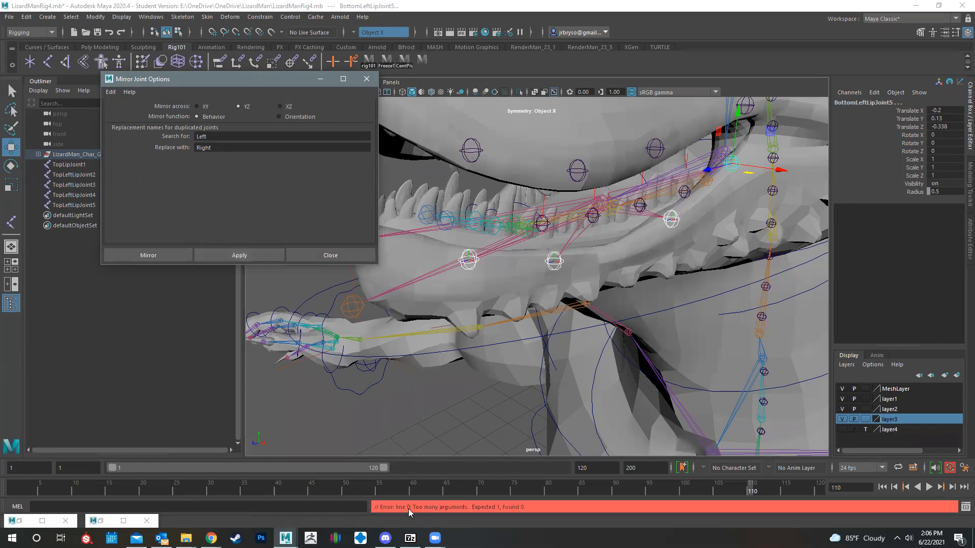
pyautogui.keyDown('alt'); pyautogui.moveTo(523, 274); pyautogui.dragTo(530, 301); pyautogui.keyUp('alt')
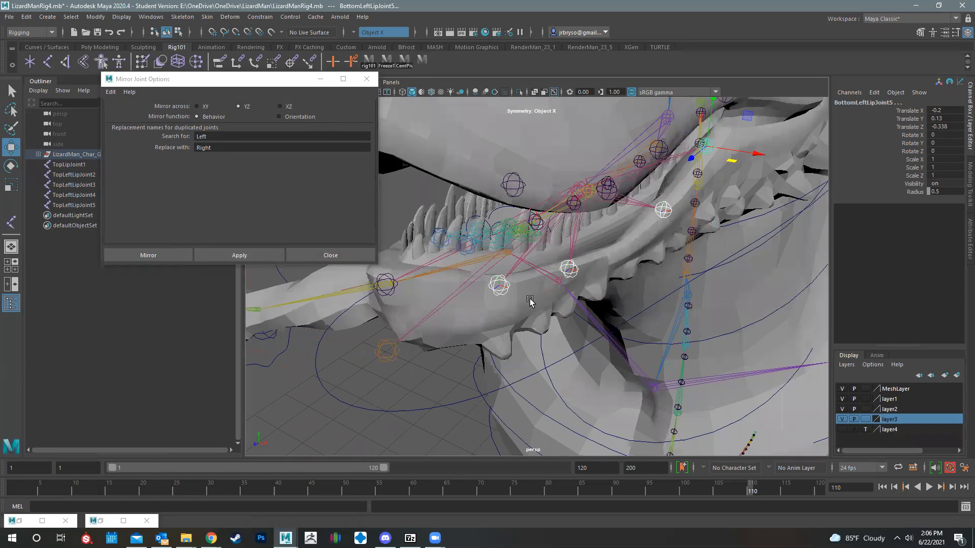
# Try to mirror BottomLeftLipJoint2 and BottomLeftLipJoint3 individually across YZ with the Behavior function, and undo both mirrors.
pyautogui.click(227, 257)
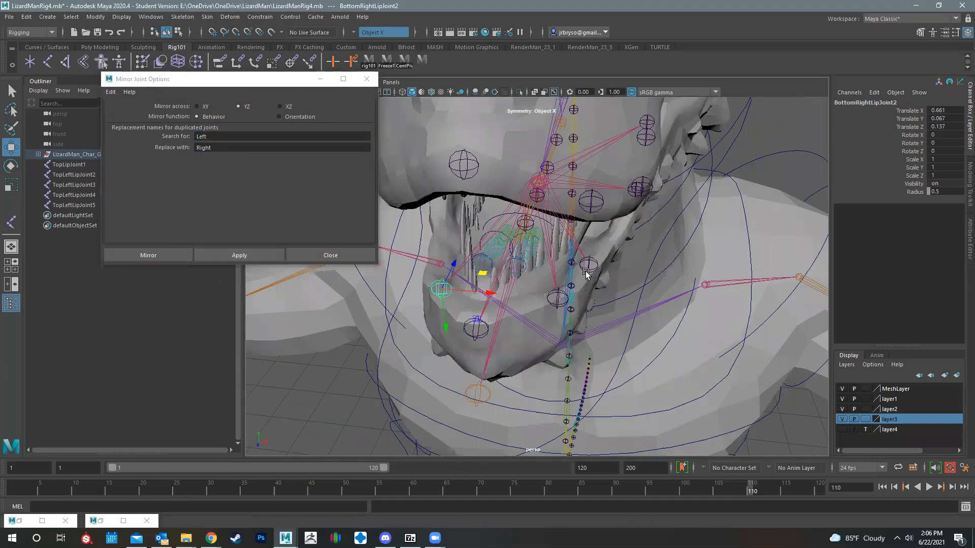
pyautogui.click(234, 255)
pyautogui.keyDown('alt'); pyautogui.moveTo(581, 289); pyautogui.dragTo(530, 300); pyautogui.keyUp('alt')
pyautogui.hotkey('ctrl', 'z')
pyautogui.hotkey('ctrl', 'z')
pyautogui.hotkey('ctrl', 'z')
pyautogui.hotkey('ctrl', 'z')
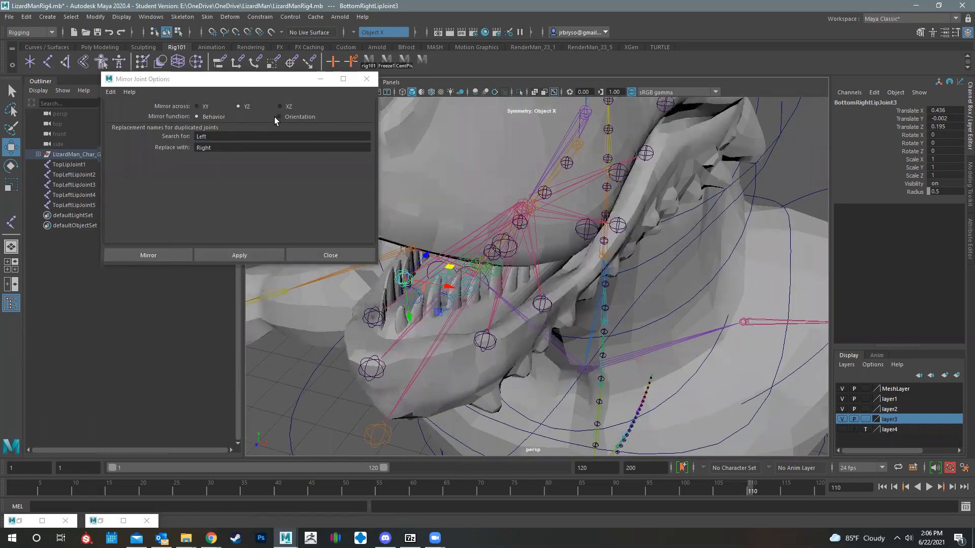
pyautogui.hotkey('ctrl', 'z')
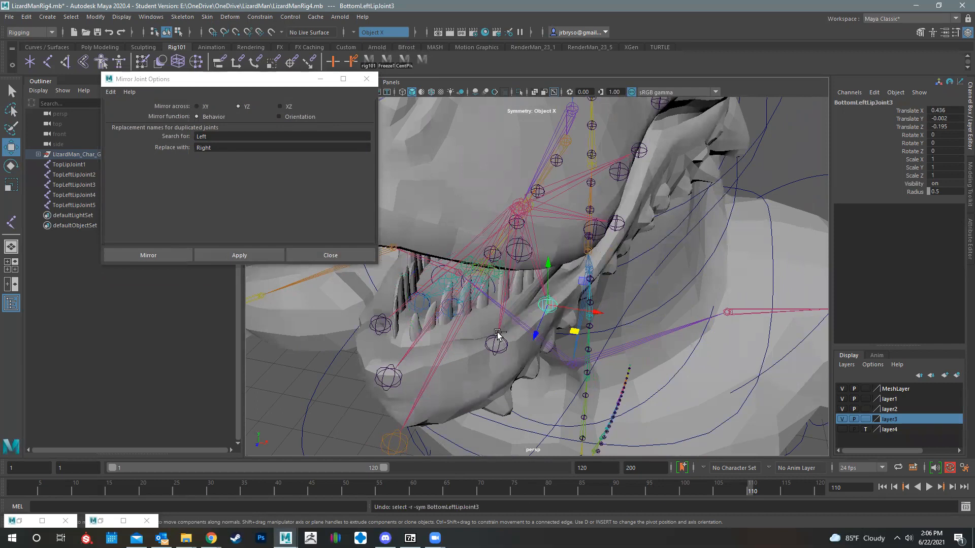
pyautogui.hotkey('ctrl', 'z')
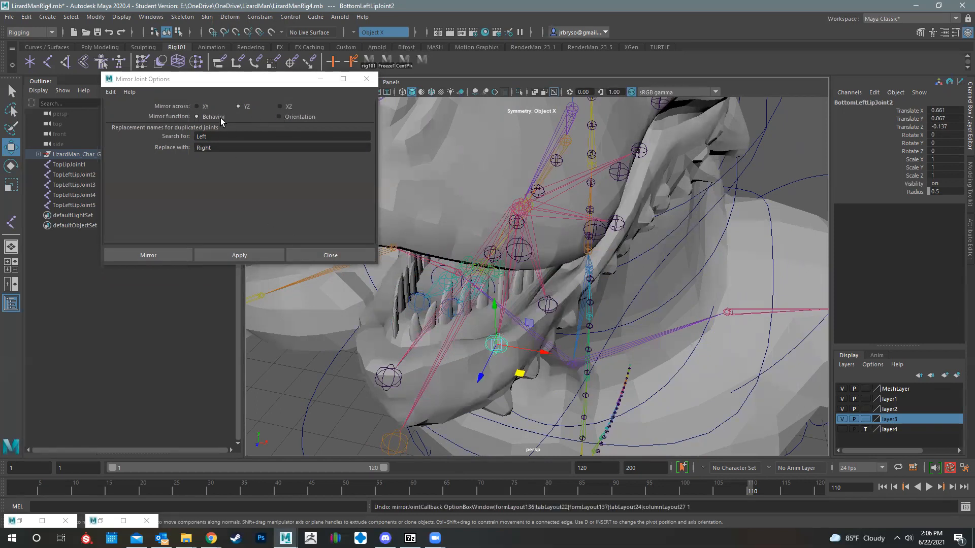
# Mirror BottomLeftLipJoint2 through BottomLeftLipJoint5 one at a time across YZ with the Orientation function, replacing "Left" with "Right" in the names.
pyautogui.click(288, 118)
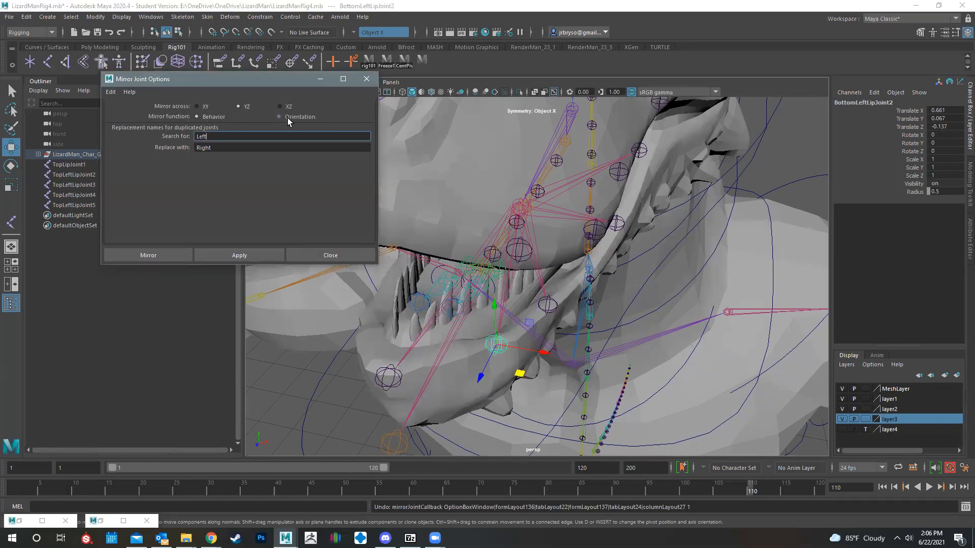
pyautogui.click(228, 257)
pyautogui.keyDown('alt'); pyautogui.moveTo(550, 301); pyautogui.dragTo(531, 293); pyautogui.keyUp('alt')
pyautogui.click(539, 298)
pyautogui.press('g')
pyautogui.keyDown('alt'); pyautogui.moveTo(620, 249); pyautogui.dragTo(626, 237); pyautogui.keyUp('alt')
pyautogui.click(626, 237)
pyautogui.press('g')
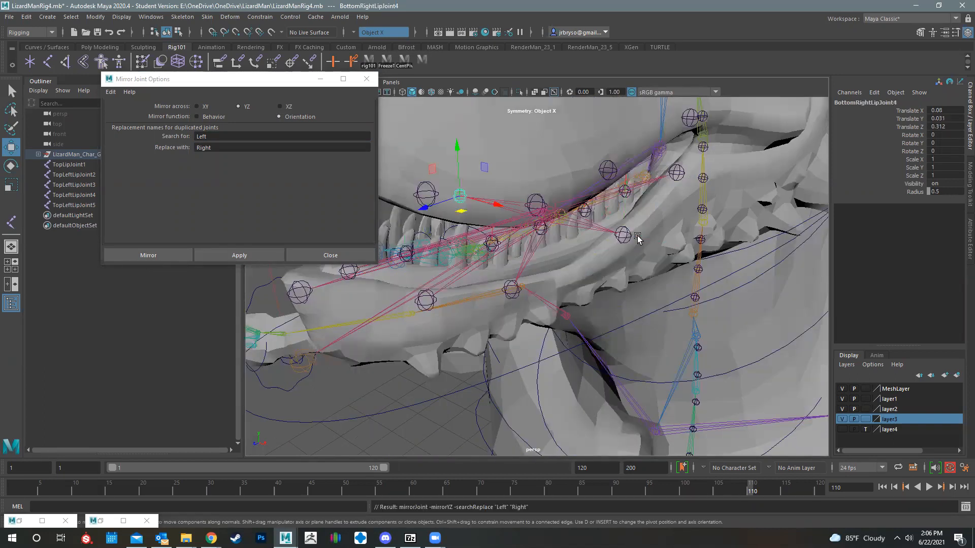
pyautogui.click(679, 172)
pyautogui.press('g')
pyautogui.keyDown('alt'); pyautogui.moveTo(599, 274); pyautogui.dragTo(681, 217); pyautogui.keyUp('alt')
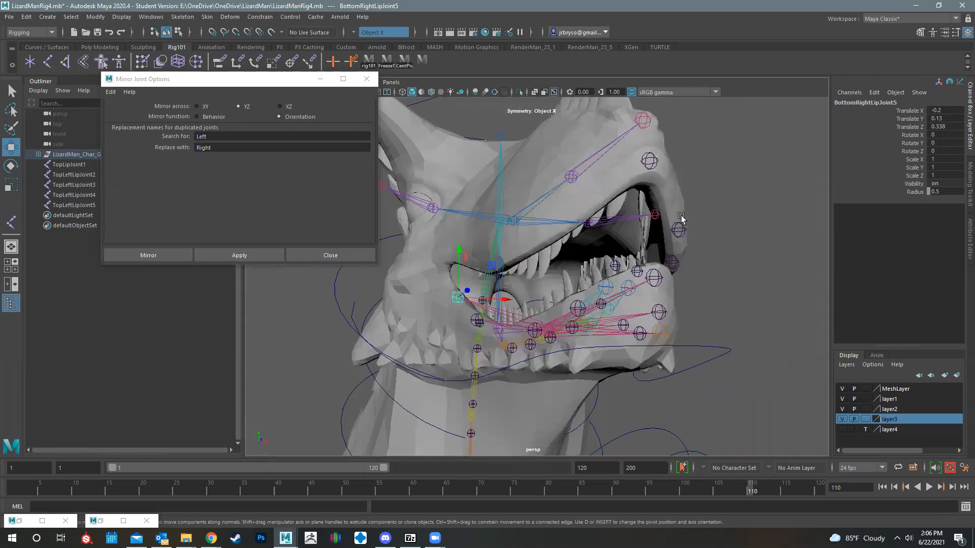
# Parent TopLipJoint1 and TopLeftLipJoint2 through TopLeftLipJoint5 to UpperJaw_mid_joint.
pyautogui.click(649, 162)
pyautogui.click(650, 162)
pyautogui.keyDown('alt'); pyautogui.moveTo(650, 161); pyautogui.dragTo(534, 213); pyautogui.keyUp('alt')
pyautogui.keyDown('shift'); pyautogui.click(535, 218); pyautogui.keyUp('shift')
pyautogui.keyDown('shift'); pyautogui.click(533, 219); pyautogui.keyUp('shift')
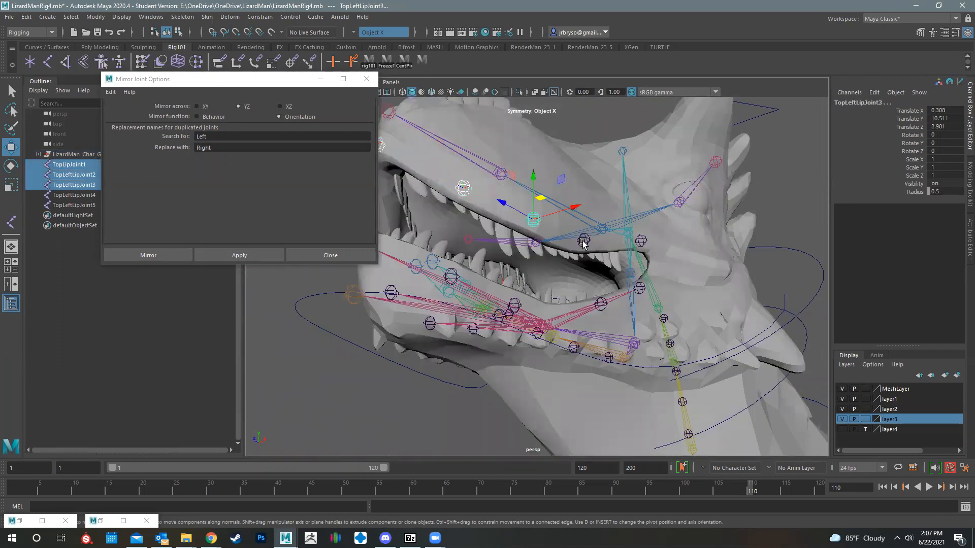
pyautogui.keyDown('shift'); pyautogui.click(586, 243); pyautogui.keyUp('shift')
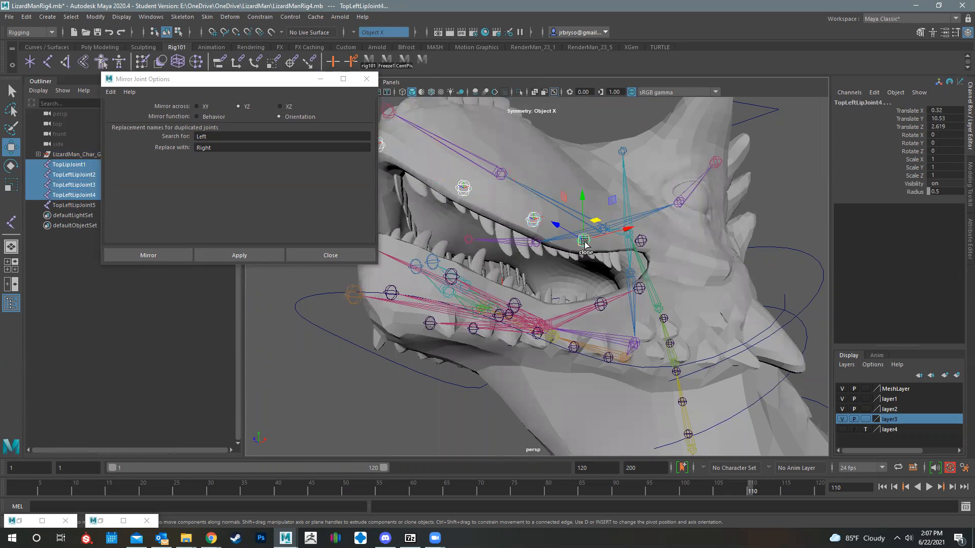
pyautogui.keyDown('shift'); pyautogui.click(645, 241); pyautogui.keyUp('shift')
pyautogui.keyDown('alt'); pyautogui.moveTo(535, 291); pyautogui.dragTo(563, 213); pyautogui.keyUp('alt')
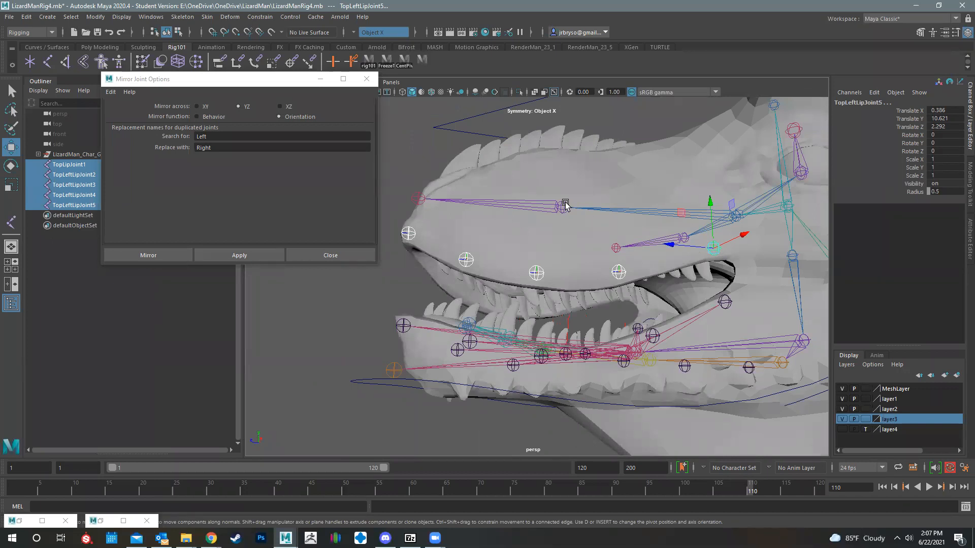
pyautogui.click(563, 205)
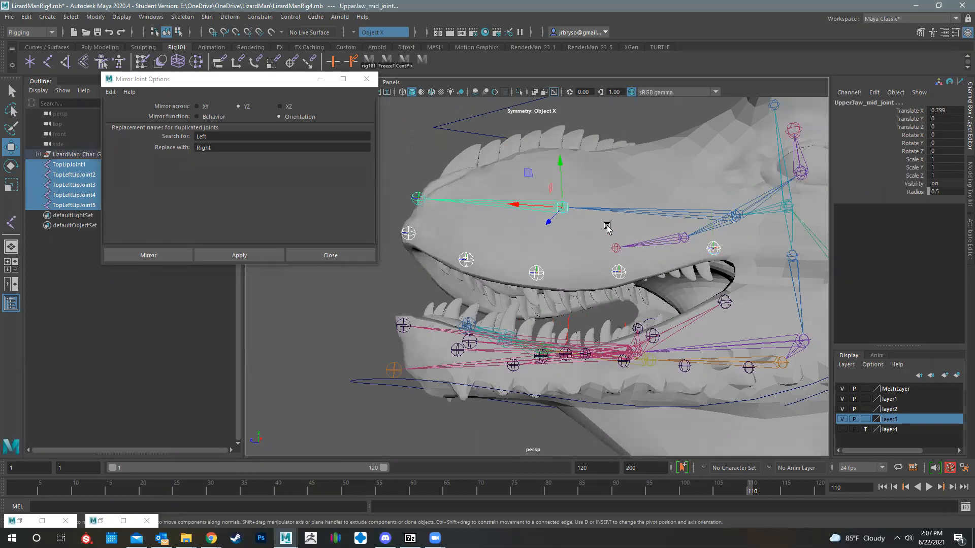
pyautogui.press('p')
# Mirror TopLeftLipJoint2 through TopLeftLipJoint5 one at a time across YZ with Orientation, replacing "Left" with "Right" in the names.
pyautogui.keyDown('alt'); pyautogui.moveTo(525, 271); pyautogui.dragTo(520, 256); pyautogui.keyUp('alt')
pyautogui.click(520, 254)
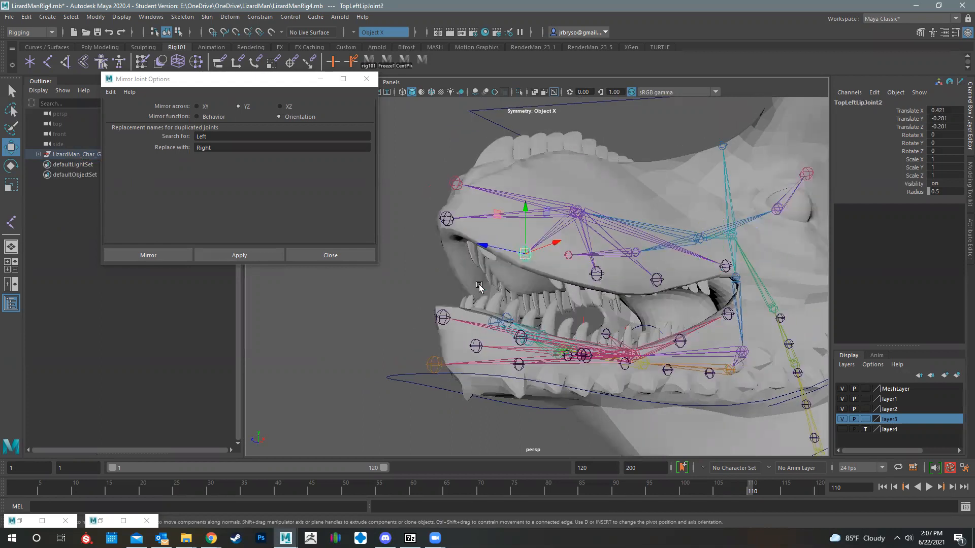
pyautogui.click(221, 256)
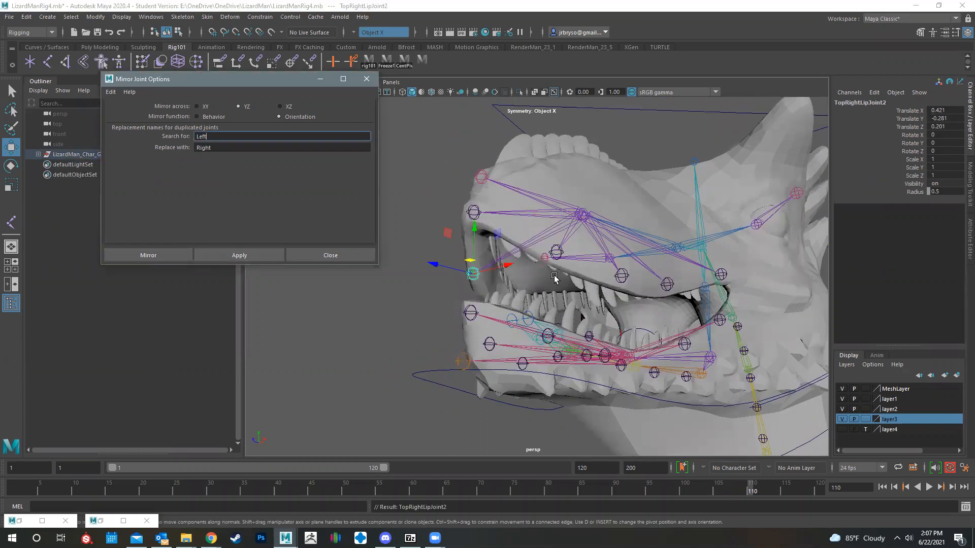
pyautogui.click(622, 277)
pyautogui.click(230, 255)
pyautogui.keyDown('alt'); pyautogui.moveTo(593, 297); pyautogui.dragTo(641, 275); pyautogui.keyUp('alt')
pyautogui.click(650, 269)
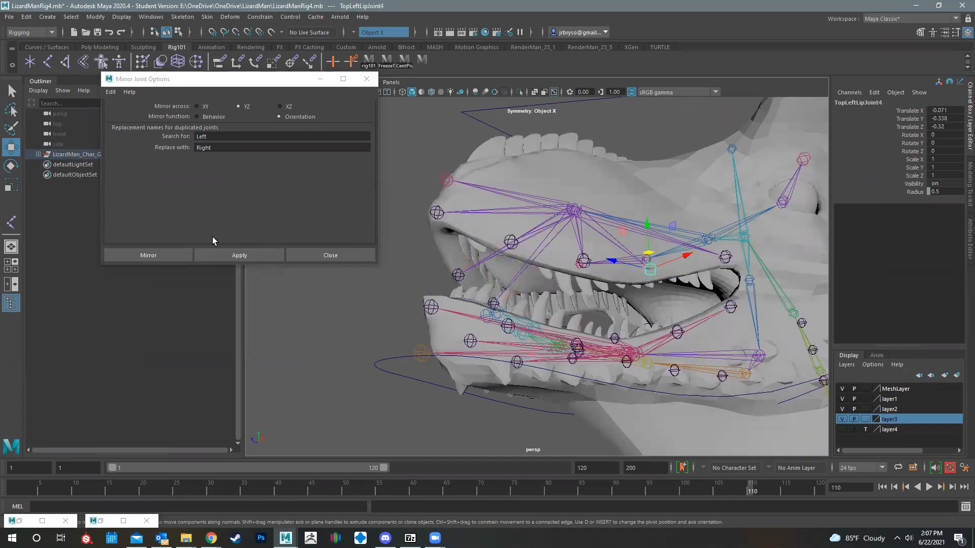
pyautogui.click(228, 257)
pyautogui.click(726, 258)
pyautogui.click(244, 257)
pyautogui.keyDown('alt'); pyautogui.moveTo(663, 277); pyautogui.dragTo(618, 242); pyautogui.keyUp('alt')
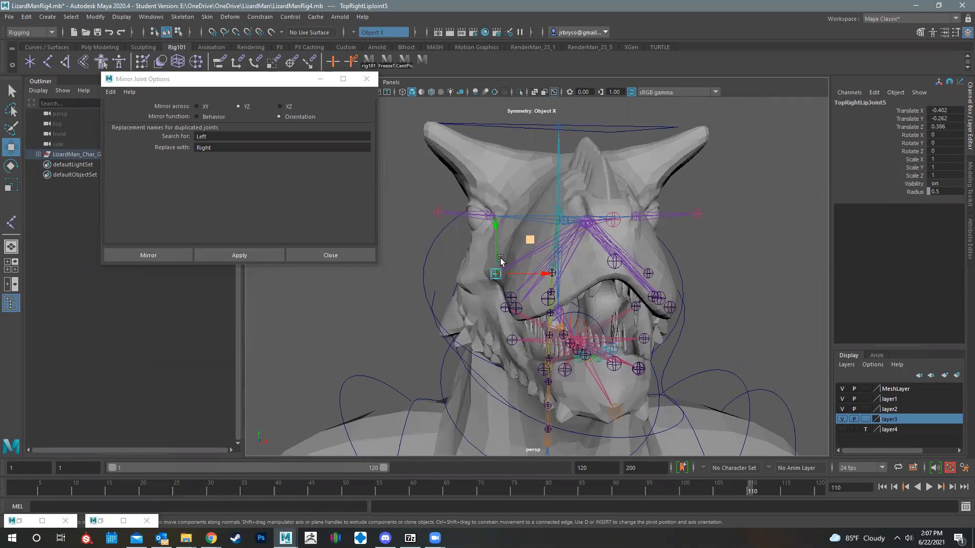
# Save the scene with all lip joints mirrored and minimize the Mirror Joint Options window.
pyautogui.keyDown('alt'); pyautogui.moveTo(504, 316); pyautogui.dragTo(617, 317); pyautogui.keyUp('alt')
pyautogui.keyDown('alt'); pyautogui.moveTo(457, 378); pyautogui.dragTo(518, 334); pyautogui.keyUp('alt')
pyautogui.keyDown('alt'); pyautogui.moveTo(662, 292); pyautogui.dragTo(693, 297); pyautogui.keyUp('alt')
pyautogui.hotkey('ctrl', 's')
pyautogui.click(462, 277)
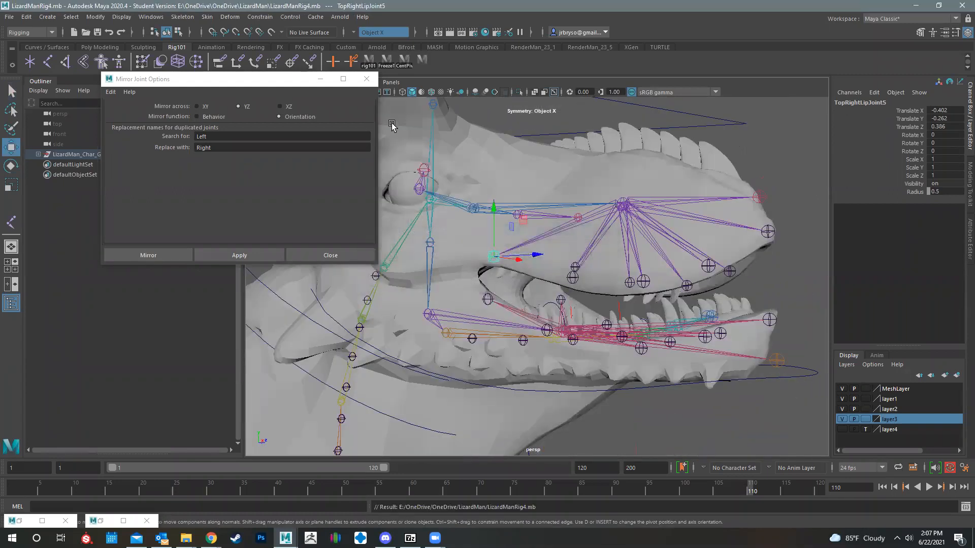
pyautogui.click(319, 79)
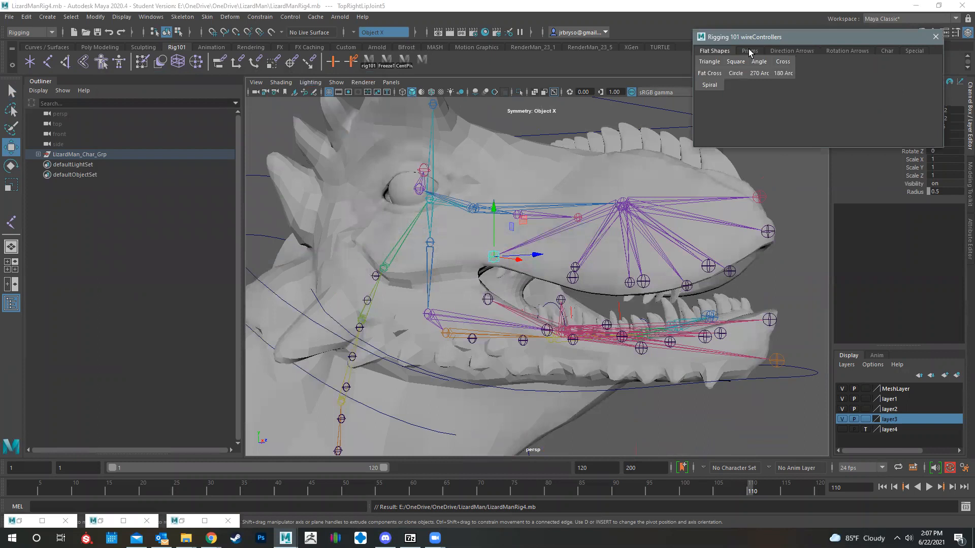
# Create a Sphere prism wire controller and move it up to the lizard's mouth.
pyautogui.click(749, 51)
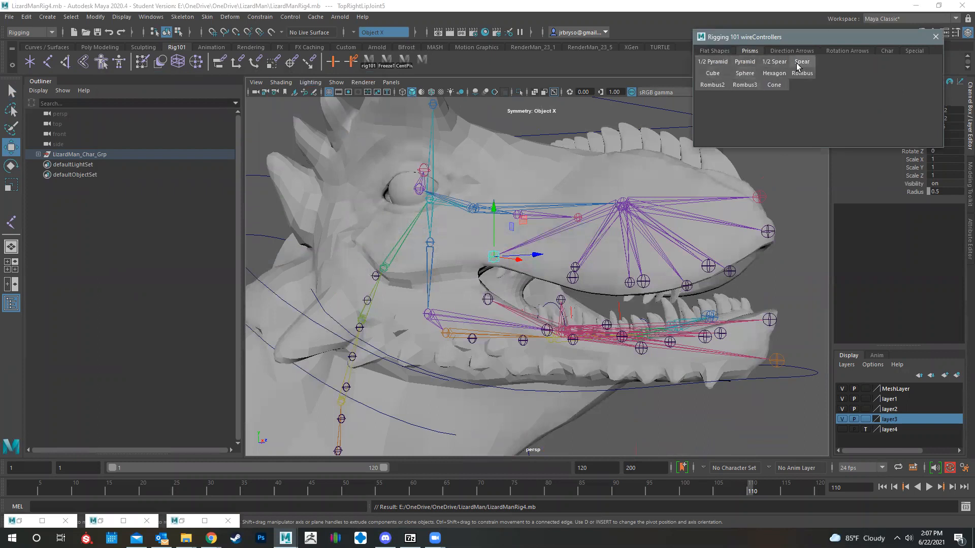
pyautogui.click(745, 73)
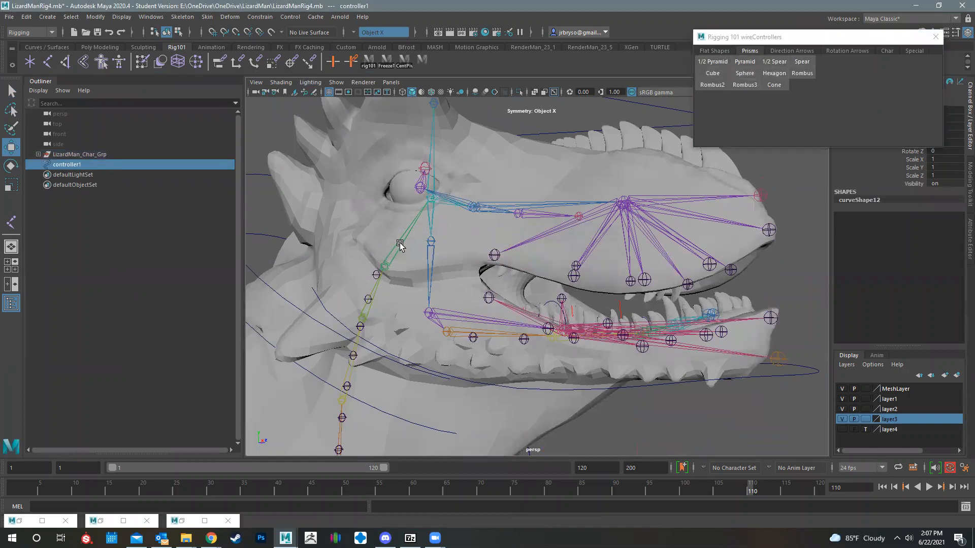
pyautogui.keyDown('alt'); pyautogui.moveTo(462, 398); pyautogui.dragTo(467, 353, button='middle'); pyautogui.keyUp('alt')
pyautogui.scroll(-6, 467, 352)
pyautogui.keyDown('alt'); pyautogui.moveTo(607, 368); pyautogui.dragTo(518, 401); pyautogui.keyUp('alt')
pyautogui.keyDown('alt'); pyautogui.moveTo(513, 437); pyautogui.dragTo(503, 364, button='middle'); pyautogui.keyUp('alt')
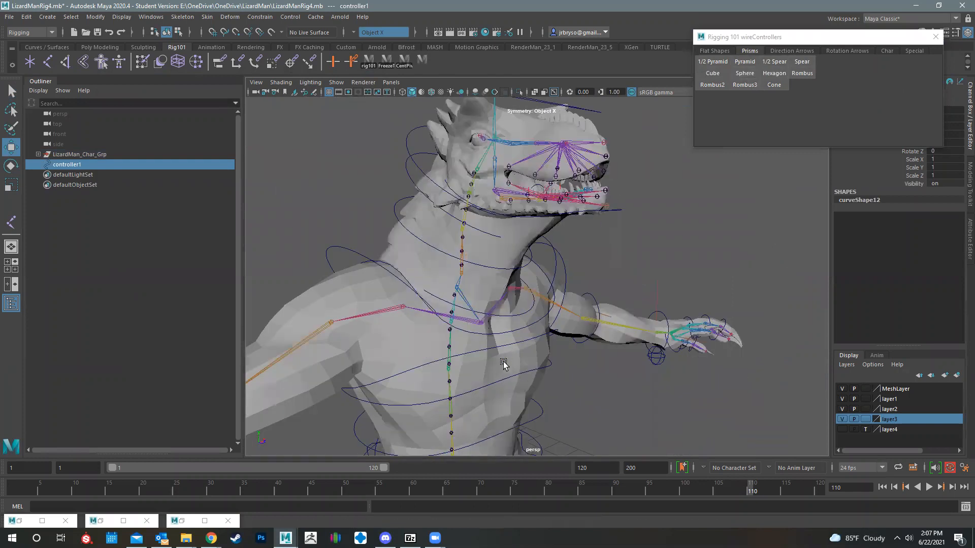
pyautogui.scroll(-5, 507, 371)
pyautogui.keyDown('alt'); pyautogui.moveTo(538, 407); pyautogui.dragTo(491, 122); pyautogui.keyUp('alt')
pyautogui.keyDown('alt'); pyautogui.moveTo(410, 191); pyautogui.dragTo(450, 160); pyautogui.keyUp('alt')
pyautogui.moveTo(435, 176); pyautogui.dragTo(579, 162)
# Scale the sphere controller down uniformly to about 0.093.
pyautogui.keyDown('alt'); pyautogui.moveTo(571, 207); pyautogui.dragTo(526, 281, button='middle'); pyautogui.keyUp('alt')
pyautogui.scroll(5, 526, 280)
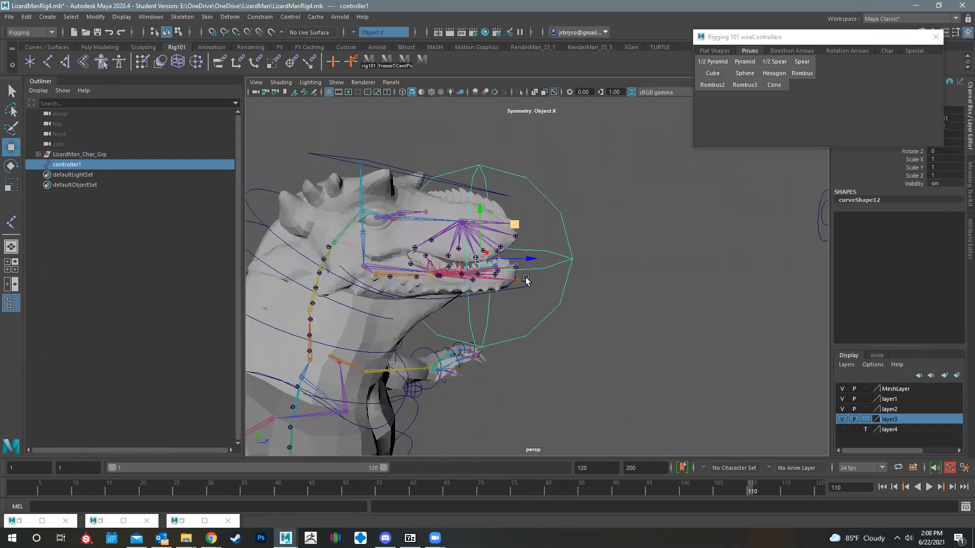
pyautogui.scroll(4, 528, 283)
pyautogui.keyDown('alt'); pyautogui.moveTo(581, 279); pyautogui.dragTo(532, 268); pyautogui.keyUp('alt')
pyautogui.keyDown('alt'); pyautogui.moveTo(521, 269); pyautogui.dragTo(542, 271, button='middle'); pyautogui.keyUp('alt')
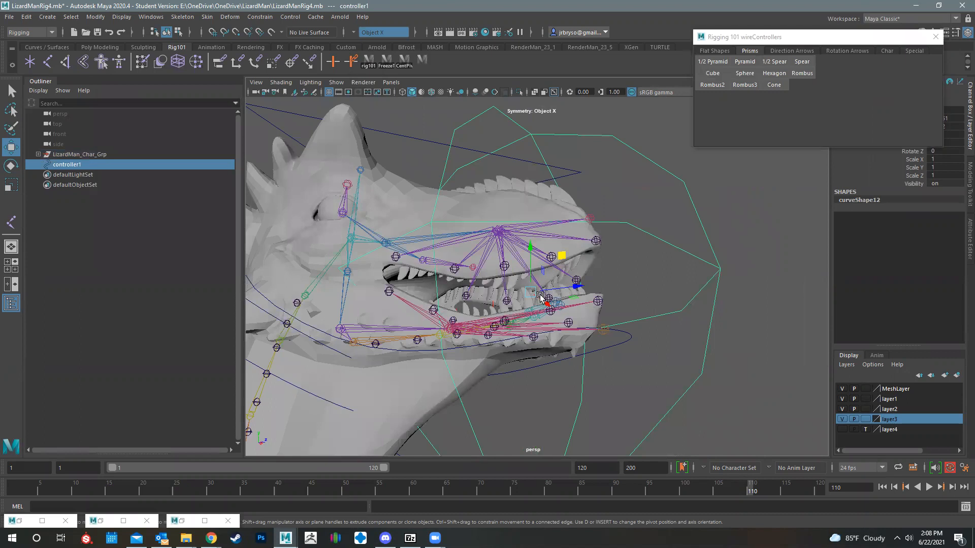
pyautogui.press('r')
pyautogui.moveTo(530, 293); pyautogui.dragTo(297, 275)
pyautogui.keyDown('alt'); pyautogui.moveTo(554, 320); pyautogui.dragTo(523, 342); pyautogui.keyUp('alt')
pyautogui.keyDown('alt'); pyautogui.moveTo(523, 342); pyautogui.dragTo(536, 383, button='middle'); pyautogui.keyUp('alt')
pyautogui.scroll(3, 518, 335)
pyautogui.moveTo(515, 330); pyautogui.dragTo(456, 307)
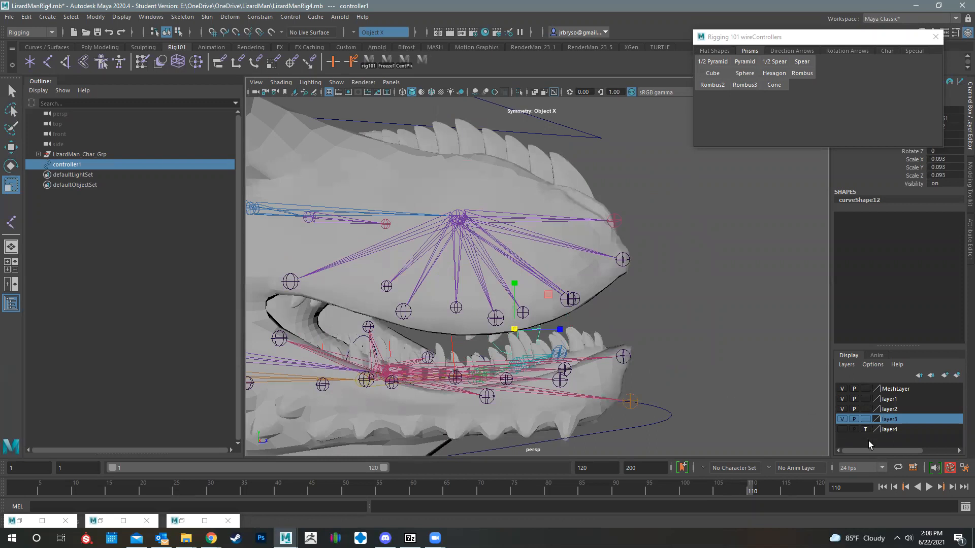
# Hide layer3 and snap the sphere controller onto TopLipJoint1 at the tip of the upper lip.
pyautogui.click(842, 420)
pyautogui.keyDown('alt'); pyautogui.moveTo(500, 307); pyautogui.dragTo(523, 278, button='middle'); pyautogui.keyUp('alt')
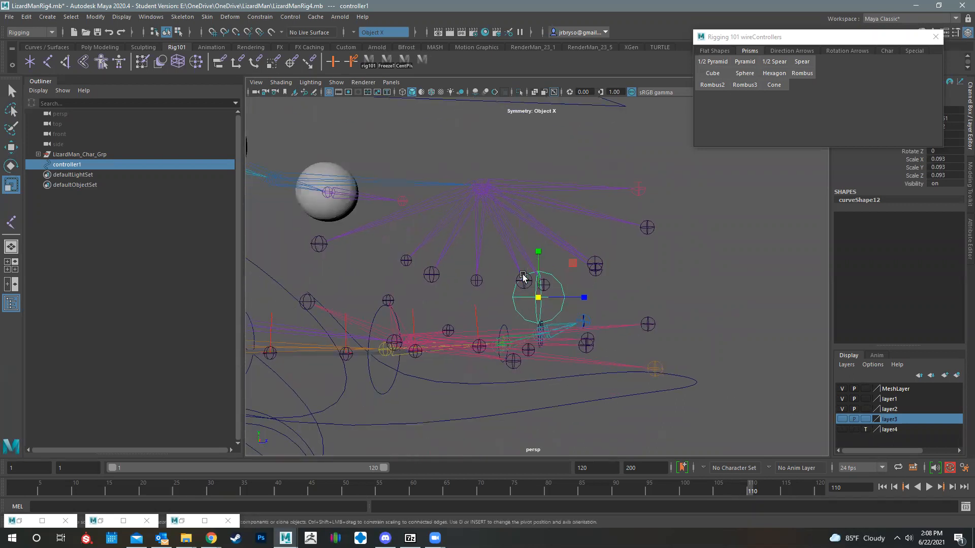
pyautogui.scroll(2, 523, 277)
pyautogui.press('w')
pyautogui.keyDown('alt'); pyautogui.moveTo(640, 310); pyautogui.dragTo(617, 312, button='middle'); pyautogui.keyUp('alt')
pyautogui.moveTo(518, 309); pyautogui.dragTo(645, 227)
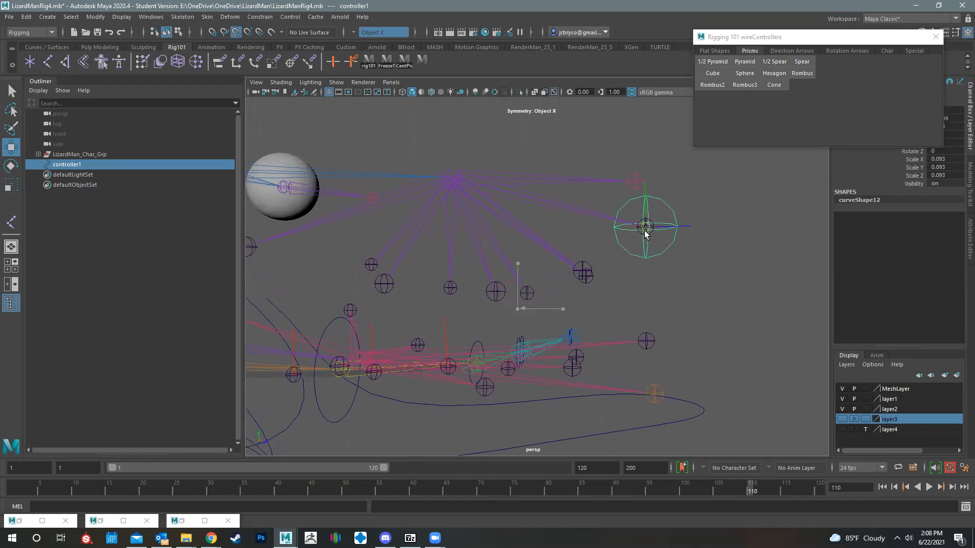
# Show layer3 again and shrink the sphere controller uniformly to about 0.071.
pyautogui.click(841, 420)
pyautogui.keyDown('alt'); pyautogui.moveTo(579, 254); pyautogui.dragTo(434, 363); pyautogui.keyUp('alt')
pyautogui.press('r')
pyautogui.moveTo(399, 264); pyautogui.dragTo(379, 264)
# Rename the sphere controller as TopLipCon1 and freeze its transformations.
pyautogui.moveTo(825, 39); pyautogui.dragTo(974, 82)
pyautogui.doubleClick(862, 102)
pyautogui.write('Too')
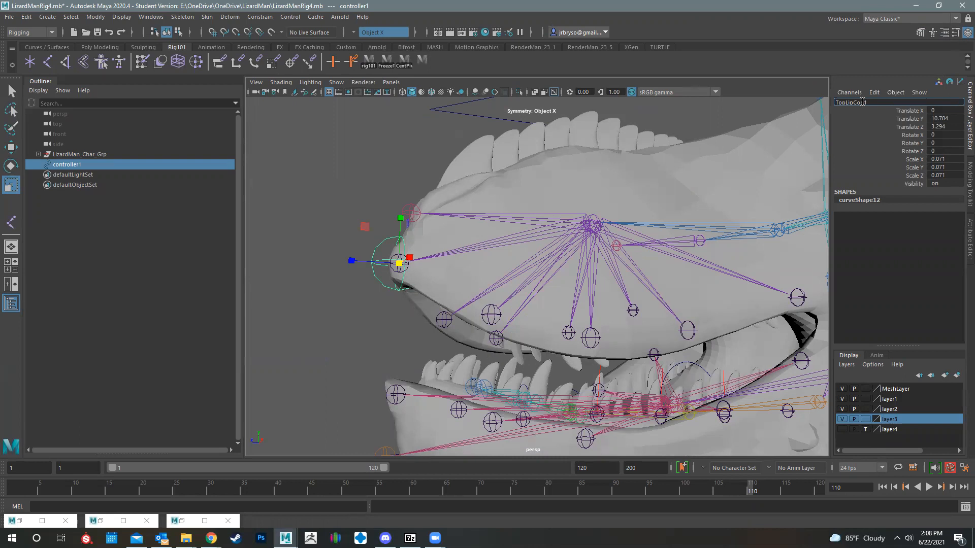
pyautogui.press('Return')
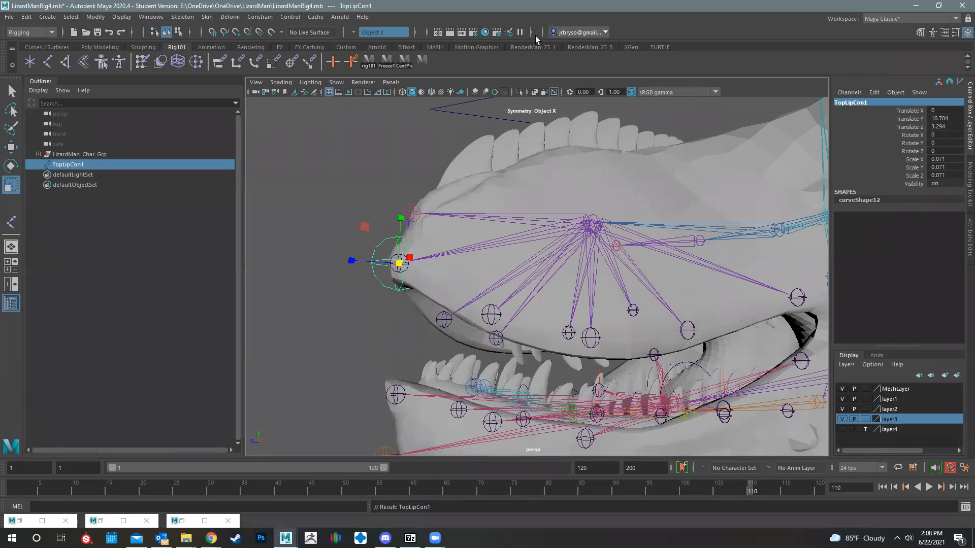
pyautogui.click(102, 17)
pyautogui.click(127, 62)
pyautogui.keyDown('alt'); pyautogui.moveTo(627, 273); pyautogui.dragTo(548, 249); pyautogui.keyUp('alt')
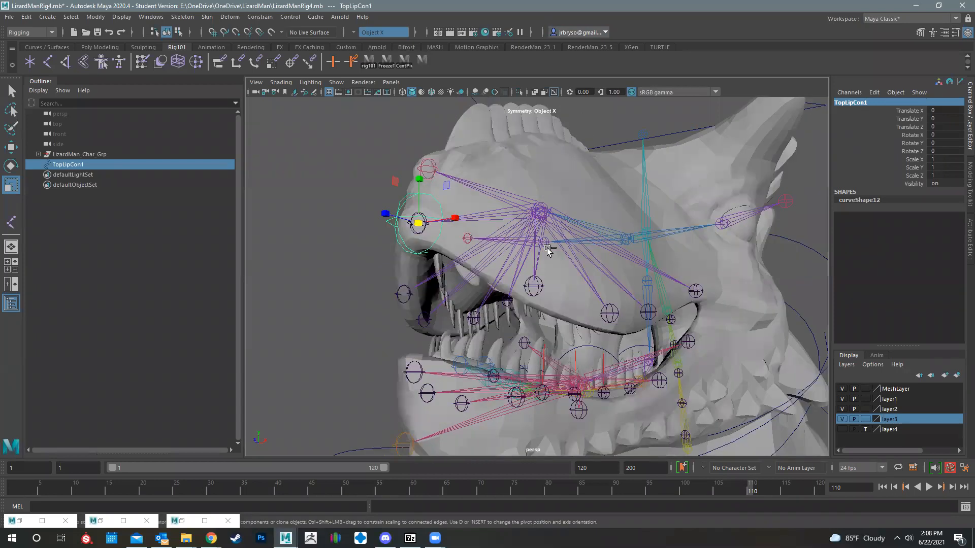
# With layer3 hidden, snap a duplicate of TopLipCon1 onto TopLeftLipJoint2 and rename it TopLeftLipCon2.
pyautogui.press('w')
pyautogui.hotkey('ctrl', 'd')
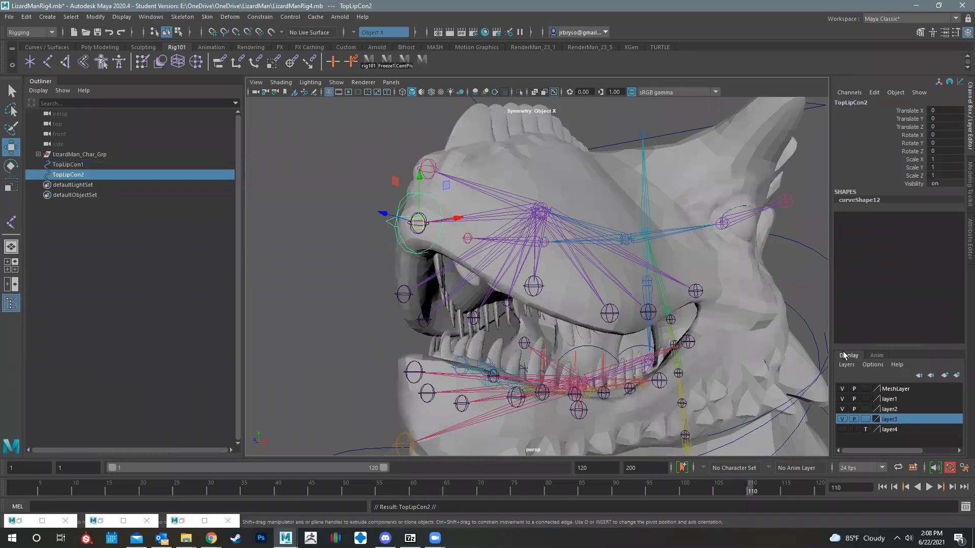
pyautogui.click(842, 419)
pyautogui.keyDown('alt'); pyautogui.moveTo(477, 282); pyautogui.dragTo(439, 253); pyautogui.keyUp('alt')
pyautogui.press('v')
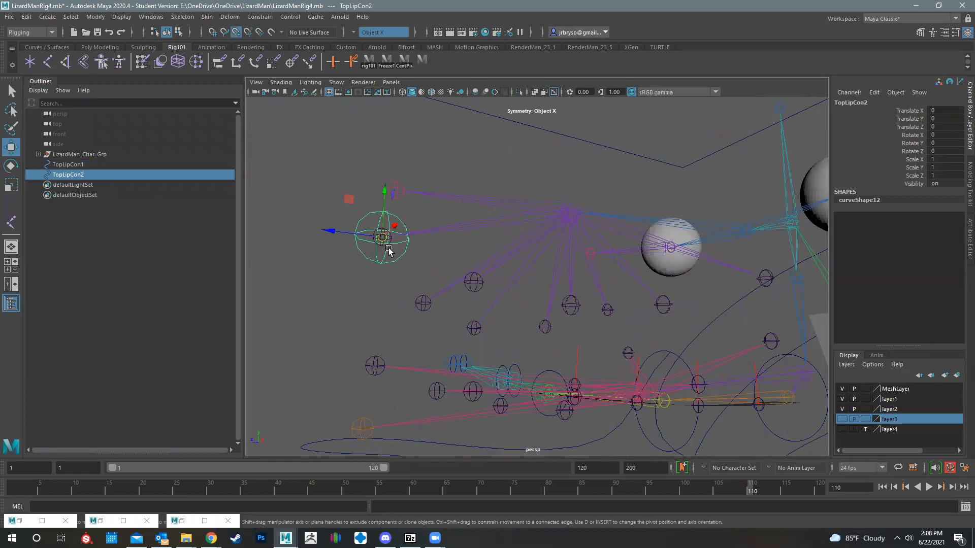
pyautogui.moveTo(382, 243); pyautogui.dragTo(469, 282)
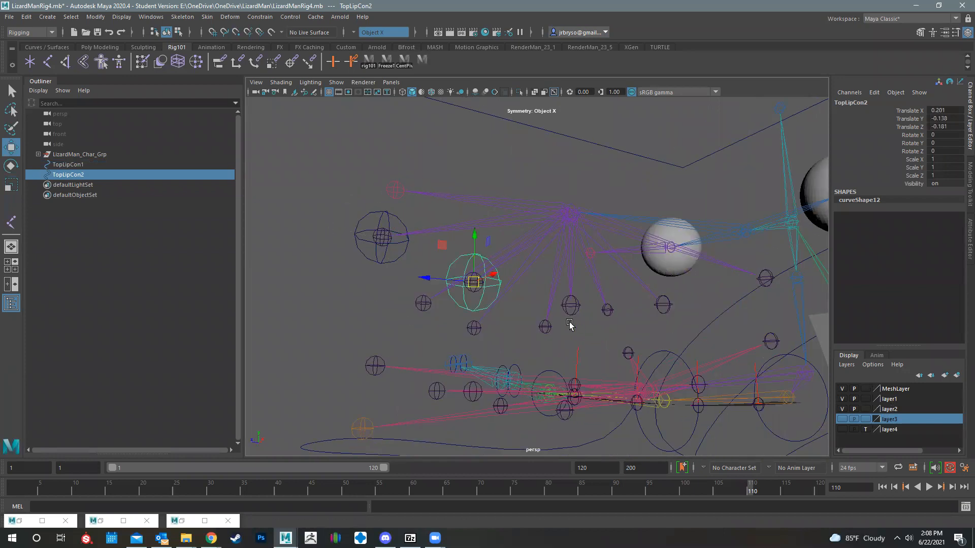
pyautogui.click(848, 104)
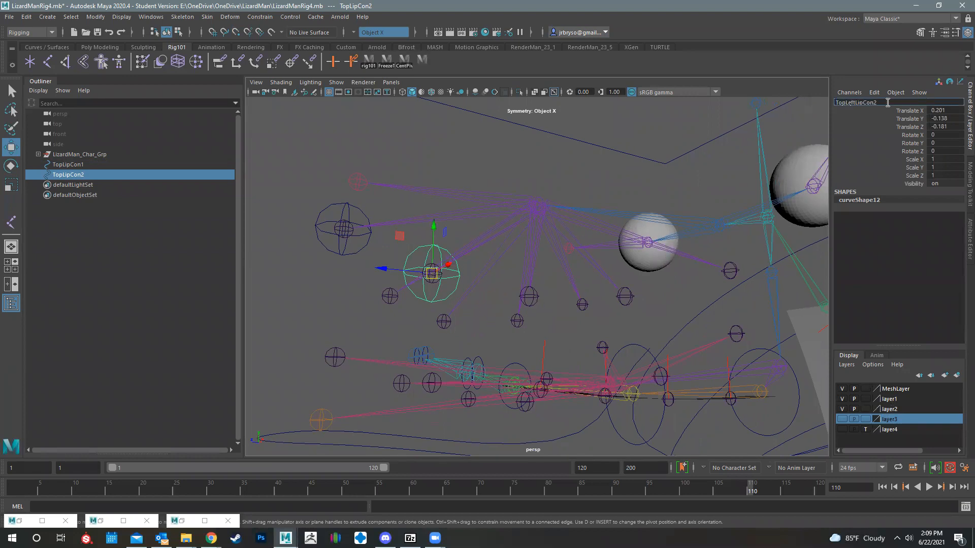
pyautogui.press('Return')
# Duplicate TopLeftLipCon2 and snap the copy onto TopLeftLipJoint3.
pyautogui.keyDown('alt'); pyautogui.moveTo(509, 194); pyautogui.dragTo(541, 267); pyautogui.keyUp('alt')
pyautogui.hotkey('ctrl', 'd')
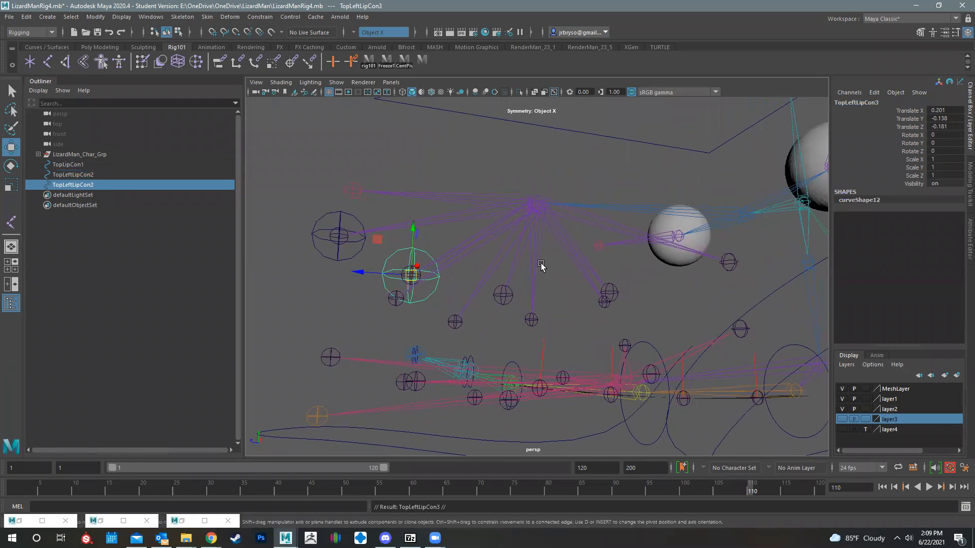
pyautogui.moveTo(412, 275); pyautogui.dragTo(503, 298)
# Save the scene with the three top lip controllers, accepting the student version notice.
pyautogui.hotkey('ctrl', 's')
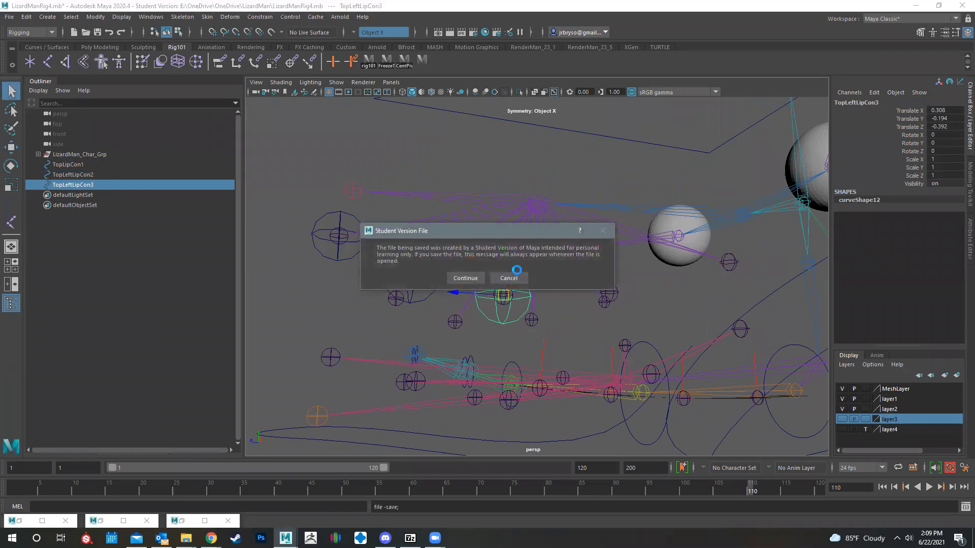
pyautogui.click(508, 277)
pyautogui.click(488, 277)
pyautogui.keyDown('alt'); pyautogui.moveTo(515, 303); pyautogui.dragTo(449, 287, button='middle'); pyautogui.keyUp('alt')
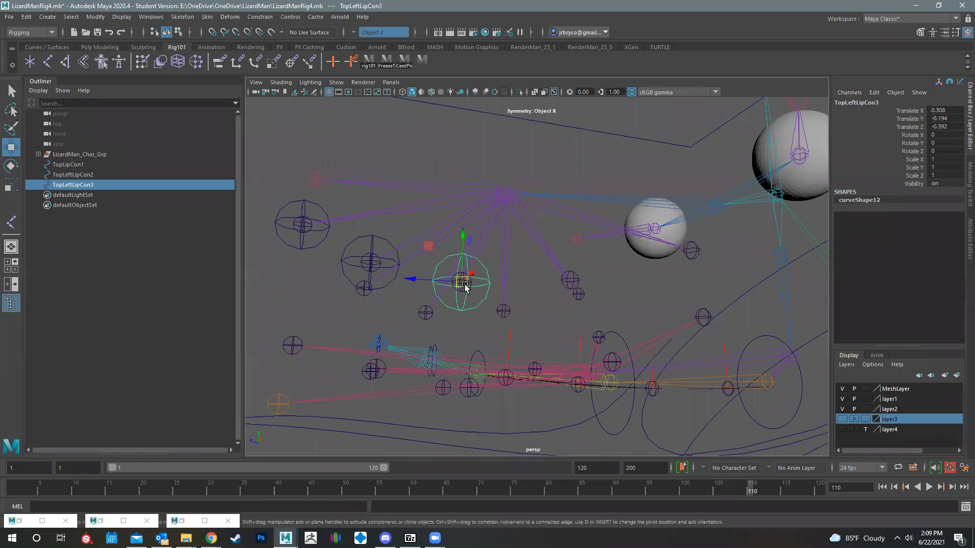
# Duplicate TopLeftLipCon3 twice, snapping the copies onto the fourth and fifth top left lip joints.
pyautogui.hotkey('ctrl', 'd')
pyautogui.moveTo(463, 283); pyautogui.dragTo(698, 256)
pyautogui.hotkey('ctrl', 'd')
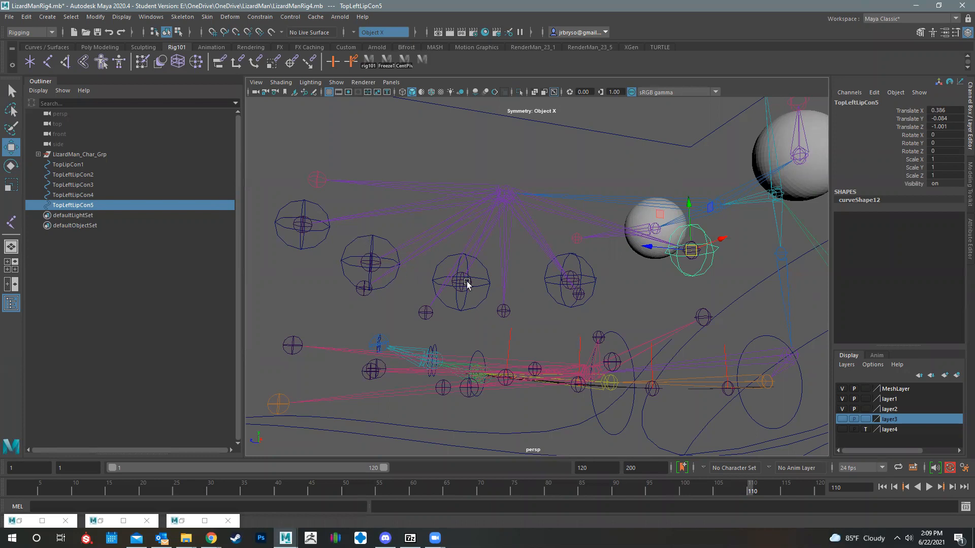
# Snap another duplicate of the lip controller onto the bottom center lip joint and rename it BottomLipCon1.
pyautogui.moveTo(661, 314)
pyautogui.keyDown('alt'); pyautogui.mouseDown()
pyautogui.moveTo(626, 302)
pyautogui.moveTo(652, 322)
pyautogui.moveTo(648, 259)
pyautogui.moveTo(649, 303)
pyautogui.moveTo(613, 305)
pyautogui.moveTo(652, 301)
pyautogui.mouseUp(); pyautogui.keyUp('alt')
pyautogui.hotkey('ctrl', 'd')
pyautogui.press('v')
pyautogui.moveTo(650, 219); pyautogui.dragTo(352, 294)
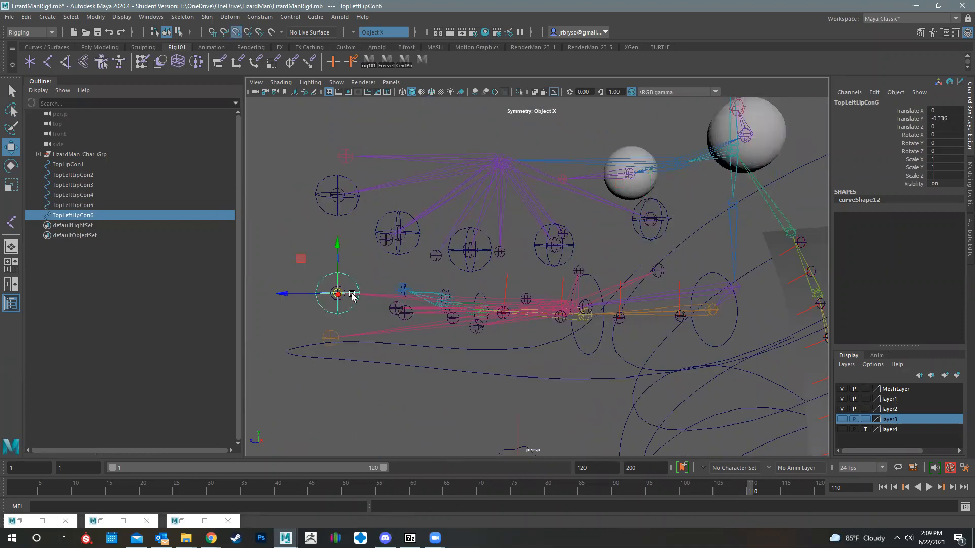
pyautogui.keyDown('alt'); pyautogui.moveTo(484, 343); pyautogui.dragTo(655, 284); pyautogui.keyUp('alt')
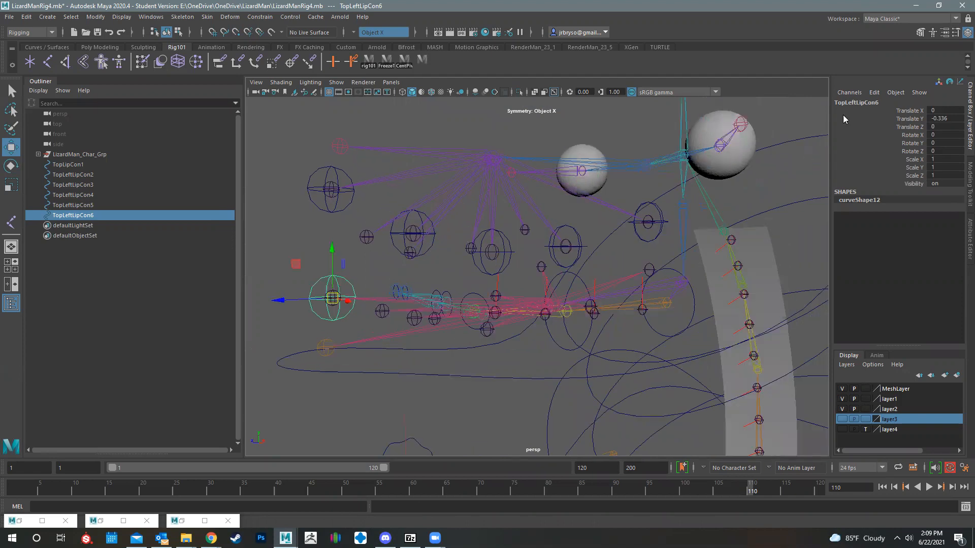
pyautogui.click(850, 103)
pyautogui.click(836, 103)
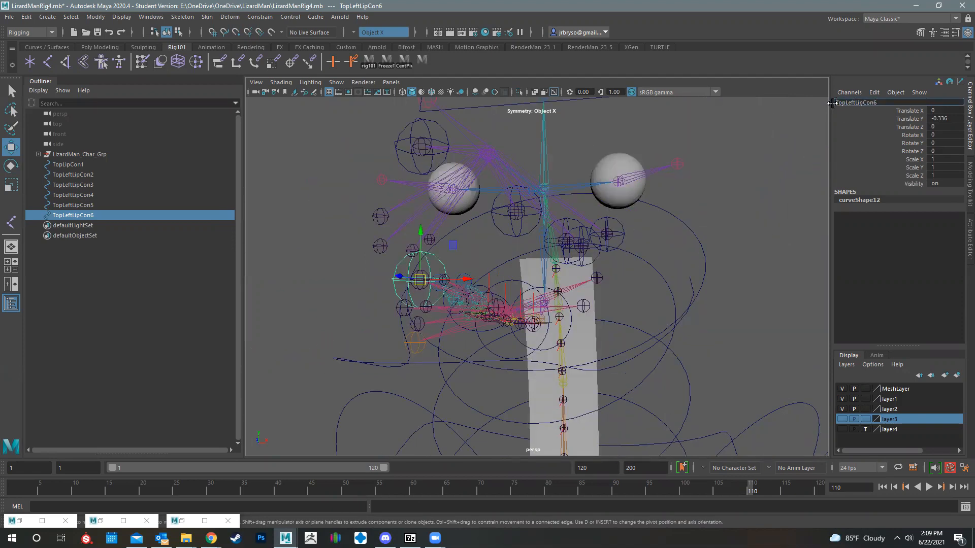
pyautogui.moveTo(832, 103); pyautogui.dragTo(833, 104)
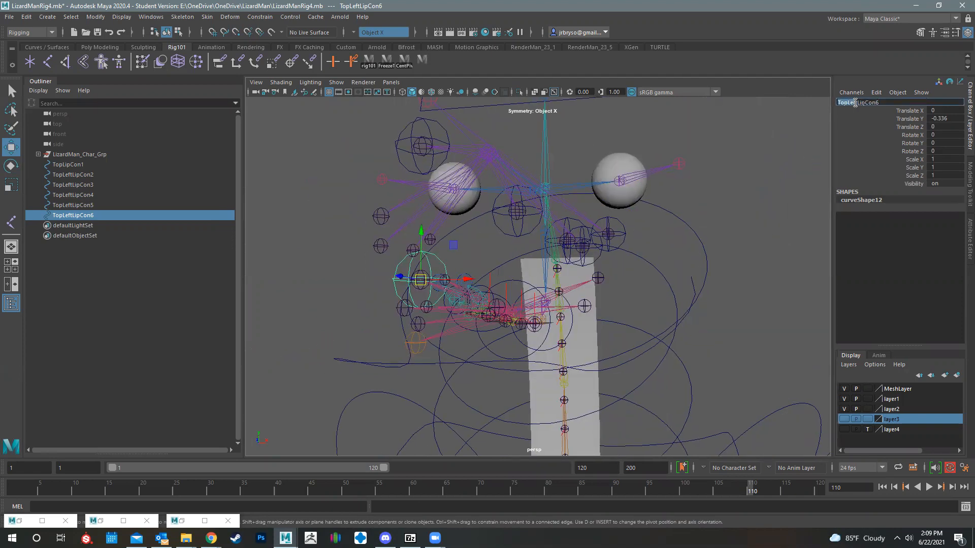
pyautogui.write('Bottom')
pyautogui.keyDown('alt'); pyautogui.moveTo(516, 197); pyautogui.dragTo(425, 265); pyautogui.keyUp('alt')
pyautogui.scroll(4, 457, 248)
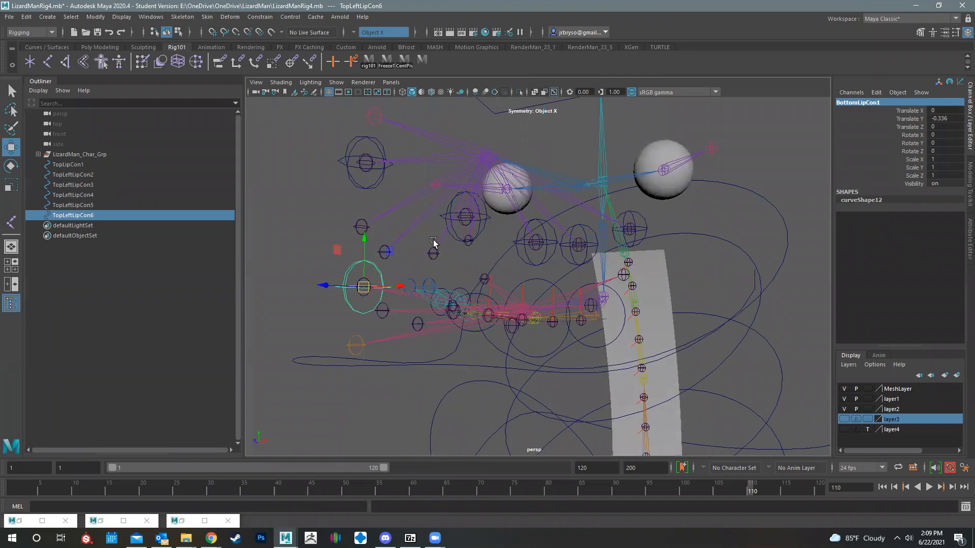
# Snap a duplicate of BottomLipCon1 onto the second bottom left lip joint and rename it BottomLeftLipCon2.
pyautogui.hotkey('ctrl', 'd')
pyautogui.keyDown('alt'); pyautogui.moveTo(446, 298); pyautogui.dragTo(424, 290); pyautogui.keyUp('alt')
pyautogui.keyDown('alt'); pyautogui.moveTo(513, 350); pyautogui.dragTo(440, 327); pyautogui.keyUp('alt')
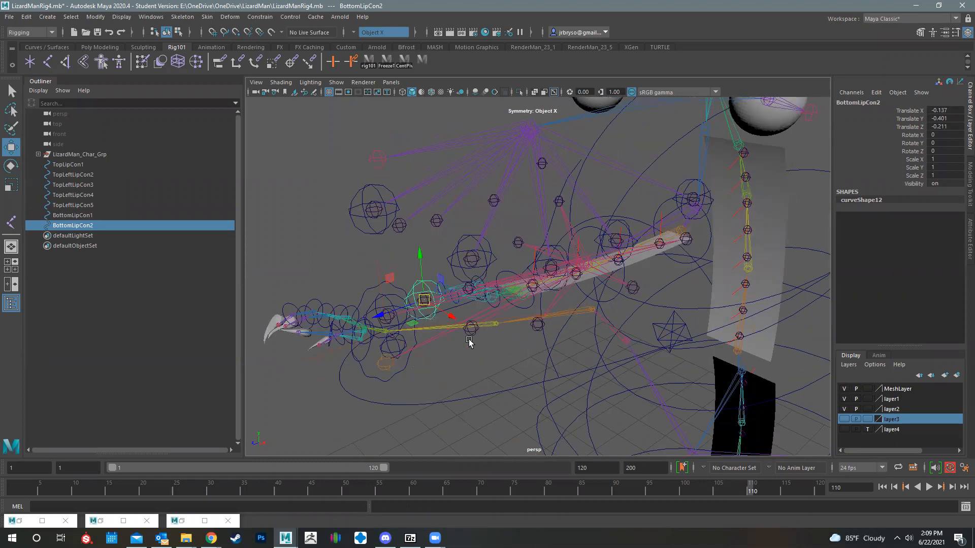
pyautogui.keyDown('alt'); pyautogui.moveTo(513, 349); pyautogui.dragTo(564, 345); pyautogui.keyUp('alt')
pyautogui.doubleClick(858, 103)
pyautogui.write('Left')
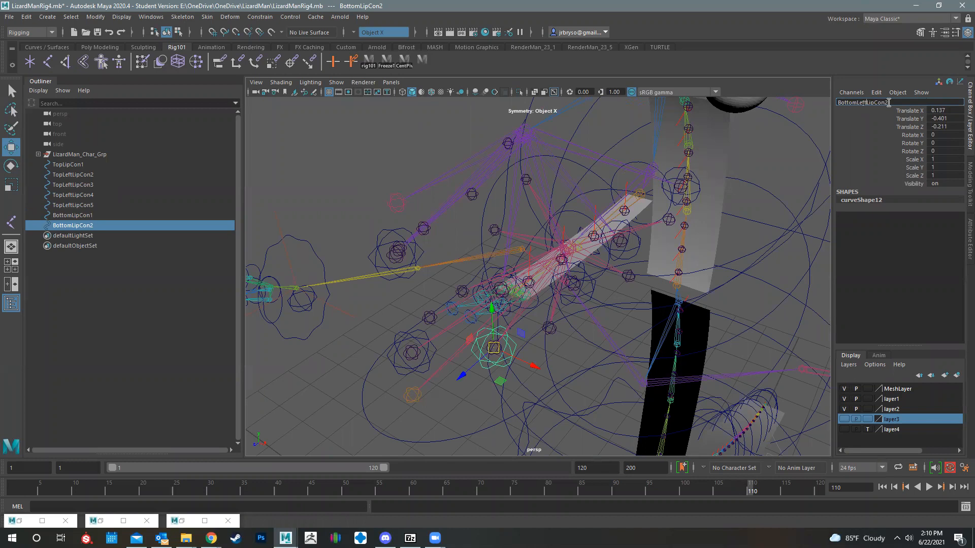
pyautogui.press('Return')
# Duplicate BottomLeftLipCon2 three times, snapping each copy onto one of the remaining bottom left lip joints.
pyautogui.keyDown('alt'); pyautogui.moveTo(475, 349); pyautogui.dragTo(622, 311); pyautogui.keyUp('alt')
pyautogui.hotkey('ctrl', 'd')
pyautogui.press('v')
pyautogui.hotkey('ctrl', 'd')
pyautogui.press('v')
pyautogui.moveTo(570, 330)
pyautogui.keyDown('alt'); pyautogui.mouseDown()
pyautogui.moveTo(597, 330)
pyautogui.moveTo(567, 319)
pyautogui.mouseUp(); pyautogui.keyUp('alt')
pyautogui.hotkey('ctrl', 'd')
pyautogui.press('v')
pyautogui.moveTo(661, 271); pyautogui.dragTo(670, 262, button='middle')
pyautogui.keyDown('alt'); pyautogui.moveTo(578, 377); pyautogui.dragTo(647, 373); pyautogui.keyUp('alt')
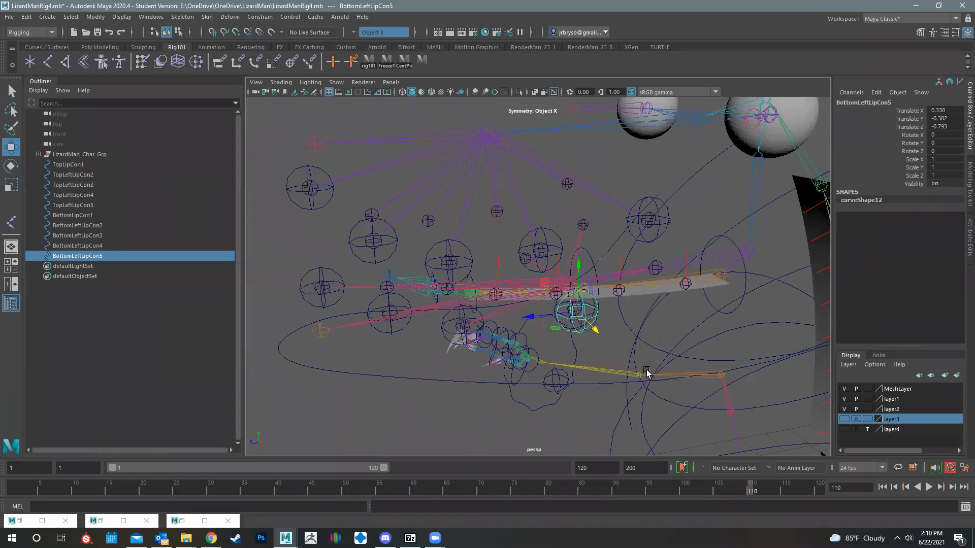
pyautogui.keyDown('alt'); pyautogui.moveTo(639, 330); pyautogui.dragTo(632, 325); pyautogui.keyUp('alt')
pyautogui.keyDown('alt'); pyautogui.moveTo(571, 309); pyautogui.dragTo(648, 264); pyautogui.keyUp('alt')
pyautogui.press('v')
# Freeze the transformations of all ten top and bottom lip controllers together.
pyautogui.keyDown('alt'); pyautogui.moveTo(712, 285); pyautogui.dragTo(657, 299); pyautogui.keyUp('alt')
pyautogui.keyDown('shift'); pyautogui.click(656, 299); pyautogui.keyUp('shift')
pyautogui.keyDown('shift'); pyautogui.click(541, 319); pyautogui.keyUp('shift')
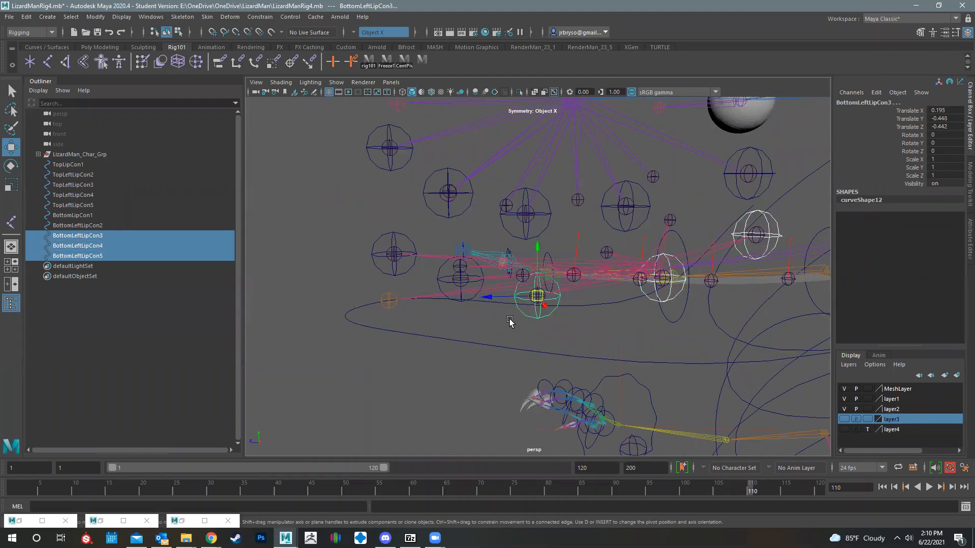
pyautogui.keyDown('shift'); pyautogui.click(439, 283); pyautogui.keyUp('shift')
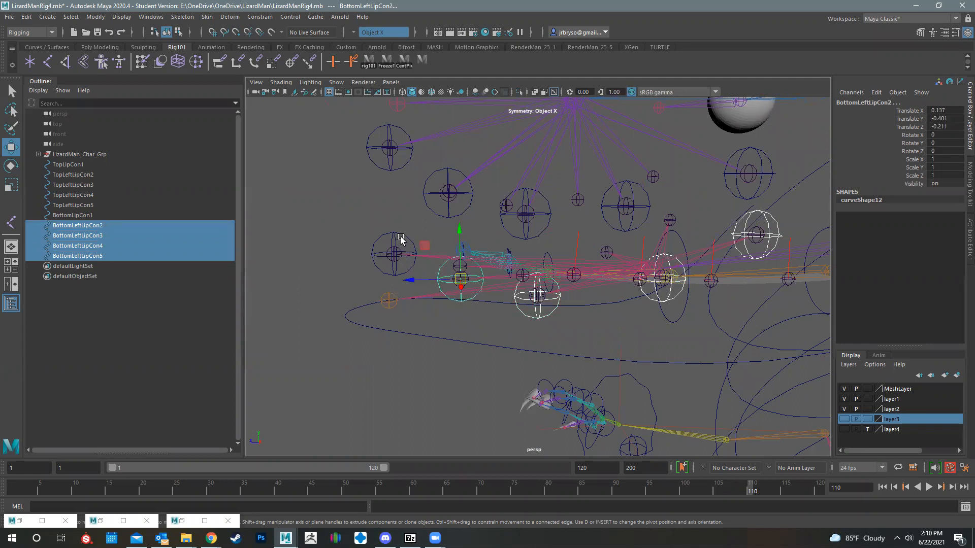
pyautogui.keyDown('shift'); pyautogui.click(405, 238); pyautogui.keyUp('shift')
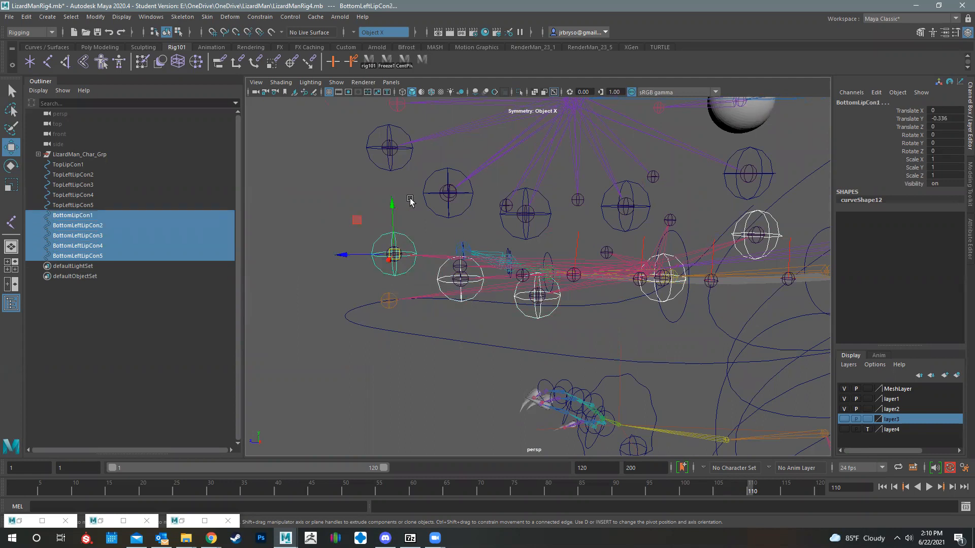
pyautogui.keyDown('shift'); pyautogui.click(441, 172); pyautogui.keyUp('shift')
pyautogui.keyDown('shift'); pyautogui.click(545, 200); pyautogui.keyUp('shift')
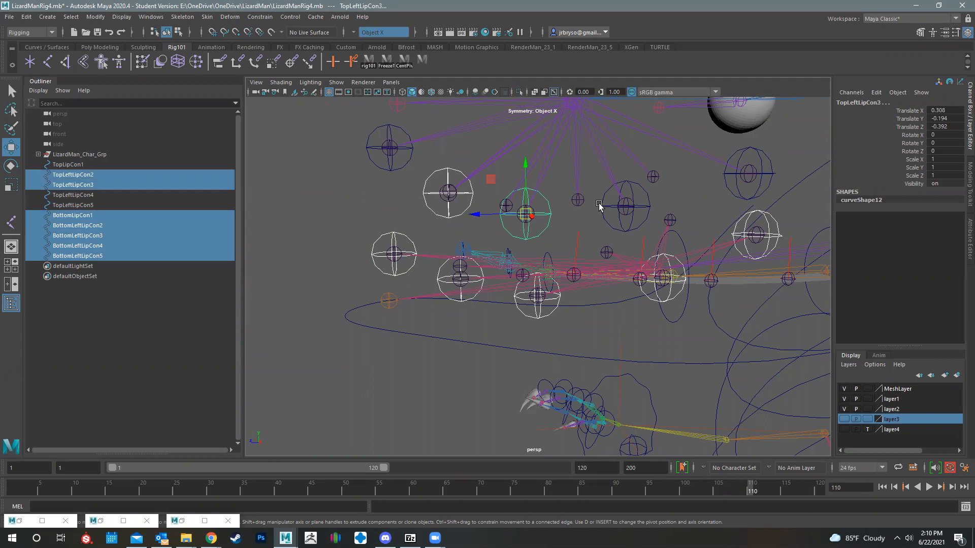
pyautogui.keyDown('shift'); pyautogui.click(627, 184); pyautogui.keyUp('shift')
pyautogui.keyDown('shift'); pyautogui.click(744, 151); pyautogui.keyUp('shift')
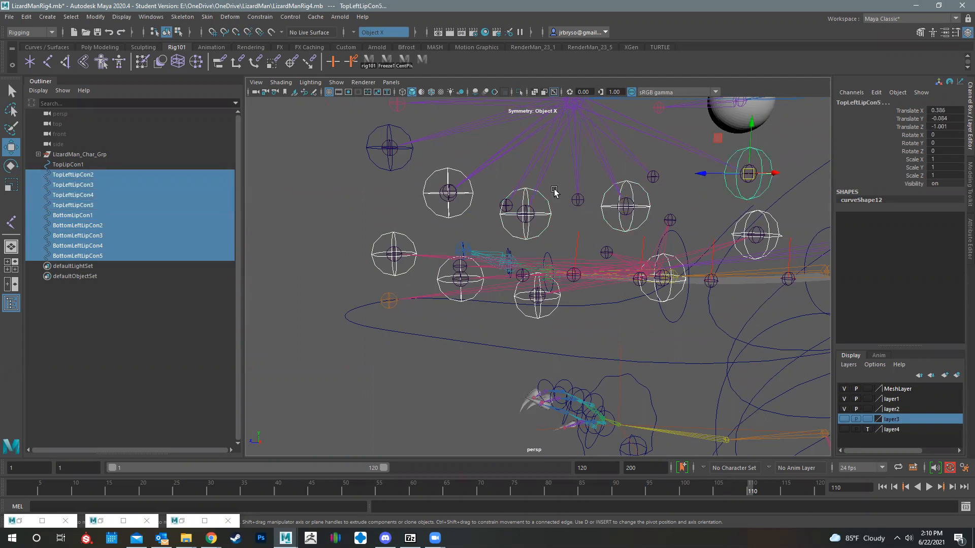
pyautogui.keyDown('shift'); pyautogui.click(391, 172); pyautogui.keyUp('shift')
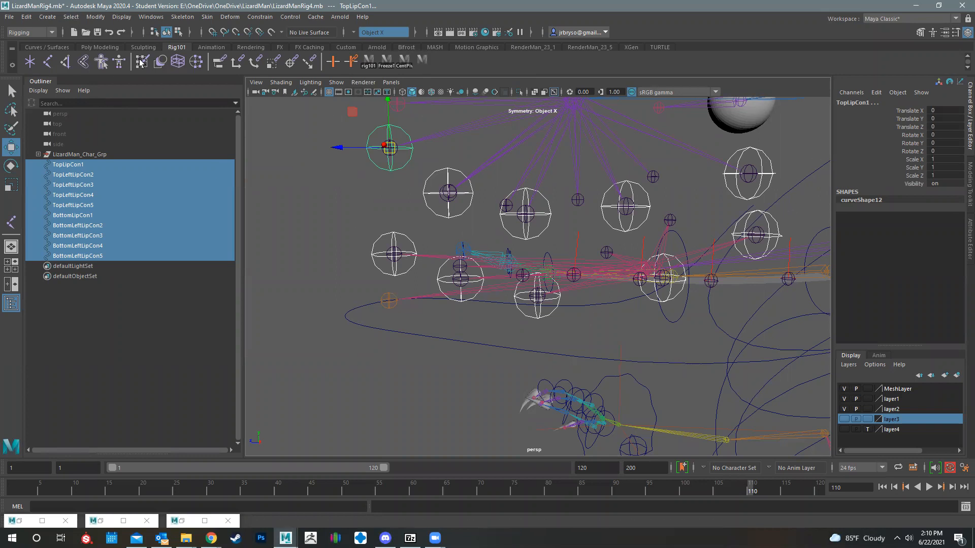
pyautogui.click(93, 17)
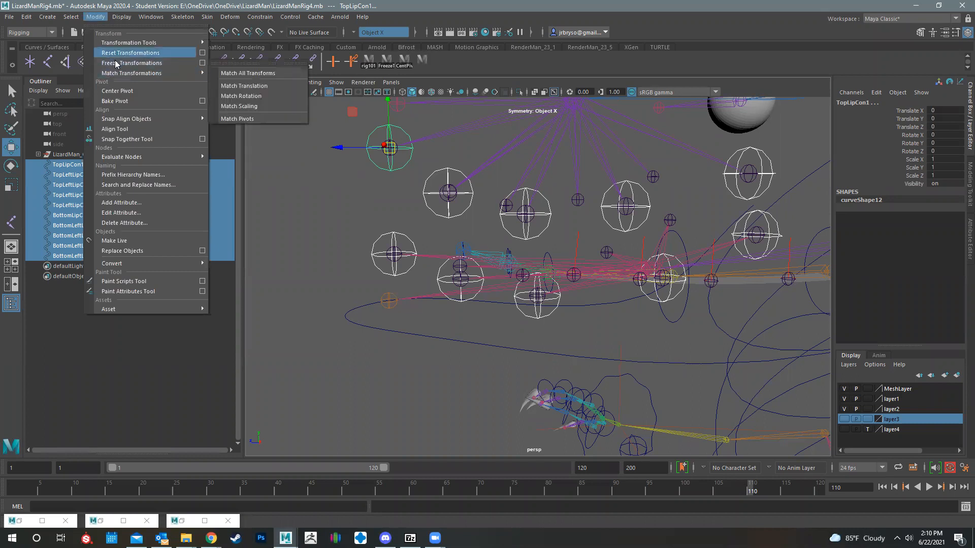
pyautogui.click(132, 63)
# Group the eight left lip controllers, leaving out the center controllers TopLipCon1 and BottomLipCon1.
pyautogui.keyDown('alt'); pyautogui.moveTo(450, 248); pyautogui.dragTo(412, 162); pyautogui.keyUp('alt')
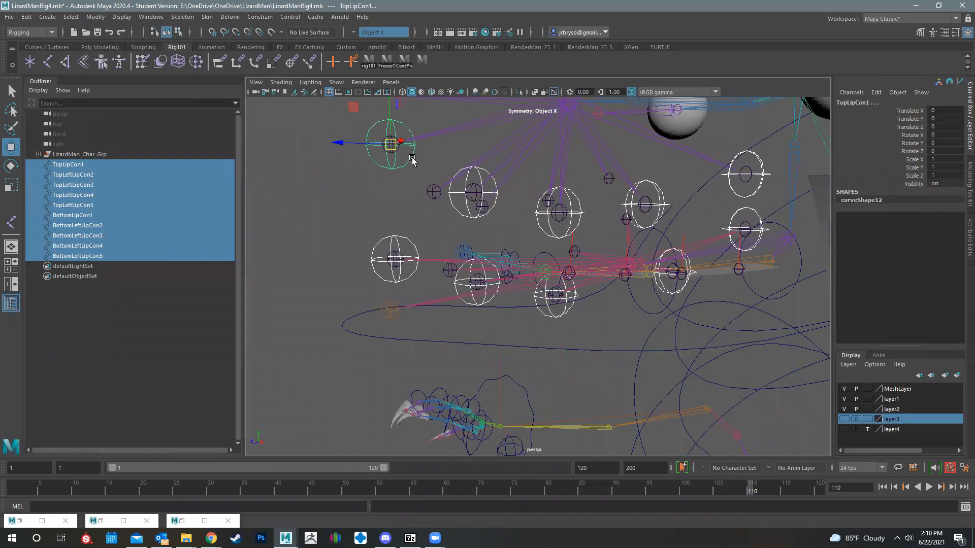
pyautogui.keyDown('shift'); pyautogui.click(412, 158); pyautogui.keyUp('shift')
pyautogui.keyDown('shift'); pyautogui.click(398, 228); pyautogui.keyUp('shift')
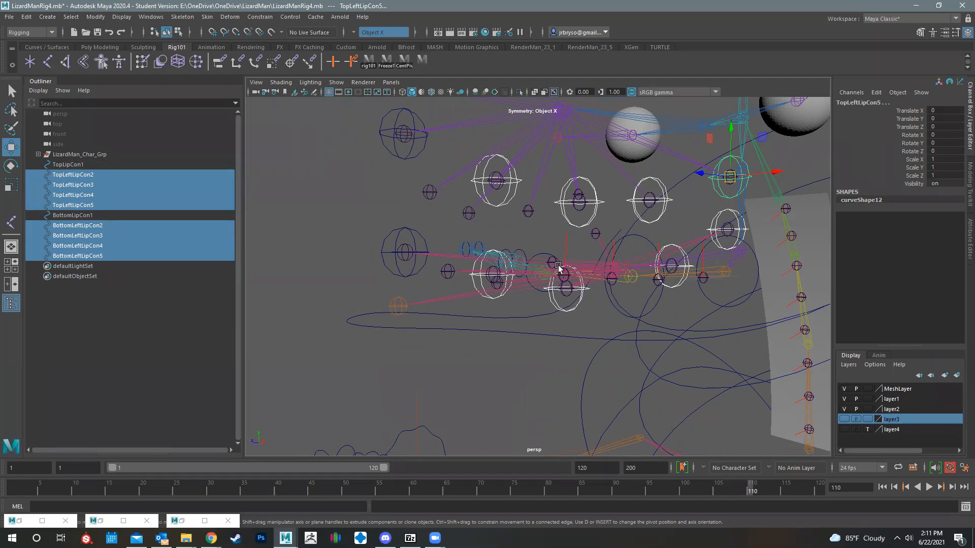
pyautogui.hotkey('ctrl', 'g')
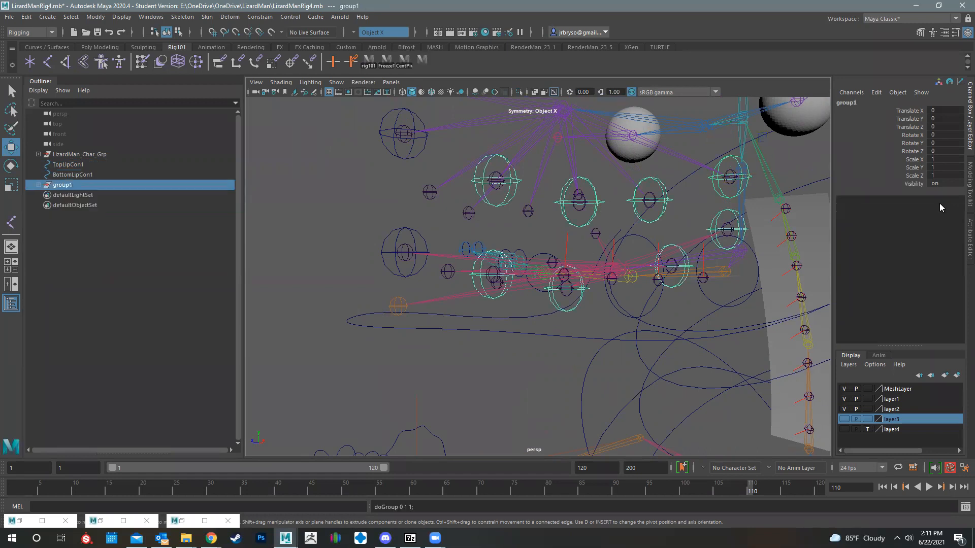
# Mirror the group of left lip controllers with Duplicate Special as a copy, using a scale of -1 in X.
pyautogui.keyDown('alt'); pyautogui.moveTo(605, 226); pyautogui.dragTo(255, 222); pyautogui.keyUp('alt')
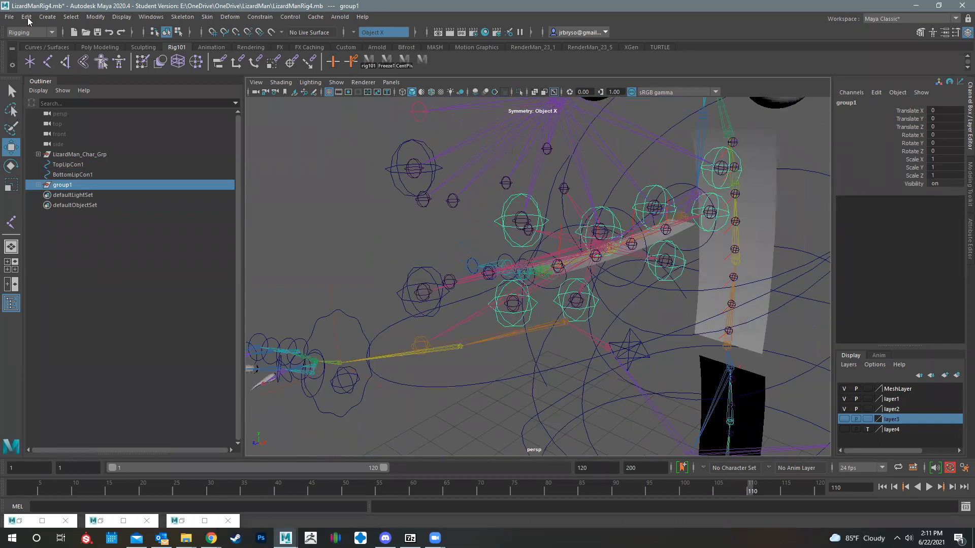
pyautogui.click(26, 16)
pyautogui.click(151, 174)
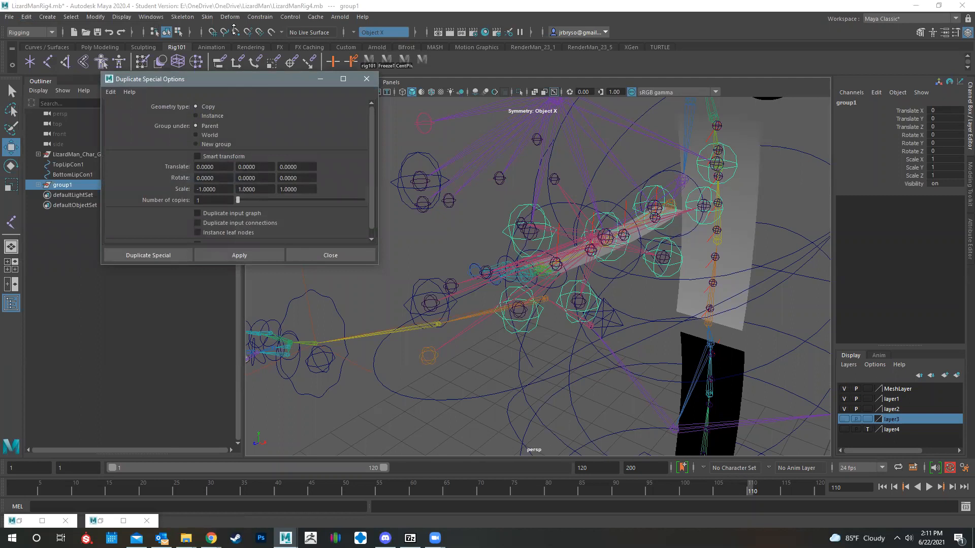
pyautogui.moveTo(234, 30); pyautogui.dragTo(234, 29)
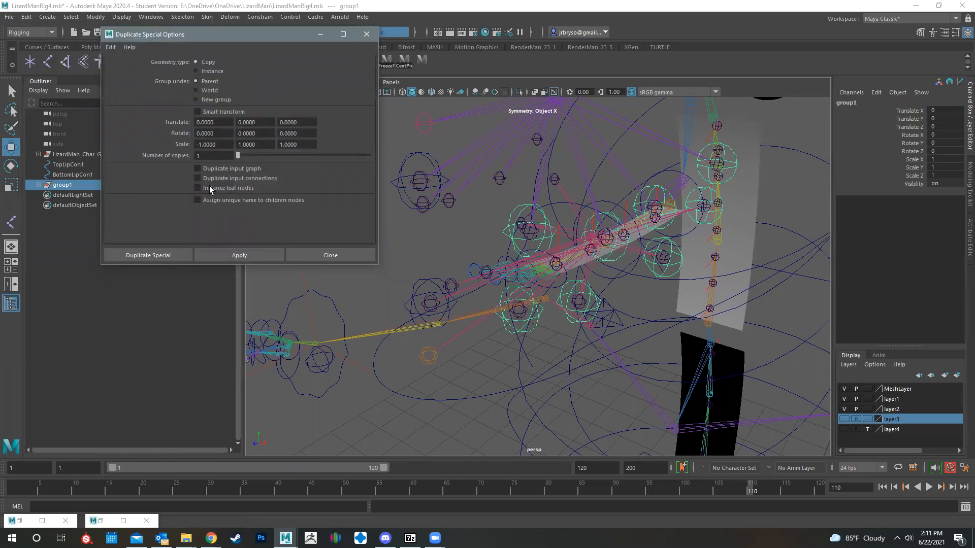
pyautogui.click(161, 256)
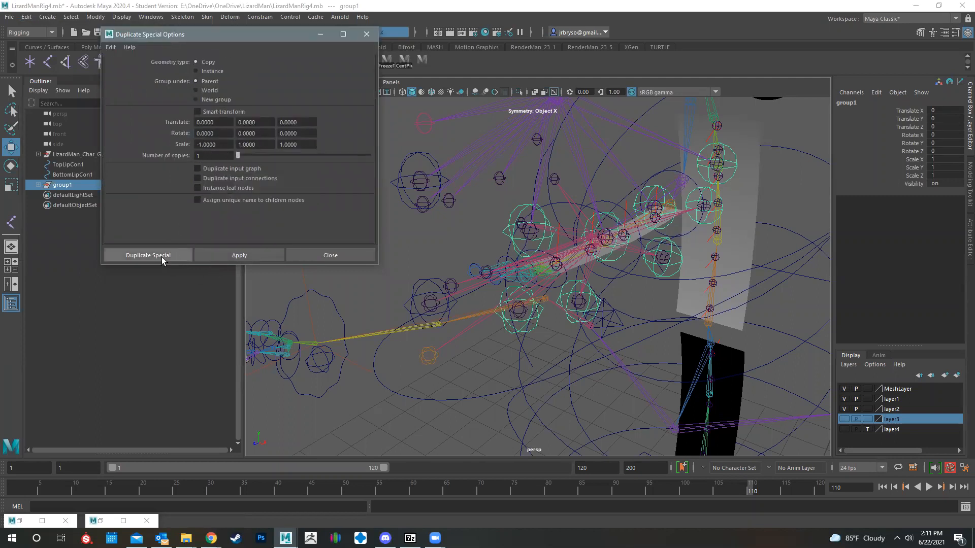
pyautogui.keyDown('alt'); pyautogui.moveTo(538, 246); pyautogui.dragTo(386, 249); pyautogui.keyUp('alt')
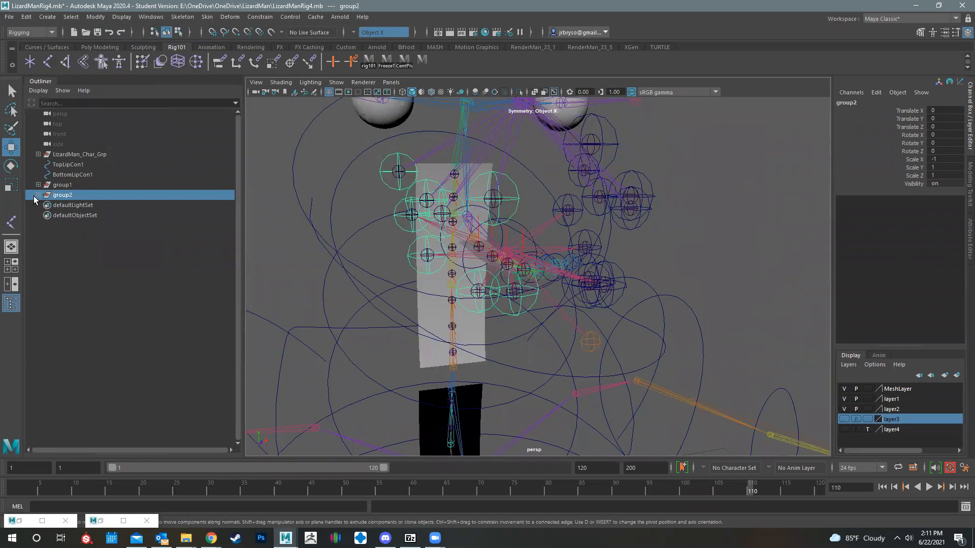
# Replace "Left" with "Right" in the names of all eight mirrored controllers inside group2.
pyautogui.click(38, 195)
pyautogui.click(81, 204)
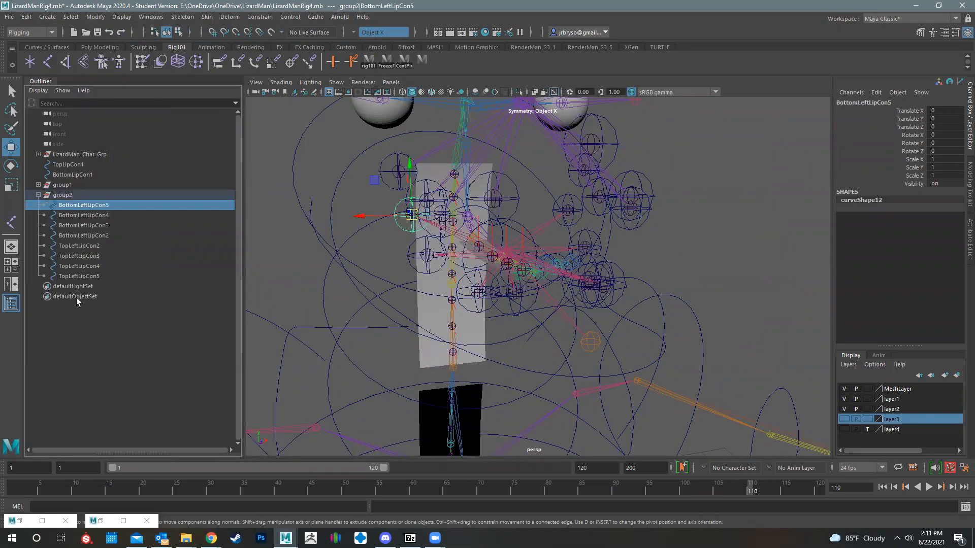
pyautogui.keyDown('shift'); pyautogui.click(73, 276); pyautogui.keyUp('shift')
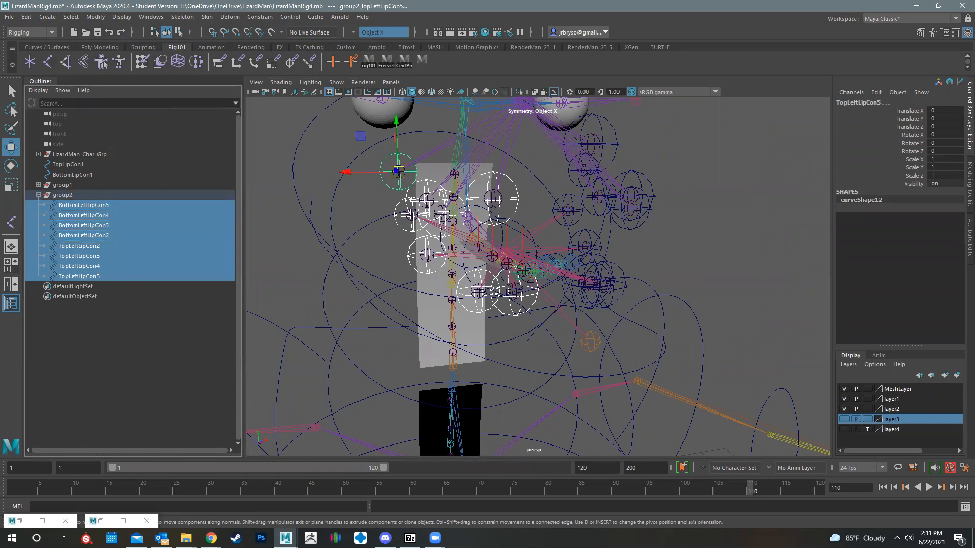
pyautogui.click(151, 16)
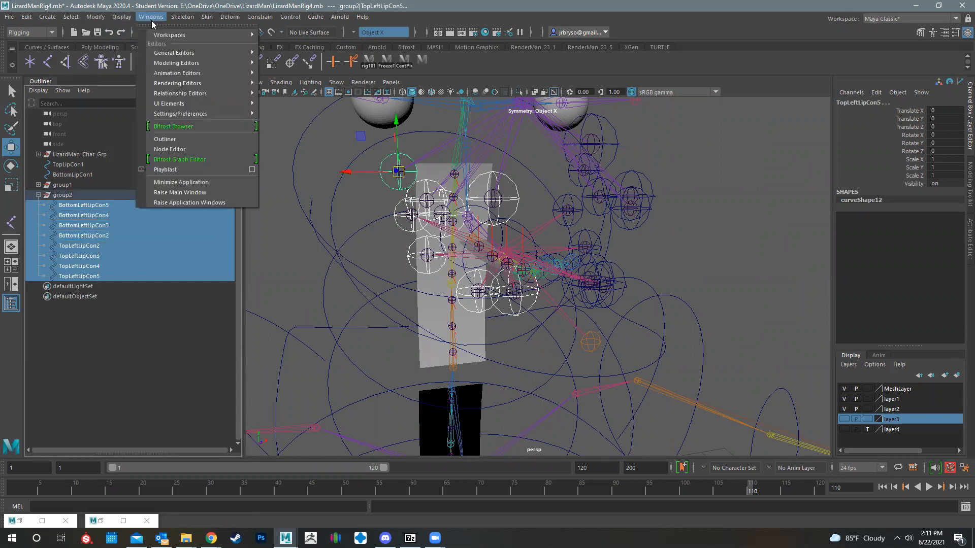
pyautogui.moveTo(179, 70)
pyautogui.moveTo(96, 17)
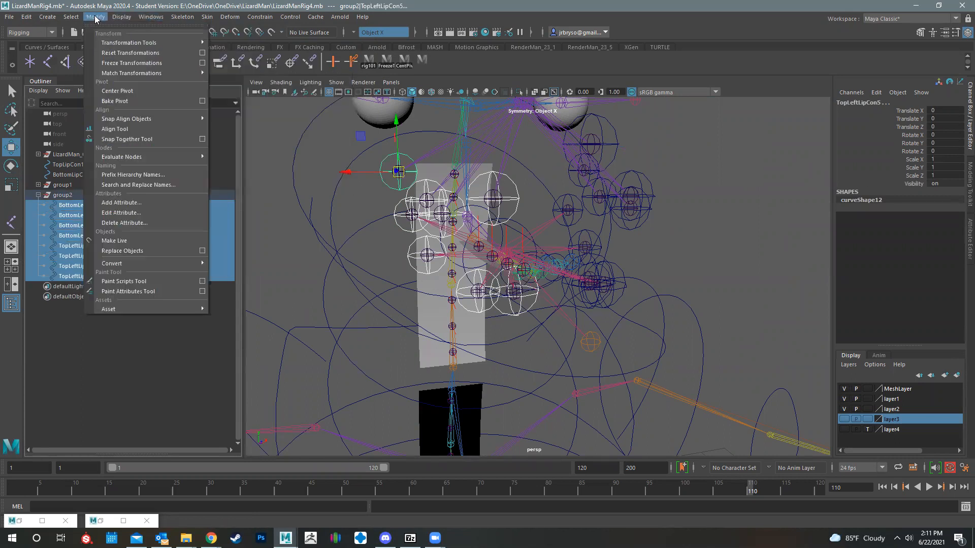
pyautogui.click(133, 184)
pyautogui.doubleClick(222, 63)
pyautogui.write('Left')
pyautogui.press('capslock')
pyautogui.press('capslock')
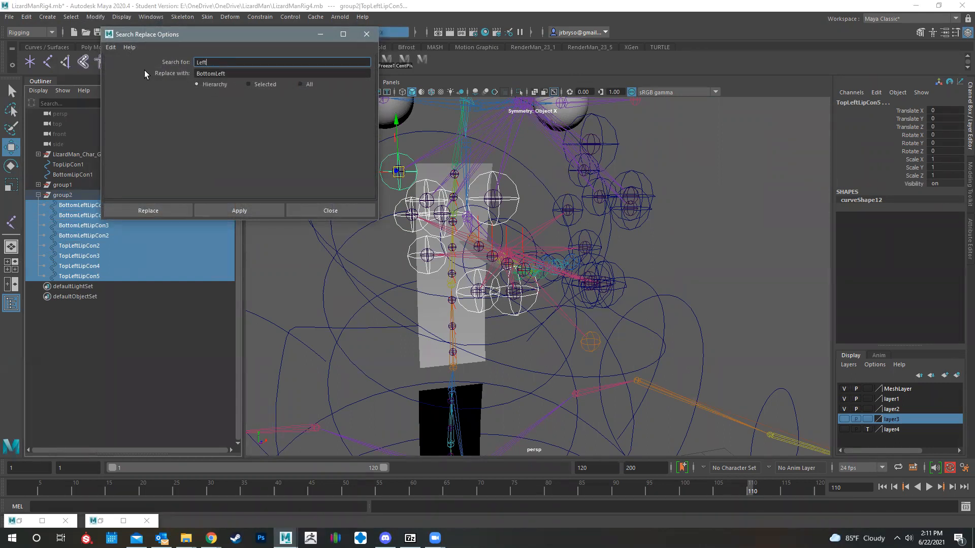
pyautogui.doubleClick(234, 74)
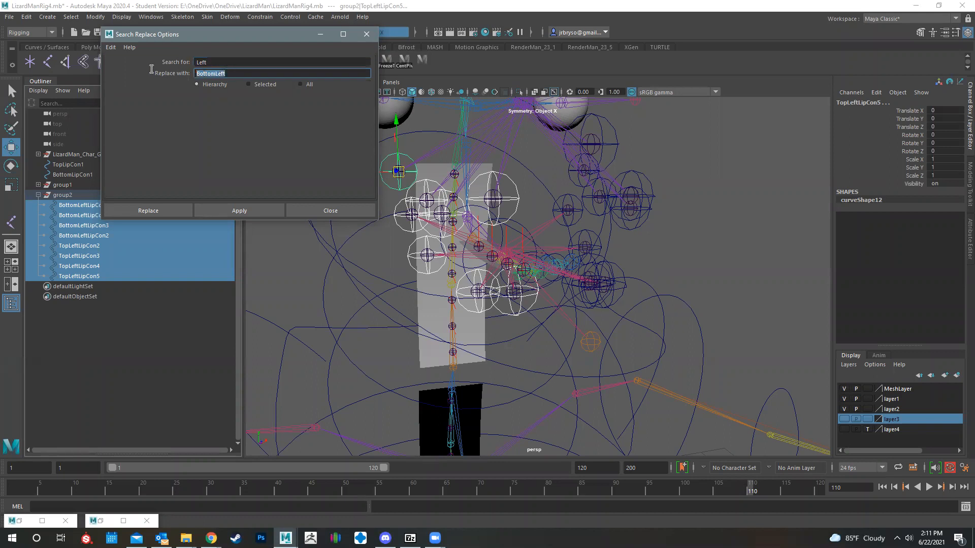
pyautogui.write('Right')
pyautogui.click(172, 209)
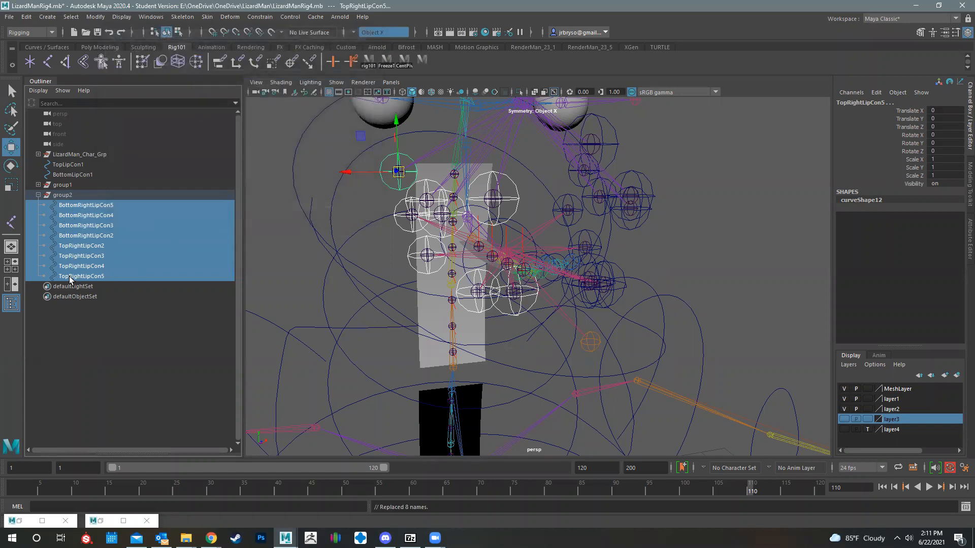
# Unparent the eight right lip controllers from group2 and the eight left lip controllers from group1.
pyautogui.keyDown('alt'); pyautogui.moveTo(428, 264); pyautogui.dragTo(471, 262); pyautogui.keyUp('alt')
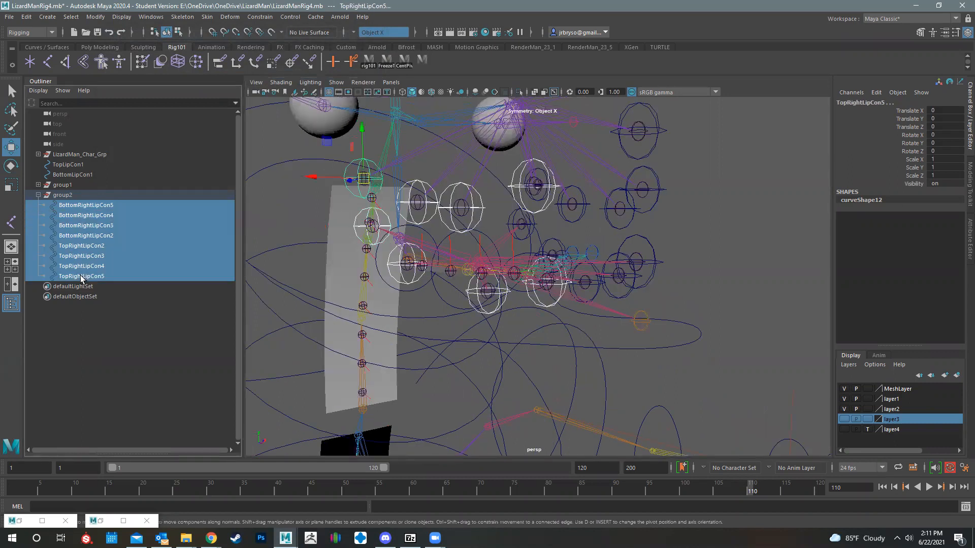
pyautogui.hotkey('shift', 'p')
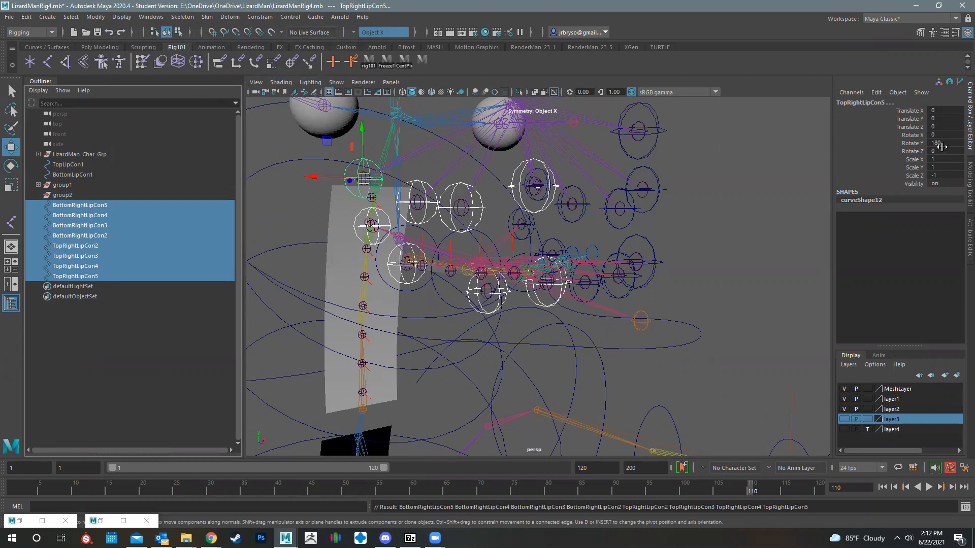
pyautogui.click(38, 186)
pyautogui.click(78, 194)
pyautogui.keyDown('shift'); pyautogui.click(82, 265); pyautogui.keyUp('shift')
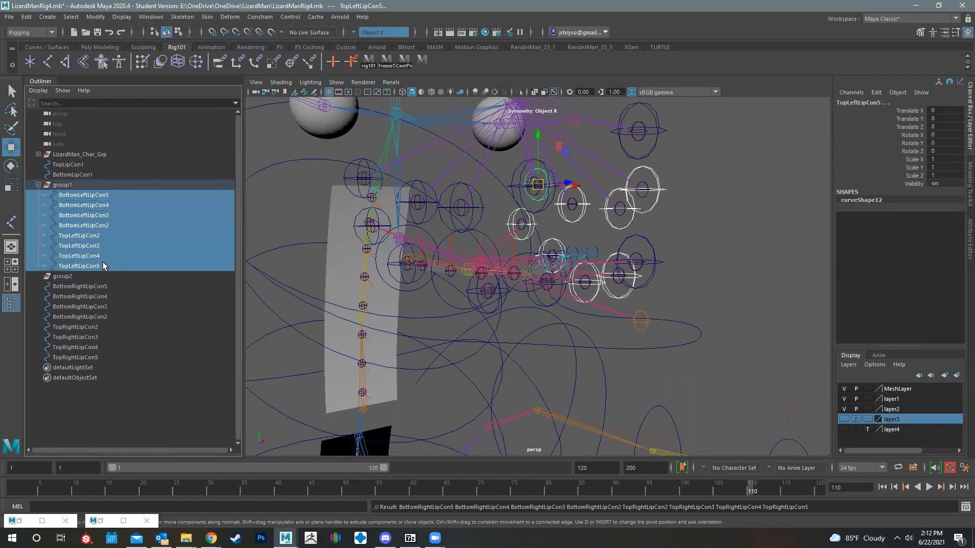
pyautogui.hotkey('shift', 'p')
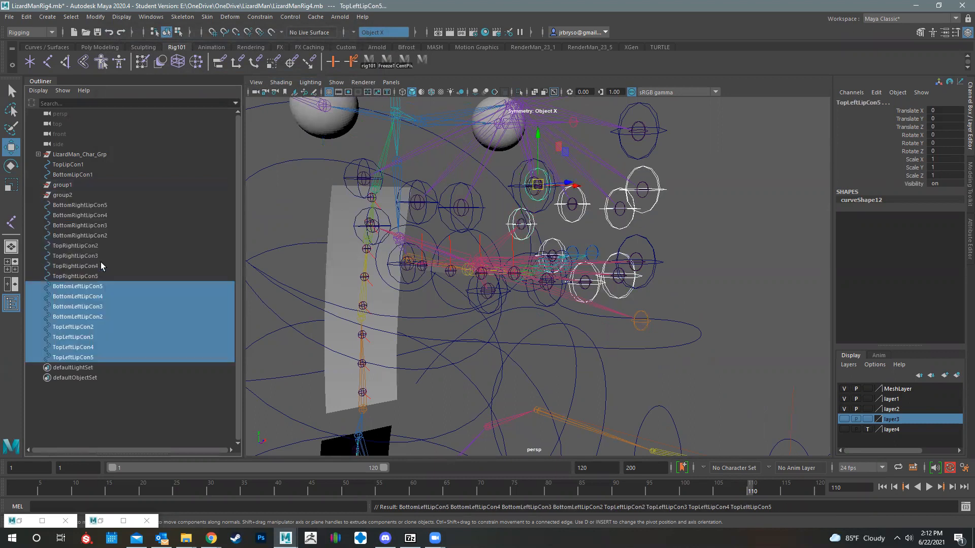
# Freeze the transformations of all sixteen left and right lip controllers, from BottomRightLipCon5 through TopLeftLipCon5.
pyautogui.click(79, 206)
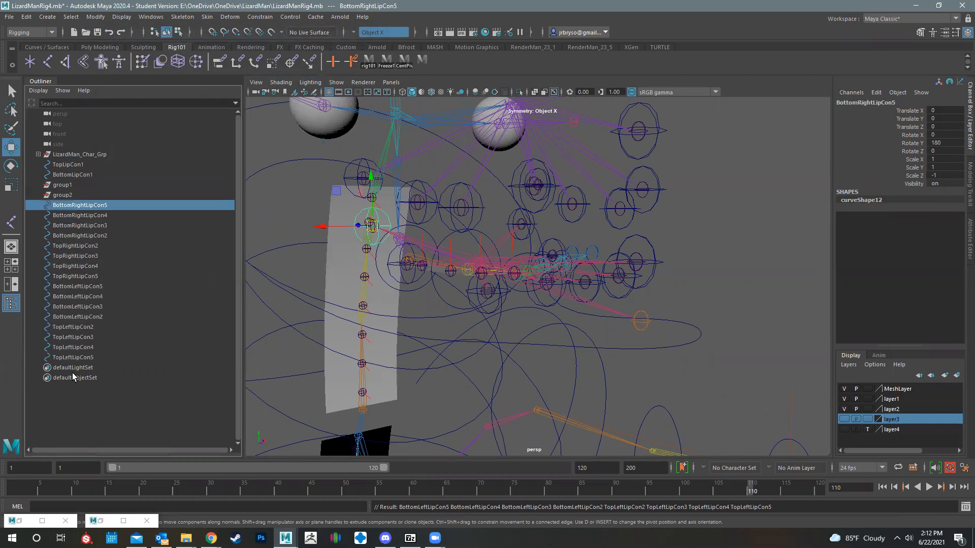
pyautogui.keyDown('shift'); pyautogui.click(72, 358); pyautogui.keyUp('shift')
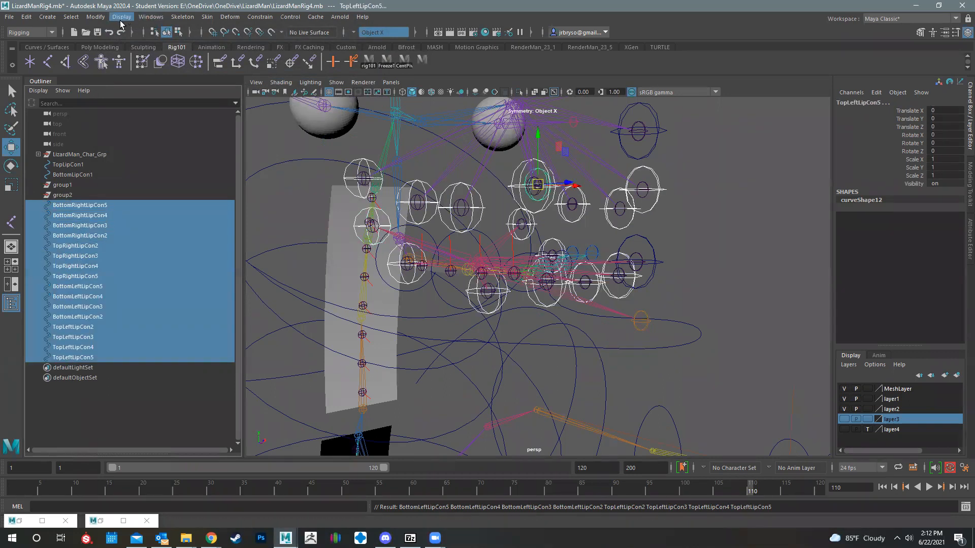
pyautogui.click(98, 18)
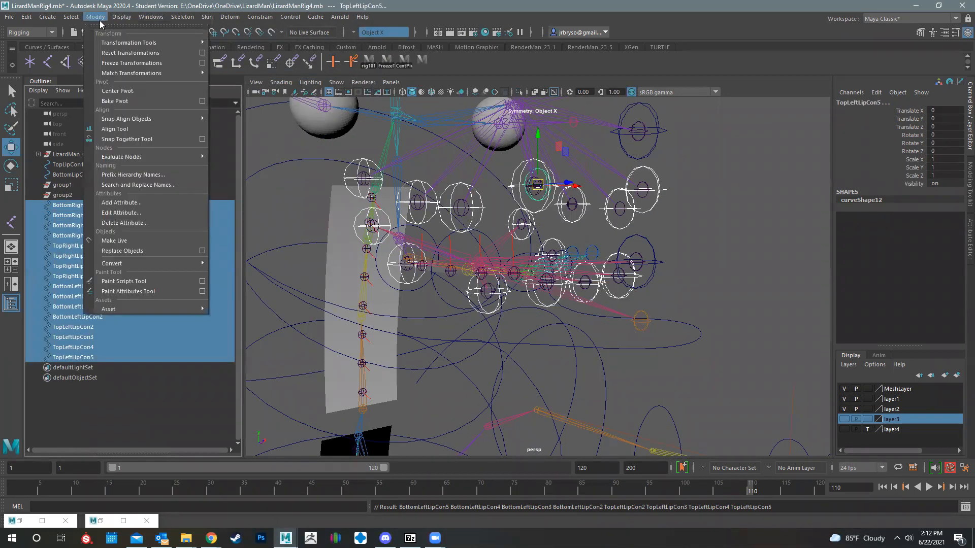
pyautogui.click(137, 64)
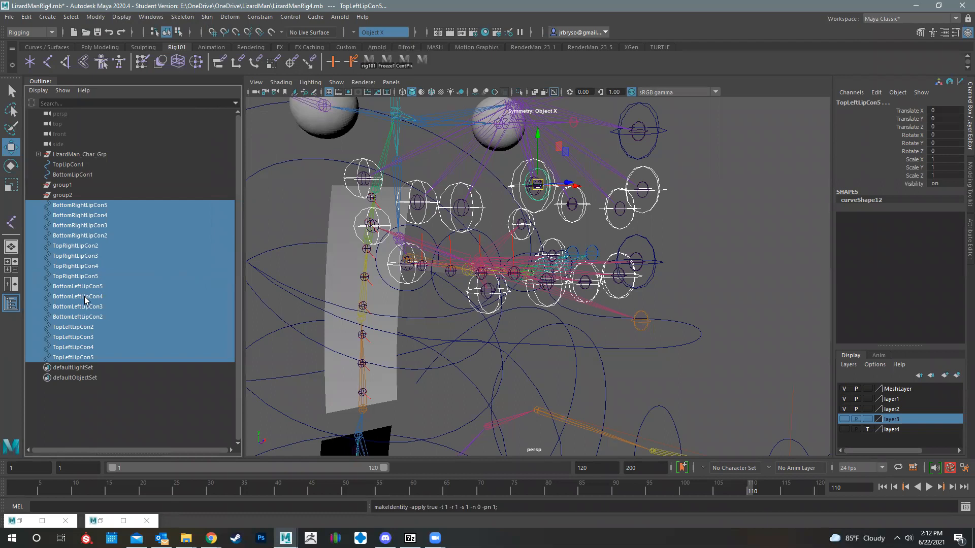
# Check the transform values of several right and left lip controllers one by one.
pyautogui.click(79, 266)
pyautogui.click(76, 256)
pyautogui.click(79, 277)
pyautogui.click(79, 256)
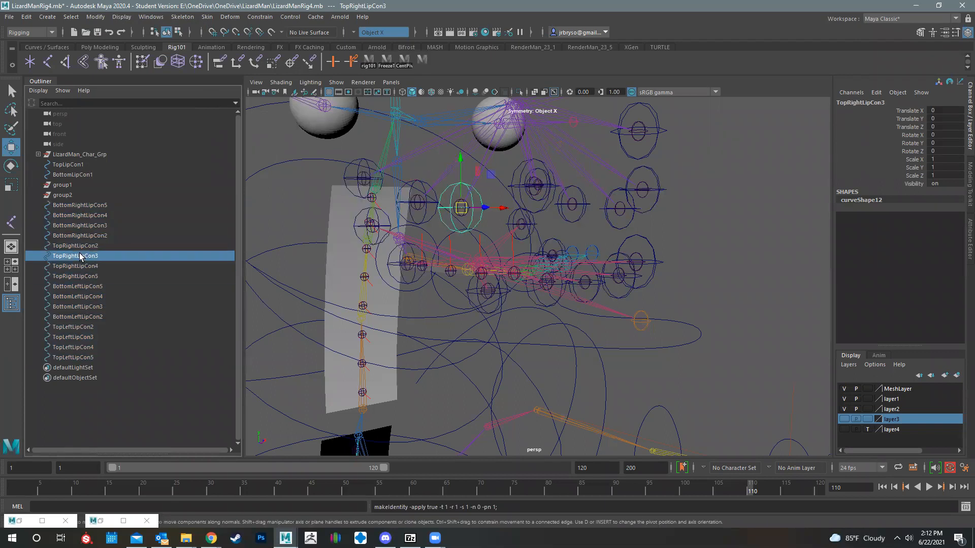
pyautogui.keyDown('ctrl'); pyautogui.click(71, 266); pyautogui.keyUp('ctrl')
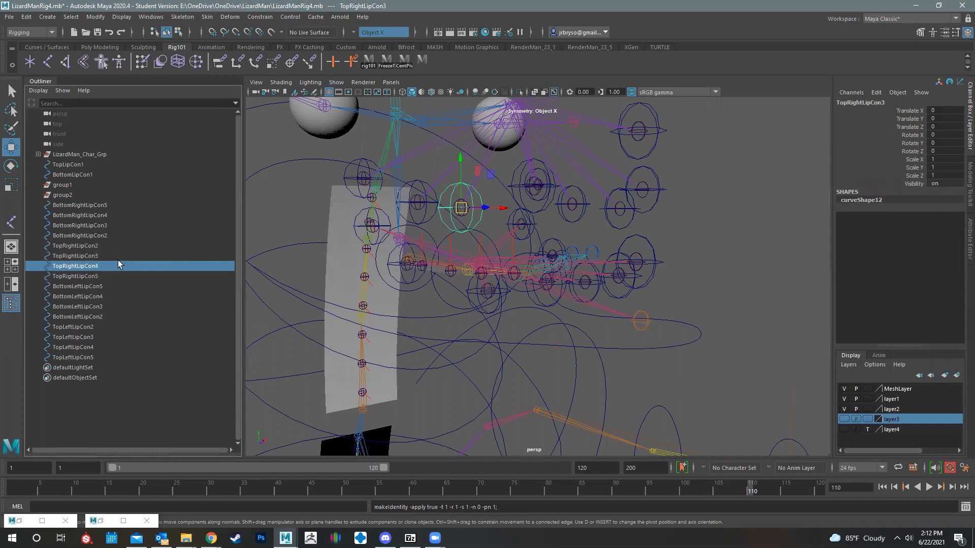
pyautogui.click(76, 274)
pyautogui.click(74, 288)
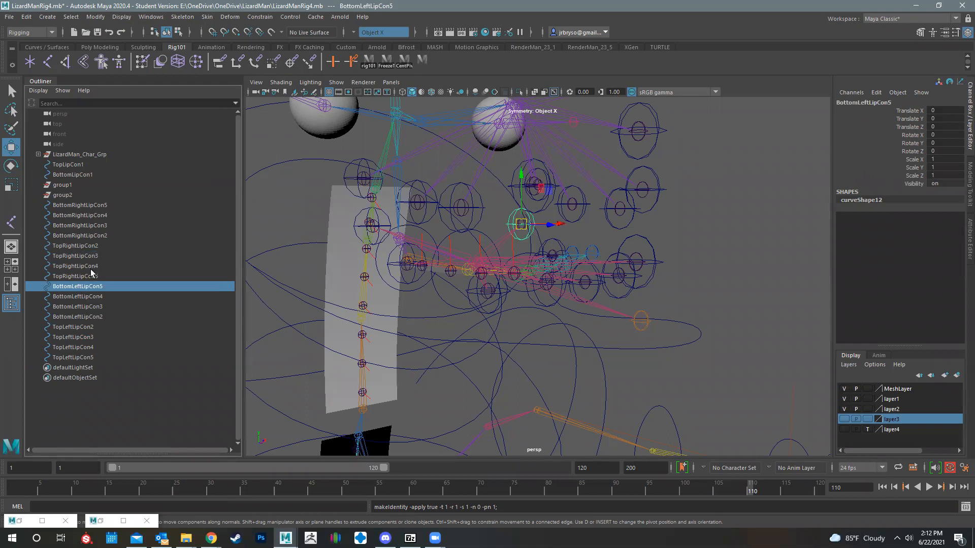
# Group the eight bottom lip controllers, BottomRightLipCon2 to 5 and BottomLeftLipCon2 to 5.
pyautogui.click(84, 205)
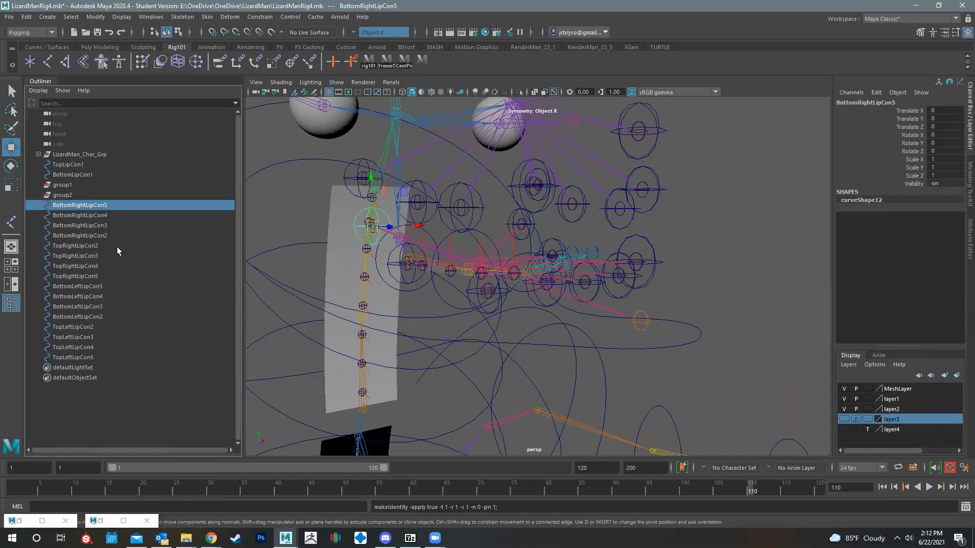
pyautogui.keyDown('ctrl'); pyautogui.click(88, 236); pyautogui.keyUp('ctrl')
pyautogui.keyDown('ctrl'); pyautogui.click(89, 226); pyautogui.keyUp('ctrl')
pyautogui.keyDown('ctrl'); pyautogui.click(87, 217); pyautogui.keyUp('ctrl')
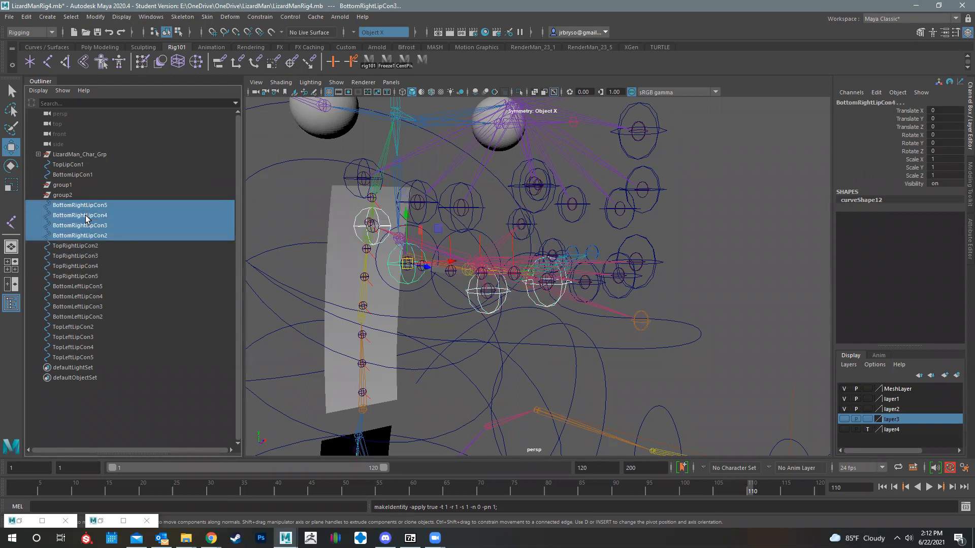
pyautogui.keyDown('ctrl'); pyautogui.click(75, 288); pyautogui.keyUp('ctrl')
pyautogui.keyDown('ctrl'); pyautogui.click(81, 298); pyautogui.keyUp('ctrl')
pyautogui.keyDown('ctrl'); pyautogui.click(77, 307); pyautogui.keyUp('ctrl')
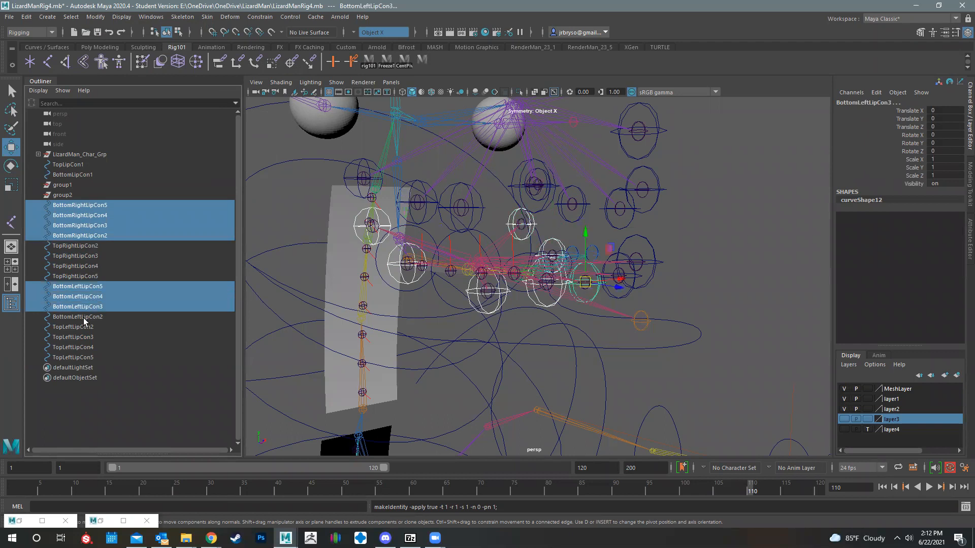
pyautogui.keyDown('ctrl'); pyautogui.click(83, 317); pyautogui.keyUp('ctrl')
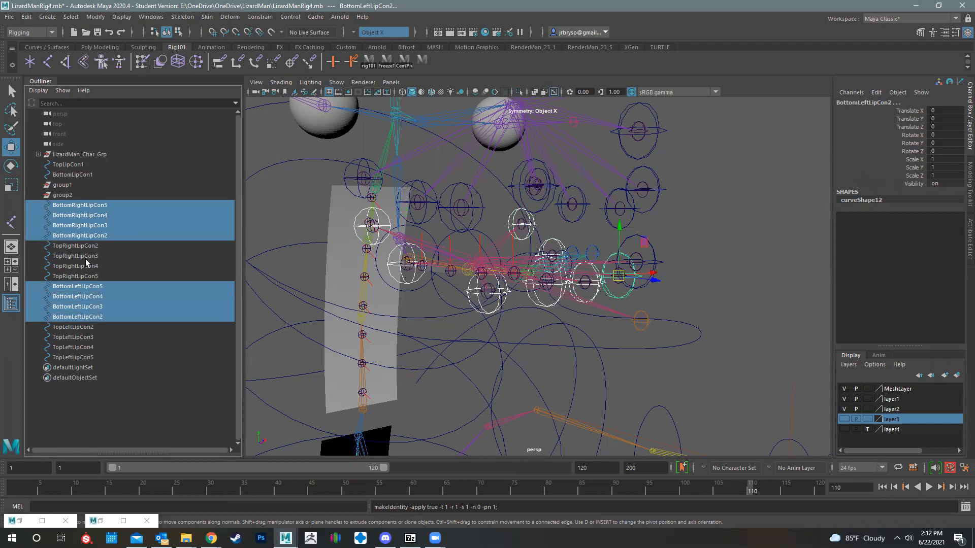
pyautogui.hotkey('ctrl', 'g')
# Rename the new group of bottom lip controllers as BottomLipCOnGrp.
pyautogui.doubleClick(72, 287)
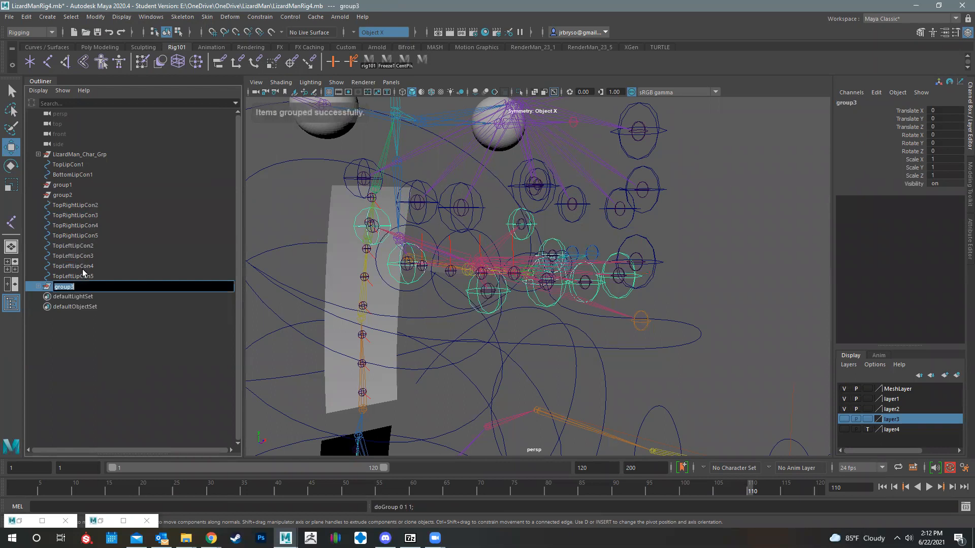
pyautogui.write('BottomLipC')
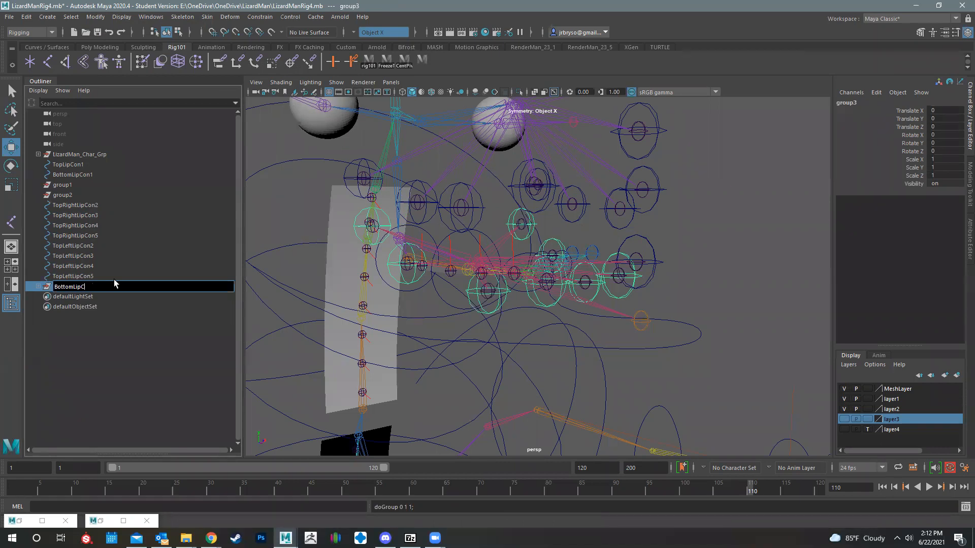
pyautogui.write('OnGrp')
pyautogui.press('Return')
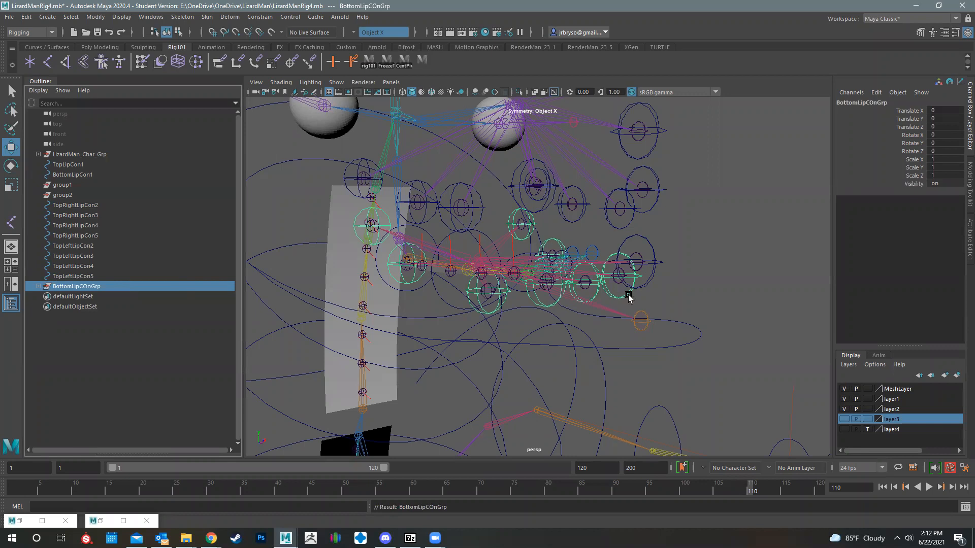
# Move the center controller BottomLipCon1 into the bottom lip controller group.
pyautogui.press('f')
pyautogui.click(704, 245)
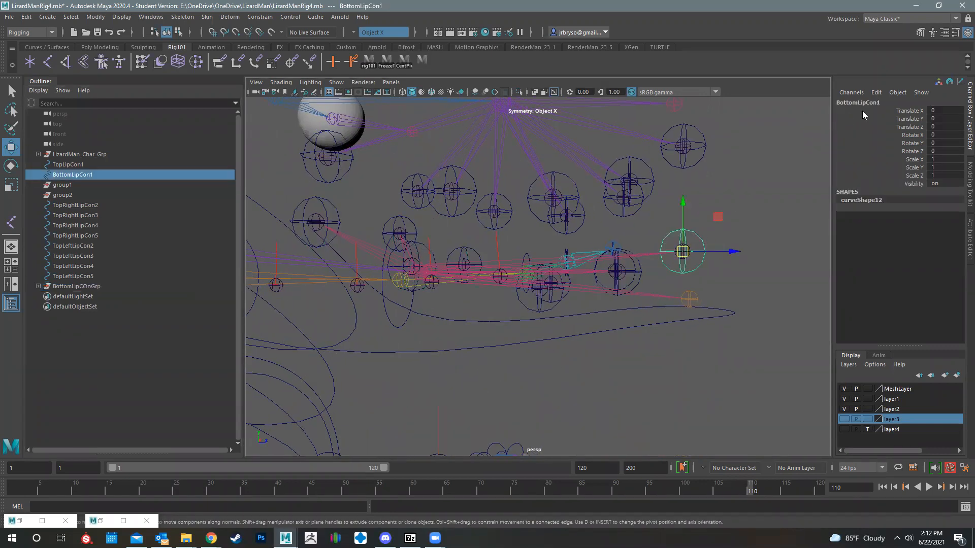
pyautogui.moveTo(75, 174); pyautogui.dragTo(69, 287)
# Group TopLipCon1 with the eight left and right top lip controllers and name the group TopLipConGrp.
pyautogui.click(71, 165)
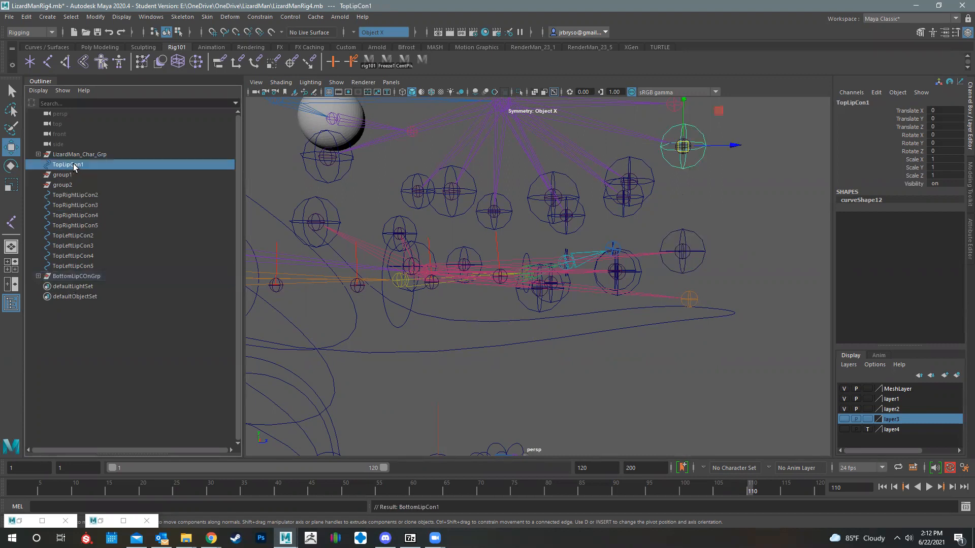
pyautogui.keyDown('ctrl'); pyautogui.moveTo(74, 197); pyautogui.dragTo(90, 266); pyautogui.keyUp('ctrl')
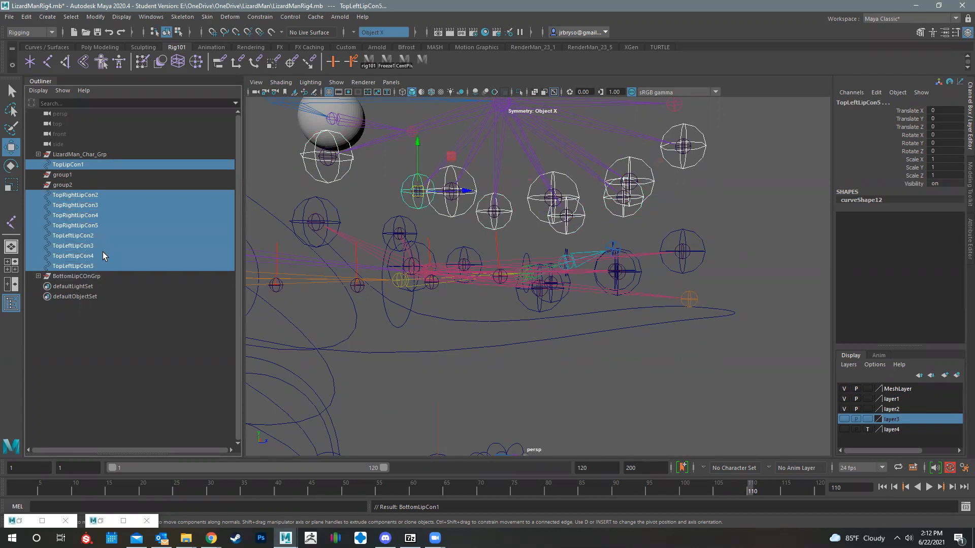
pyautogui.hotkey('ctrl', 'g')
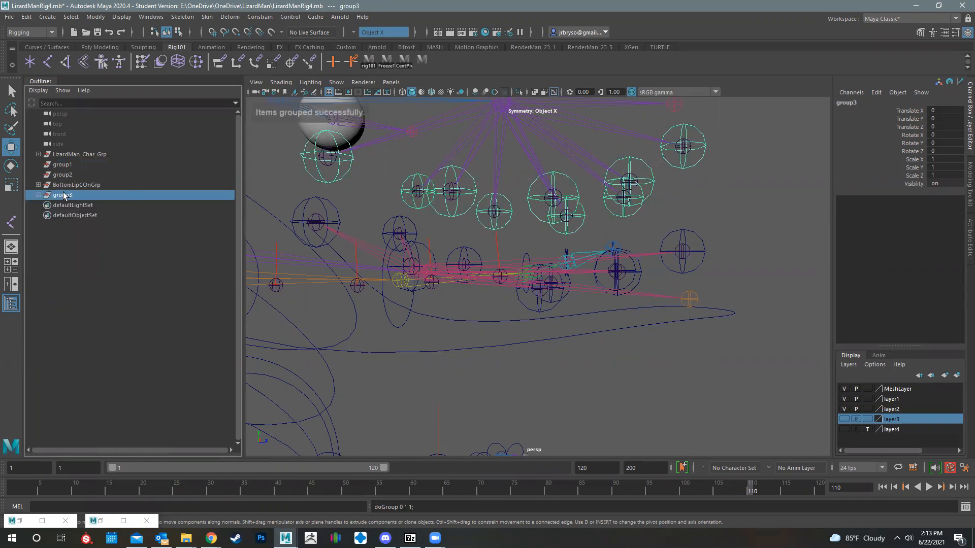
pyautogui.doubleClick(63, 195)
pyautogui.write('TopLipConGrp')
pyautogui.press('Return')
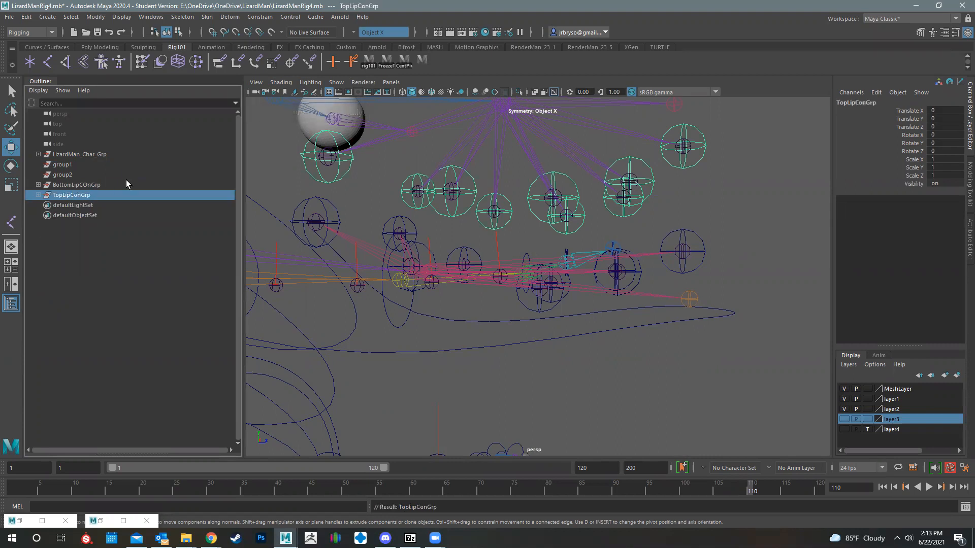
# Correct the bottom lip group's name to BottomLipConGrp.
pyautogui.doubleClick(86, 186)
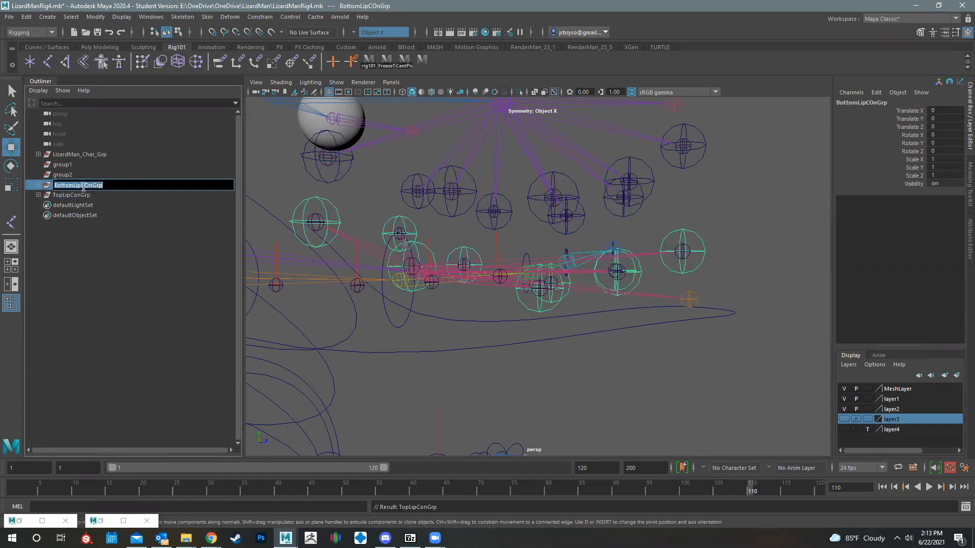
pyautogui.press('BackSpace')
pyautogui.write('on')
pyautogui.press('Delete')
pyautogui.click(82, 195)
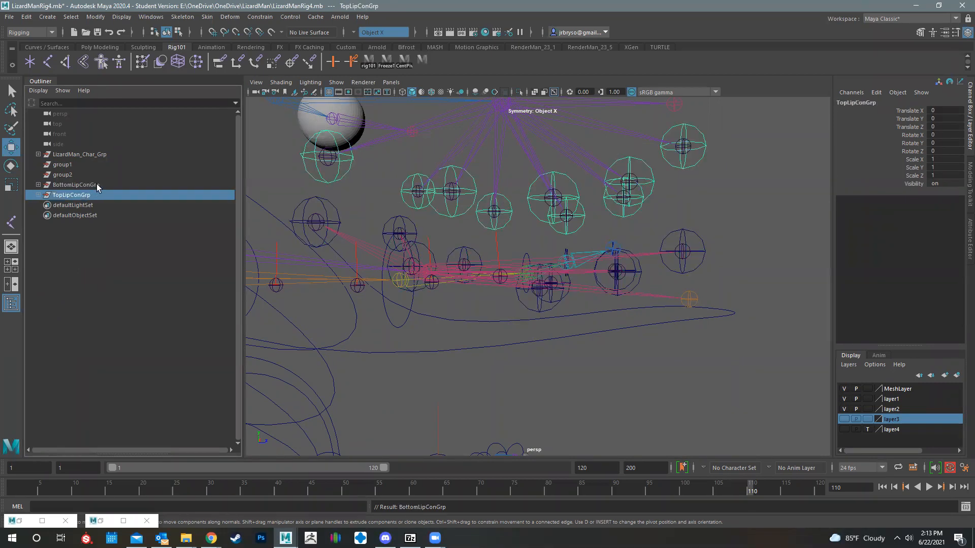
# Parent BottomLipConGrp under the jaw controller MouthCon.
pyautogui.click(96, 186)
pyautogui.keyDown('alt'); pyautogui.moveTo(496, 235); pyautogui.dragTo(680, 363); pyautogui.keyUp('alt')
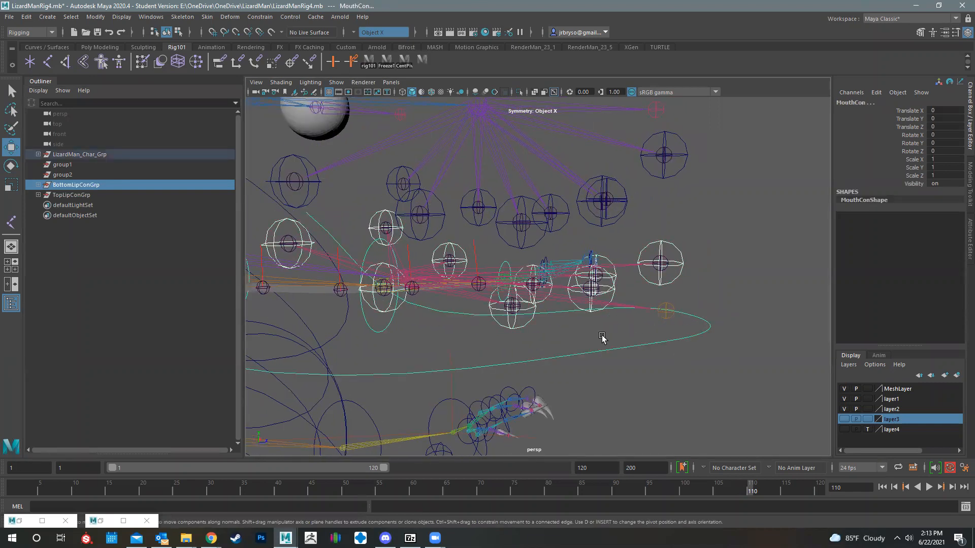
pyautogui.press('p')
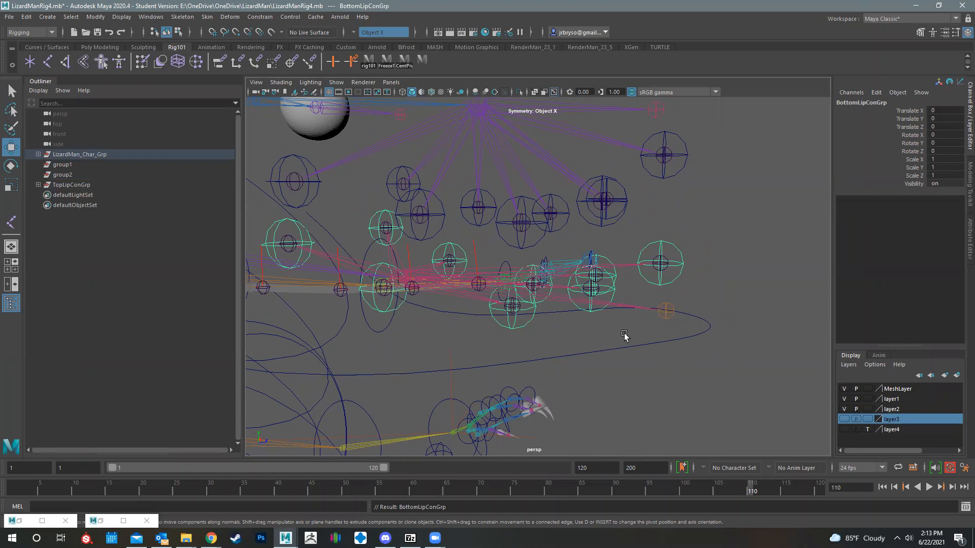
# Test-rotate MouthCon in X to check that the bottom lip controllers follow, and undo the rotation.
pyautogui.click(577, 357)
pyautogui.keyDown('alt'); pyautogui.moveTo(577, 359); pyautogui.dragTo(291, 203); pyautogui.keyUp('alt')
pyautogui.press('e')
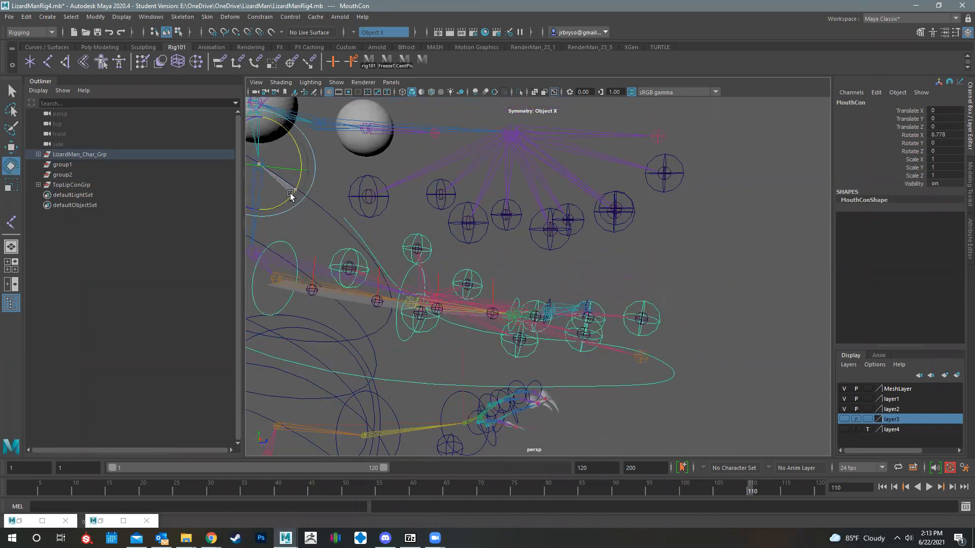
pyautogui.hotkey('ctrl', 'z')
pyautogui.keyDown('alt'); pyautogui.moveTo(576, 178); pyautogui.dragTo(597, 197, button='middle'); pyautogui.keyUp('alt')
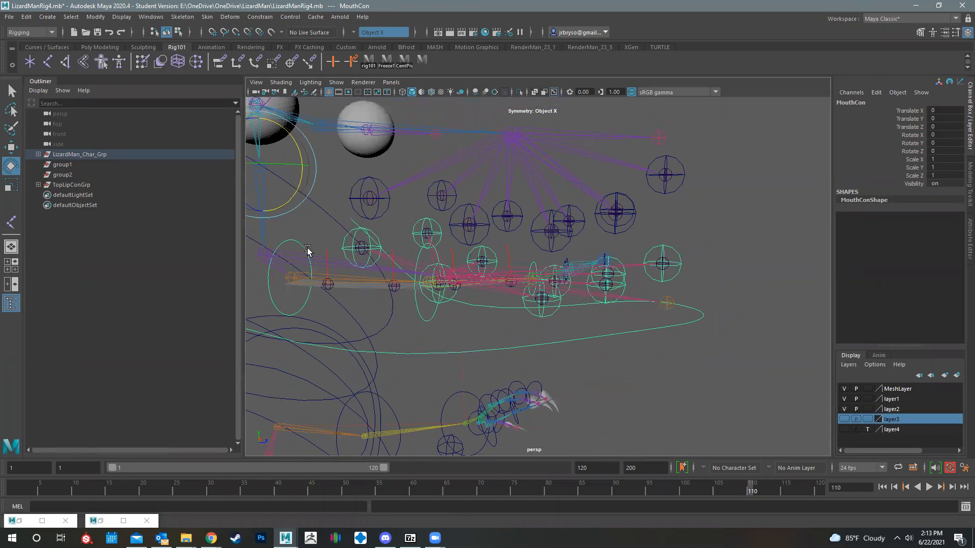
# Parent TopLipConGrp under the head controller HeadCon.
pyautogui.click(71, 183)
pyautogui.keyDown('alt'); pyautogui.moveTo(431, 226); pyautogui.dragTo(640, 156); pyautogui.keyUp('alt')
pyautogui.click(640, 157)
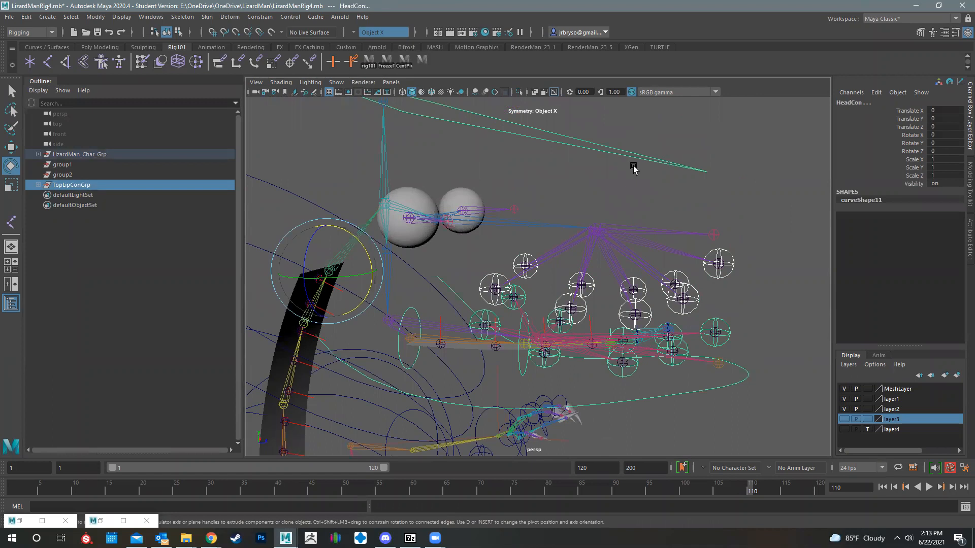
pyautogui.press('p')
# Test-rotate HeadCon in X to check that all lip controllers follow, and undo the rotation.
pyautogui.keyDown('alt'); pyautogui.moveTo(646, 260); pyautogui.dragTo(628, 157); pyautogui.keyUp('alt')
pyautogui.click(629, 158)
pyautogui.moveTo(352, 241); pyautogui.dragTo(387, 218)
pyautogui.hotkey('ctrl', 'z')
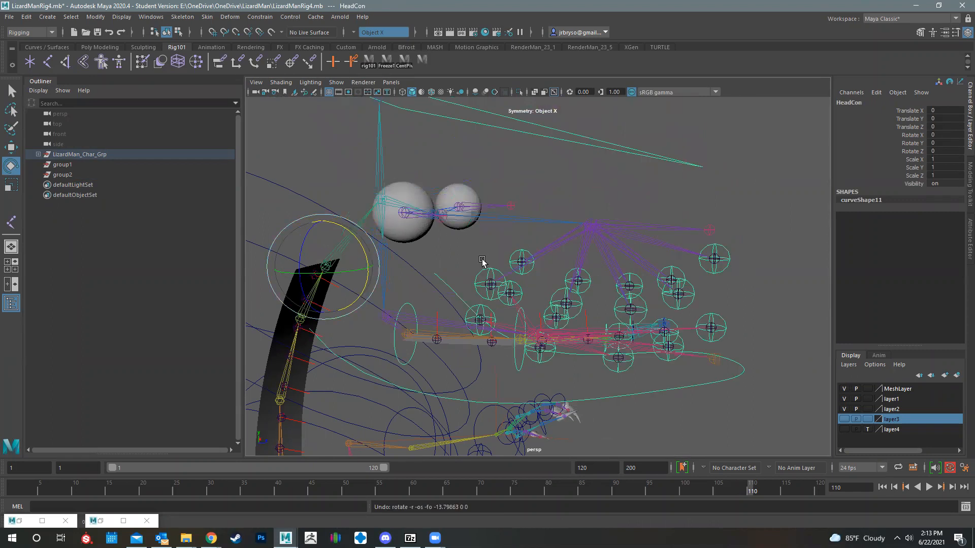
# Parent constrain the center top lip joint TopLipJoint1 to its controller TopLipCon1.
pyautogui.keyDown('alt'); pyautogui.moveTo(644, 289); pyautogui.dragTo(720, 210, button='right'); pyautogui.keyUp('alt')
pyautogui.keyDown('alt'); pyautogui.moveTo(678, 273); pyautogui.dragTo(637, 275, button='middle'); pyautogui.keyUp('alt')
pyautogui.press('q')
pyautogui.keyDown('alt'); pyautogui.moveTo(676, 209); pyautogui.dragTo(652, 214, button='middle'); pyautogui.keyUp('alt')
pyautogui.scroll(3, 652, 214)
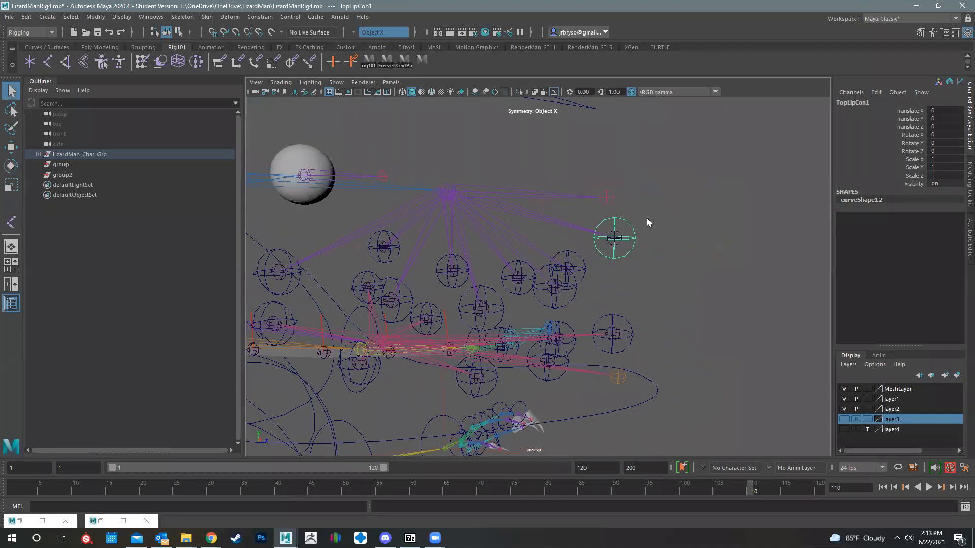
pyautogui.click(649, 222)
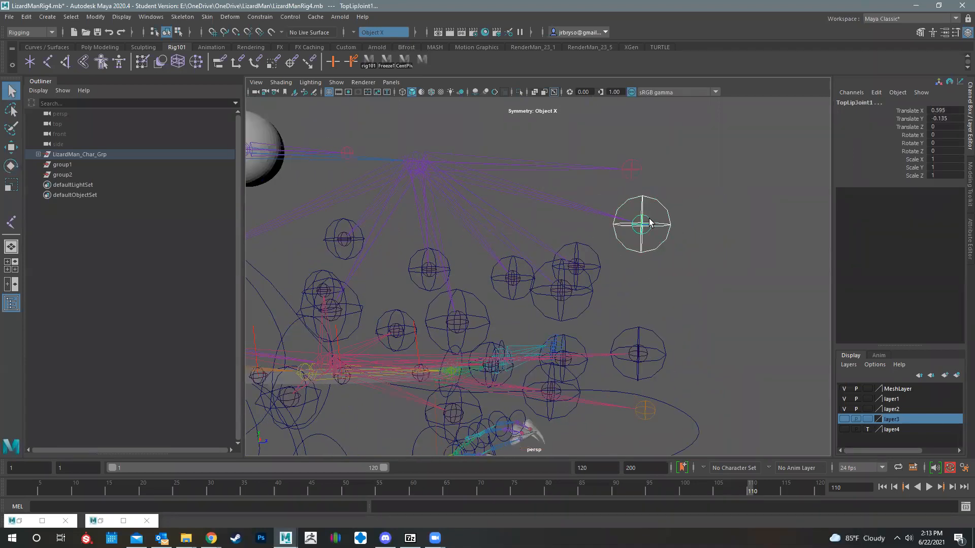
pyautogui.click(258, 17)
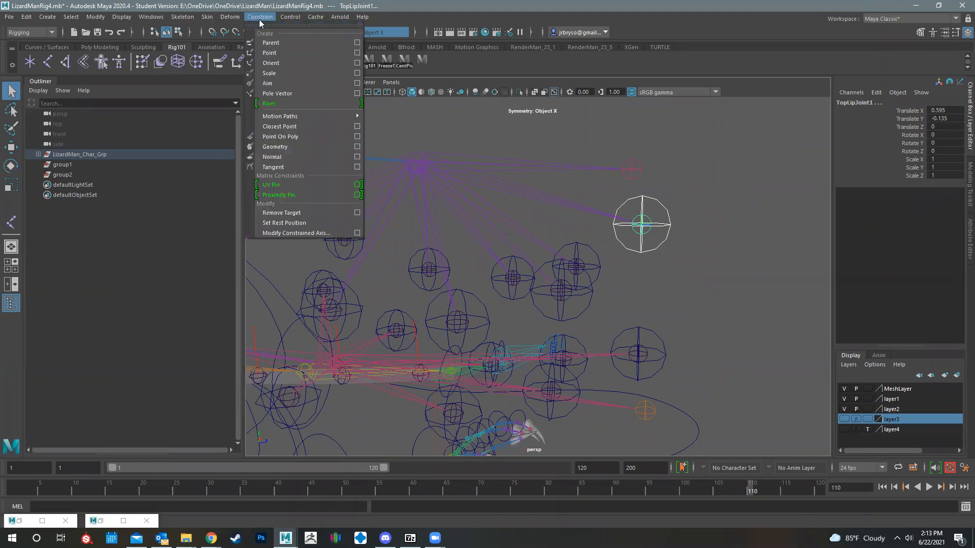
pyautogui.click(294, 43)
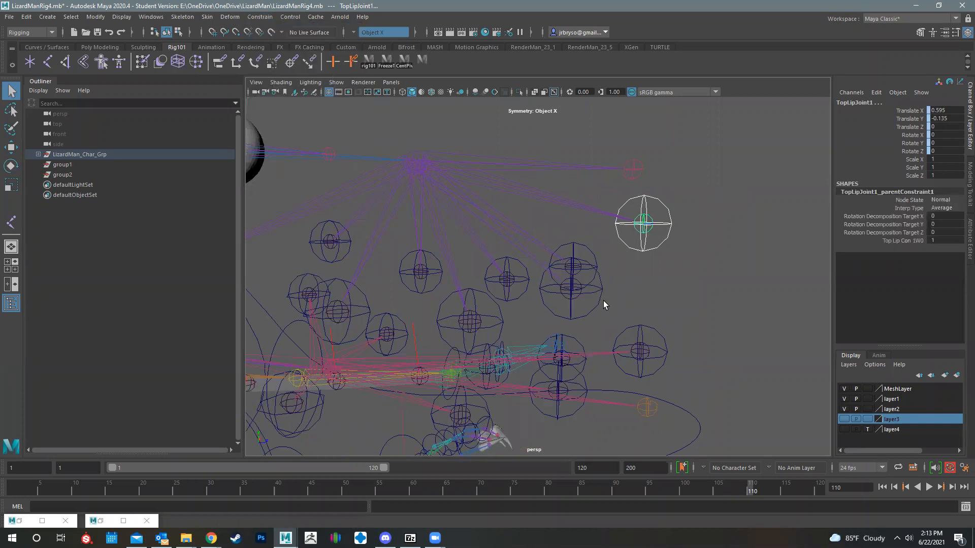
# Parent constrain TopRightLipJoint2 to its controller TopRightLipCon2 by repeating the last constraint command.
pyautogui.click(603, 303)
pyautogui.click(600, 300)
pyautogui.keyDown('shift'); pyautogui.click(580, 289); pyautogui.keyUp('shift')
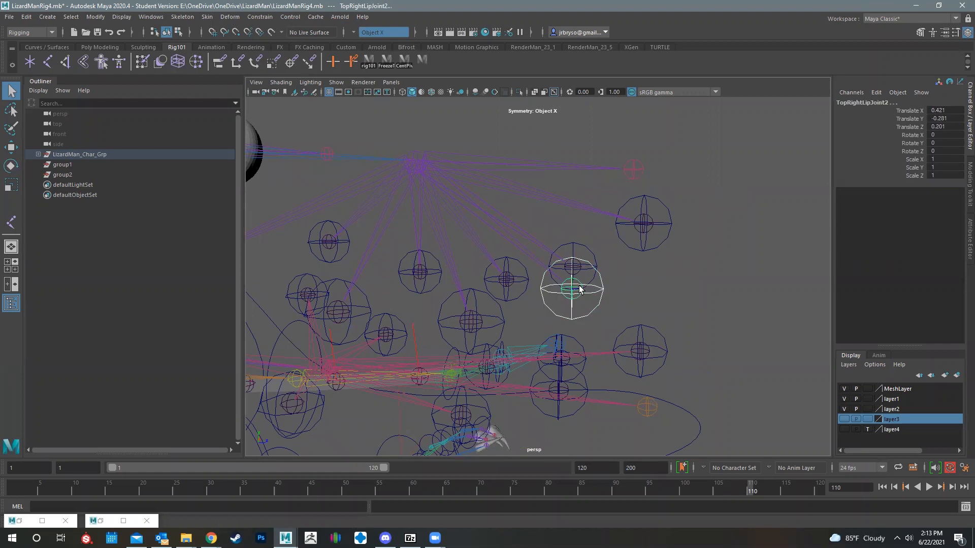
pyautogui.press('g')
# Parent constrain TopRightLipJoint3 to its controller TopRightLipCon3 by repeating the constraint command.
pyautogui.click(482, 318)
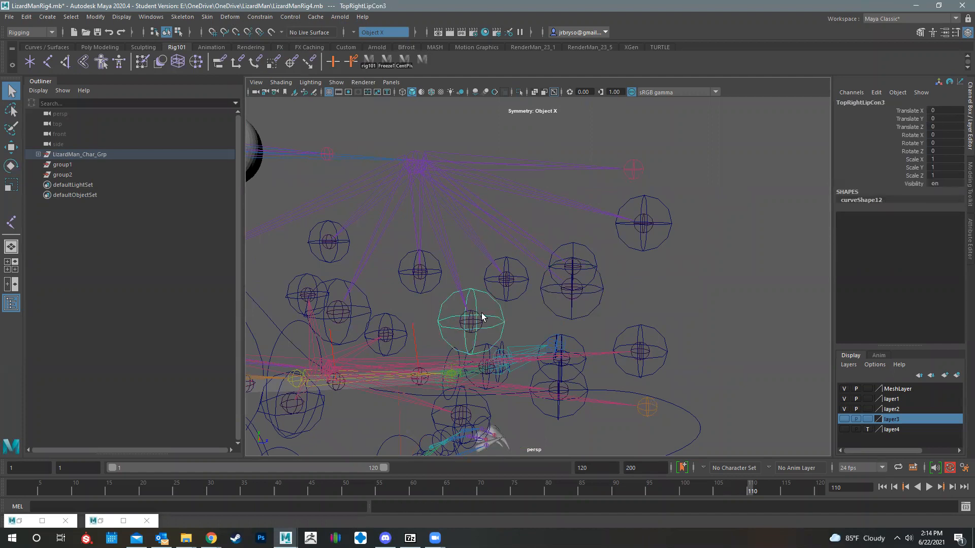
pyautogui.keyDown('shift'); pyautogui.click(476, 317); pyautogui.keyUp('shift')
pyautogui.press('g')
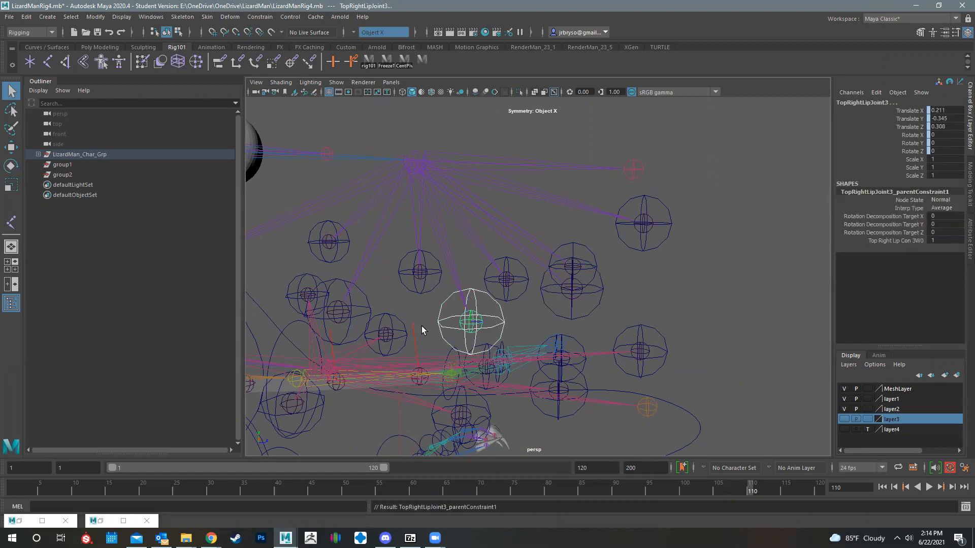
pyautogui.keyDown('alt'); pyautogui.moveTo(472, 314); pyautogui.dragTo(525, 299, button='middle'); pyautogui.keyUp('alt')
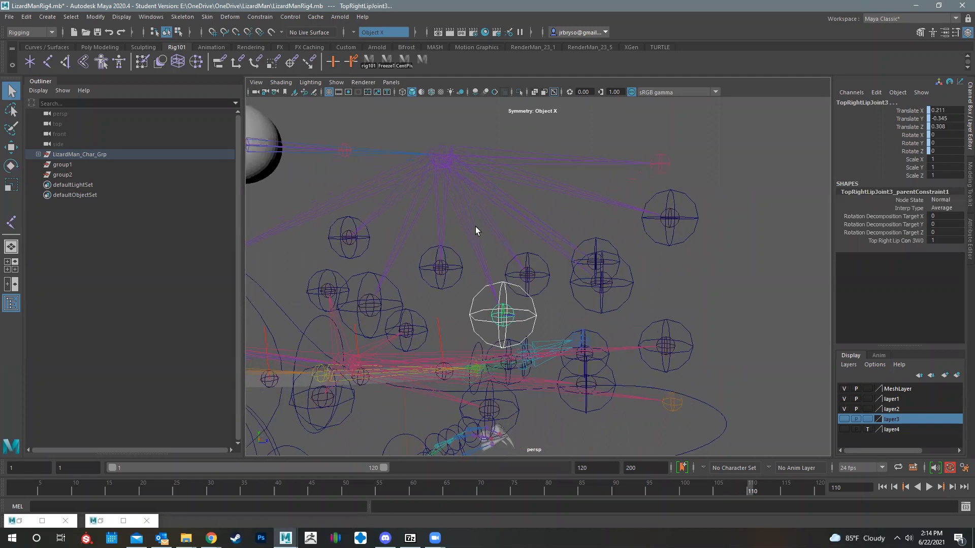
# Parent constrain TopRightLipJoint4 and TopRightLipJoint5 to their matching lip controllers by repeating the last constraint command.
pyautogui.keyDown('alt'); pyautogui.moveTo(484, 229); pyautogui.dragTo(566, 198, button='middle'); pyautogui.keyUp('alt')
pyautogui.click(485, 252)
pyautogui.keyDown('shift'); pyautogui.click(483, 259); pyautogui.keyUp('shift')
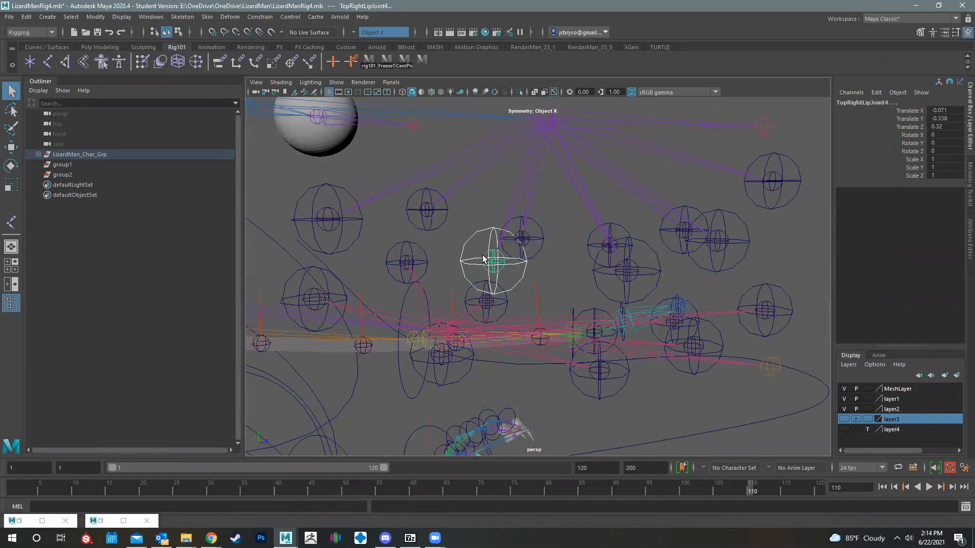
pyautogui.press('g')
pyautogui.keyDown('alt'); pyautogui.moveTo(390, 230); pyautogui.dragTo(444, 243, button='middle'); pyautogui.keyUp('alt')
pyautogui.click(379, 228)
pyautogui.keyDown('shift'); pyautogui.click(388, 238); pyautogui.keyUp('shift')
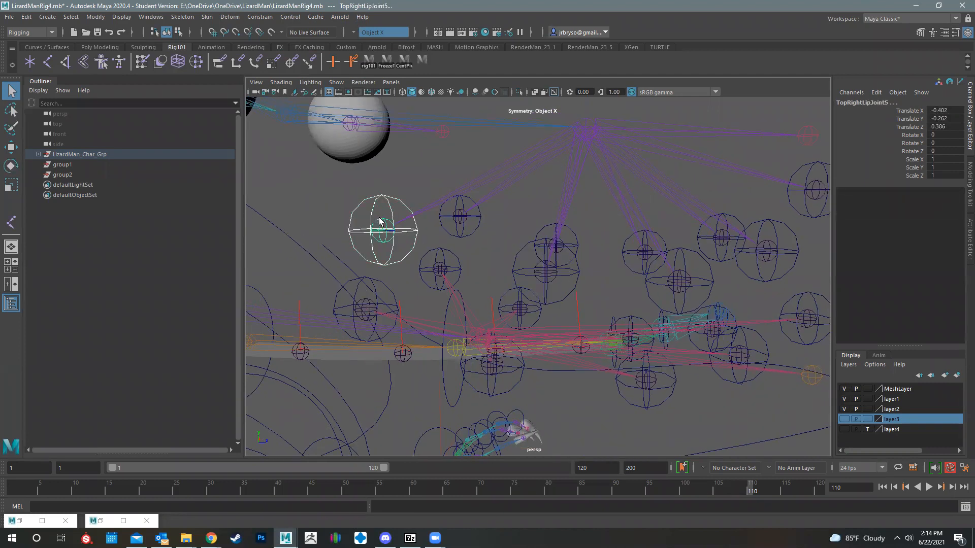
pyautogui.press('g')
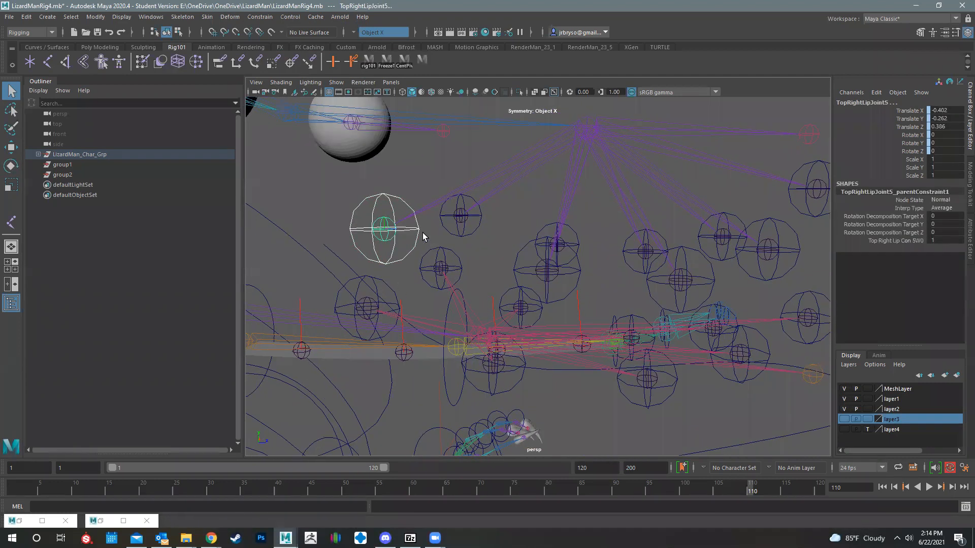
# Parent constrain BottomRightLipJoint5 and BottomRightLipJoint4 to their matching lip controllers.
pyautogui.keyDown('alt'); pyautogui.moveTo(424, 235); pyautogui.dragTo(474, 203, button='middle'); pyautogui.keyUp('alt')
pyautogui.click(420, 238)
pyautogui.click(427, 261)
pyautogui.keyDown('shift'); pyautogui.click(428, 263); pyautogui.keyUp('shift')
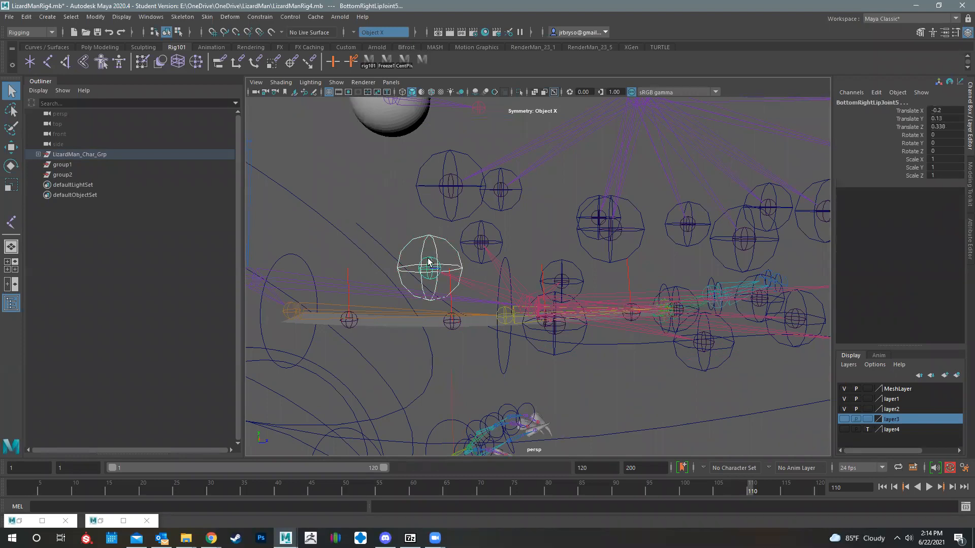
pyautogui.press('g')
pyautogui.keyDown('alt'); pyautogui.moveTo(544, 303); pyautogui.dragTo(555, 261); pyautogui.keyUp('alt')
pyautogui.click(557, 264)
pyautogui.keyDown('shift'); pyautogui.click(569, 268); pyautogui.keyUp('shift')
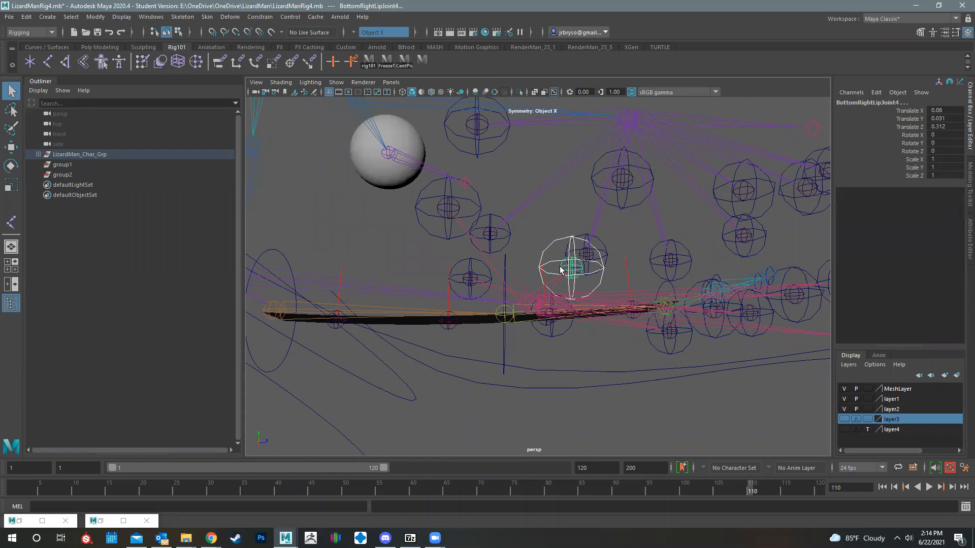
pyautogui.press('g')
# Parent constrain BottomRightLipJoint3 to its controller BottomRightLipCon3.
pyautogui.keyDown('alt'); pyautogui.moveTo(549, 259); pyautogui.dragTo(528, 233); pyautogui.keyUp('alt')
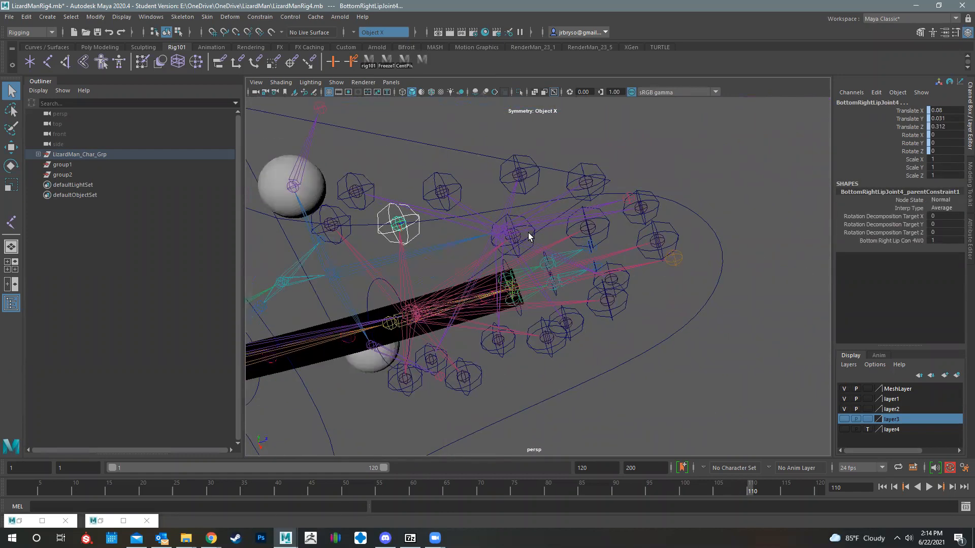
pyautogui.click(524, 237)
pyautogui.keyDown('alt'); pyautogui.moveTo(543, 290); pyautogui.dragTo(536, 325); pyautogui.keyUp('alt')
pyautogui.keyDown('shift'); pyautogui.click(537, 325); pyautogui.keyUp('shift')
pyautogui.press('g')
# Parent constrain BottomRightLipJoint2 to BottomRightLipCon2 and the center joint BottomLipJoint1 to its controller.
pyautogui.click(612, 292)
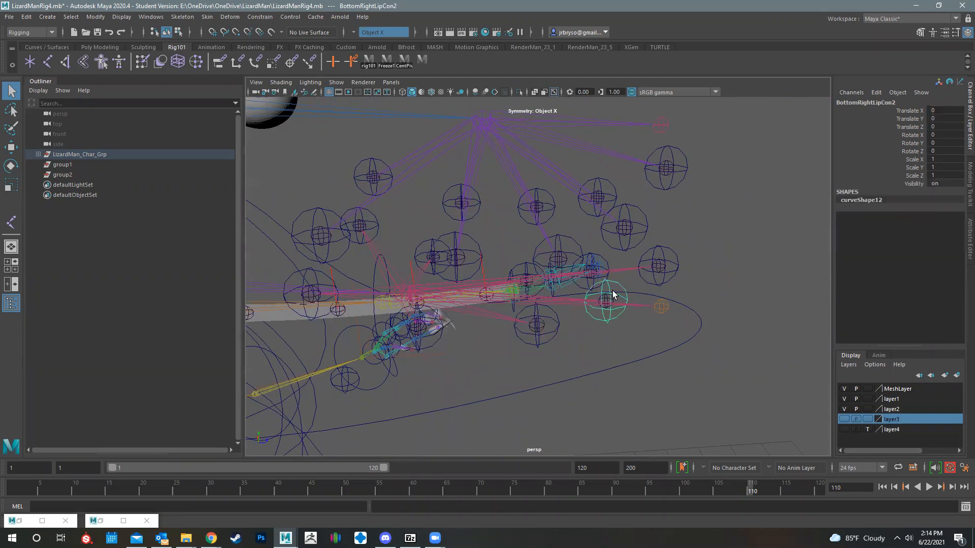
pyautogui.press('g')
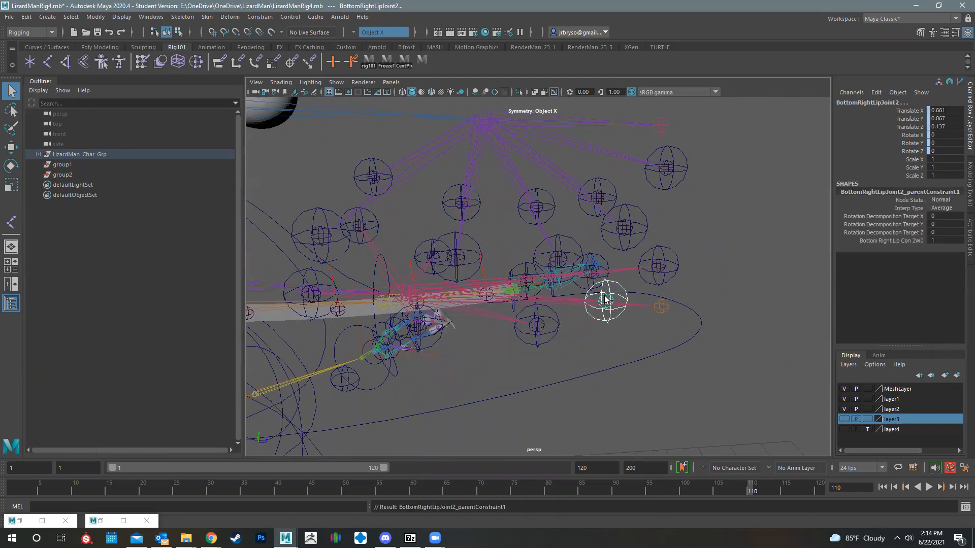
pyautogui.click(658, 265)
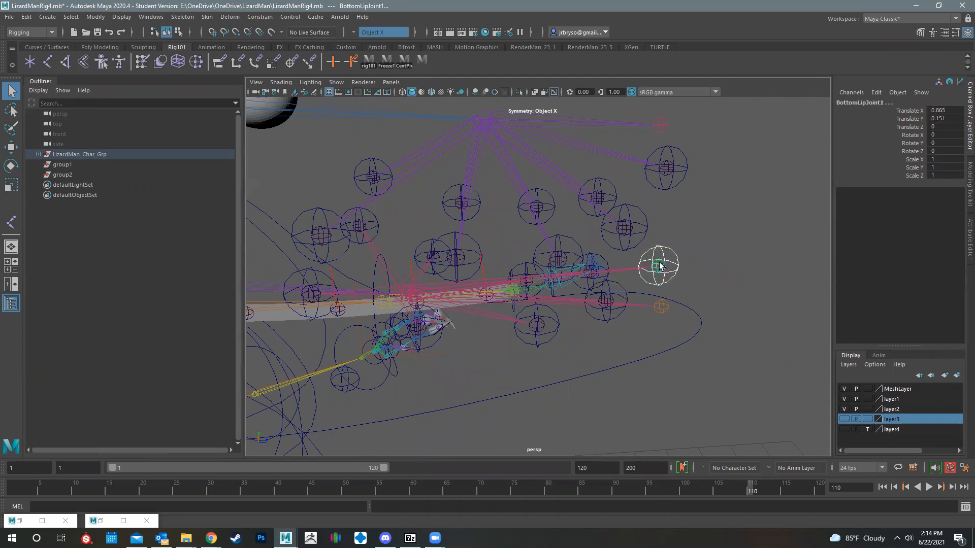
pyautogui.press('g')
# Parent constrain BottomLeftLipJoint2 and BottomLeftLipJoint3 to their matching lip controllers.
pyautogui.keyDown('alt'); pyautogui.moveTo(675, 264); pyautogui.dragTo(473, 293); pyautogui.keyUp('alt')
pyautogui.click(475, 303)
pyautogui.keyDown('shift'); pyautogui.click(480, 304); pyautogui.keyUp('shift')
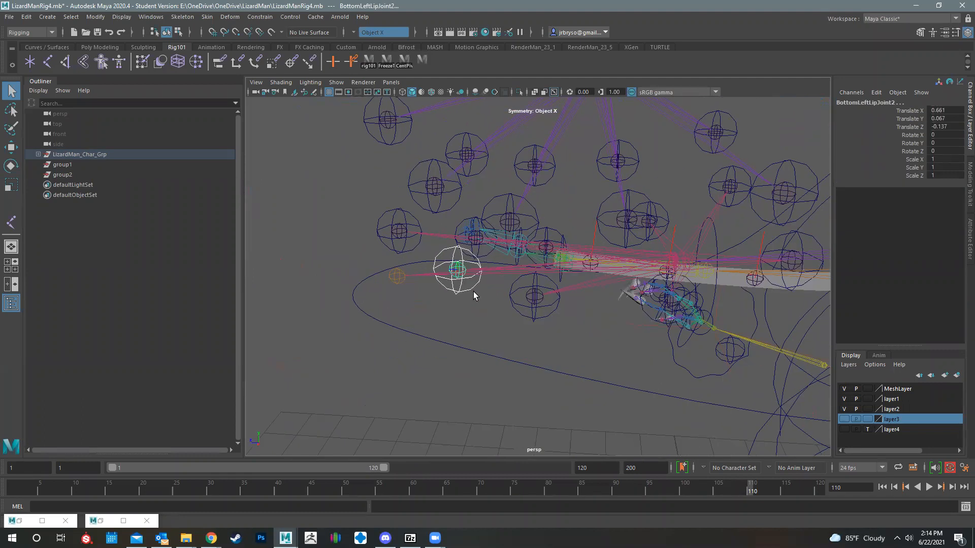
pyautogui.press('g')
pyautogui.click(516, 283)
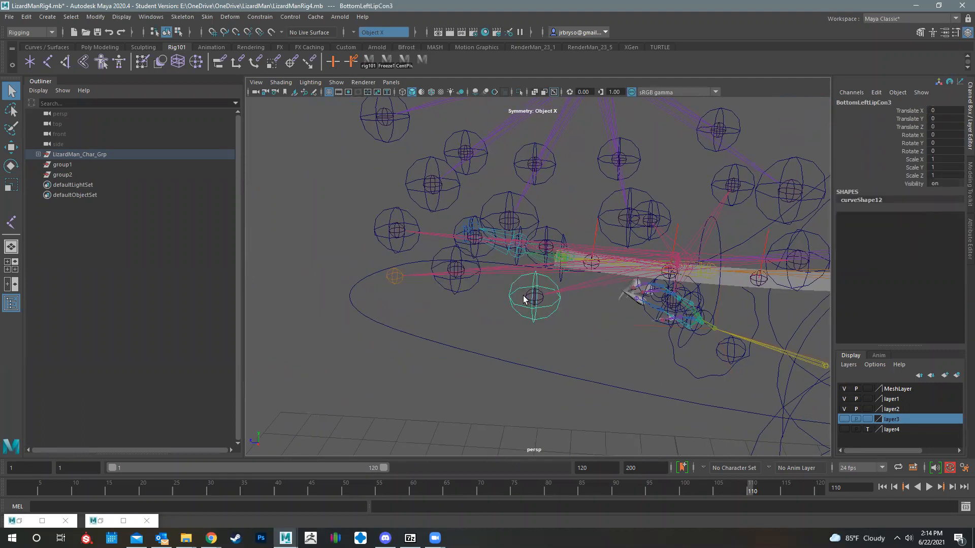
pyautogui.click(528, 297)
pyautogui.press('g')
# Parent constrain BottomLeftLipJoint4 and BottomLeftLipJoint5 to their matching lip controllers.
pyautogui.keyDown('alt'); pyautogui.moveTo(569, 302); pyautogui.dragTo(560, 284); pyautogui.keyUp('alt')
pyautogui.click(560, 286)
pyautogui.keyDown('shift'); pyautogui.click(560, 287); pyautogui.keyUp('shift')
pyautogui.press('g')
pyautogui.keyDown('alt'); pyautogui.moveTo(635, 282); pyautogui.dragTo(640, 235); pyautogui.keyUp('alt')
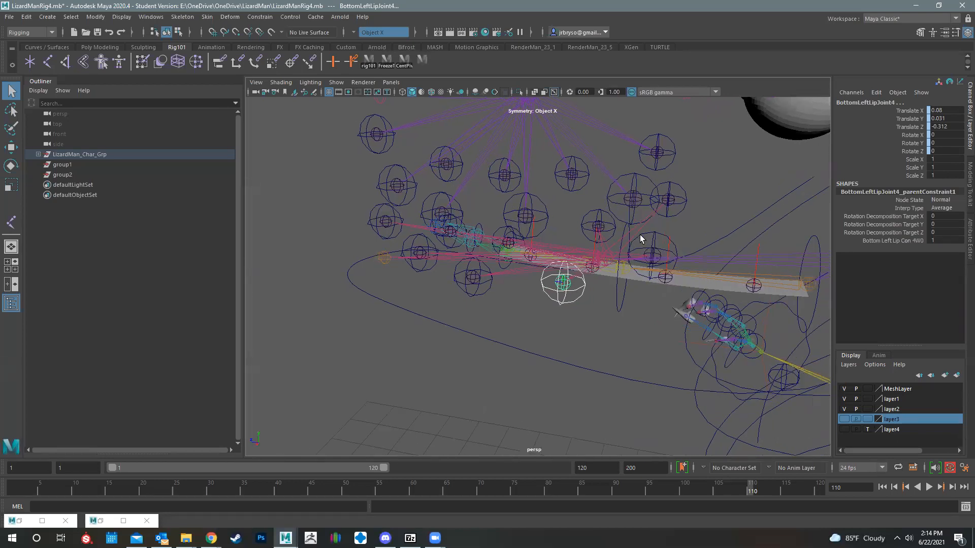
pyautogui.click(640, 235)
pyautogui.click(644, 254)
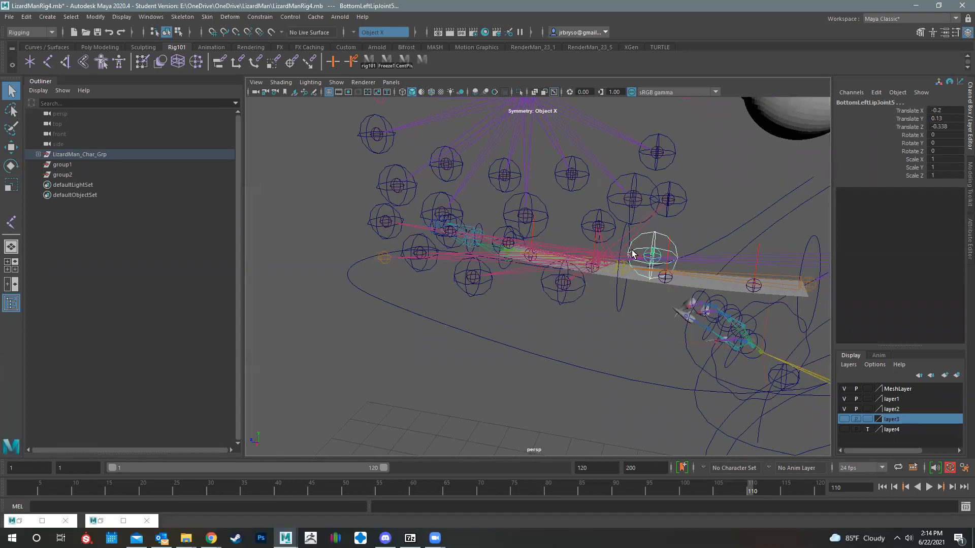
pyautogui.press('g')
# Parent constrain the upper-left mouth corner joint TopLeftLipJoint5 to its controller.
pyautogui.keyDown('alt'); pyautogui.moveTo(674, 208); pyautogui.dragTo(625, 174); pyautogui.keyUp('alt')
pyautogui.click(669, 168)
pyautogui.keyDown('shift'); pyautogui.click(669, 158); pyautogui.keyUp('shift')
pyautogui.keyDown('alt'); pyautogui.moveTo(613, 281); pyautogui.dragTo(581, 261); pyautogui.keyUp('alt')
pyautogui.scroll(3, 634, 276)
pyautogui.press('g')
# Parent constrain TopLeftLipJoint4 to its controller TopLeftLipCon4 by repeating the constraint command.
pyautogui.keyDown('alt'); pyautogui.moveTo(516, 212); pyautogui.dragTo(454, 241); pyautogui.keyUp('alt')
pyautogui.click(453, 242)
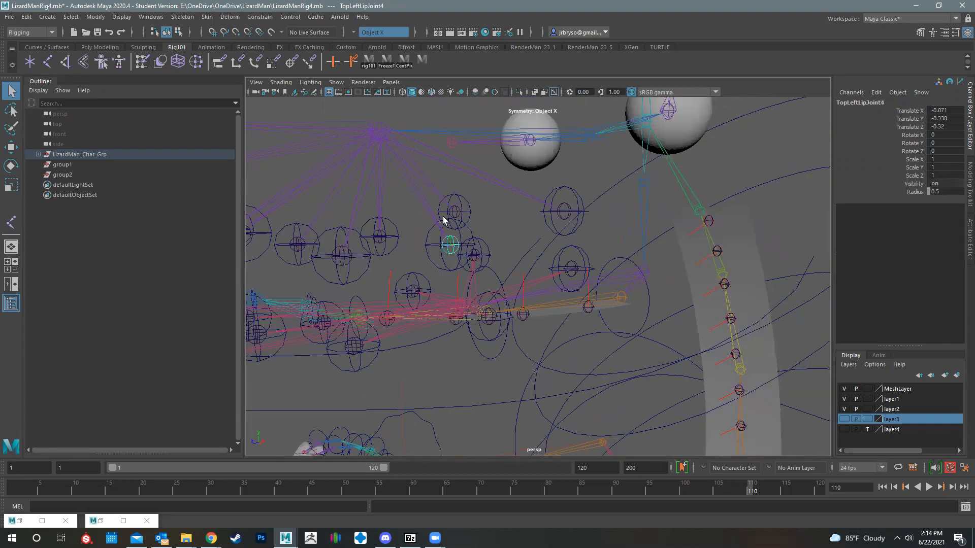
pyautogui.keyDown('shift'); pyautogui.click(451, 243); pyautogui.keyUp('shift')
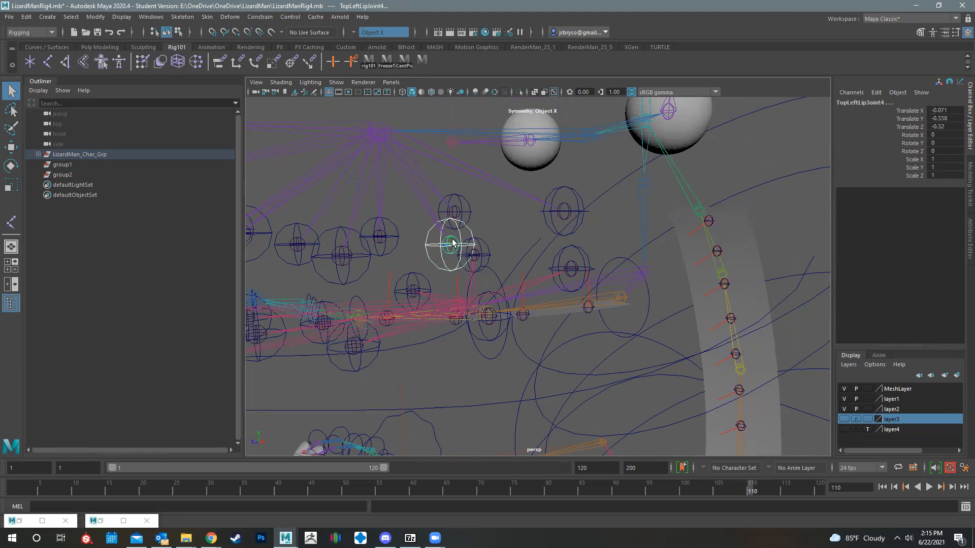
pyautogui.press('g')
# Parent constrain TopLeftLipJoint3 and TopLeftLipJoint2 to their matching lip controllers.
pyautogui.keyDown('alt'); pyautogui.moveTo(502, 251); pyautogui.dragTo(444, 237); pyautogui.keyUp('alt')
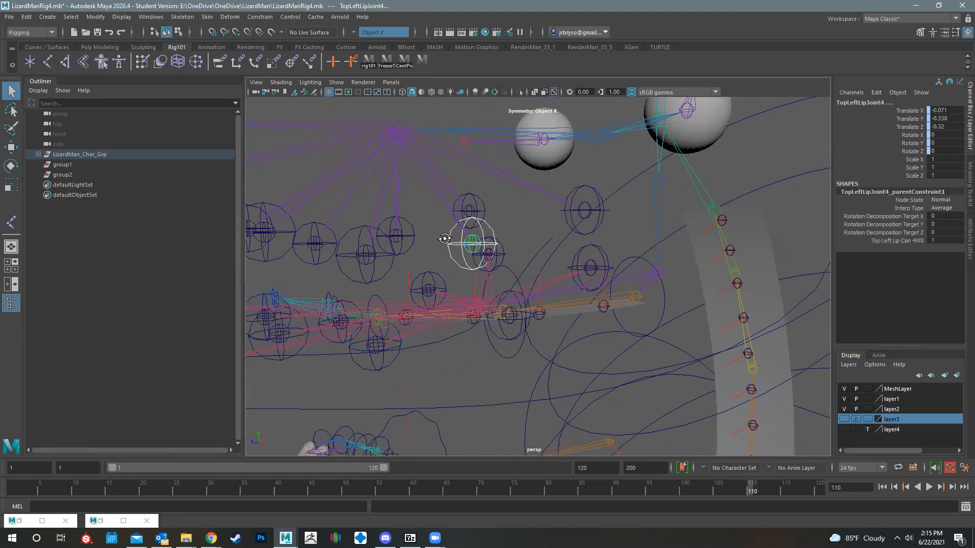
pyautogui.keyDown('alt'); pyautogui.moveTo(355, 231); pyautogui.dragTo(450, 221, button='middle'); pyautogui.keyUp('alt')
pyautogui.keyDown('alt'); pyautogui.moveTo(450, 221); pyautogui.dragTo(457, 239); pyautogui.keyUp('alt')
pyautogui.click(448, 221)
pyautogui.keyDown('shift'); pyautogui.click(462, 237); pyautogui.keyUp('shift')
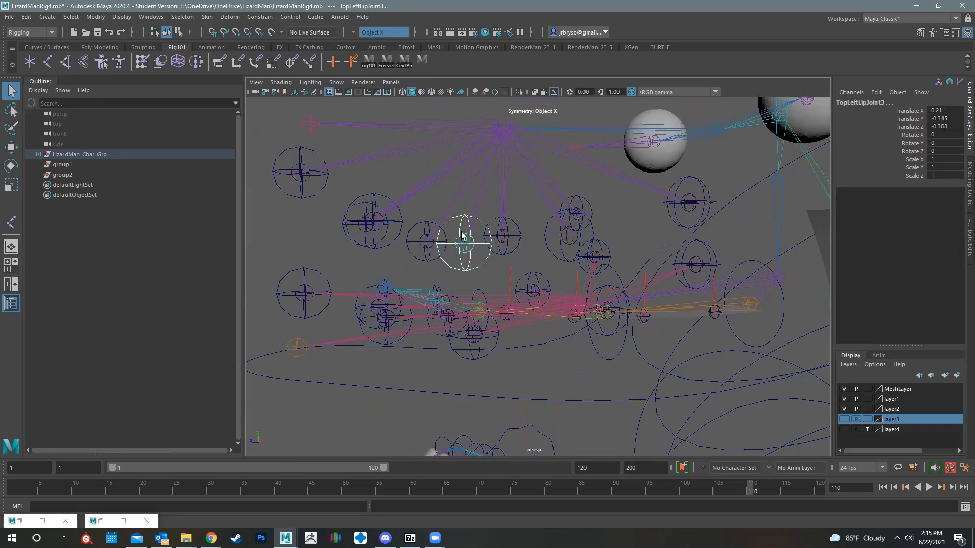
pyautogui.keyDown('alt'); pyautogui.moveTo(406, 211); pyautogui.dragTo(380, 219); pyautogui.keyUp('alt')
pyautogui.click(380, 219)
pyautogui.keyDown('shift'); pyautogui.click(380, 219); pyautogui.keyUp('shift')
pyautogui.press('g')
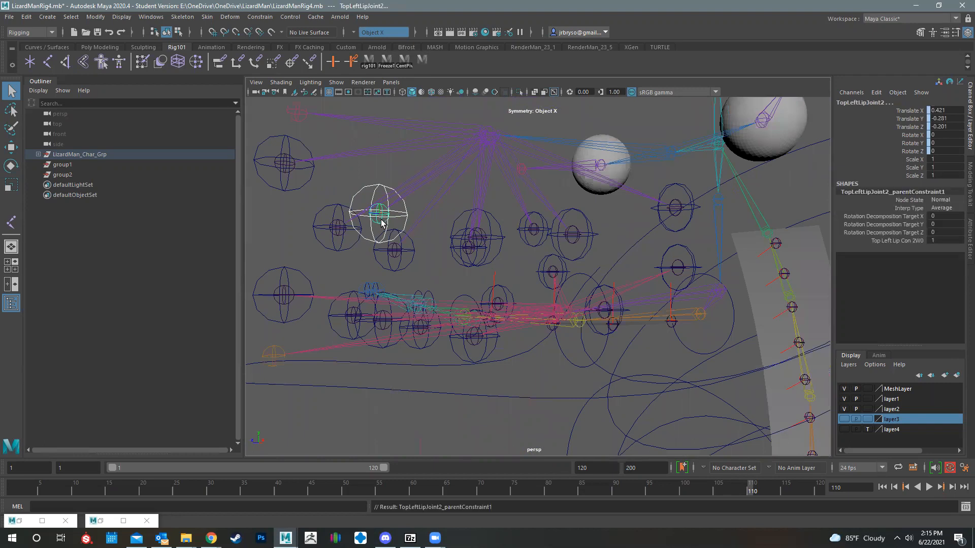
# Test-move TopLeftLipCon3 and the controller of TopLeftLipJoint4 to check that their joints follow, undoing each move.
pyautogui.keyDown('alt'); pyautogui.moveTo(371, 203); pyautogui.dragTo(493, 255, button='middle'); pyautogui.keyUp('alt')
pyautogui.keyDown('alt'); pyautogui.moveTo(416, 214); pyautogui.dragTo(440, 239, button='middle'); pyautogui.keyUp('alt')
pyautogui.click(439, 239)
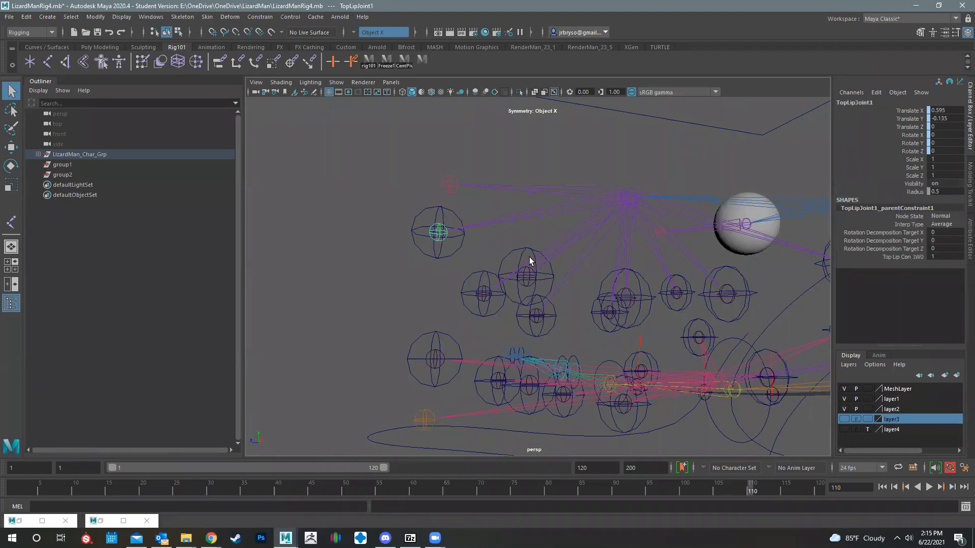
pyautogui.click(513, 260)
pyautogui.press('w')
pyautogui.keyDown('alt'); pyautogui.moveTo(459, 244); pyautogui.dragTo(432, 184, button='middle'); pyautogui.keyUp('alt')
pyautogui.click(556, 273)
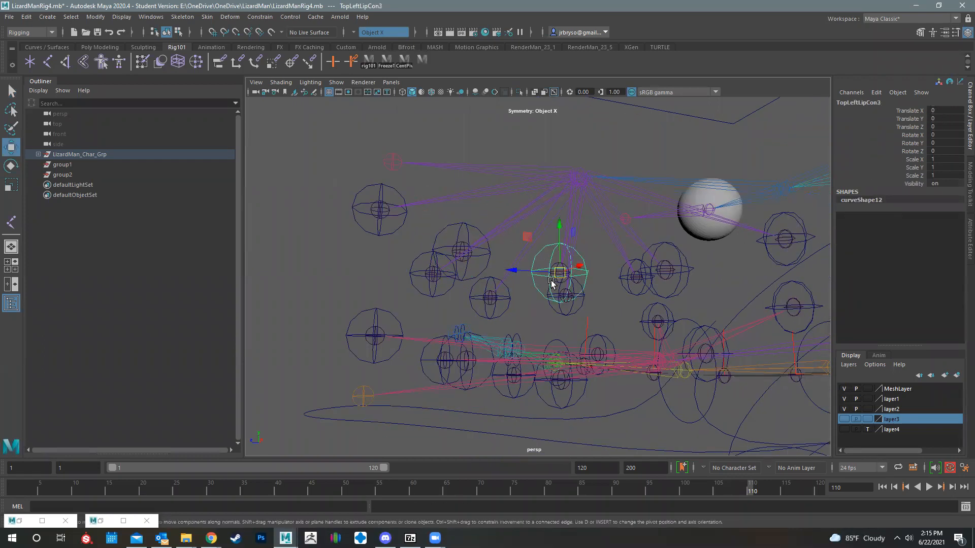
pyautogui.moveTo(556, 272); pyautogui.dragTo(558, 236)
pyautogui.hotkey('ctrl', 'z')
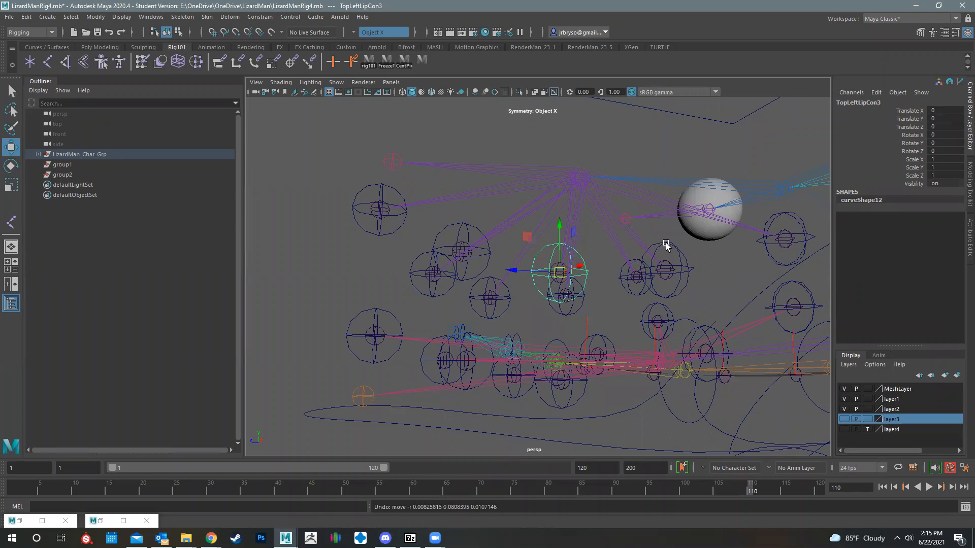
pyautogui.click(659, 272)
pyautogui.moveTo(668, 270); pyautogui.dragTo(655, 211)
pyautogui.hotkey('ctrl', 'z')
# Test-move the upper-left mouth corner controller to check that its joint follows, and undo the move.
pyautogui.keyDown('alt'); pyautogui.moveTo(625, 225); pyautogui.dragTo(565, 213, button='middle'); pyautogui.keyUp('alt')
pyautogui.keyDown('alt'); pyautogui.moveTo(664, 196); pyautogui.dragTo(648, 217, button='middle'); pyautogui.keyUp('alt')
pyautogui.click(648, 216)
pyautogui.moveTo(649, 217)
pyautogui.keyDown('alt'); pyautogui.mouseDown()
pyautogui.moveTo(589, 198)
pyautogui.moveTo(648, 209)
pyautogui.mouseUp(); pyautogui.keyUp('alt')
pyautogui.moveTo(647, 210); pyautogui.dragTo(618, 208)
pyautogui.hotkey('ctrl', 'z')
# Test-move BottomLeftLipCon5 and the other lower-left lip controllers to check their constraints, undoing each move.
pyautogui.click(659, 274)
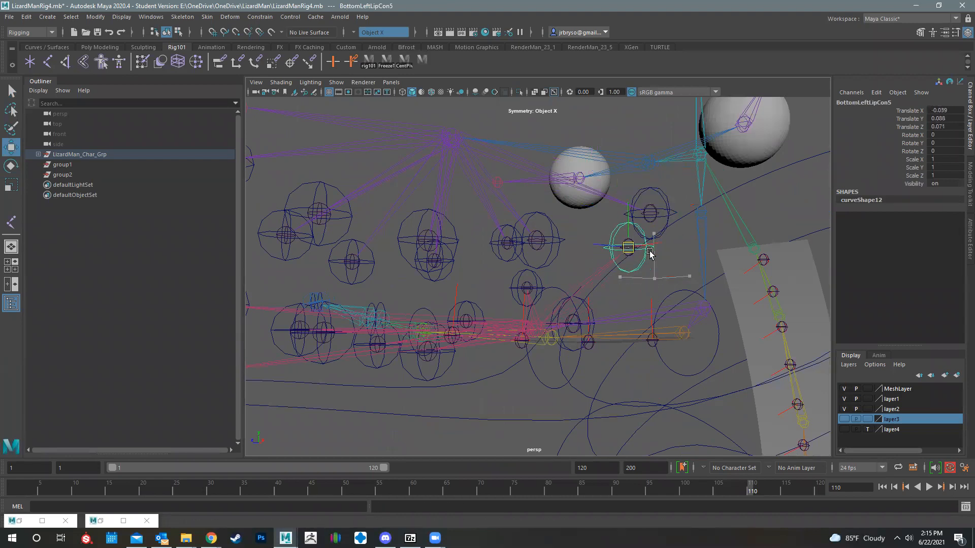
pyautogui.keyDown('alt'); pyautogui.moveTo(609, 281); pyautogui.dragTo(599, 255); pyautogui.keyUp('alt')
pyautogui.click(627, 273)
pyautogui.hotkey('ctrl', 'z')
pyautogui.keyDown('alt'); pyautogui.moveTo(498, 315); pyautogui.dragTo(515, 287); pyautogui.keyUp('alt')
pyautogui.click(509, 307)
pyautogui.hotkey('ctrl', 'z')
pyautogui.keyDown('alt'); pyautogui.moveTo(435, 287); pyautogui.dragTo(433, 263); pyautogui.keyUp('alt')
pyautogui.click(440, 278)
pyautogui.keyDown('alt'); pyautogui.moveTo(433, 263); pyautogui.dragTo(379, 216); pyautogui.keyUp('alt')
pyautogui.hotkey('ctrl', 'z')
pyautogui.click(385, 254)
pyautogui.hotkey('ctrl', 'z')
# Test-move the lower lip controllers at the front of the mouth, including BottomRightLipCon2, and undo each move.
pyautogui.keyDown('alt'); pyautogui.moveTo(551, 278); pyautogui.dragTo(619, 302); pyautogui.keyUp('alt')
pyautogui.click(635, 274)
pyautogui.hotkey('ctrl', 'z')
pyautogui.scroll(4, 615, 284)
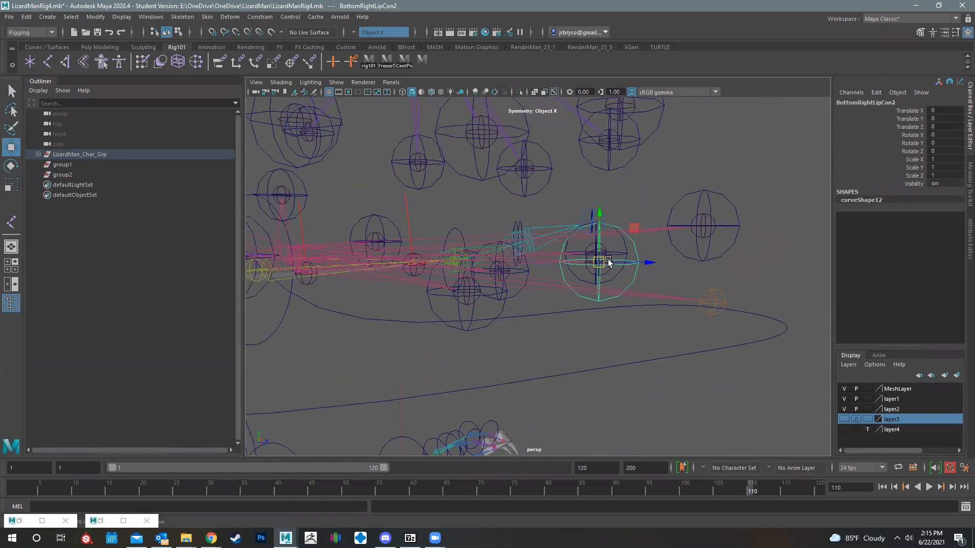
pyautogui.keyDown('alt'); pyautogui.moveTo(609, 263); pyautogui.dragTo(646, 271); pyautogui.keyUp('alt')
pyautogui.moveTo(638, 235); pyautogui.dragTo(530, 295)
pyautogui.hotkey('ctrl', 'z')
# Test-move the lower-right lip controllers from BottomRightLipCon3 back to BottomRightLipCon5 and undo the moves.
pyautogui.click(502, 304)
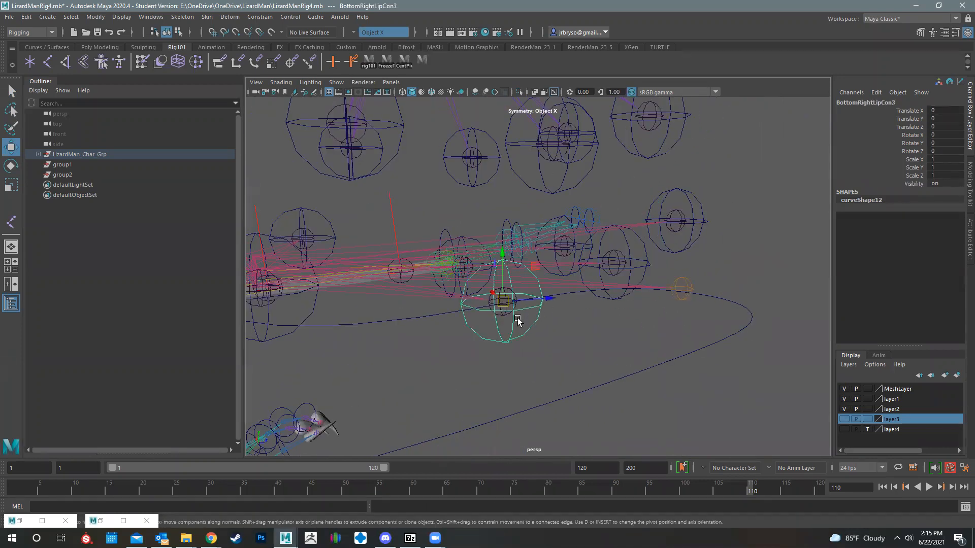
pyautogui.keyDown('alt'); pyautogui.moveTo(475, 334); pyautogui.dragTo(598, 307); pyautogui.keyUp('alt')
pyautogui.keyDown('alt'); pyautogui.moveTo(511, 311); pyautogui.dragTo(552, 273); pyautogui.keyUp('alt')
pyautogui.click(533, 294)
pyautogui.moveTo(560, 261); pyautogui.dragTo(568, 273)
pyautogui.hotkey('ctrl', 'z')
pyautogui.keyDown('alt'); pyautogui.moveTo(441, 247); pyautogui.dragTo(564, 208); pyautogui.keyUp('alt')
pyautogui.click(456, 206)
pyautogui.hotkey('ctrl', 'z')
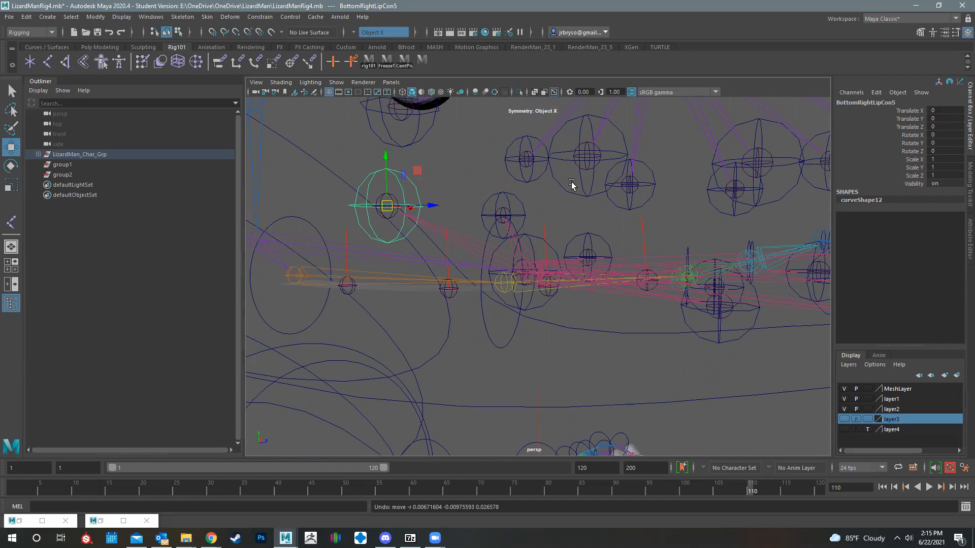
# Turn on the visibility of the display layers layer4 and layer3 to show the lizard's body again.
pyautogui.keyDown('alt'); pyautogui.moveTo(656, 247); pyautogui.dragTo(550, 256); pyautogui.keyUp('alt')
pyautogui.keyDown('alt'); pyautogui.moveTo(633, 264); pyautogui.dragTo(579, 264); pyautogui.keyUp('alt')
pyautogui.scroll(-4, 577, 264)
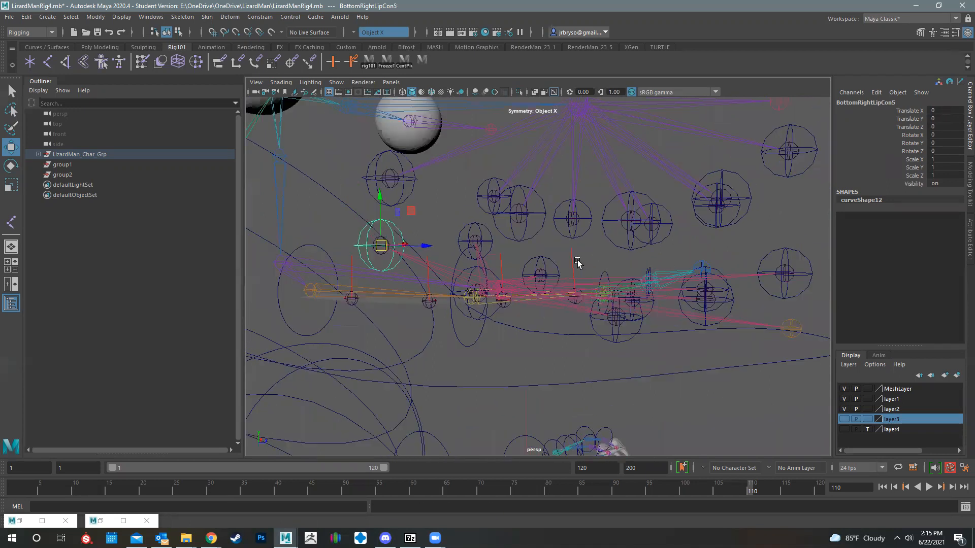
pyautogui.scroll(-3, 577, 262)
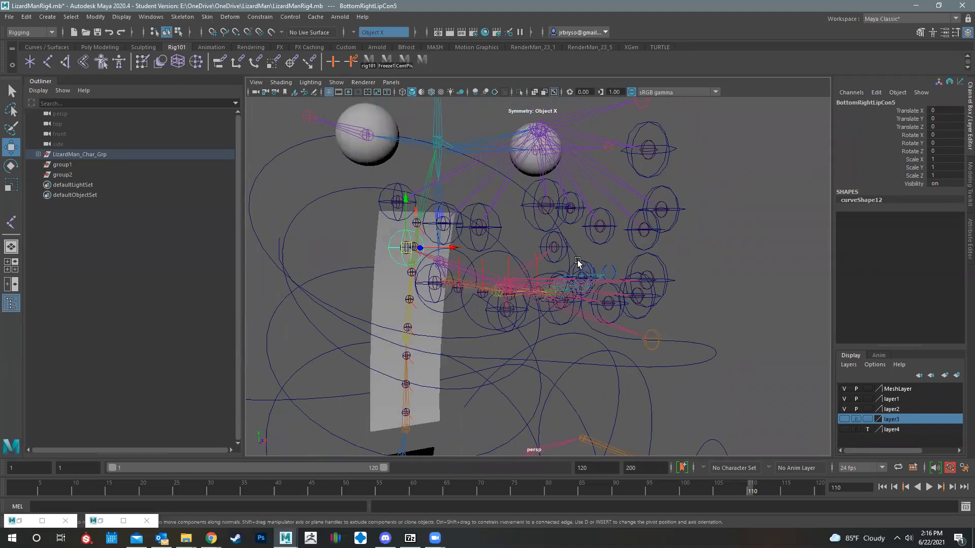
pyautogui.keyDown('alt'); pyautogui.moveTo(577, 228); pyautogui.dragTo(845, 429); pyautogui.keyUp('alt')
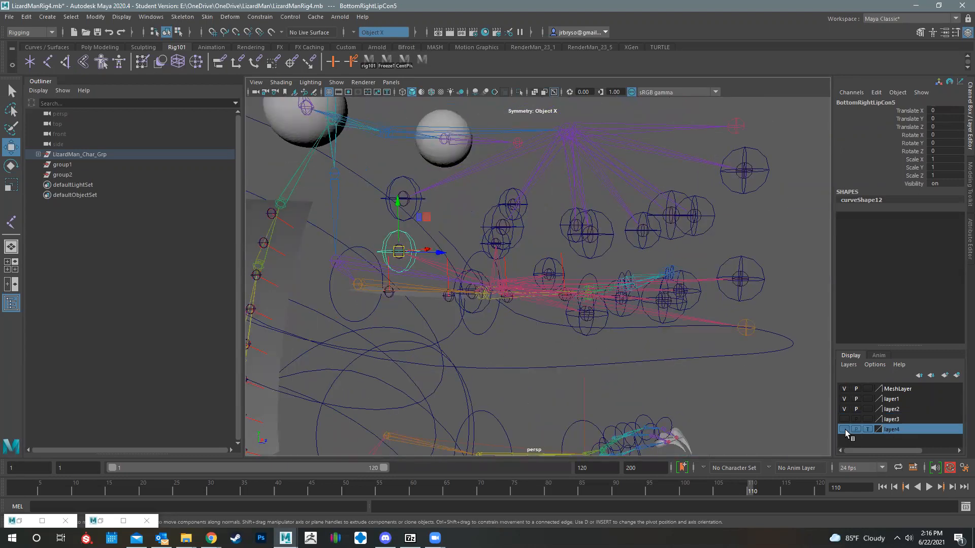
pyautogui.click(844, 430)
pyautogui.click(843, 419)
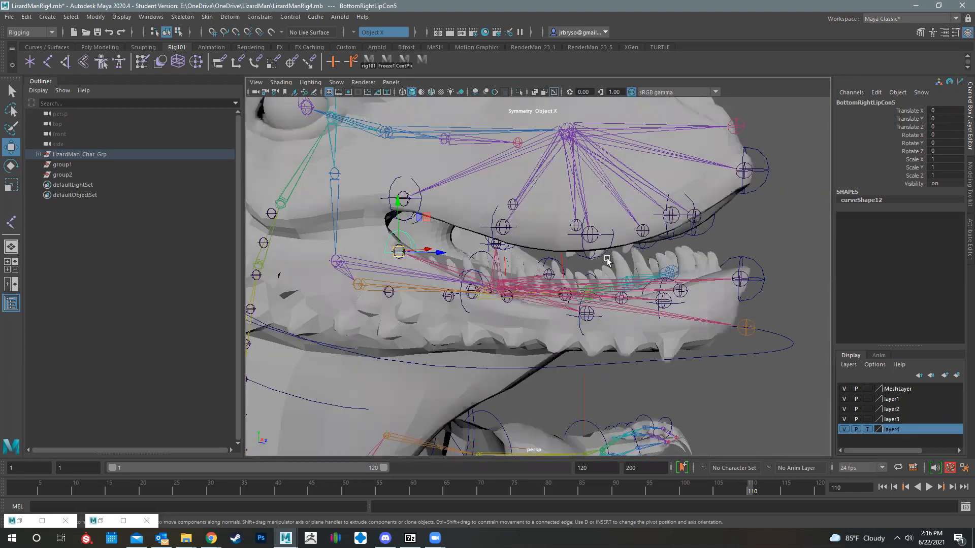
# Select the TopRightLipCon5 controller and show the attributes of its curve shape node, curveShape12.
pyautogui.keyDown('alt'); pyautogui.moveTo(584, 261); pyautogui.dragTo(678, 234); pyautogui.keyUp('alt')
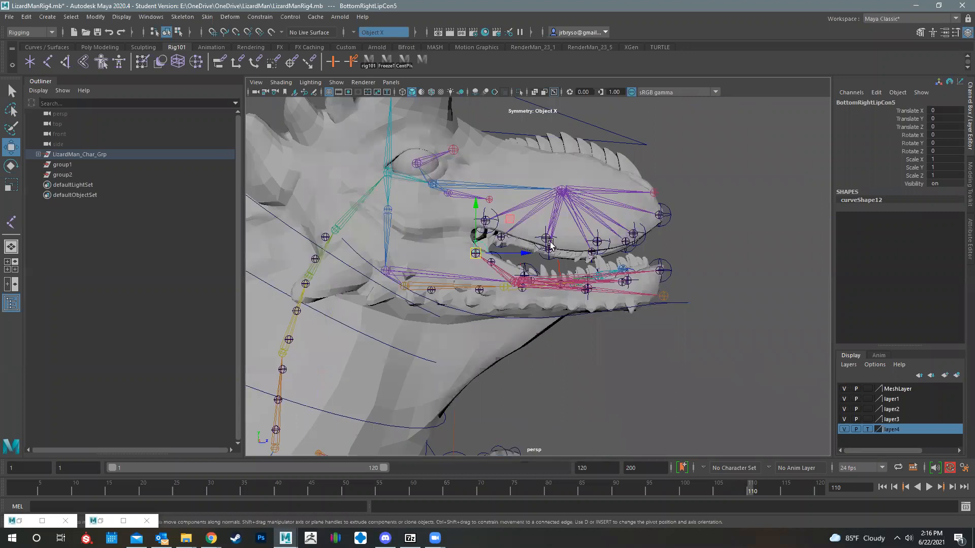
pyautogui.scroll(6, 467, 175)
pyautogui.click(440, 173)
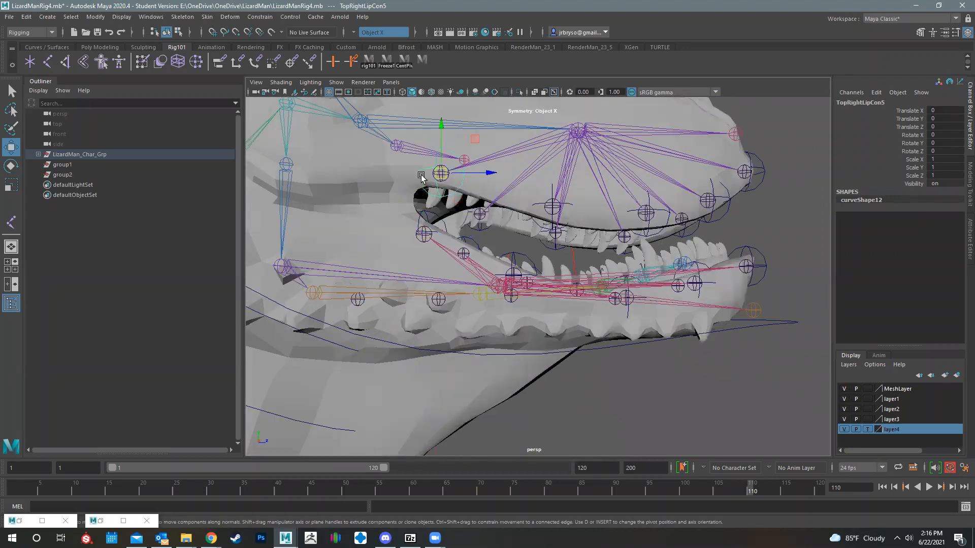
pyautogui.click(965, 236)
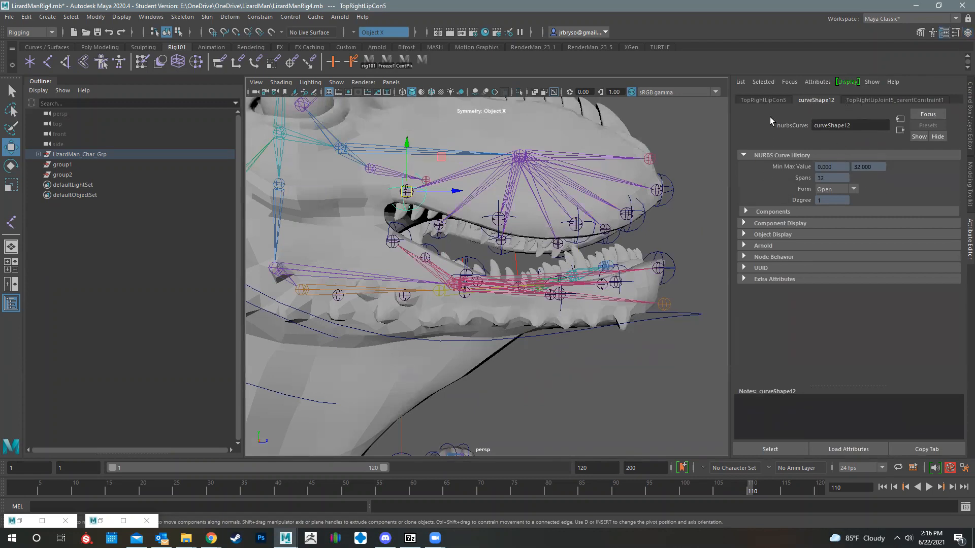
pyautogui.click(765, 101)
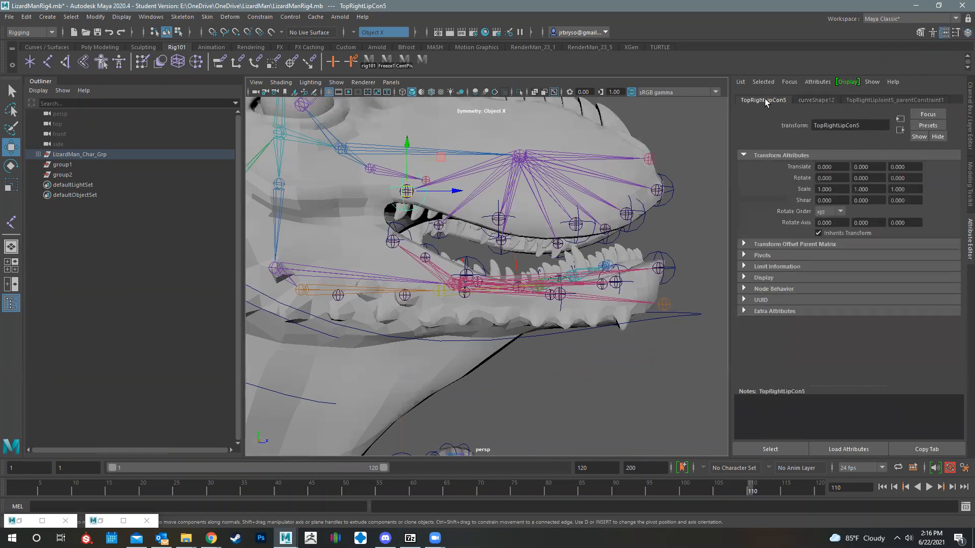
pyautogui.click(872, 99)
pyautogui.click(812, 102)
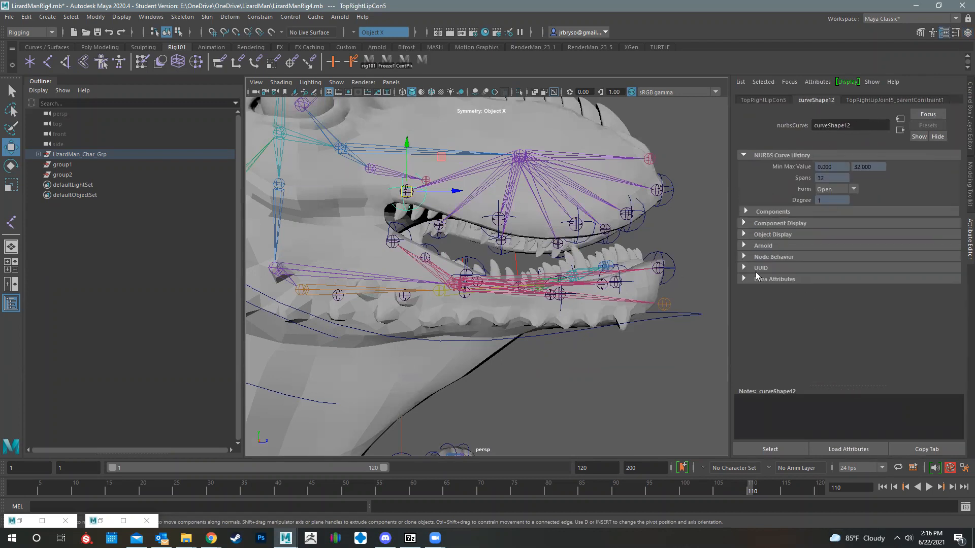
pyautogui.click(761, 101)
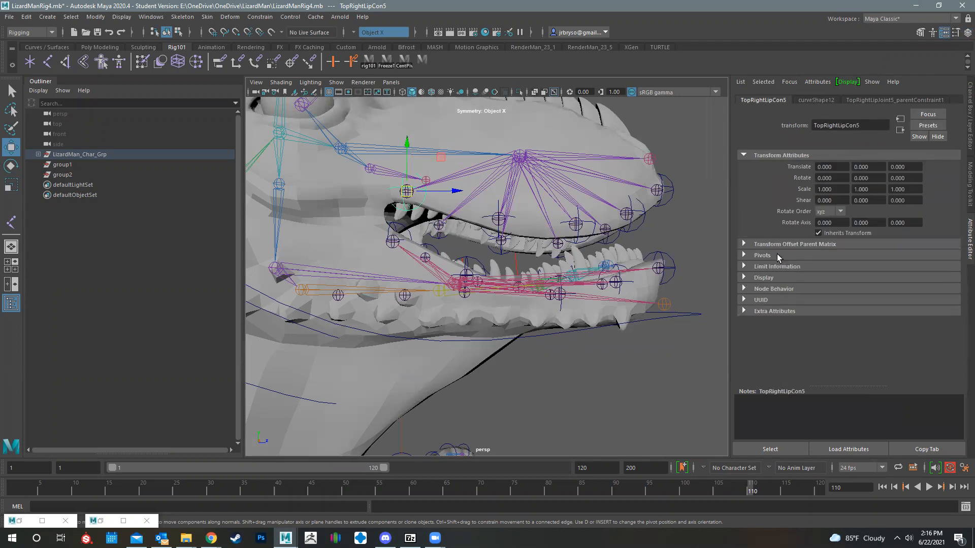
pyautogui.click(820, 100)
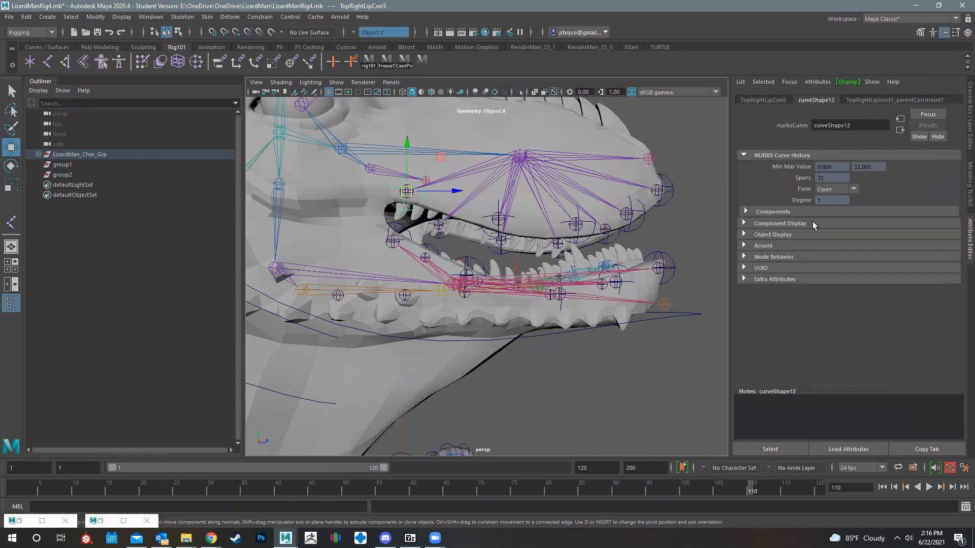
# Enable the drawing overrides on TopRightLipCon5's curve shape and set its index color to red.
pyautogui.click(746, 235)
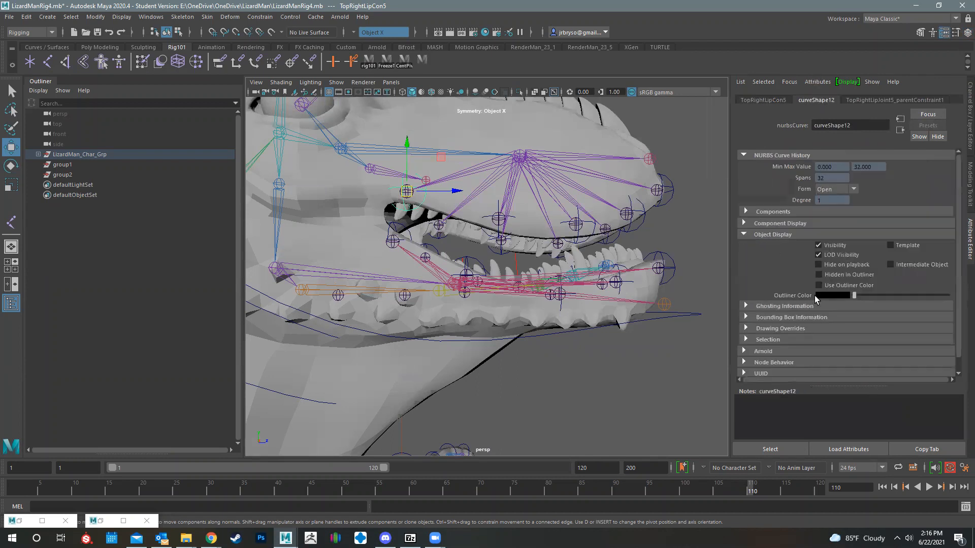
pyautogui.click(749, 327)
pyautogui.scroll(-3, 841, 329)
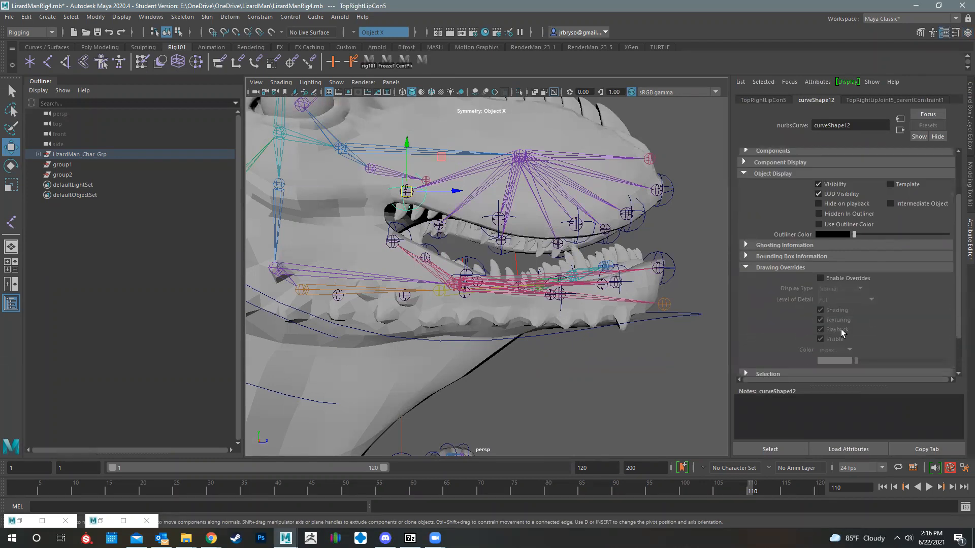
pyautogui.click(841, 247)
pyautogui.moveTo(862, 329); pyautogui.dragTo(894, 330)
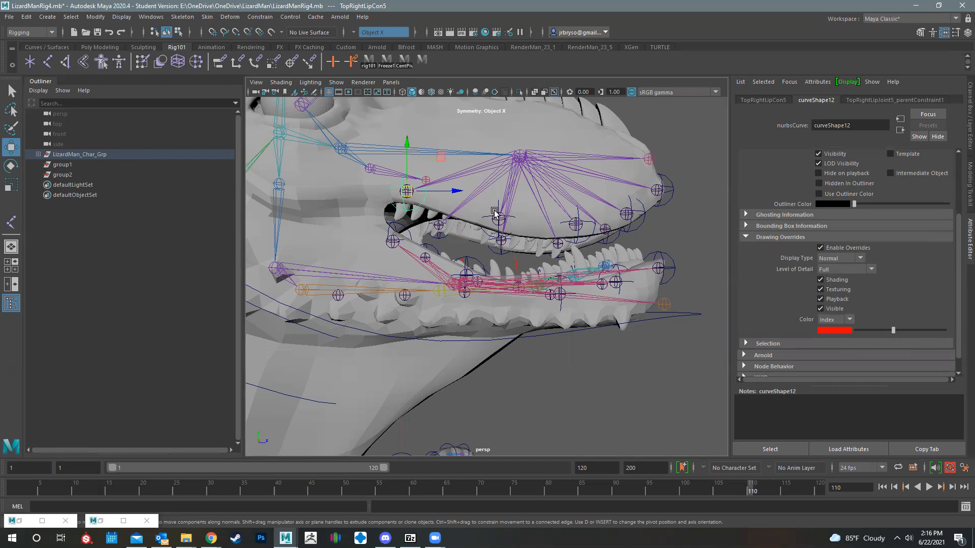
# Enable the drawing overrides on TopRightLipCon4's curve shape and color it red.
pyautogui.keyDown('alt'); pyautogui.moveTo(501, 209); pyautogui.dragTo(575, 188); pyautogui.keyUp('alt')
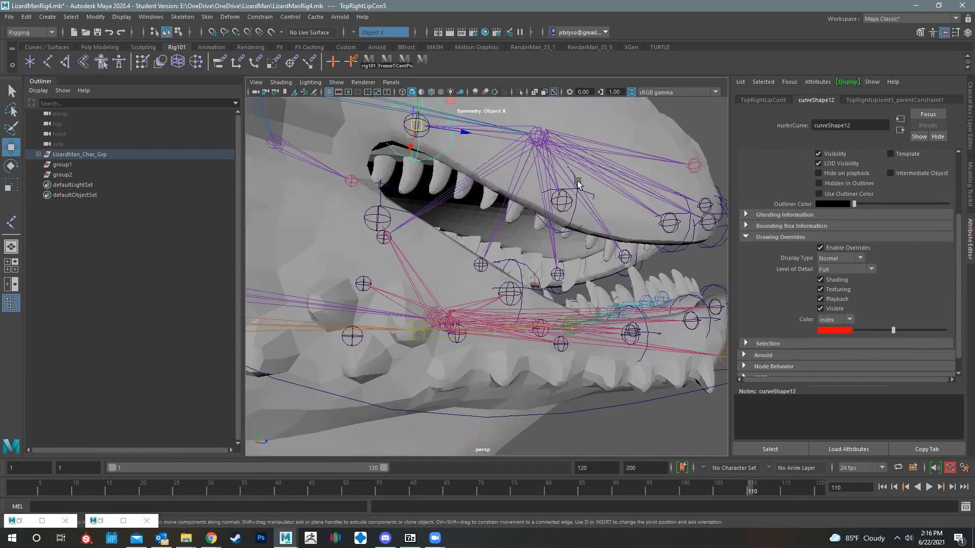
pyautogui.click(574, 190)
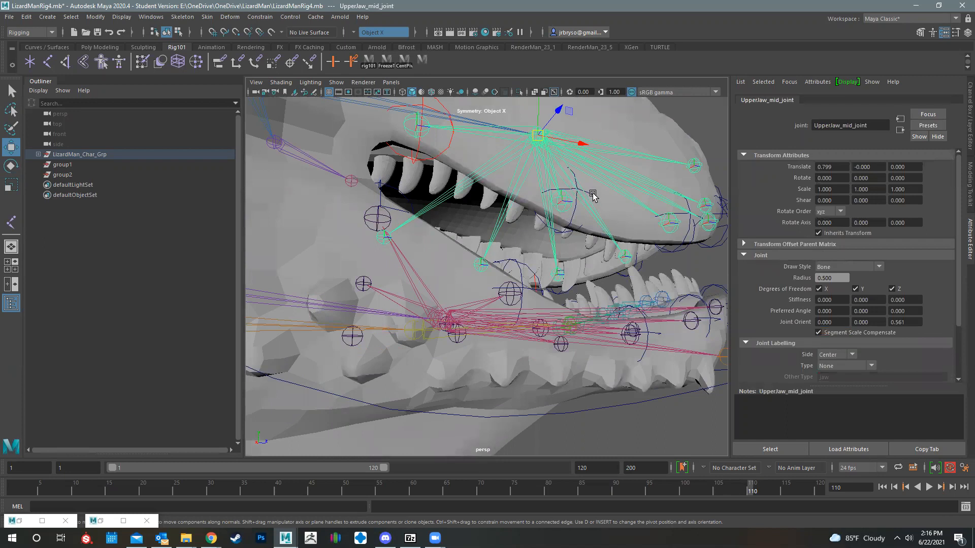
pyautogui.click(592, 196)
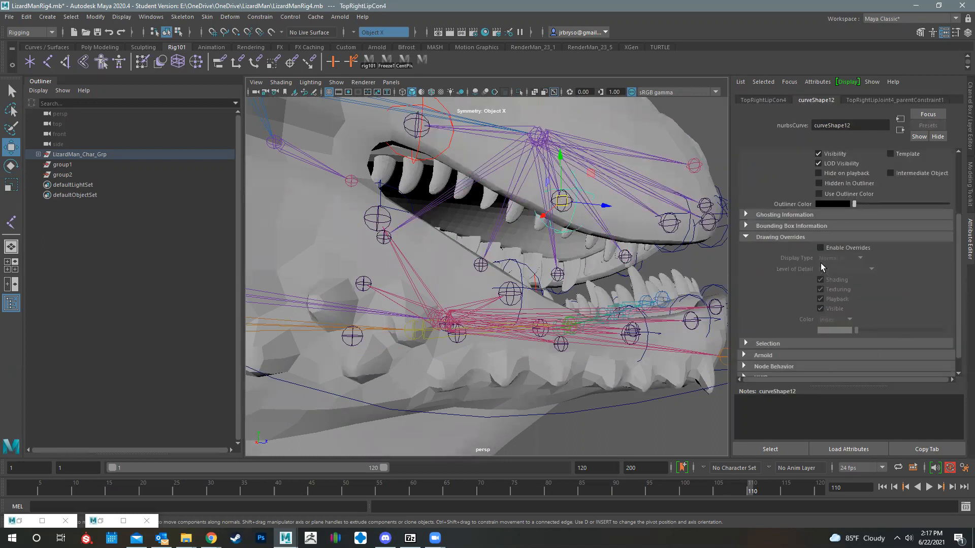
pyautogui.click(819, 248)
pyautogui.moveTo(857, 332); pyautogui.dragTo(890, 317)
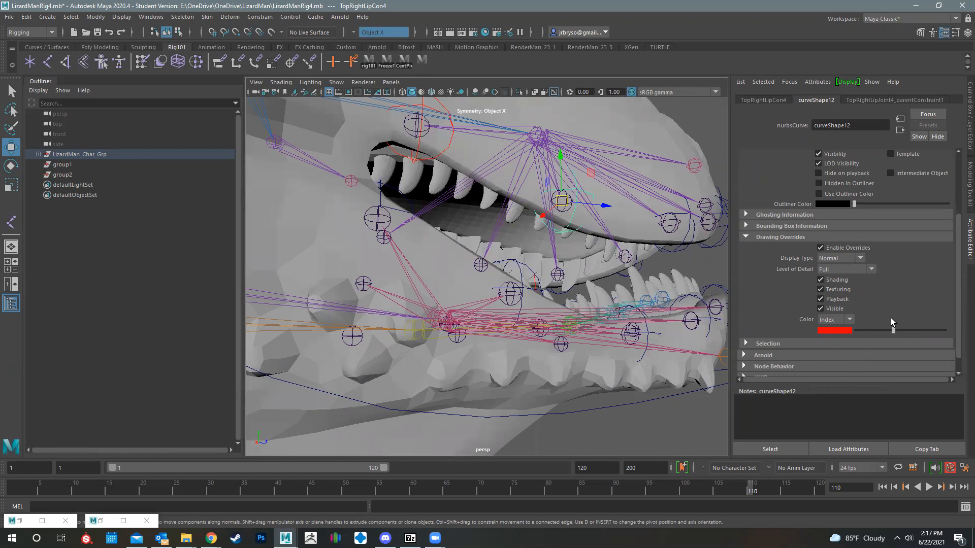
# Enable the drawing overrides for TopRightLipCon3 and TopRightLipCon2 and set both index colors to red.
pyautogui.click(683, 240)
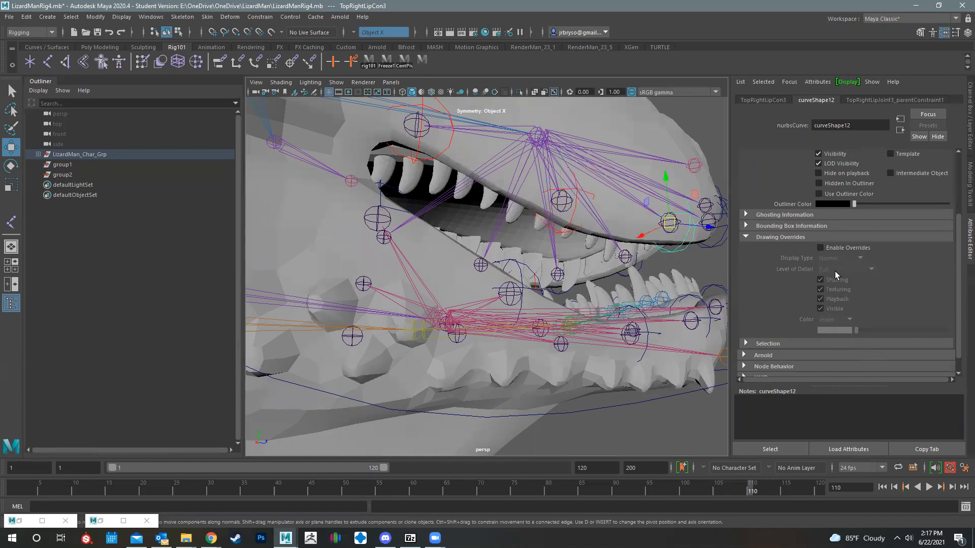
pyautogui.click(821, 248)
pyautogui.moveTo(854, 329); pyautogui.dragTo(893, 325)
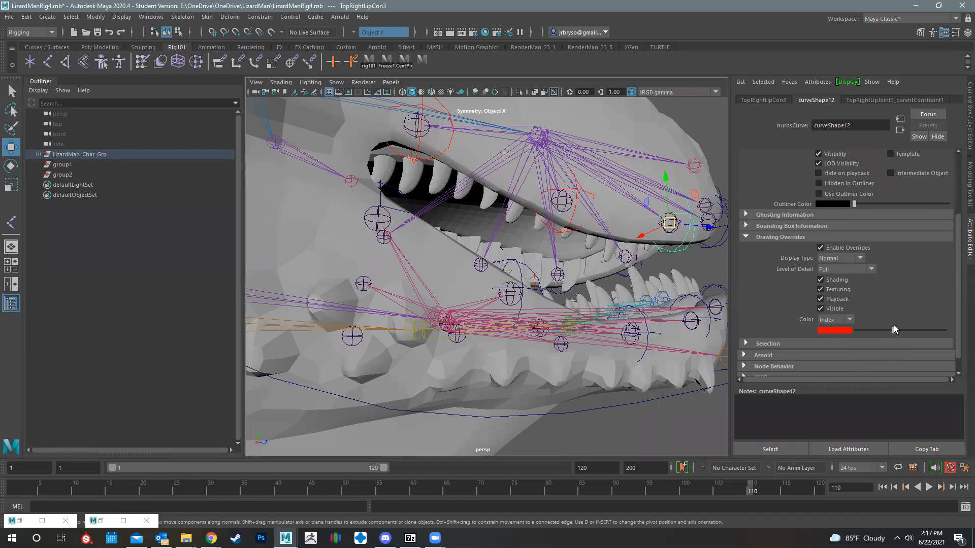
pyautogui.click(716, 246)
pyautogui.keyDown('alt'); pyautogui.moveTo(701, 320); pyautogui.dragTo(821, 254); pyautogui.keyUp('alt')
pyautogui.click(819, 248)
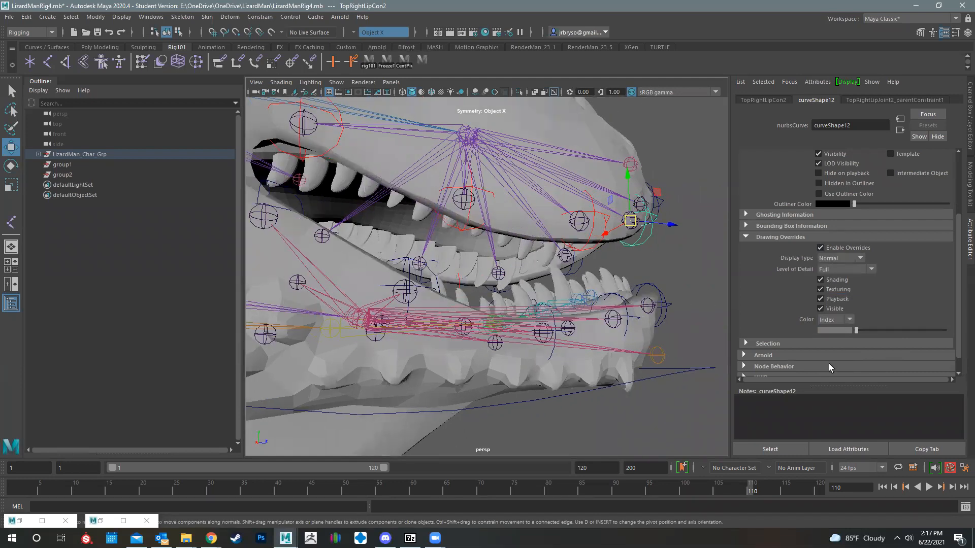
pyautogui.moveTo(857, 333); pyautogui.dragTo(893, 331)
# Enable the drawing overrides for TopLipCon1 at the tip of the upper jaw and color it green.
pyautogui.keyDown('alt'); pyautogui.moveTo(613, 267); pyautogui.dragTo(596, 188); pyautogui.keyUp('alt')
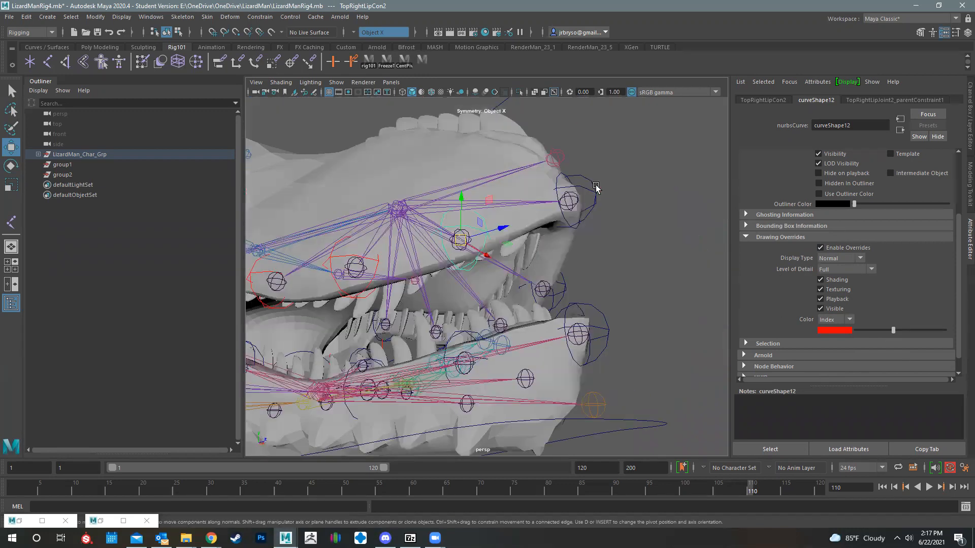
pyautogui.click(596, 187)
pyautogui.click(820, 247)
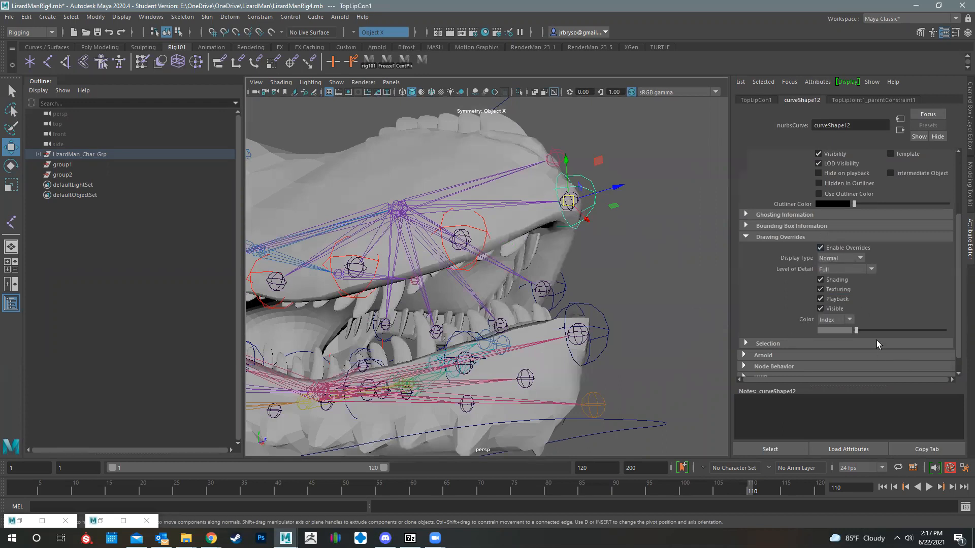
pyautogui.moveTo(856, 332); pyautogui.dragTo(896, 333)
# Enable the drawing overrides for BottomLipCon1 at the tip of the lower jaw and color it green.
pyautogui.keyDown('alt'); pyautogui.moveTo(474, 231); pyautogui.dragTo(366, 322); pyautogui.keyUp('alt')
pyautogui.click(370, 323)
pyautogui.keyDown('alt'); pyautogui.moveTo(457, 386); pyautogui.dragTo(828, 364); pyautogui.keyUp('alt')
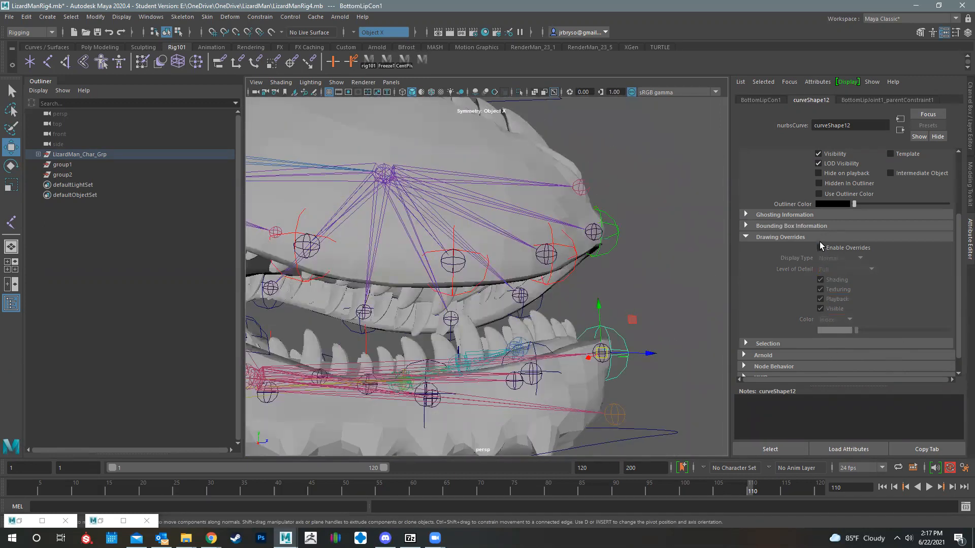
pyautogui.click(820, 248)
pyautogui.moveTo(865, 331); pyautogui.dragTo(896, 333)
# Enable the drawing overrides for BottomRightLipCon2 and BottomRightLipCon3 and set both index colors to red.
pyautogui.keyDown('alt'); pyautogui.moveTo(521, 361); pyautogui.dragTo(629, 289); pyautogui.keyUp('alt')
pyautogui.keyDown('alt'); pyautogui.moveTo(629, 291); pyautogui.dragTo(700, 249, button='middle'); pyautogui.keyUp('alt')
pyautogui.click(646, 296)
pyautogui.click(826, 247)
pyautogui.moveTo(872, 331); pyautogui.dragTo(893, 333)
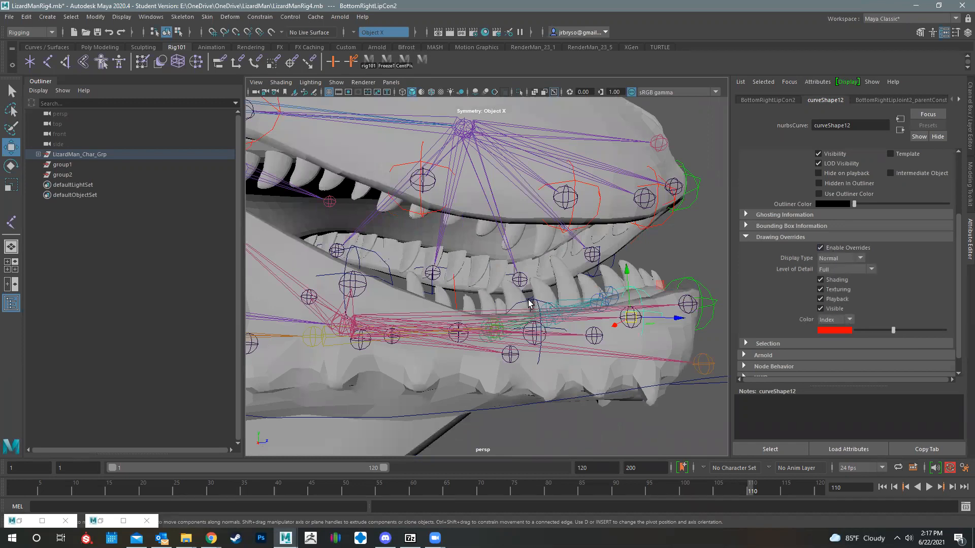
pyautogui.click(534, 333)
pyautogui.click(820, 248)
pyautogui.moveTo(857, 331); pyautogui.dragTo(894, 332)
# Enable the drawing overrides for BottomRightLipCon4 and set its index color to red.
pyautogui.keyDown('alt'); pyautogui.moveTo(533, 325); pyautogui.dragTo(574, 313, button='middle'); pyautogui.keyUp('alt')
pyautogui.keyDown('alt'); pyautogui.moveTo(535, 317); pyautogui.dragTo(503, 363); pyautogui.keyUp('alt')
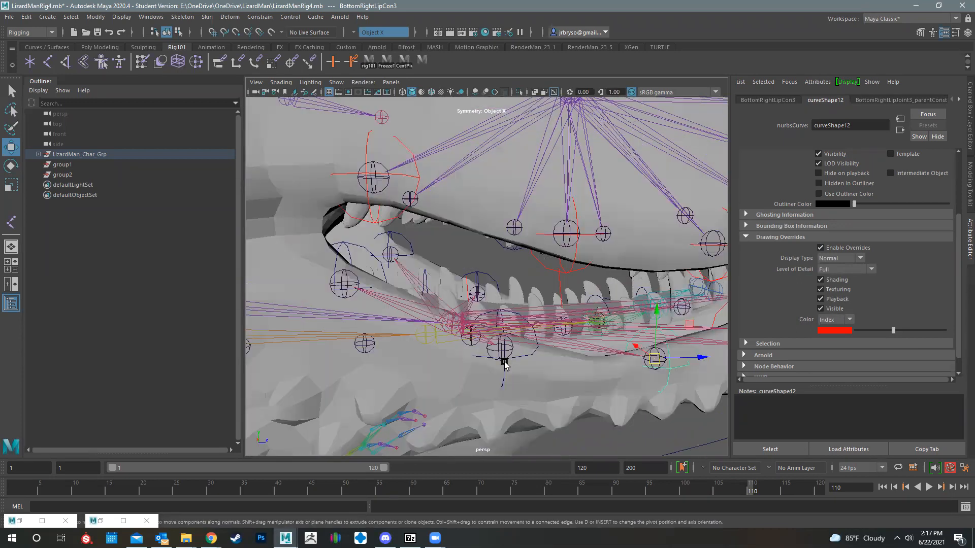
pyautogui.click(503, 363)
pyautogui.click(820, 248)
pyautogui.moveTo(856, 331); pyautogui.dragTo(894, 331)
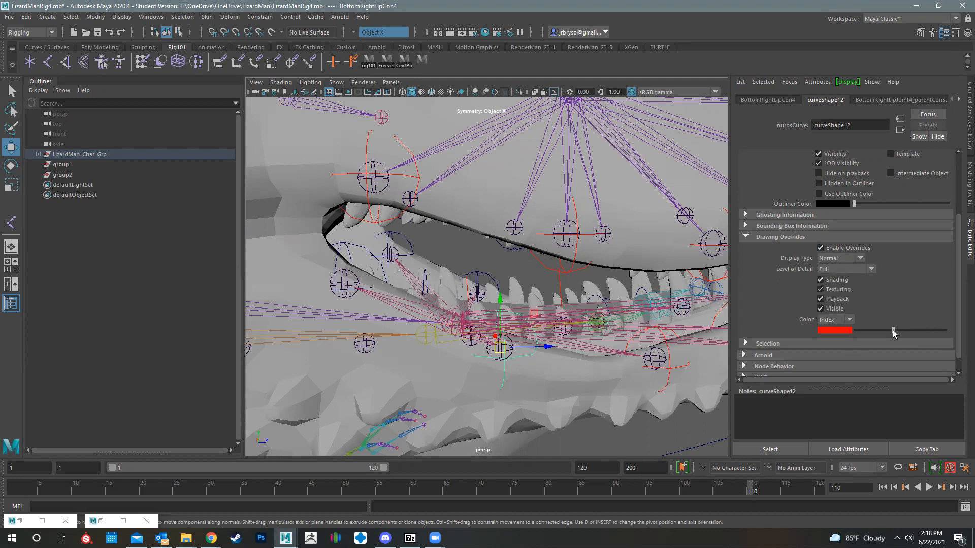
# On the lizard's left side, enable the drawing overrides for TopLeftLipCon5 and BottomLeftLipCon5 and color both yellow.
pyautogui.keyDown('alt'); pyautogui.moveTo(595, 296); pyautogui.dragTo(666, 289); pyautogui.keyUp('alt')
pyautogui.click(579, 208)
pyautogui.click(577, 225)
pyautogui.click(820, 248)
pyautogui.moveTo(855, 330)
pyautogui.mouseDown()
pyautogui.moveTo(931, 338)
pyautogui.moveTo(918, 338)
pyautogui.mouseUp()
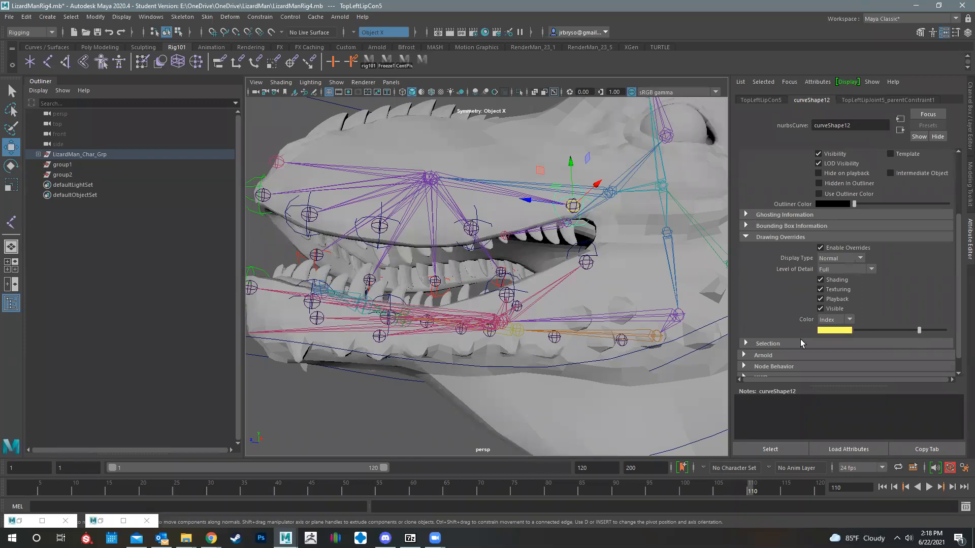
pyautogui.click(587, 245)
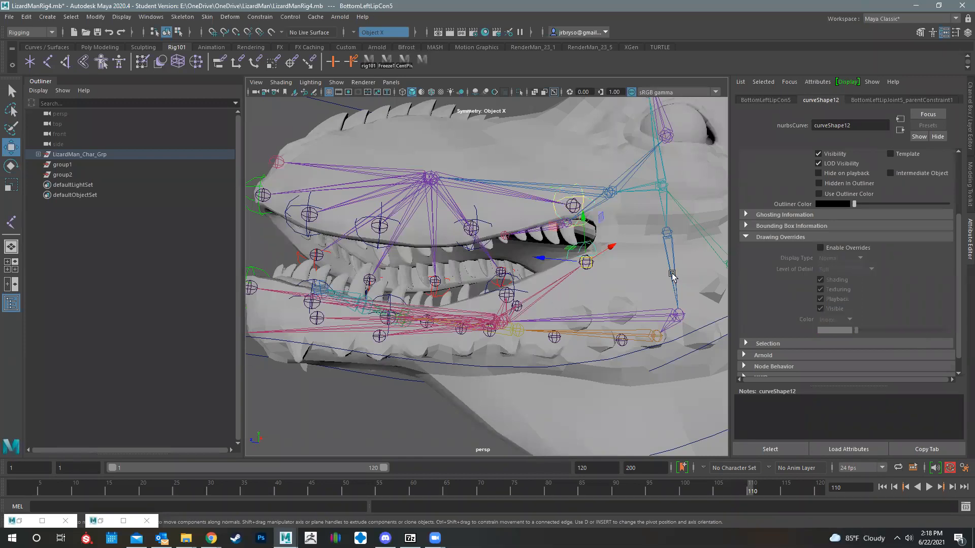
pyautogui.click(847, 249)
pyautogui.moveTo(857, 330); pyautogui.dragTo(916, 335)
# Enable the drawing overrides for BottomLeftLipCon4 and set its index color to yellow.
pyautogui.keyDown('alt'); pyautogui.moveTo(494, 274); pyautogui.dragTo(563, 271, button='middle'); pyautogui.keyUp('alt')
pyautogui.click(554, 213)
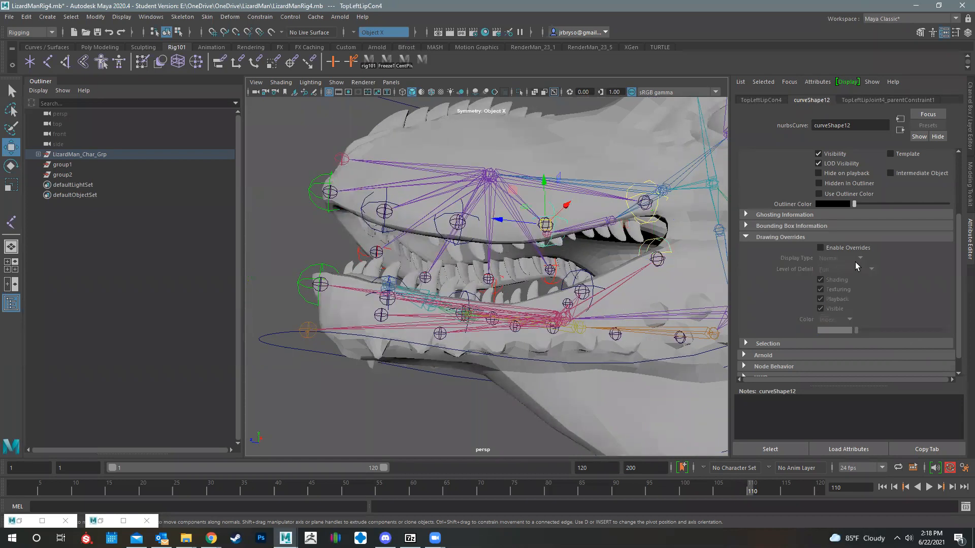
pyautogui.click(592, 280)
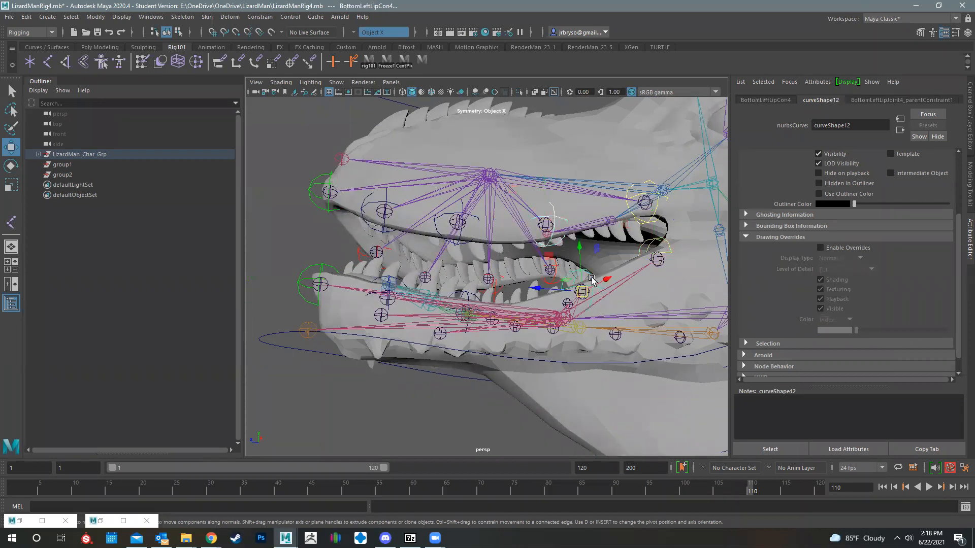
pyautogui.click(829, 244)
pyautogui.moveTo(871, 332); pyautogui.dragTo(918, 334)
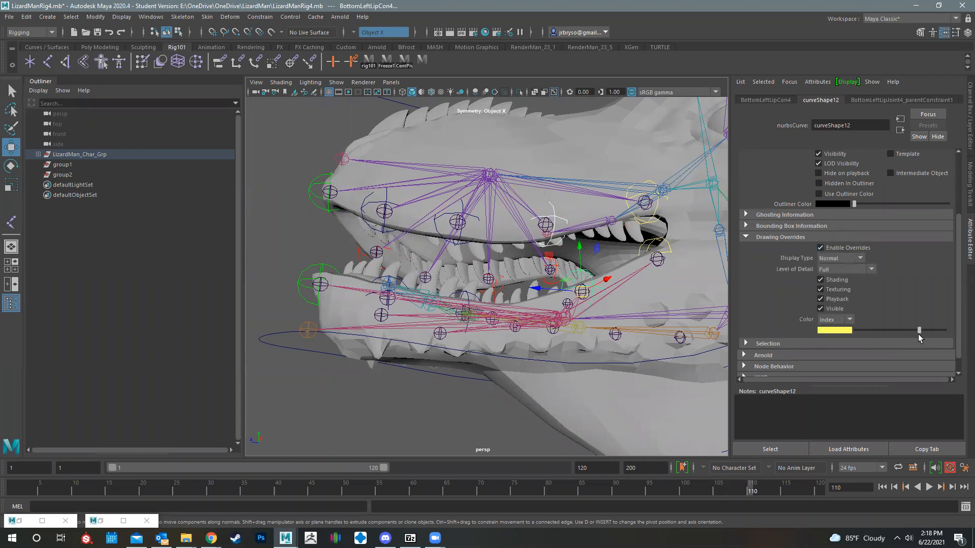
# Enable the drawing overrides for TopLeftLipCon4 and set its index color to yellow.
pyautogui.click(278, 128)
pyautogui.moveTo(436, 312)
pyautogui.keyDown('alt'); pyautogui.mouseDown()
pyautogui.moveTo(563, 219)
pyautogui.moveTo(546, 227)
pyautogui.mouseUp(); pyautogui.keyUp('alt')
pyautogui.click(547, 226)
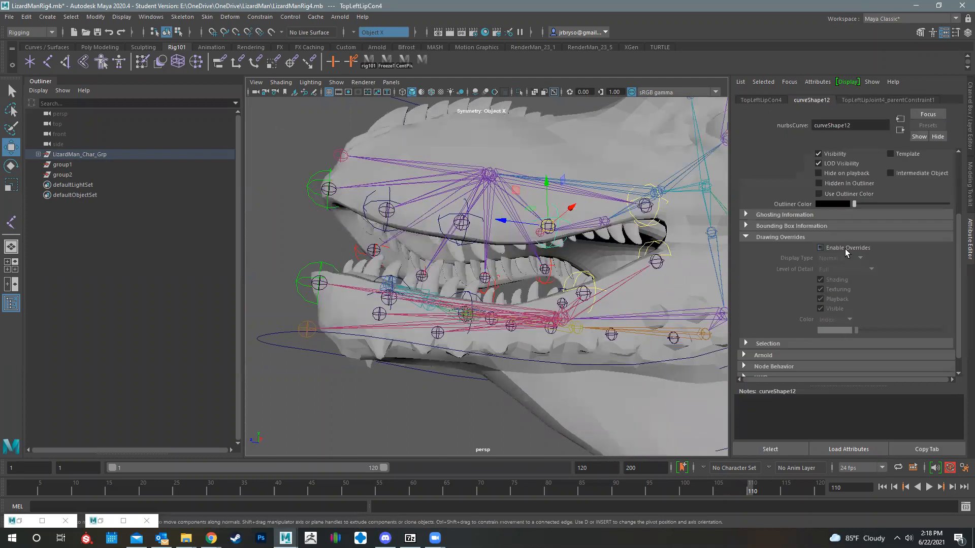
pyautogui.moveTo(908, 329); pyautogui.dragTo(916, 331)
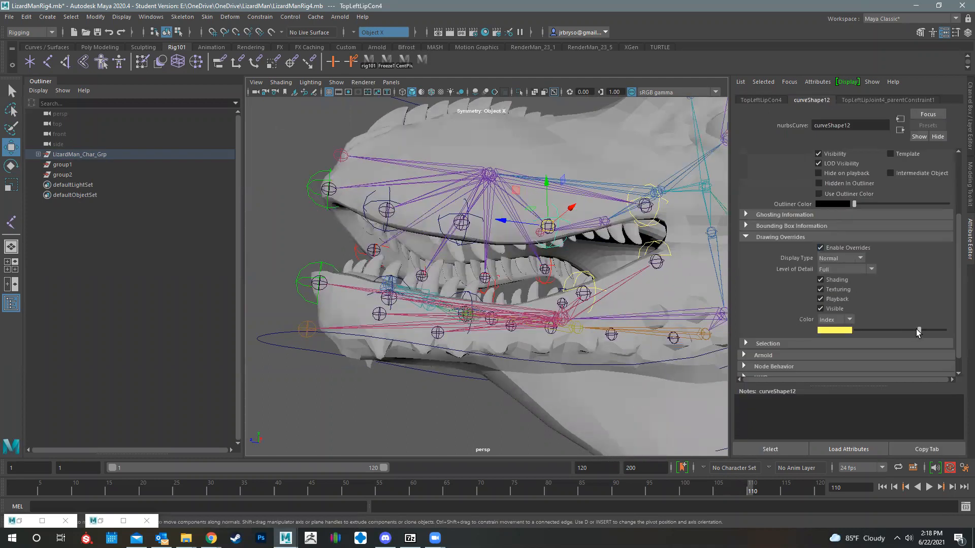
# Enable the drawing overrides for BottomLeftLipCon3 and set its index color to yellow.
pyautogui.click(469, 218)
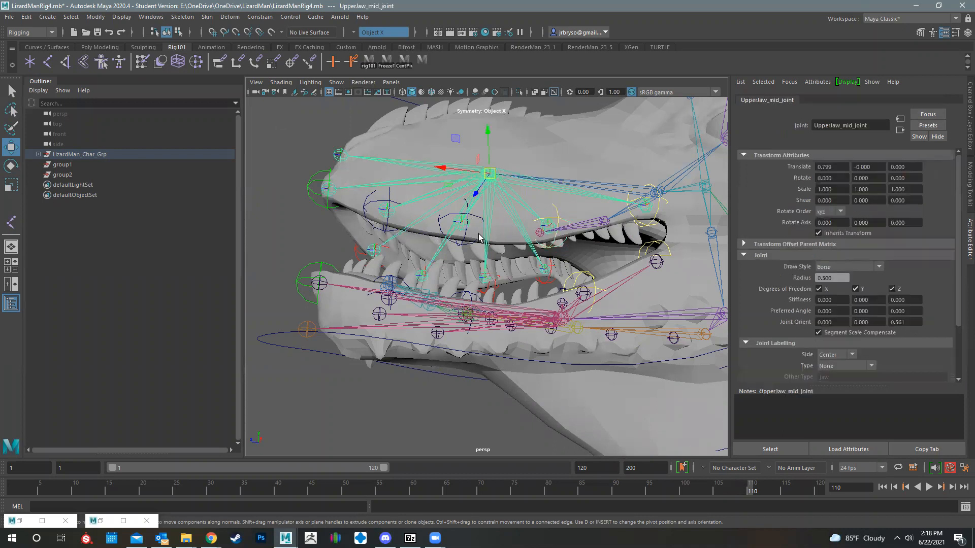
pyautogui.click(465, 313)
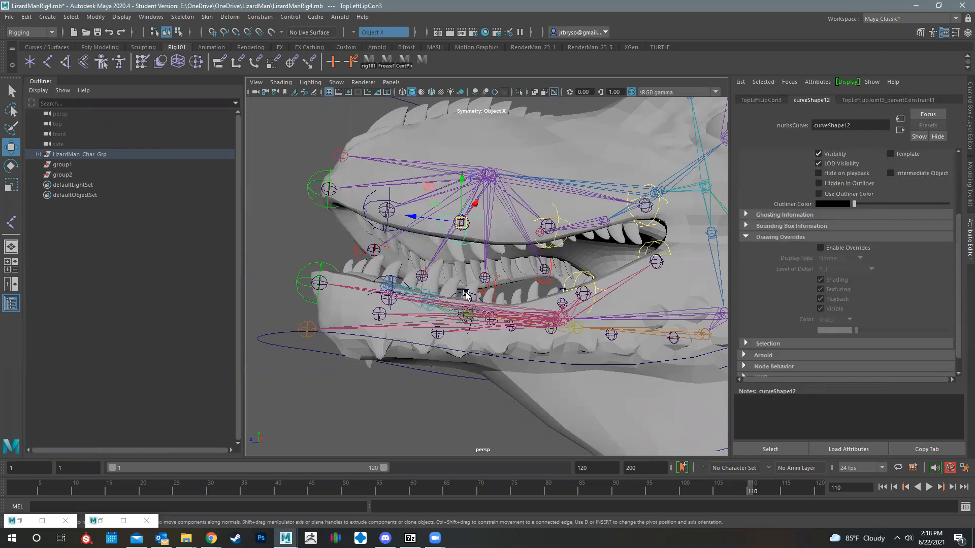
pyautogui.click(850, 248)
pyautogui.moveTo(857, 329); pyautogui.dragTo(918, 330)
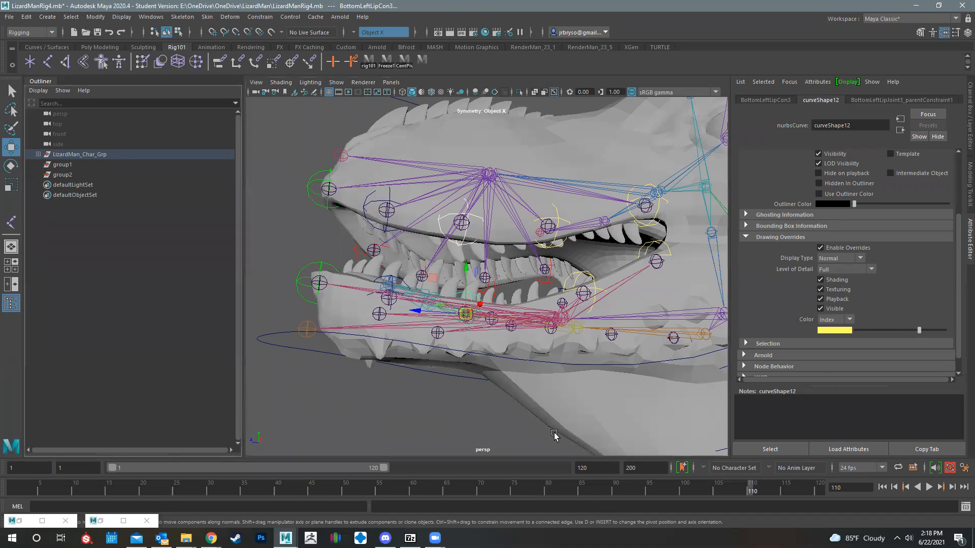
# Clear the selection and open the Script Editor.
pyautogui.click(417, 432)
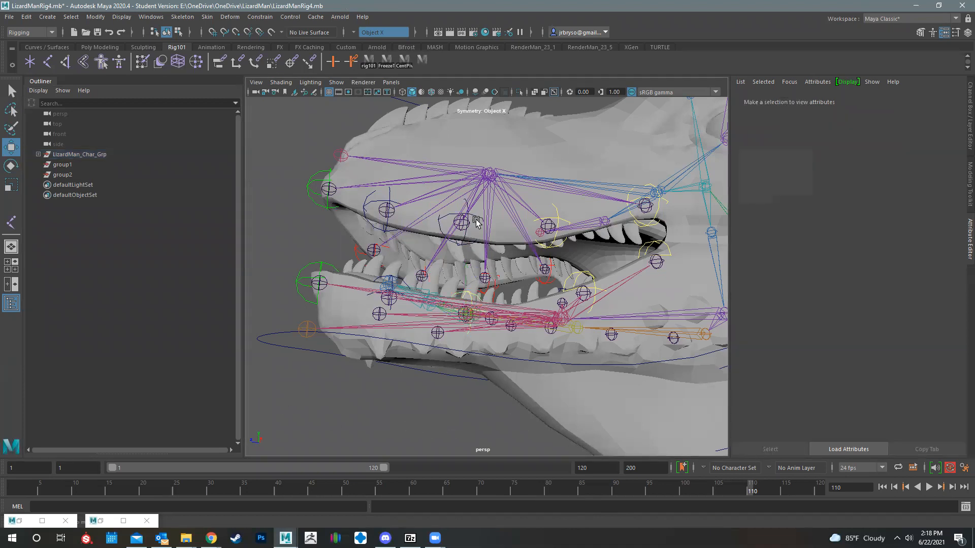
pyautogui.click(965, 507)
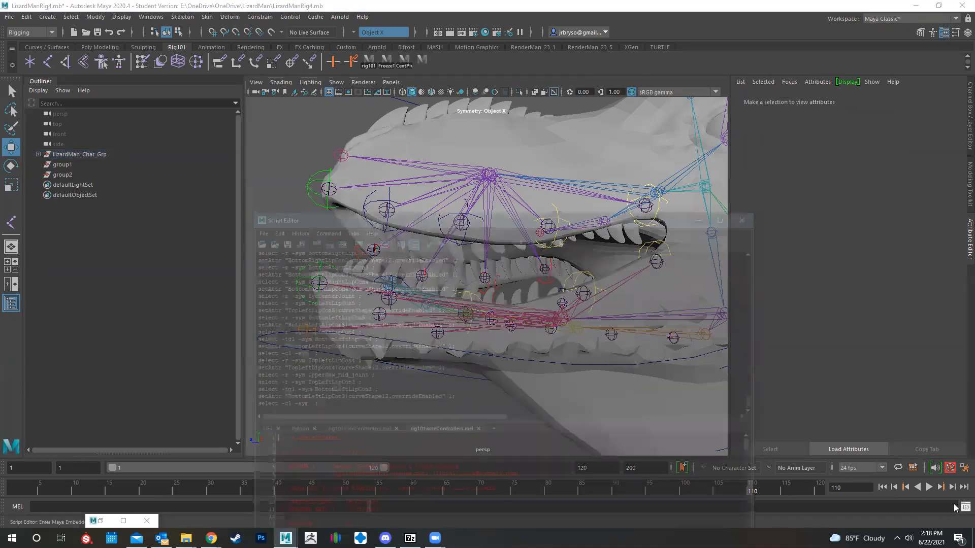
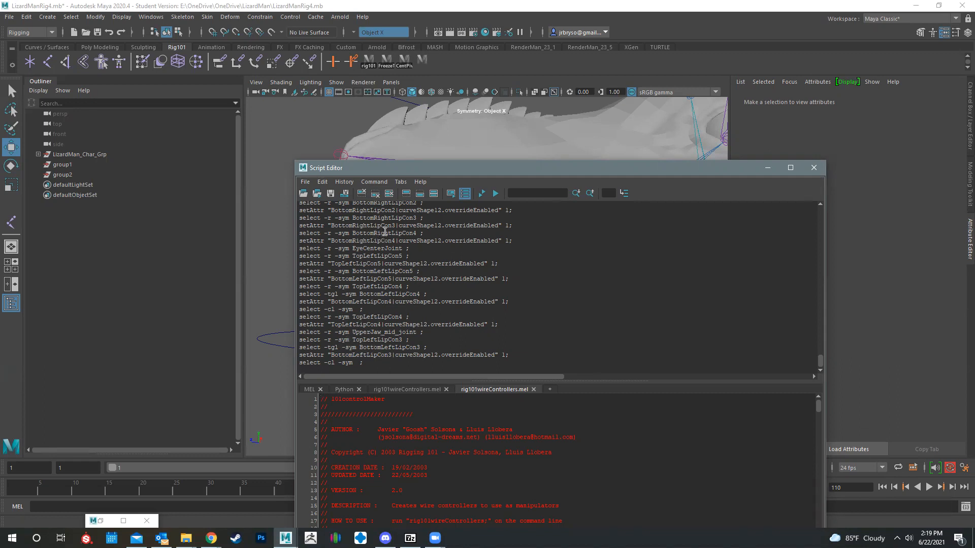
# Highlight the override-enabling command for BottomLeftLipCon4 in the Script Editor history, and minimize the editor.
pyautogui.moveTo(510, 301); pyautogui.dragTo(296, 298)
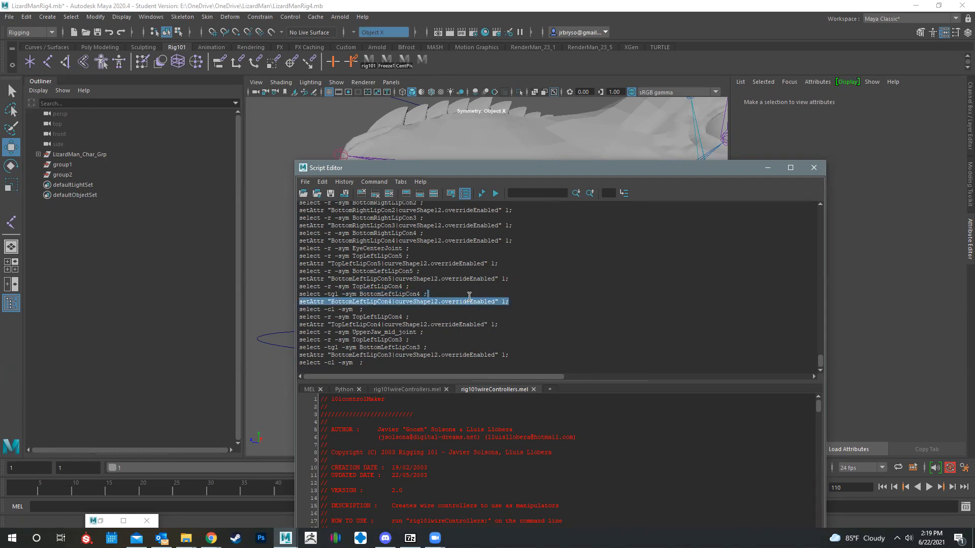
pyautogui.click(768, 168)
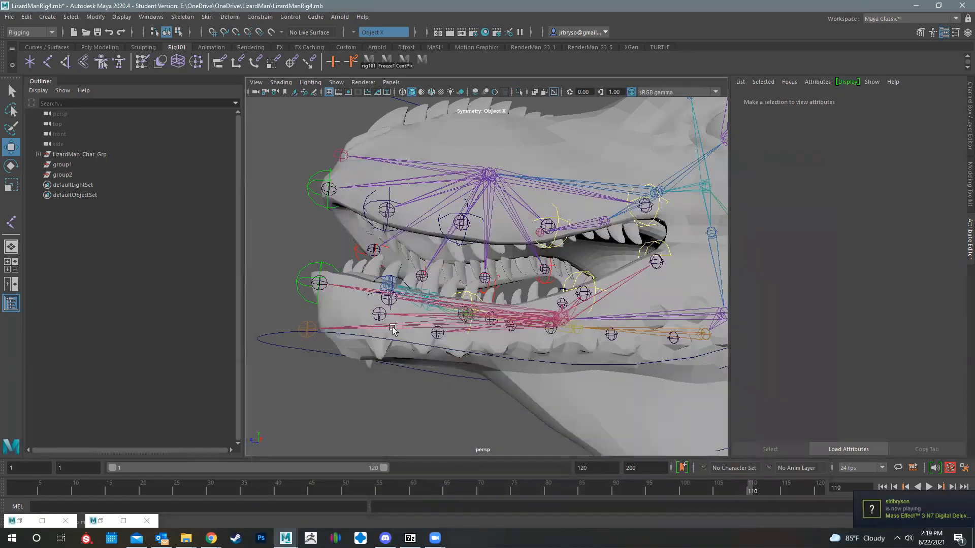
# Enable the drawing overrides for BottomLeftLipCon2 and set its index color to yellow.
pyautogui.keyDown('alt'); pyautogui.moveTo(414, 281); pyautogui.dragTo(419, 292); pyautogui.keyUp('alt')
pyautogui.click(408, 284)
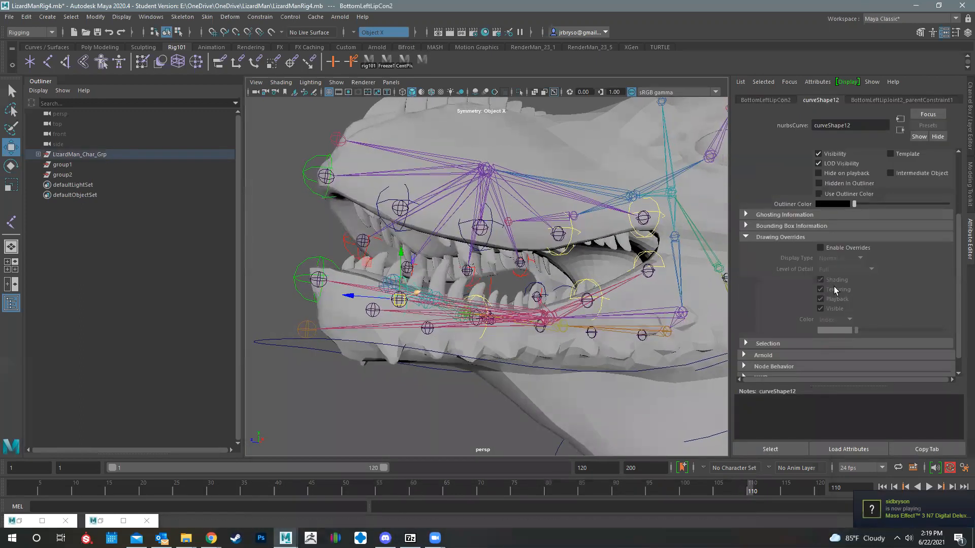
pyautogui.click(838, 249)
pyautogui.moveTo(872, 329); pyautogui.dragTo(905, 332)
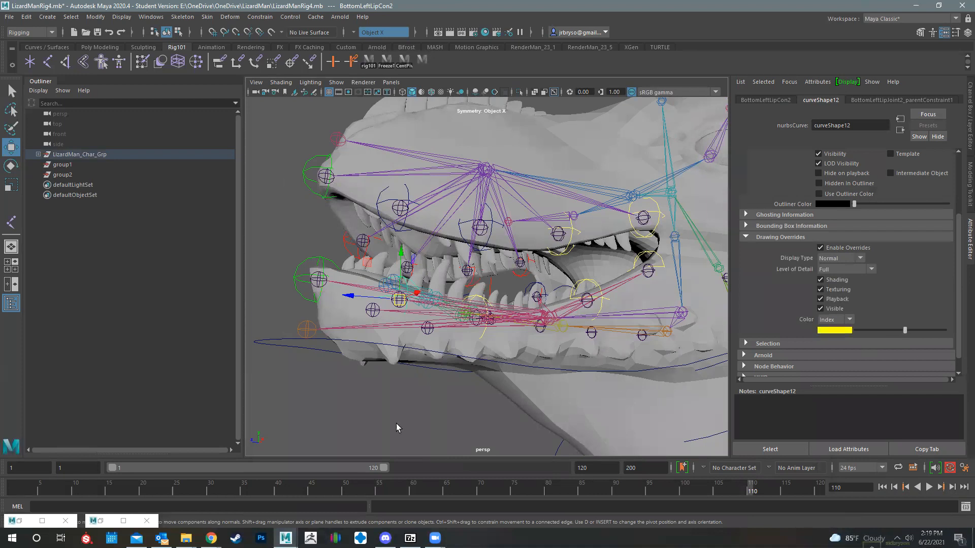
pyautogui.click(356, 427)
# Enable the drawing overrides for TopLeftLipCon3 and set its index color to yellow.
pyautogui.keyDown('alt'); pyautogui.moveTo(392, 412); pyautogui.dragTo(472, 401); pyautogui.keyUp('alt')
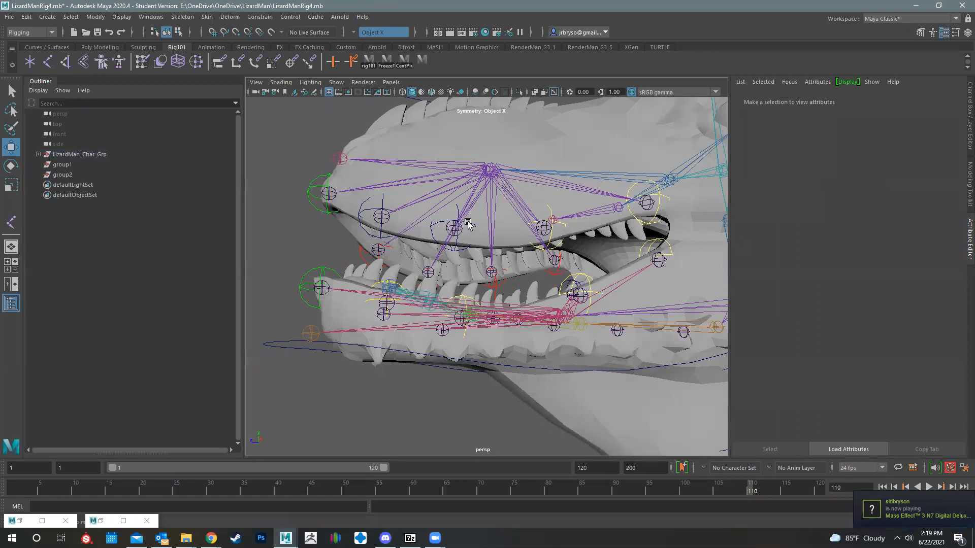
pyautogui.click(465, 222)
pyautogui.moveTo(855, 330); pyautogui.dragTo(904, 336)
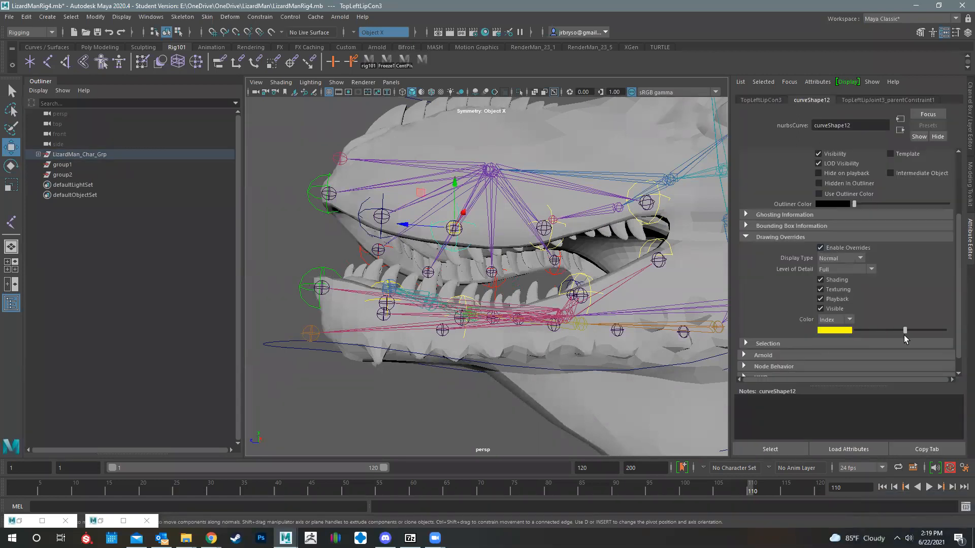
# Enable the drawing overrides for TopLeftLipCon2 and set its index color to light yellow.
pyautogui.click(367, 212)
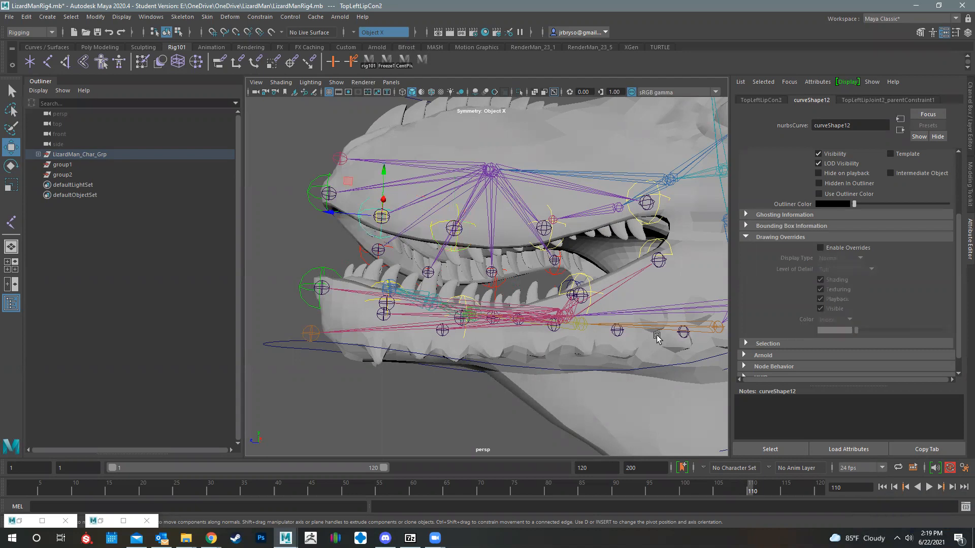
pyautogui.click(839, 248)
pyautogui.moveTo(877, 330); pyautogui.dragTo(919, 339)
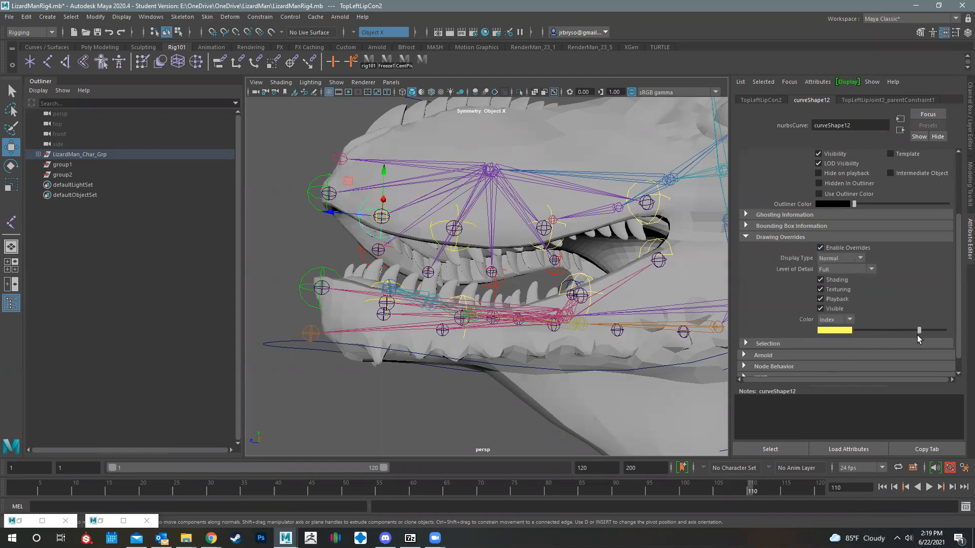
pyautogui.click(410, 409)
# Enable the drawing overrides for MouthCon around the lower jaw and set its index color to magenta.
pyautogui.keyDown('alt'); pyautogui.moveTo(392, 394); pyautogui.dragTo(429, 259); pyautogui.keyUp('alt')
pyautogui.keyDown('alt'); pyautogui.moveTo(495, 309); pyautogui.dragTo(588, 307); pyautogui.keyUp('alt')
pyautogui.click(586, 306)
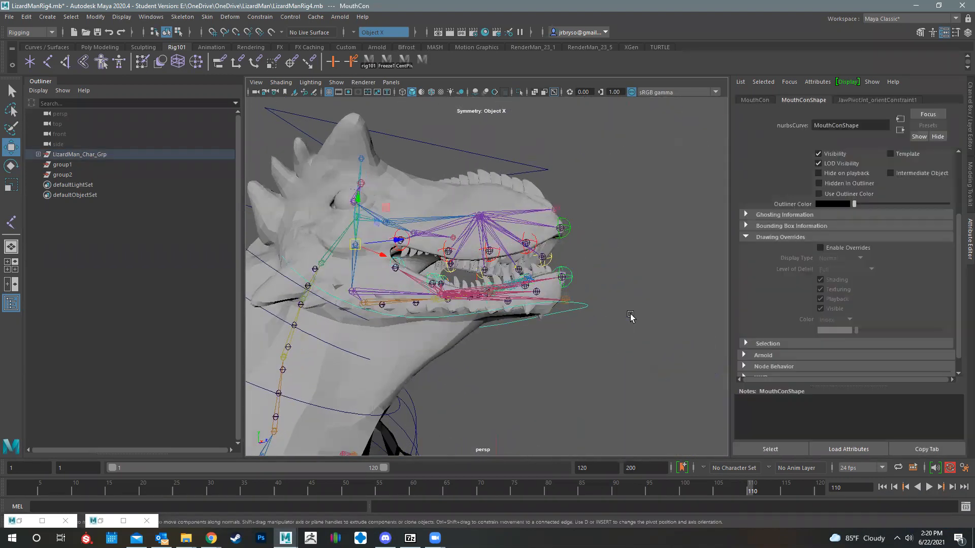
pyautogui.click(835, 244)
pyautogui.moveTo(863, 329); pyautogui.dragTo(882, 328)
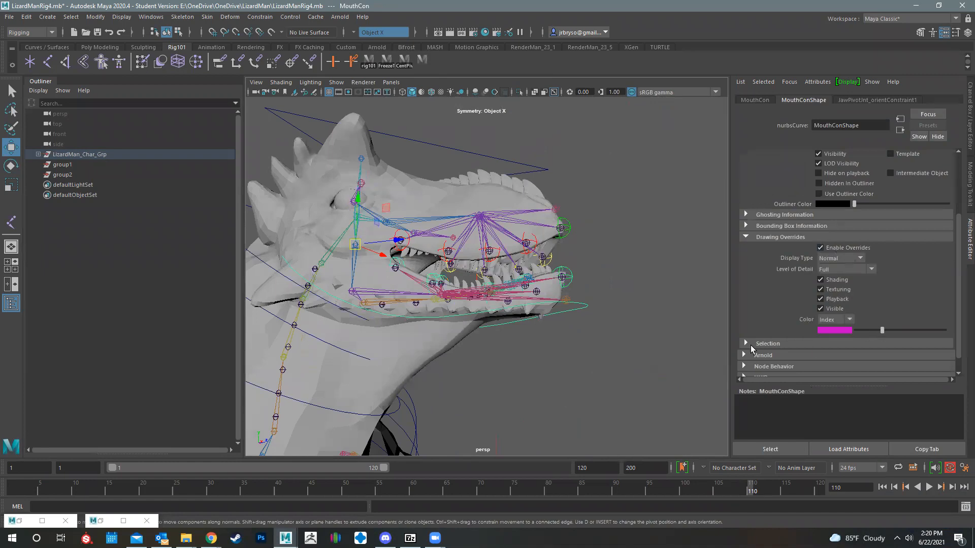
pyautogui.click(590, 371)
# Enable the drawing overrides for HeadCon above the head and set its index color to olive green.
pyautogui.moveTo(589, 370)
pyautogui.keyDown('alt'); pyautogui.mouseDown()
pyautogui.moveTo(550, 330)
pyautogui.moveTo(577, 370)
pyautogui.moveTo(616, 344)
pyautogui.moveTo(577, 359)
pyautogui.mouseUp(); pyautogui.keyUp('alt')
pyautogui.click(534, 171)
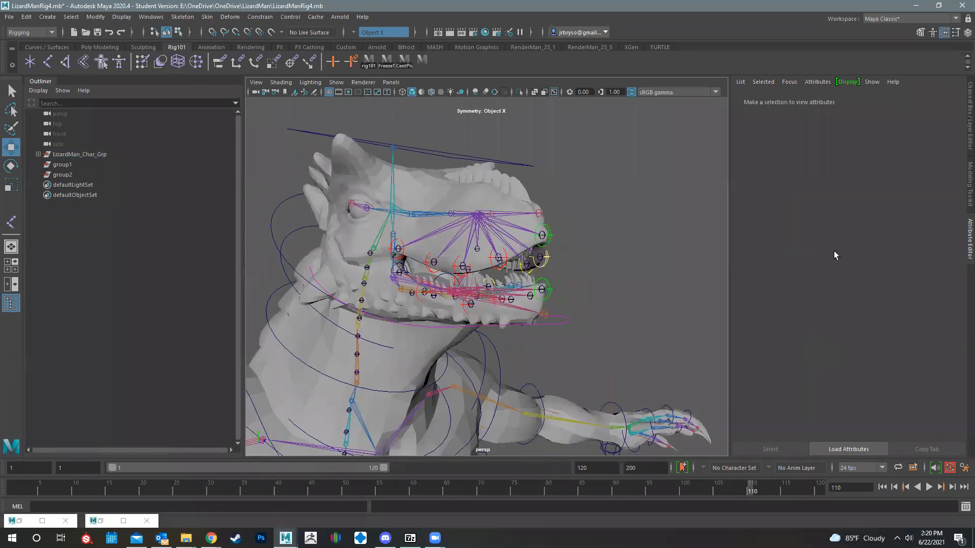
pyautogui.click(836, 247)
pyautogui.moveTo(912, 331)
pyautogui.mouseDown()
pyautogui.moveTo(942, 333)
pyautogui.moveTo(927, 330)
pyautogui.mouseUp()
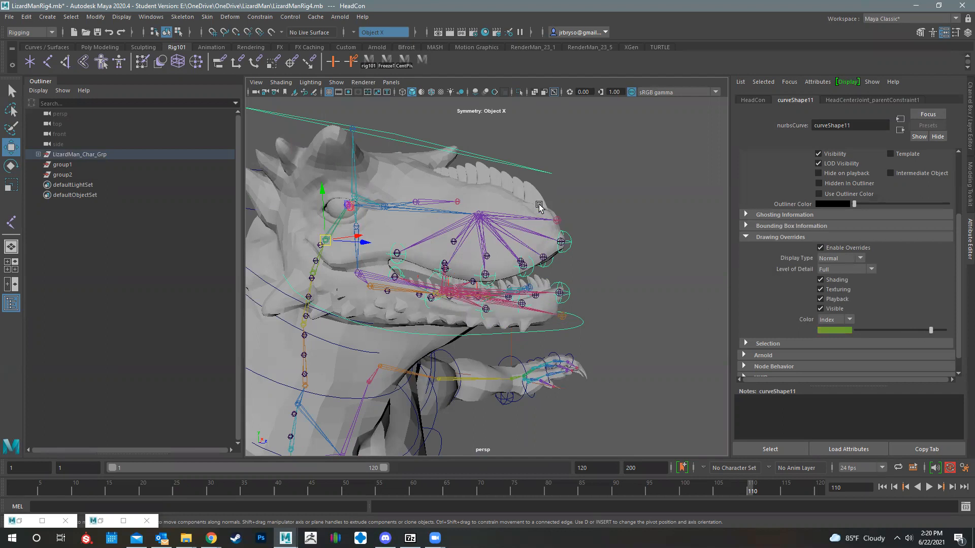
pyautogui.click(684, 262)
# Enable the drawing overrides for RootCon around the hips and set its index color to dark red.
pyautogui.keyDown('alt'); pyautogui.moveTo(596, 264); pyautogui.dragTo(566, 333); pyautogui.keyUp('alt')
pyautogui.scroll(5, 574, 333)
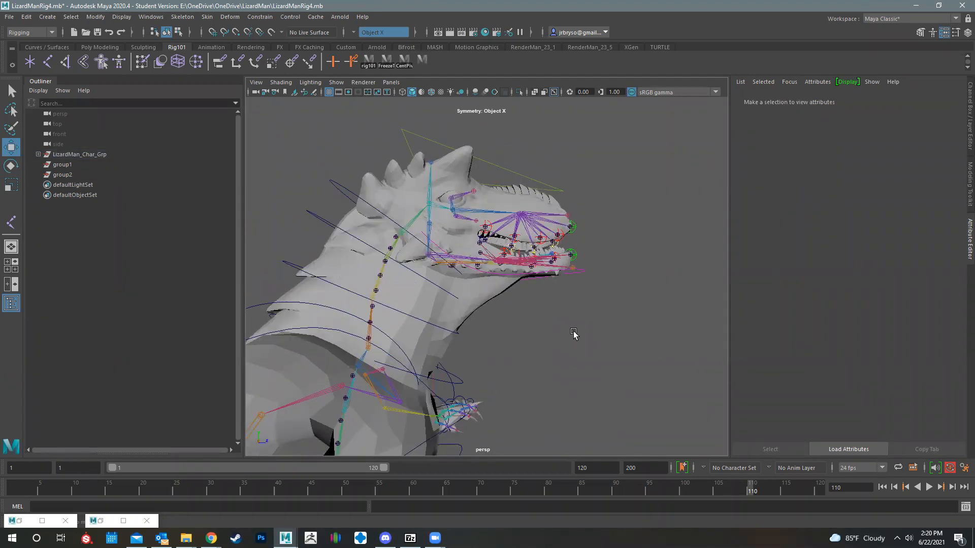
pyautogui.keyDown('alt'); pyautogui.moveTo(530, 273); pyautogui.dragTo(609, 312); pyautogui.keyUp('alt')
pyautogui.keyDown('alt'); pyautogui.moveTo(571, 426); pyautogui.dragTo(559, 309, button='middle'); pyautogui.keyUp('alt')
pyautogui.keyDown('alt'); pyautogui.moveTo(559, 309); pyautogui.dragTo(513, 339); pyautogui.keyUp('alt')
pyautogui.scroll(-3, 513, 339)
pyautogui.click(510, 329)
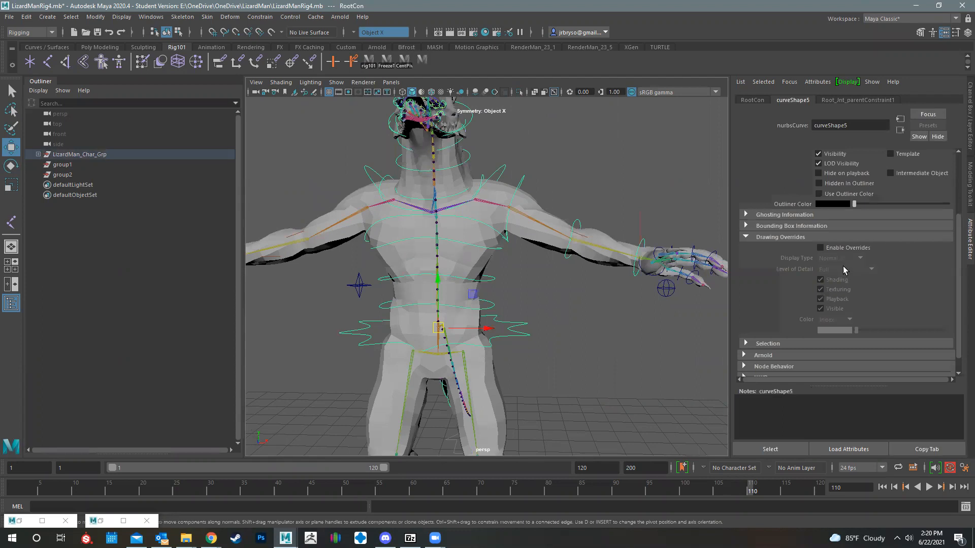
pyautogui.click(819, 247)
pyautogui.moveTo(864, 330); pyautogui.dragTo(869, 331)
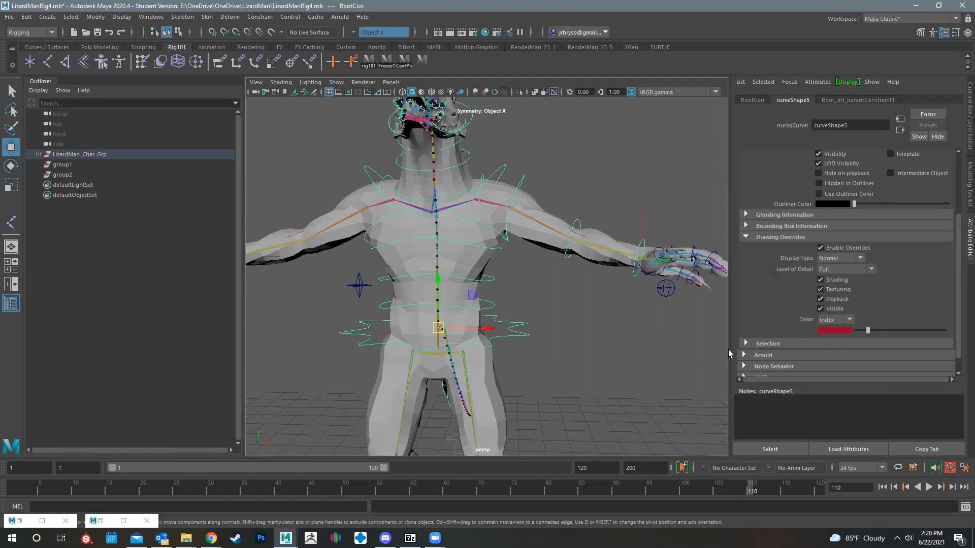
pyautogui.click(586, 348)
# Enable the drawing overrides for WorldCon, the outer ground ring, and set its index color to blue.
pyautogui.keyDown('alt'); pyautogui.moveTo(460, 360); pyautogui.dragTo(492, 363); pyautogui.keyUp('alt')
pyautogui.keyDown('alt'); pyautogui.moveTo(491, 363); pyautogui.dragTo(428, 428, button='right'); pyautogui.keyUp('alt')
pyautogui.keyDown('alt'); pyautogui.moveTo(429, 428); pyautogui.dragTo(406, 264); pyautogui.keyUp('alt')
pyautogui.keyDown('alt'); pyautogui.moveTo(508, 457); pyautogui.dragTo(526, 357, button='middle'); pyautogui.keyUp('alt')
pyautogui.keyDown('alt'); pyautogui.moveTo(527, 356); pyautogui.dragTo(761, 331); pyautogui.keyUp('alt')
pyautogui.click(659, 355)
pyautogui.click(840, 245)
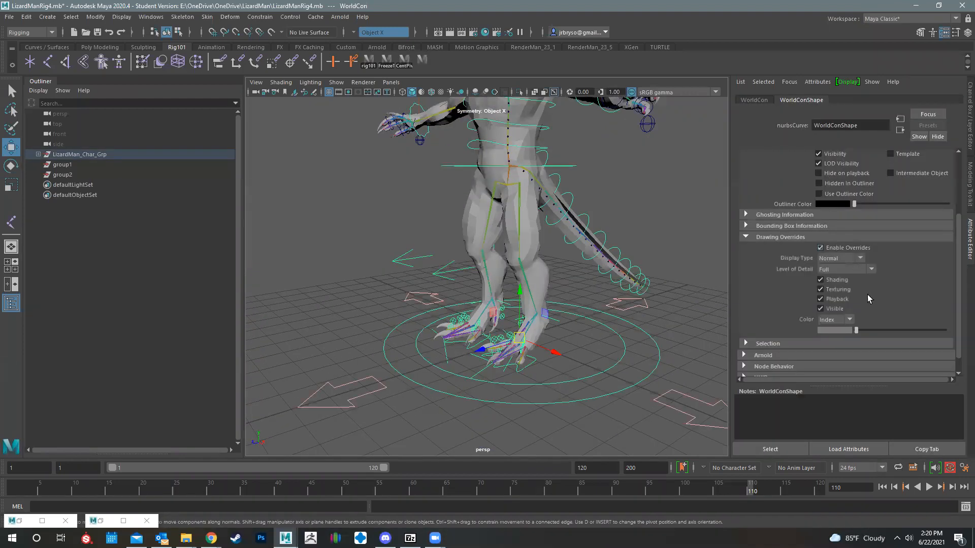
pyautogui.moveTo(863, 331); pyautogui.dragTo(873, 331)
pyautogui.click(658, 329)
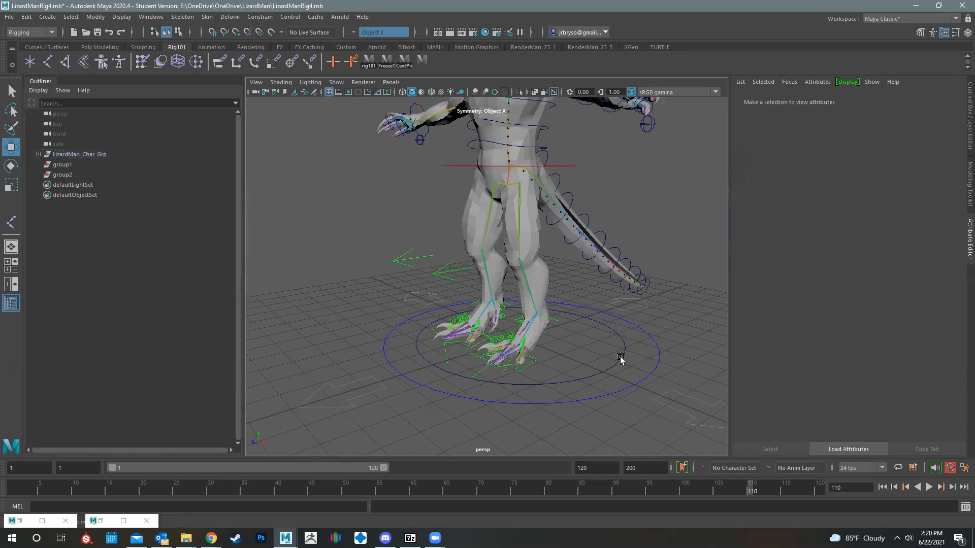
# Enable the drawing overrides for PlacementCon, the inner ground ring, and change its index color.
pyautogui.click(620, 358)
pyautogui.click(820, 247)
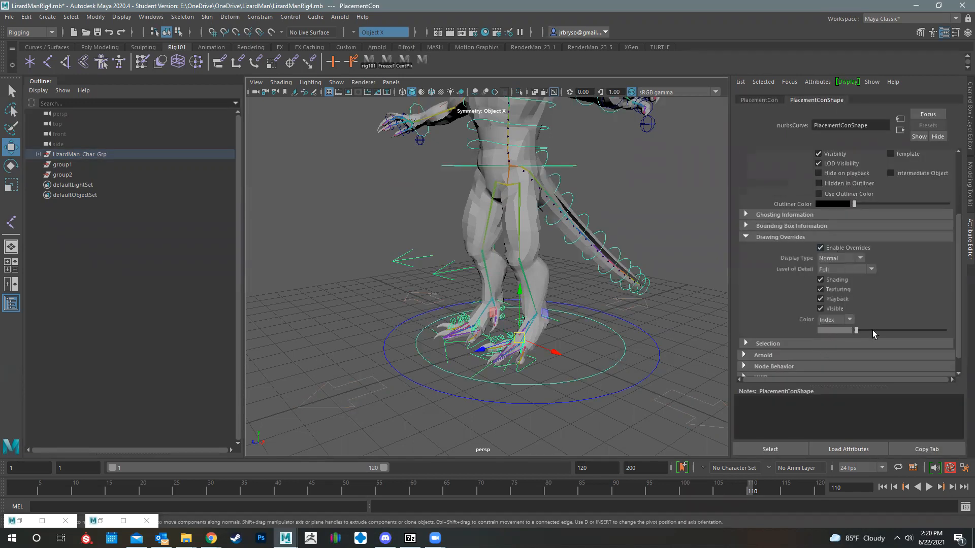
pyautogui.moveTo(884, 329); pyautogui.dragTo(883, 332)
pyautogui.click(683, 308)
# Show the channel values of TopRightLipCon4 on the upper lip and save the scene.
pyautogui.keyDown('alt'); pyautogui.moveTo(652, 392); pyautogui.dragTo(550, 317); pyautogui.keyUp('alt')
pyautogui.scroll(-5, 549, 317)
pyautogui.keyDown('alt'); pyautogui.moveTo(452, 325); pyautogui.dragTo(585, 284); pyautogui.keyUp('alt')
pyautogui.keyDown('alt'); pyautogui.moveTo(585, 284); pyautogui.dragTo(572, 326, button='middle'); pyautogui.keyUp('alt')
pyautogui.scroll(5, 556, 300)
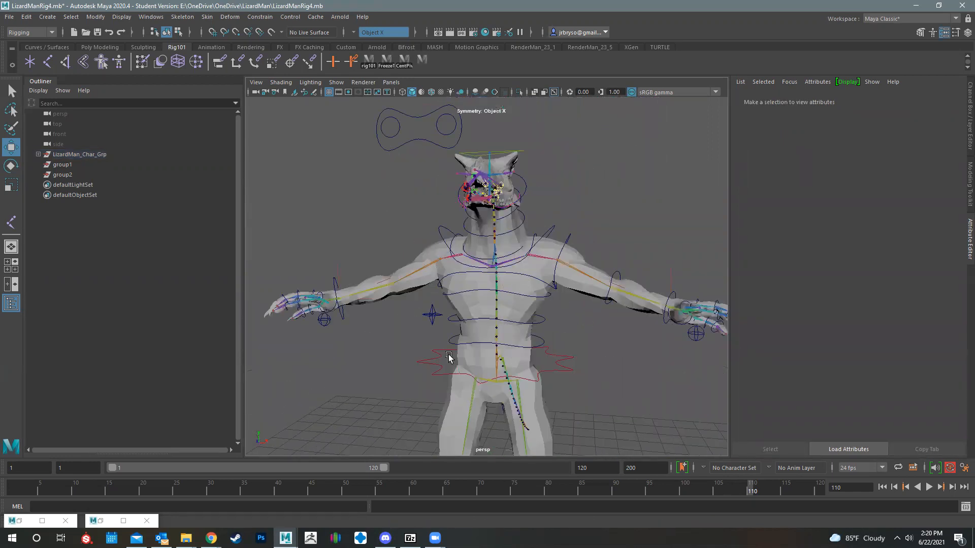
pyautogui.keyDown('alt'); pyautogui.moveTo(450, 359); pyautogui.dragTo(590, 324); pyautogui.keyUp('alt')
pyautogui.scroll(10, 544, 264)
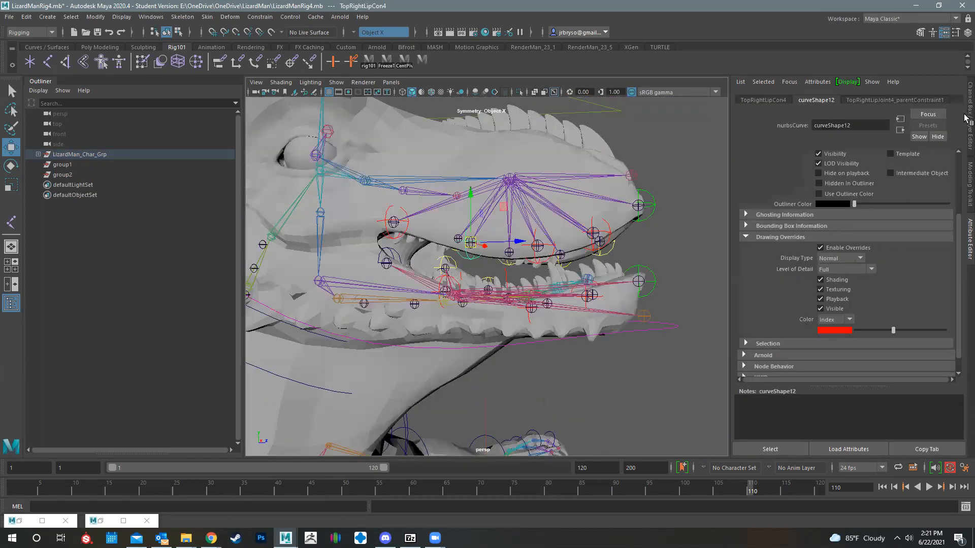
pyautogui.click(966, 118)
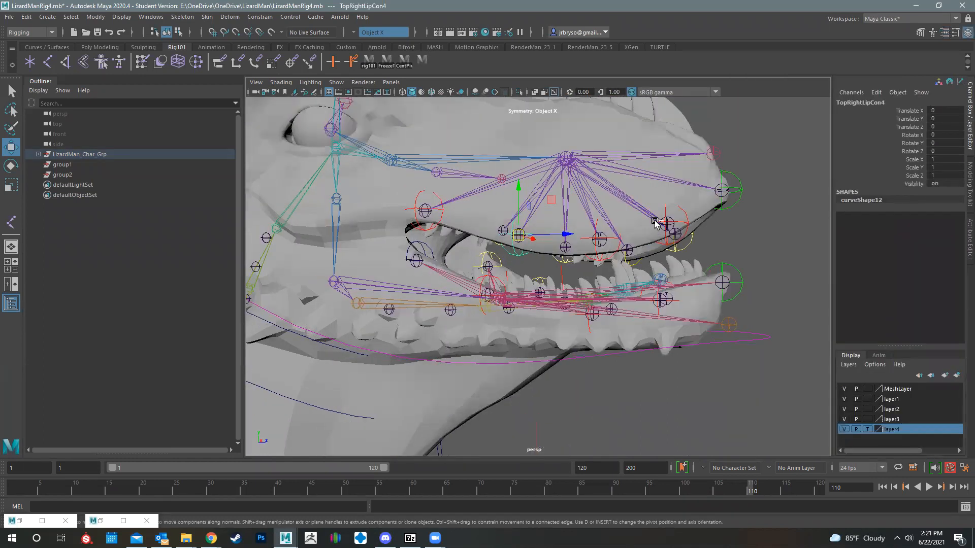
pyautogui.hotkey('ctrl', 's')
# Enable the drawing overrides for BottomRightLipCon5 at the corner of the mouth and set its index color to red.
pyautogui.click(482, 277)
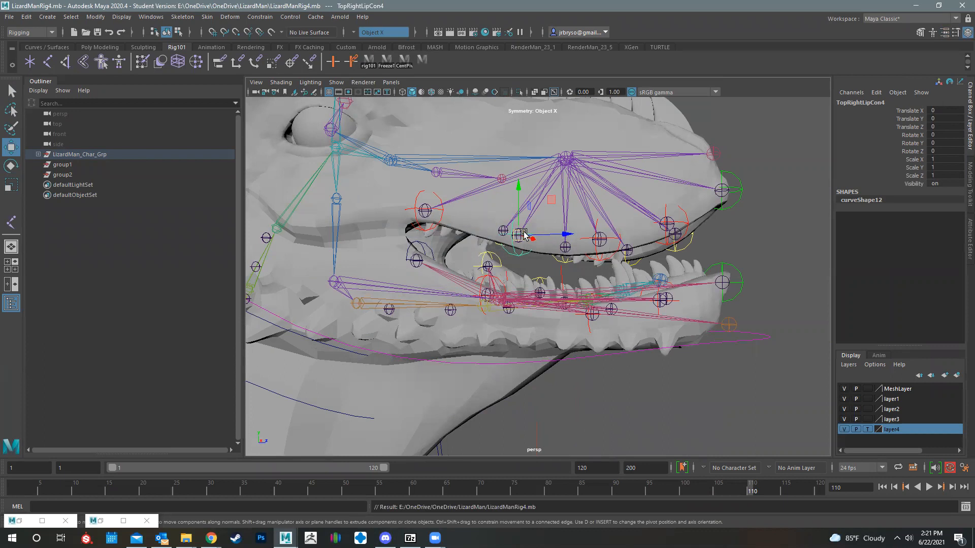
pyautogui.click(418, 243)
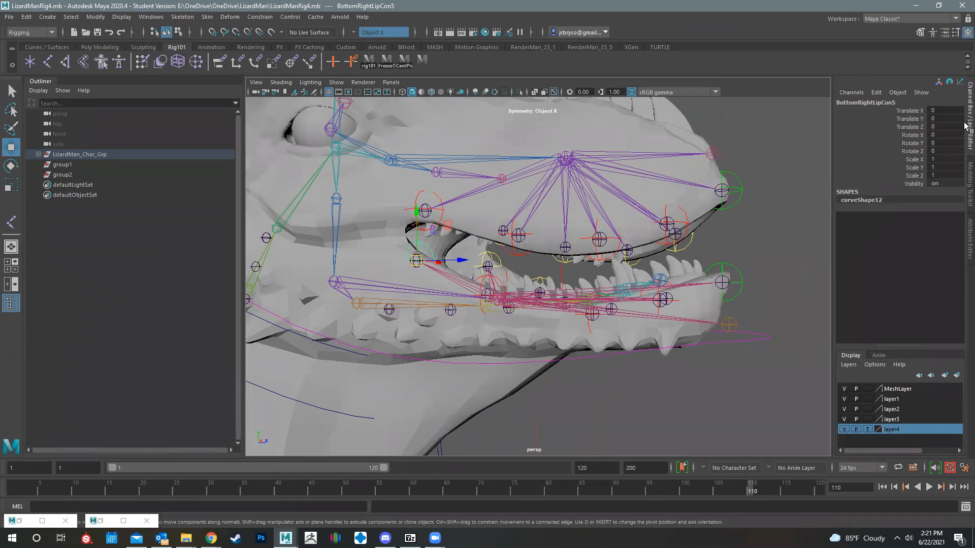
pyautogui.click(969, 231)
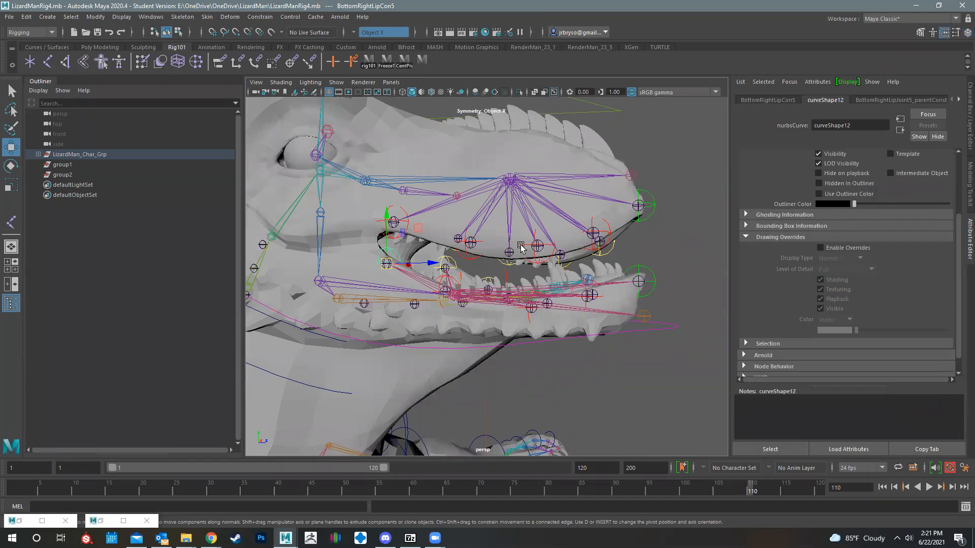
pyautogui.click(846, 249)
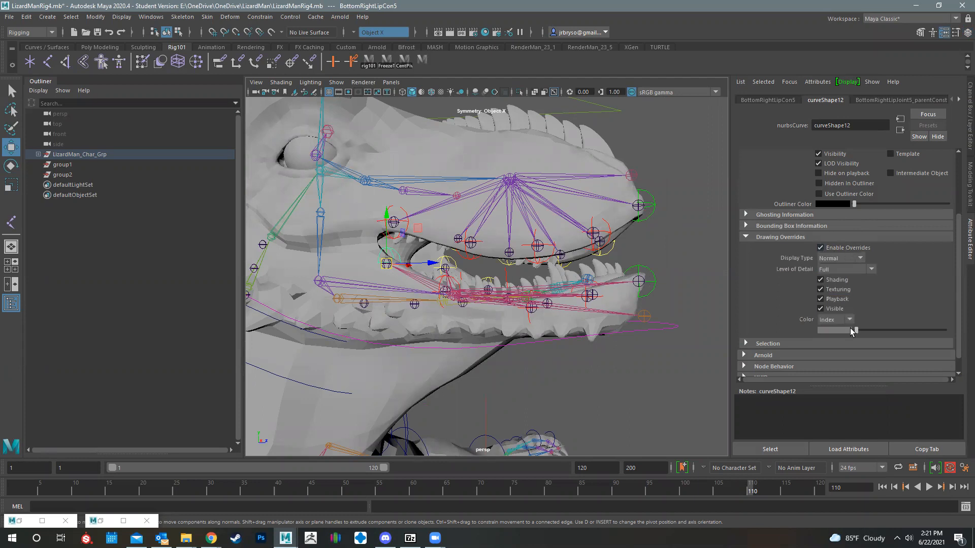
pyautogui.moveTo(854, 328); pyautogui.dragTo(894, 331)
pyautogui.click(672, 253)
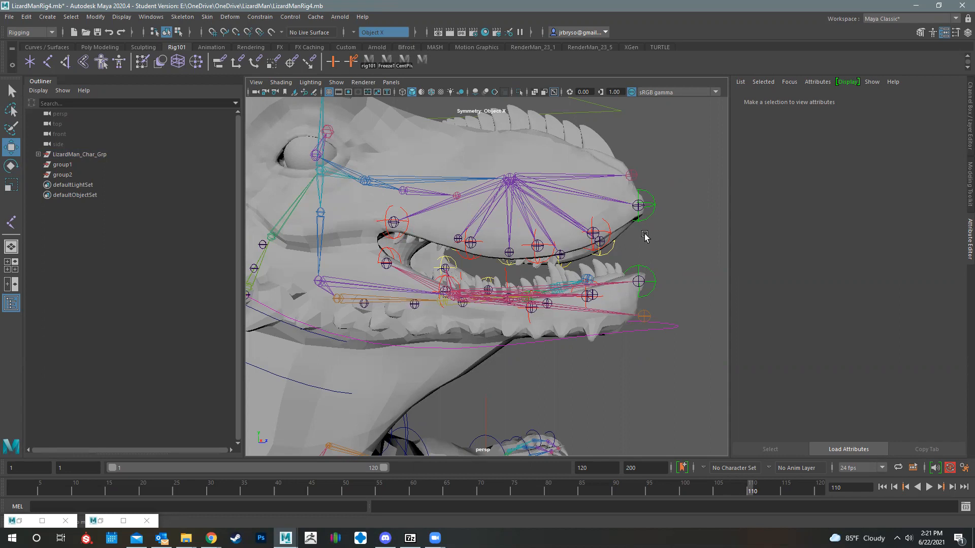
# Select the BodyGeo mesh, inspect the lip controllers around the mouth, and make the mesh a live surface.
pyautogui.click(614, 214)
pyautogui.keyDown('alt'); pyautogui.moveTo(459, 254); pyautogui.dragTo(427, 261); pyautogui.keyUp('alt')
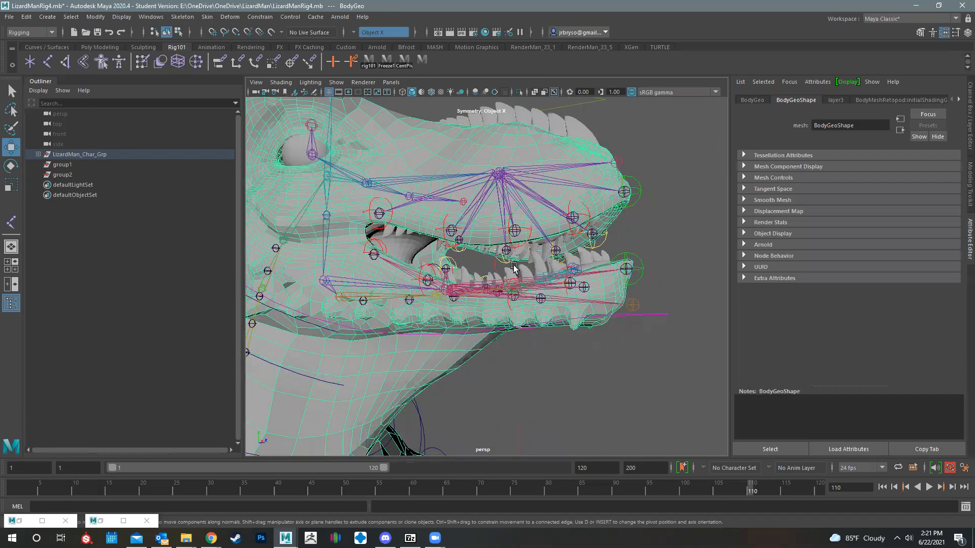
pyautogui.scroll(3, 514, 267)
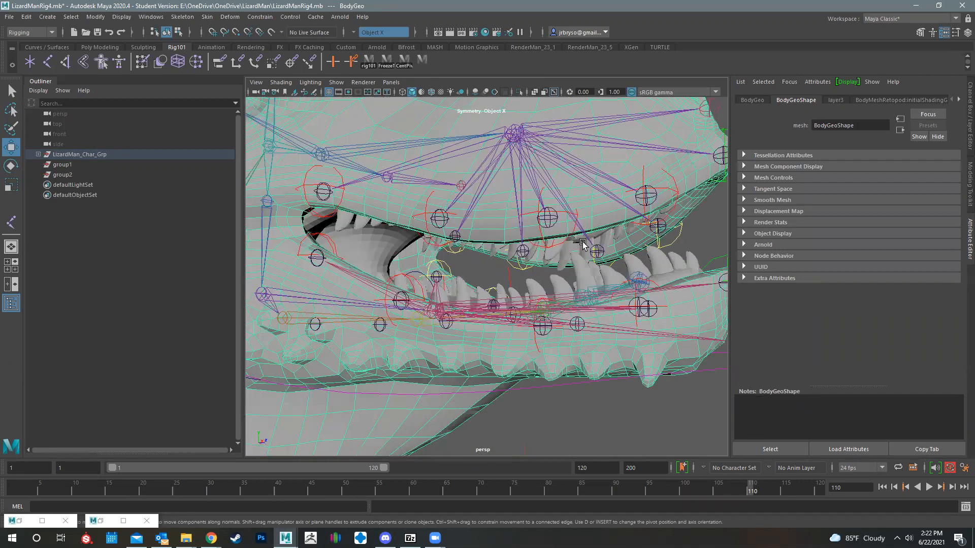
pyautogui.scroll(1, 582, 245)
pyautogui.keyDown('alt'); pyautogui.moveTo(585, 242); pyautogui.dragTo(526, 221); pyautogui.keyUp('alt')
pyautogui.scroll(-2, 315, 204)
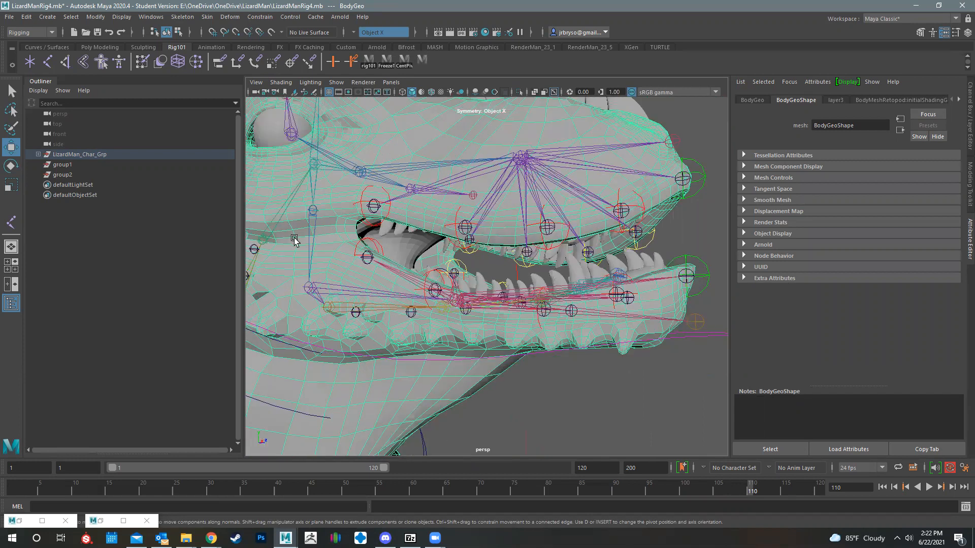
pyautogui.keyDown('alt'); pyautogui.moveTo(615, 260); pyautogui.dragTo(972, 155); pyautogui.keyUp('alt')
pyautogui.keyDown('alt'); pyautogui.moveTo(966, 116); pyautogui.dragTo(293, 150); pyautogui.keyUp('alt')
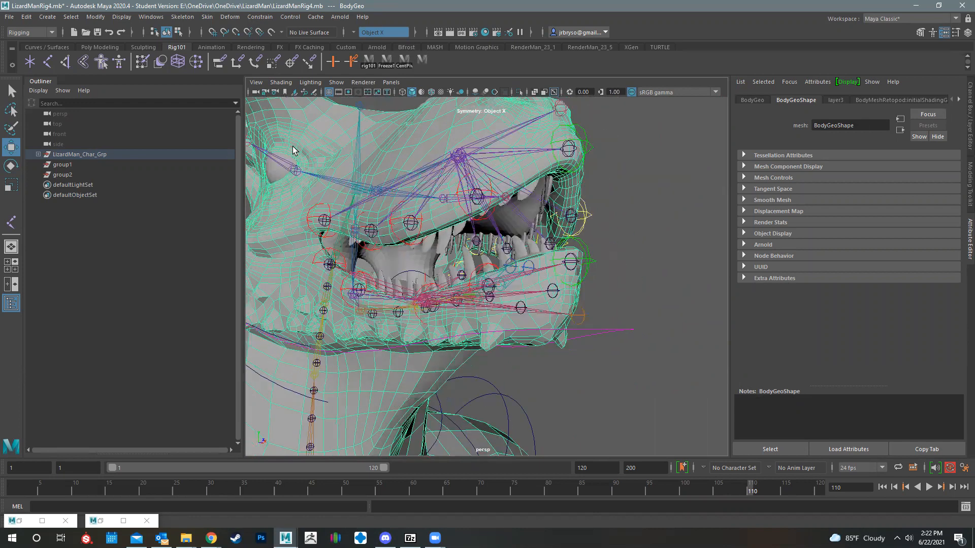
pyautogui.keyDown('alt'); pyautogui.moveTo(444, 211); pyautogui.dragTo(426, 207); pyautogui.keyUp('alt')
pyautogui.click(272, 32)
pyautogui.keyDown('alt'); pyautogui.moveTo(363, 191); pyautogui.dragTo(699, 215); pyautogui.keyUp('alt')
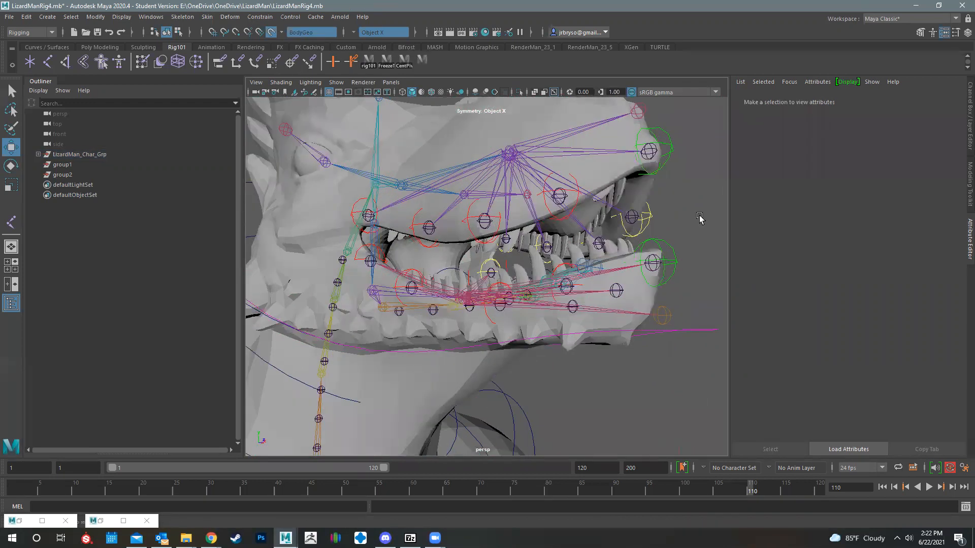
# Show the channel values and move BottomLipCon1 at the front of the lower jaw to about -0.052 in Translate Y.
pyautogui.click(969, 126)
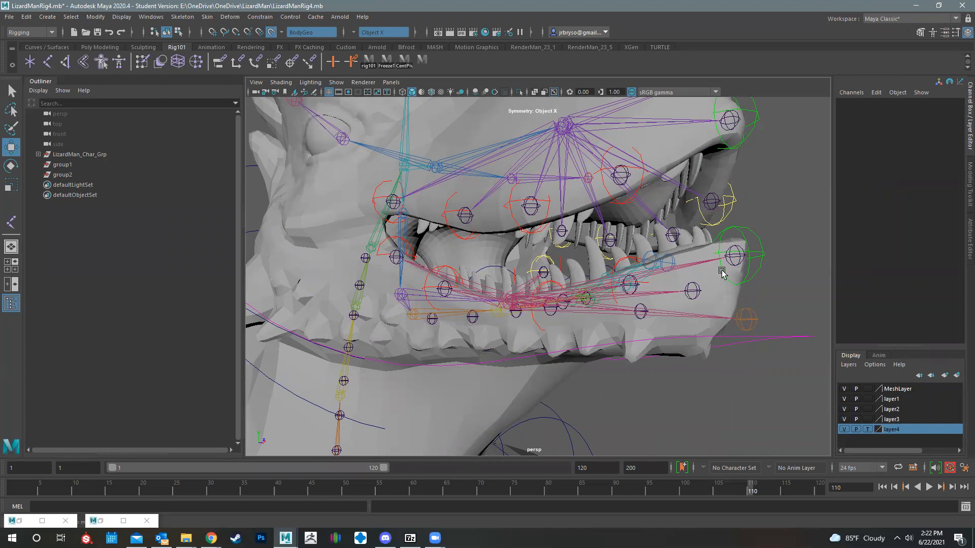
pyautogui.click(754, 233)
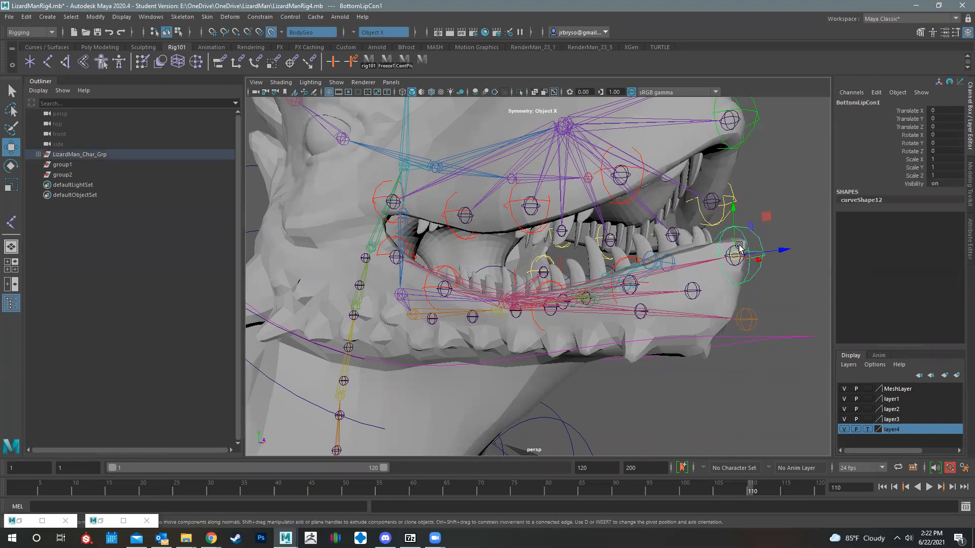
pyautogui.moveTo(737, 252)
pyautogui.mouseDown()
pyautogui.moveTo(750, 283)
pyautogui.moveTo(740, 271)
pyautogui.mouseUp()
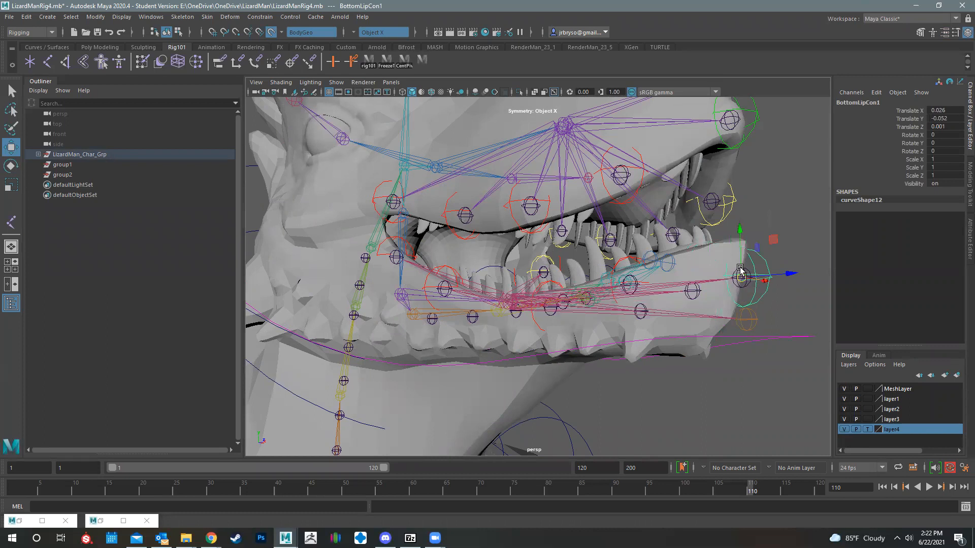
# Undo the last move of BottomLipCon1 at the front of the lower jaw and save the scene.
pyautogui.hotkey('ctrl', 'z')
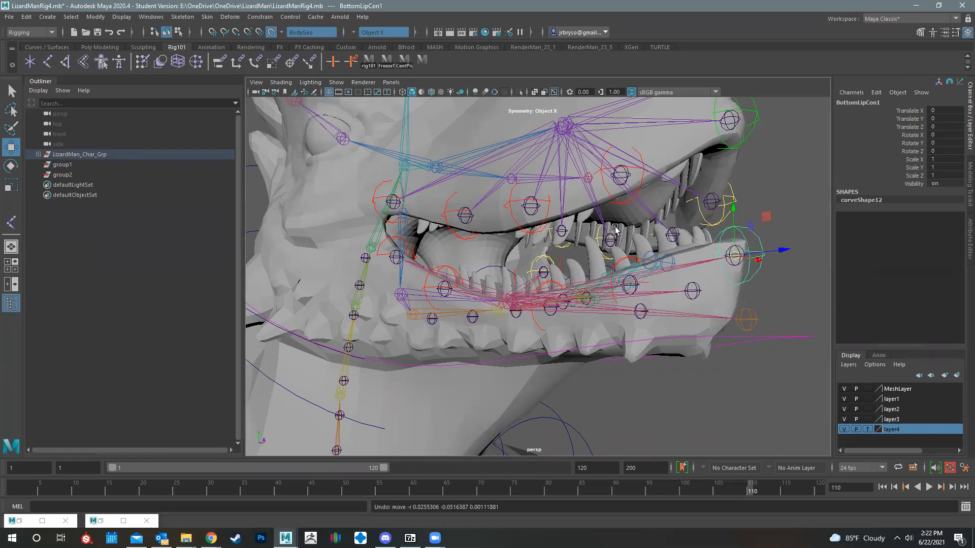
pyautogui.moveTo(673, 234)
pyautogui.keyDown('alt'); pyautogui.mouseDown()
pyautogui.moveTo(691, 245)
pyautogui.moveTo(669, 231)
pyautogui.mouseUp(); pyautogui.keyUp('alt')
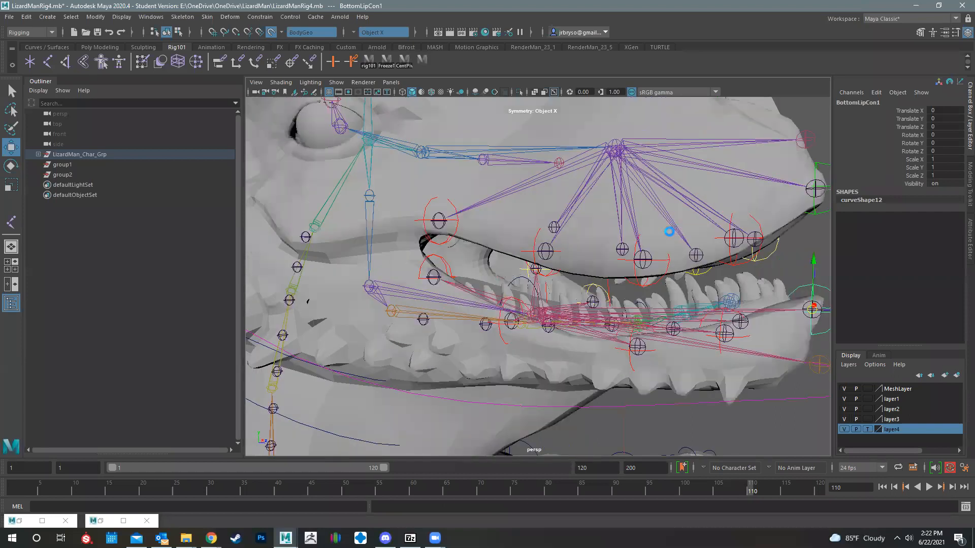
pyautogui.hotkey('ctrl', 's')
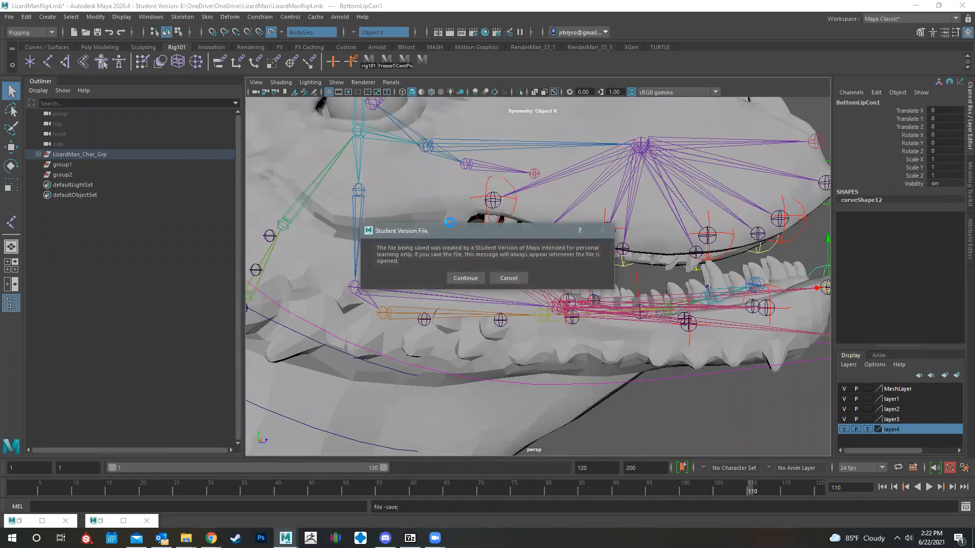
pyautogui.click(464, 279)
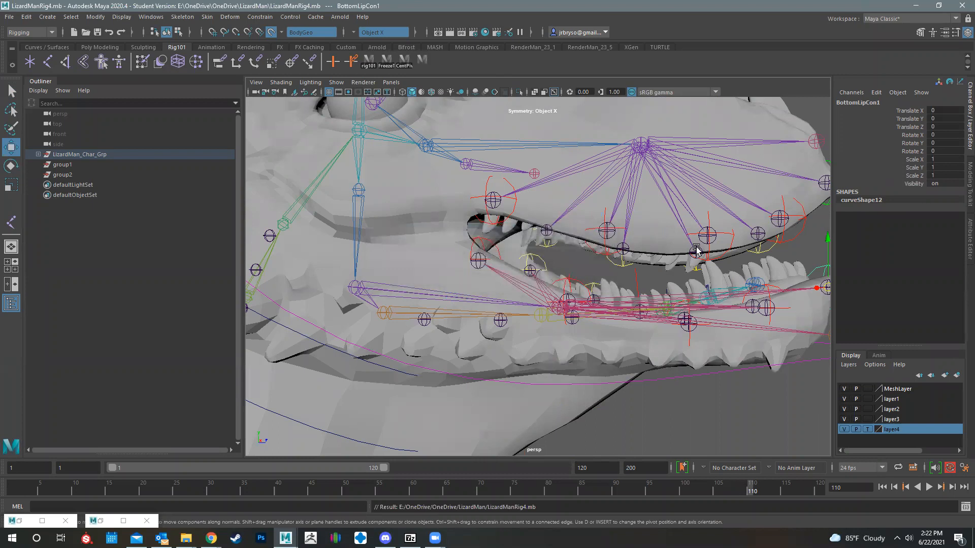
# Hide the joints in the perspective view so that only the meshes and control curves are displayed.
pyautogui.keyDown('alt'); pyautogui.moveTo(637, 252); pyautogui.dragTo(589, 282); pyautogui.keyUp('alt')
pyautogui.scroll(2, 589, 282)
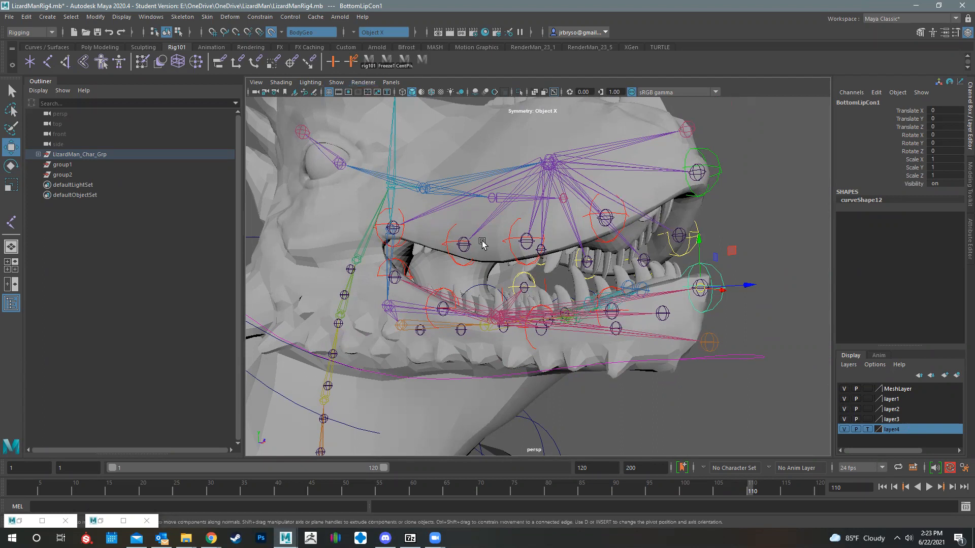
pyautogui.scroll(-10, 478, 300)
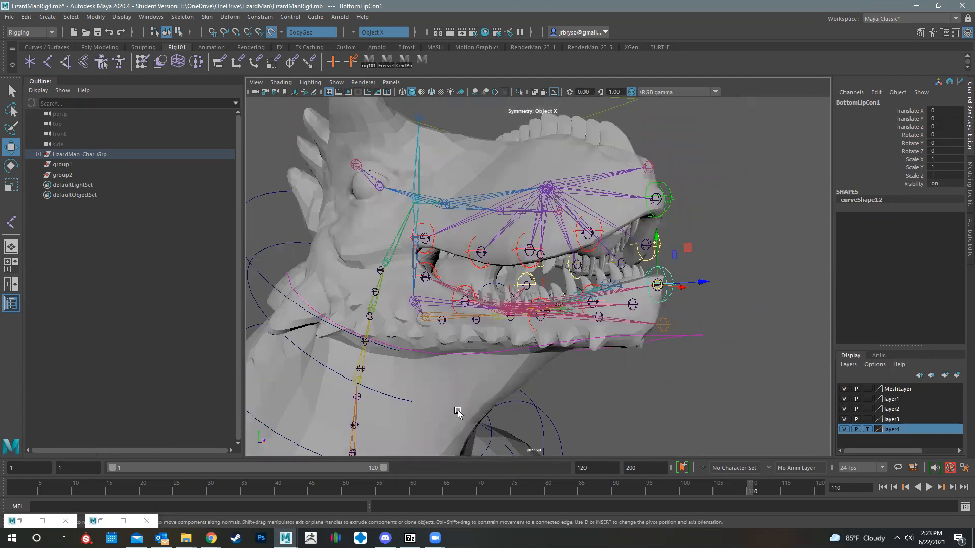
pyautogui.keyDown('alt'); pyautogui.moveTo(469, 301); pyautogui.dragTo(460, 251, button='middle'); pyautogui.keyUp('alt')
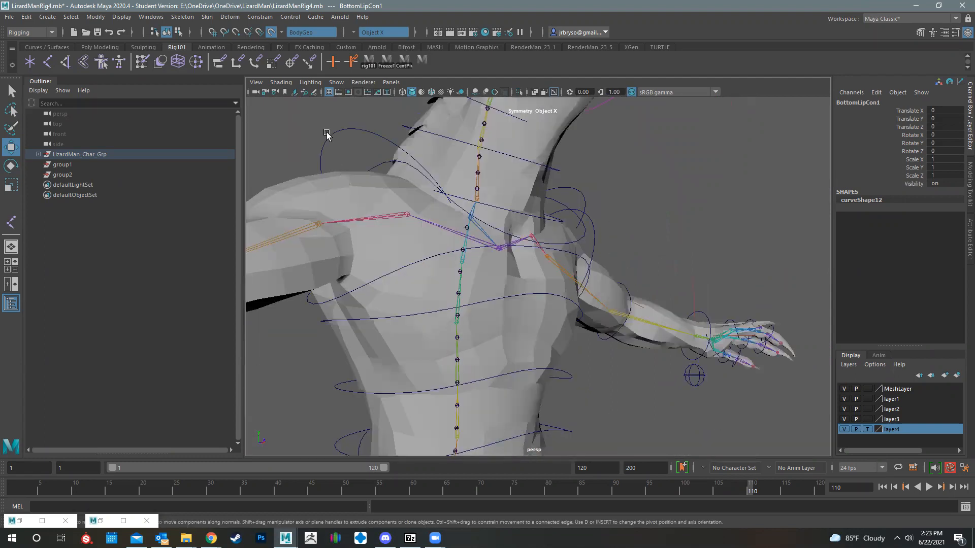
pyautogui.click(337, 84)
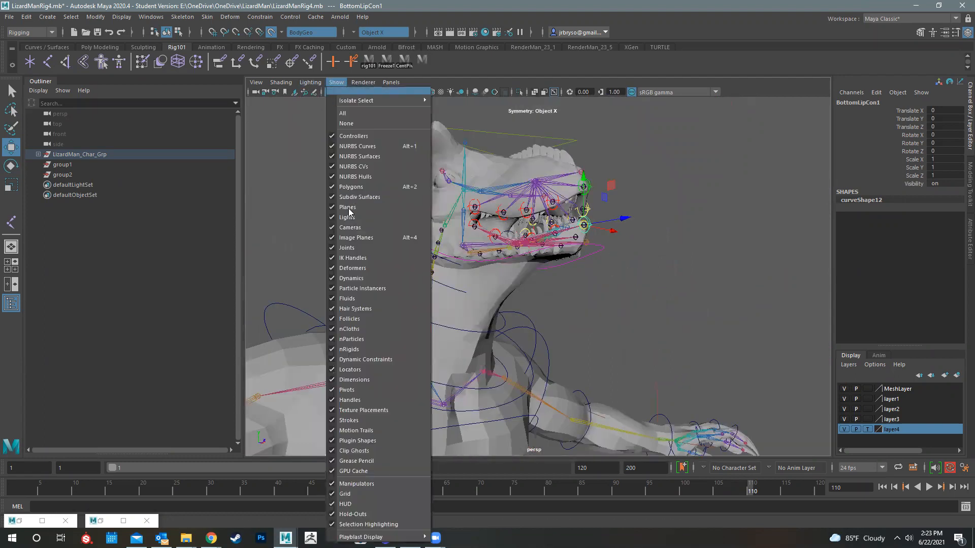
pyautogui.click(355, 248)
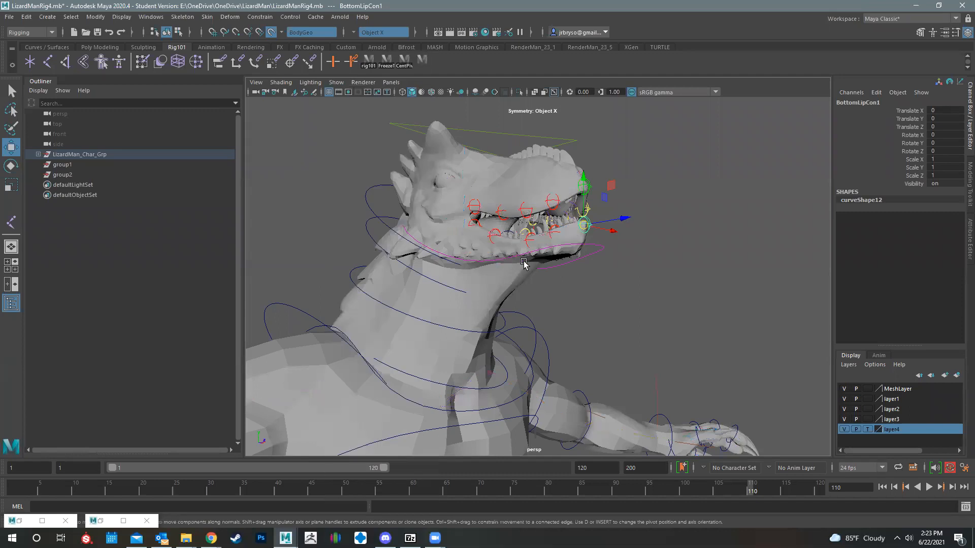
# Set layer4's display type to normal, test selecting the snout scales and gums meshes, and clear the selection.
pyautogui.keyDown('alt'); pyautogui.moveTo(524, 263); pyautogui.dragTo(616, 276); pyautogui.keyUp('alt')
pyautogui.scroll(6, 584, 197)
pyautogui.click(579, 181)
pyautogui.click(580, 144)
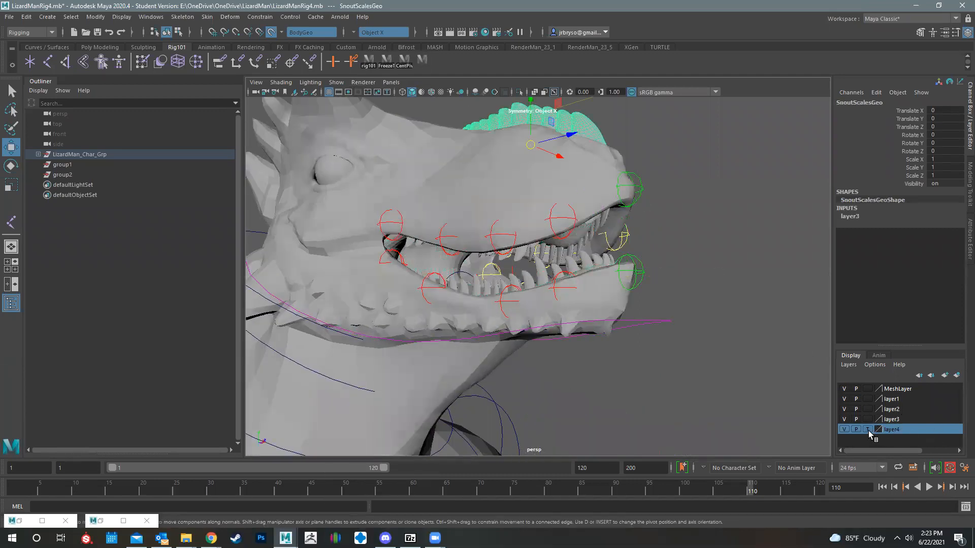
pyautogui.click(782, 252)
pyautogui.click(568, 163)
pyautogui.click(584, 200)
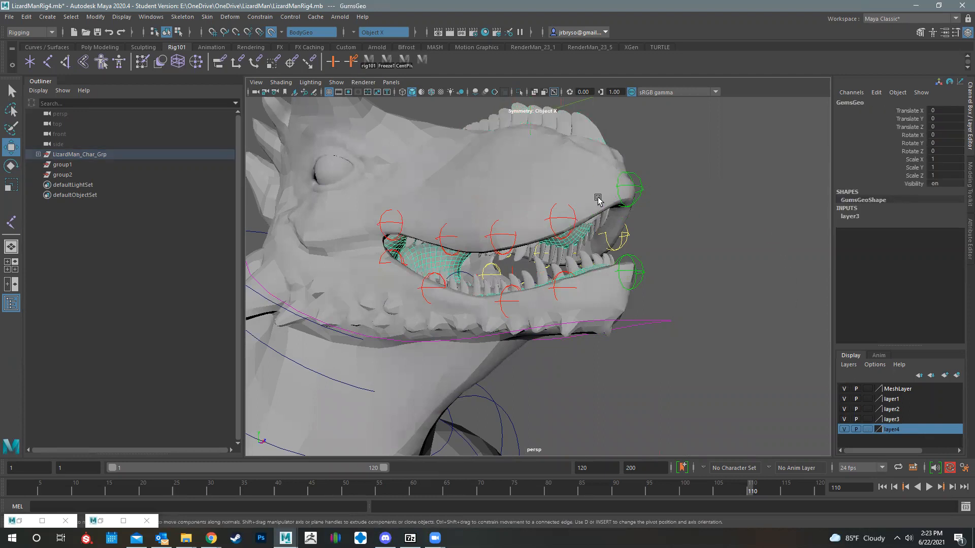
pyautogui.click(707, 272)
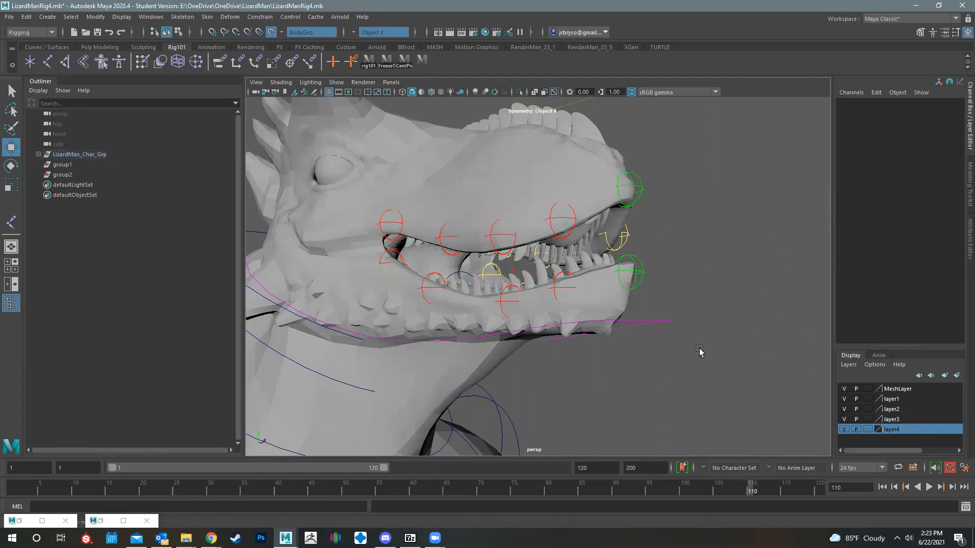
# Select GumsGeo inside the mouth, examine the mesh and lip controllers from the side, and clear the selection.
pyautogui.click(615, 307)
pyautogui.keyDown('alt'); pyautogui.moveTo(615, 307); pyautogui.dragTo(677, 304); pyautogui.keyUp('alt')
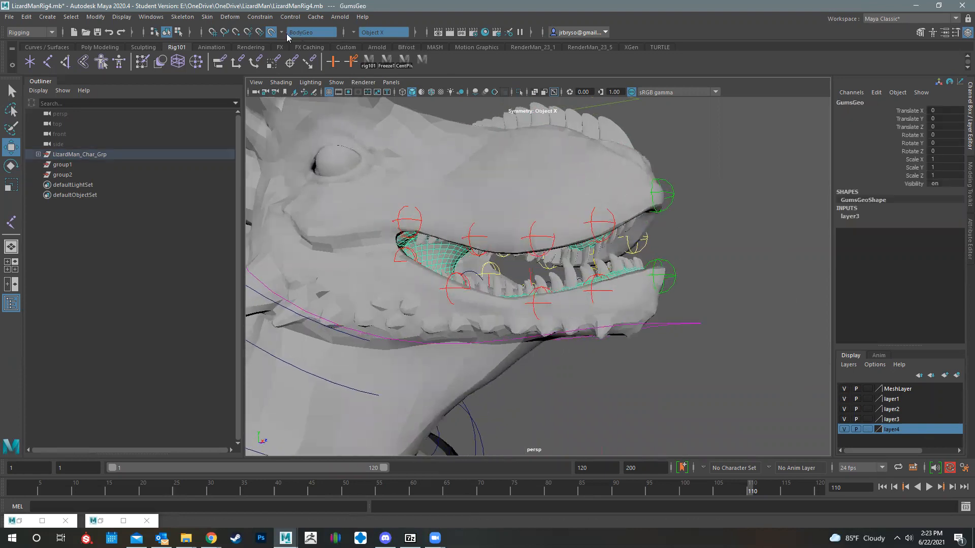
pyautogui.keyDown('alt'); pyautogui.moveTo(568, 226); pyautogui.dragTo(657, 216); pyautogui.keyUp('alt')
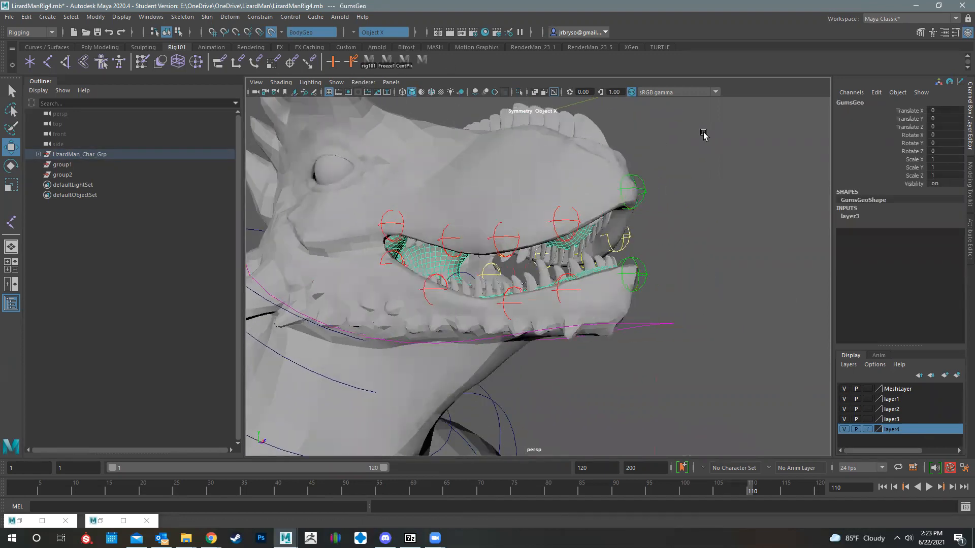
pyautogui.click(703, 133)
# Switch to the Modeling menu set and look through the available curve creation commands.
pyautogui.scroll(2, 433, 165)
pyautogui.click(31, 34)
pyautogui.click(20, 42)
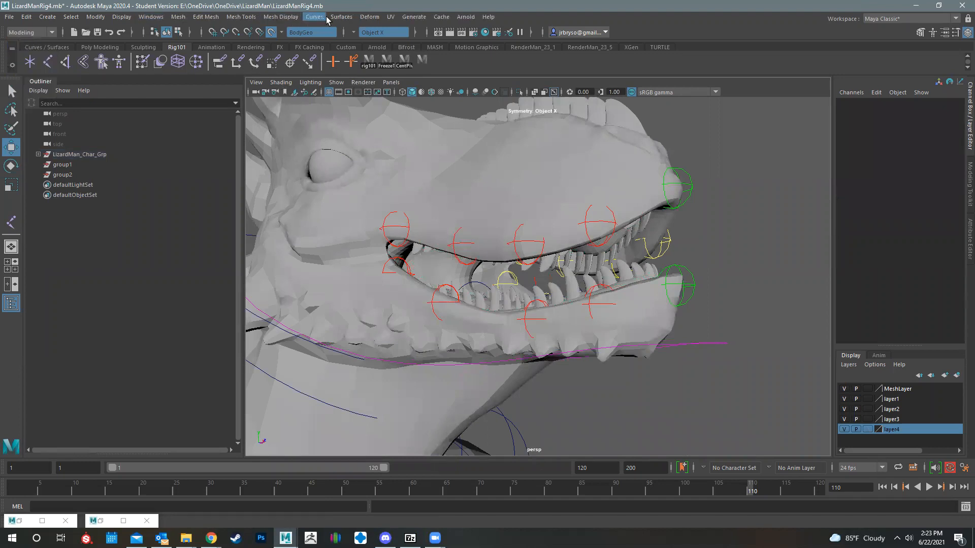
pyautogui.click(316, 18)
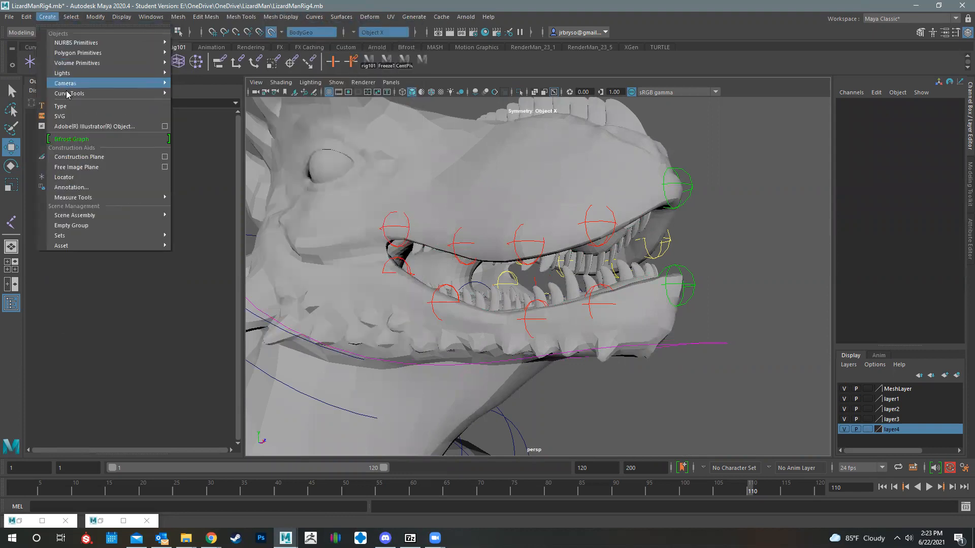
pyautogui.moveTo(150, 96)
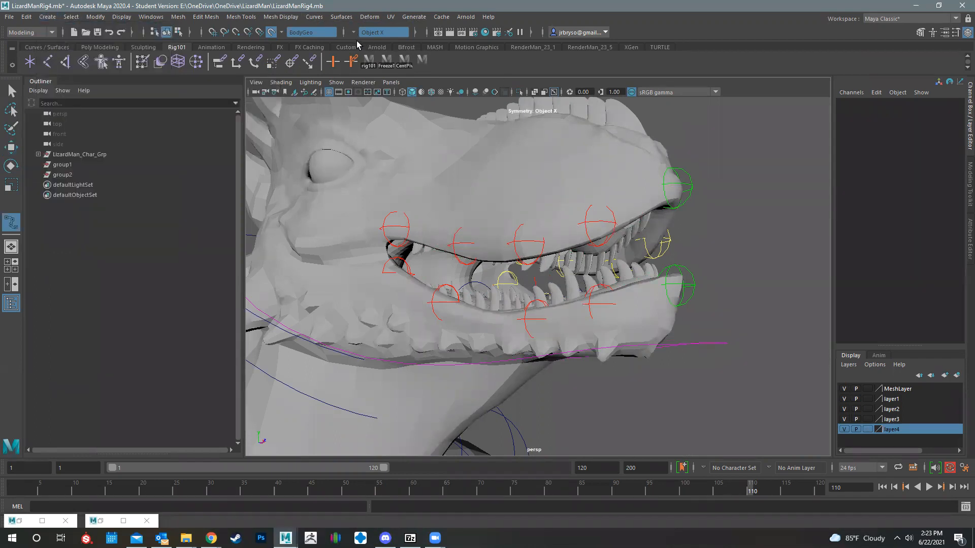
pyautogui.moveTo(517, 165)
pyautogui.keyDown('alt'); pyautogui.mouseDown()
pyautogui.moveTo(548, 155)
pyautogui.moveTo(571, 299)
pyautogui.moveTo(607, 304)
pyautogui.moveTo(615, 315)
pyautogui.moveTo(645, 285)
pyautogui.moveTo(670, 327)
pyautogui.moveTo(649, 275)
pyautogui.moveTo(614, 265)
pyautogui.moveTo(579, 292)
pyautogui.moveTo(546, 292)
pyautogui.moveTo(609, 293)
pyautogui.moveTo(598, 275)
pyautogui.moveTo(657, 281)
pyautogui.moveTo(634, 296)
pyautogui.mouseUp(); pyautogui.keyUp('alt')
pyautogui.scroll(2, 647, 292)
pyautogui.scroll(2, 652, 290)
pyautogui.click(653, 290)
pyautogui.scroll(2, 578, 292)
pyautogui.click(542, 292)
pyautogui.click(653, 284)
pyautogui.keyDown('alt'); pyautogui.moveTo(724, 189); pyautogui.dragTo(723, 156); pyautogui.keyUp('alt')
pyautogui.hotkey('ctrl', 'z')
pyautogui.hotkey('ctrl', 'z')
pyautogui.hotkey('ctrl', 'z')
pyautogui.click(575, 251)
pyautogui.click(576, 253)
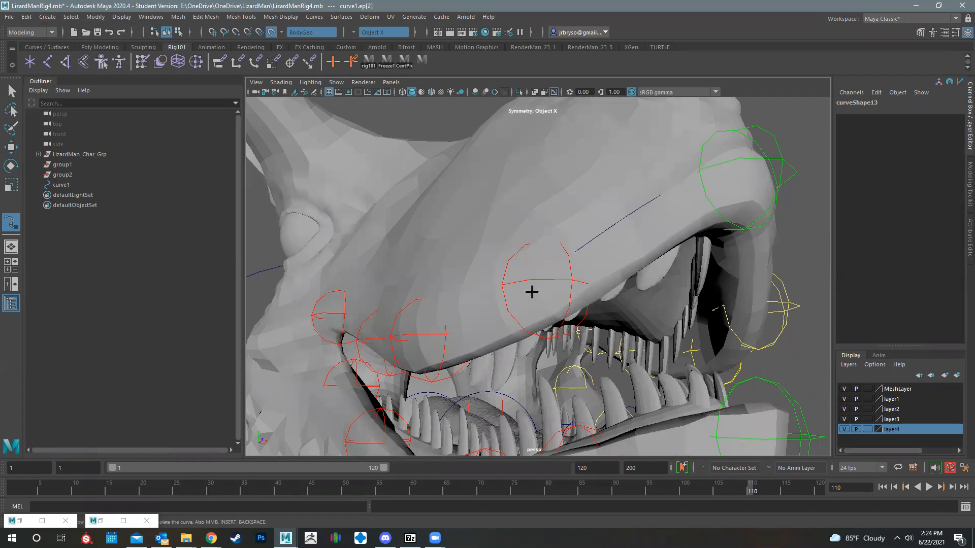
pyautogui.keyDown('alt'); pyautogui.moveTo(601, 269); pyautogui.dragTo(736, 215); pyautogui.keyUp('alt')
pyautogui.hotkey('ctrl', 'z')
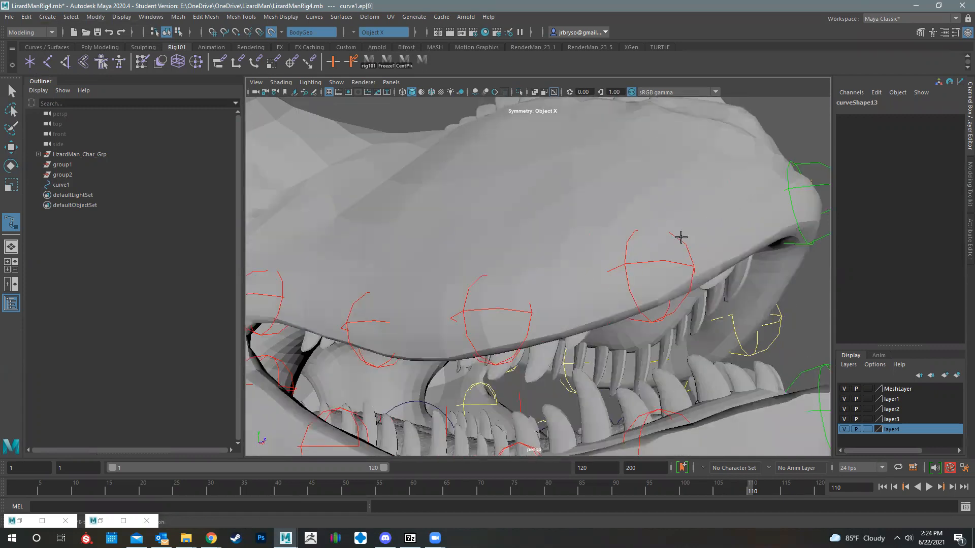
pyautogui.keyDown('alt'); pyautogui.moveTo(680, 235); pyautogui.dragTo(654, 277); pyautogui.keyUp('alt')
pyautogui.keyDown('alt'); pyautogui.moveTo(677, 222); pyautogui.dragTo(652, 227); pyautogui.keyUp('alt')
pyautogui.hotkey('ctrl', 'z')
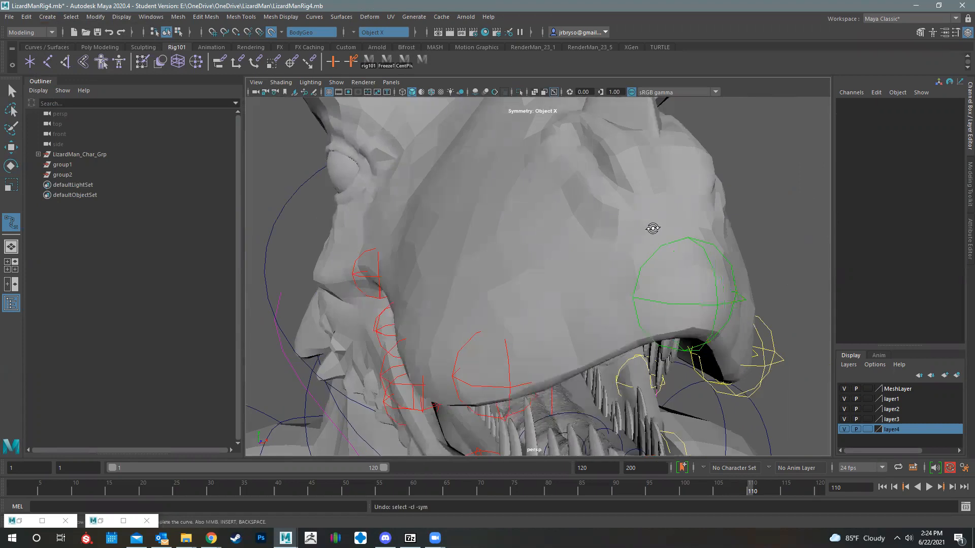
# Start an EP curve at the snout's front centre and place its next points on the face above the red upper-lip controls.
pyautogui.keyDown('alt'); pyautogui.moveTo(599, 242); pyautogui.dragTo(572, 235); pyautogui.keyUp('alt')
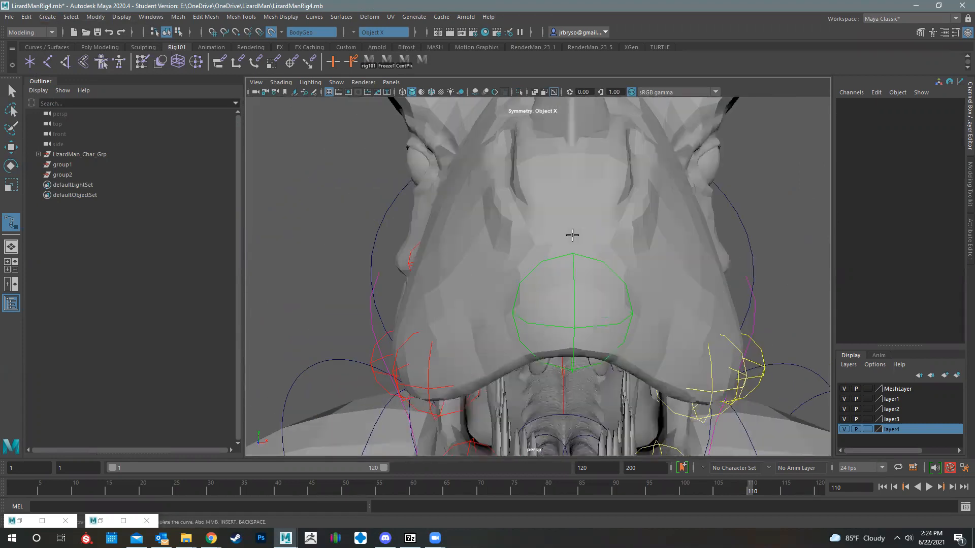
pyautogui.click(572, 235)
pyautogui.keyDown('alt'); pyautogui.moveTo(521, 303); pyautogui.dragTo(587, 233); pyautogui.keyUp('alt')
pyautogui.click(588, 237)
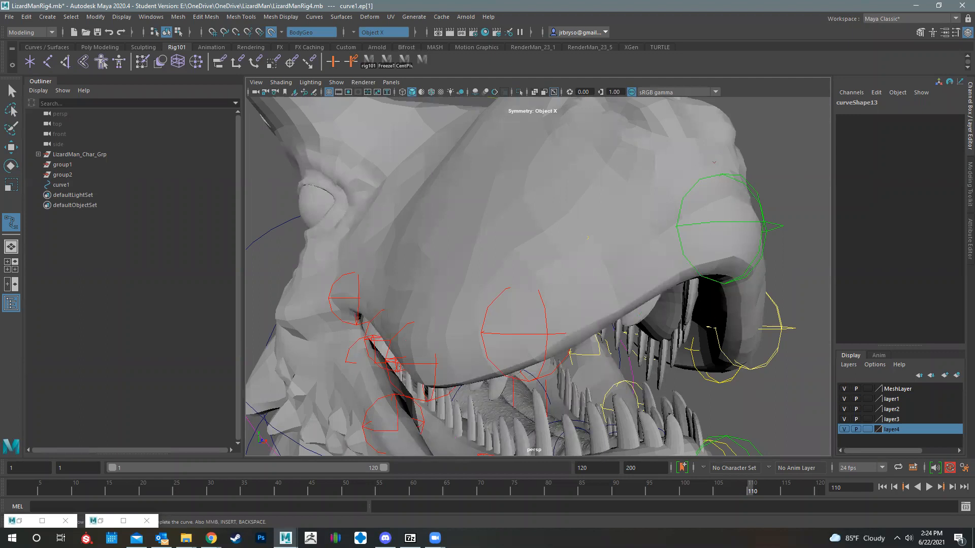
pyautogui.keyDown('alt'); pyautogui.moveTo(584, 272); pyautogui.dragTo(629, 226); pyautogui.keyUp('alt')
pyautogui.click(588, 292)
pyautogui.click(627, 228)
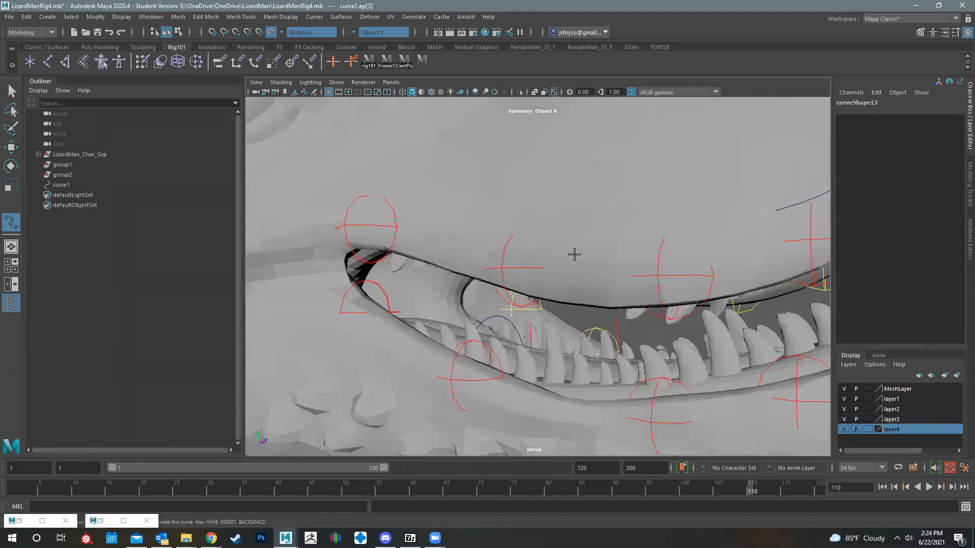
# Continue the EP curve backward above the upper lip and wrap it around the cheek behind the mouth corner.
pyautogui.keyDown('alt'); pyautogui.moveTo(694, 264); pyautogui.dragTo(584, 216); pyautogui.keyUp('alt')
pyautogui.click(577, 216)
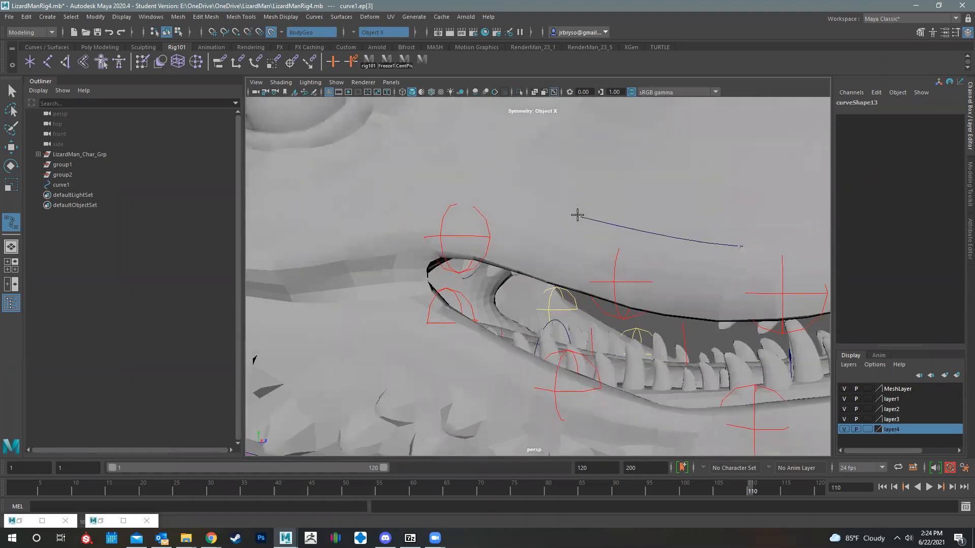
pyautogui.click(466, 178)
pyautogui.click(349, 202)
pyautogui.keyDown('alt'); pyautogui.moveTo(475, 204); pyautogui.dragTo(404, 240); pyautogui.keyUp('alt')
pyautogui.click(407, 223)
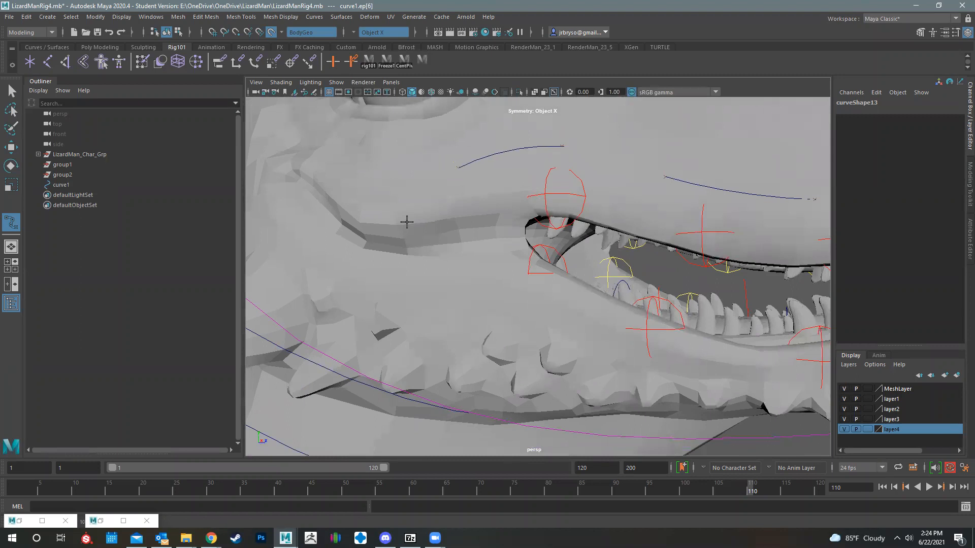
pyautogui.click(416, 251)
# Continue the EP curve along the lower jaw beneath the red lip controls to the chin's front and finish it.
pyautogui.keyDown('alt'); pyautogui.moveTo(516, 306); pyautogui.dragTo(457, 272, button='middle'); pyautogui.keyUp('alt')
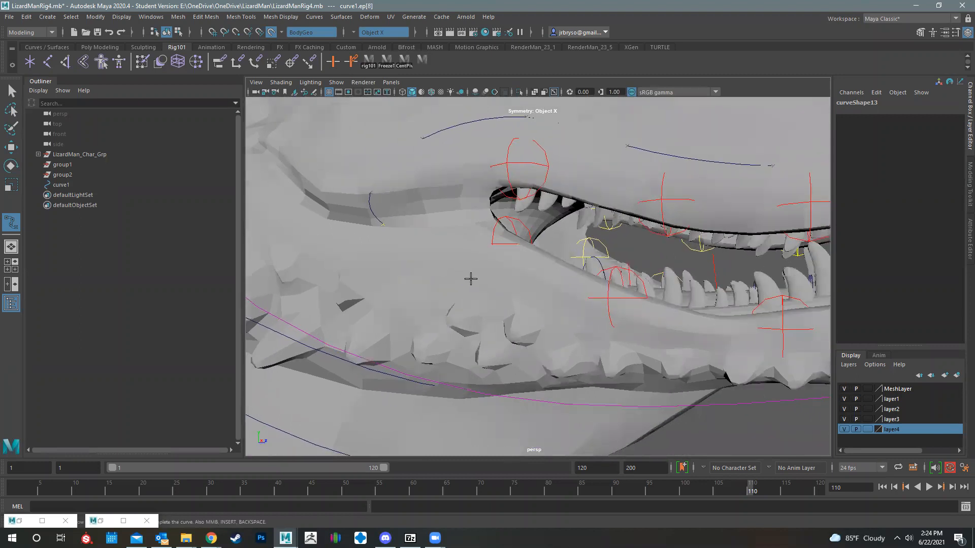
pyautogui.click(578, 323)
pyautogui.click(707, 353)
pyautogui.keyDown('alt'); pyautogui.moveTo(620, 335); pyautogui.dragTo(577, 315); pyautogui.keyUp('alt')
pyautogui.moveTo(678, 309); pyautogui.dragTo(742, 249)
pyautogui.click(725, 285)
pyautogui.keyDown('alt'); pyautogui.moveTo(661, 295); pyautogui.dragTo(515, 309); pyautogui.keyUp('alt')
pyautogui.keyDown('alt'); pyautogui.moveTo(619, 369); pyautogui.dragTo(640, 391, button='middle'); pyautogui.keyUp('alt')
pyautogui.keyDown('alt'); pyautogui.moveTo(655, 297); pyautogui.dragTo(689, 321); pyautogui.keyUp('alt')
pyautogui.press('w')
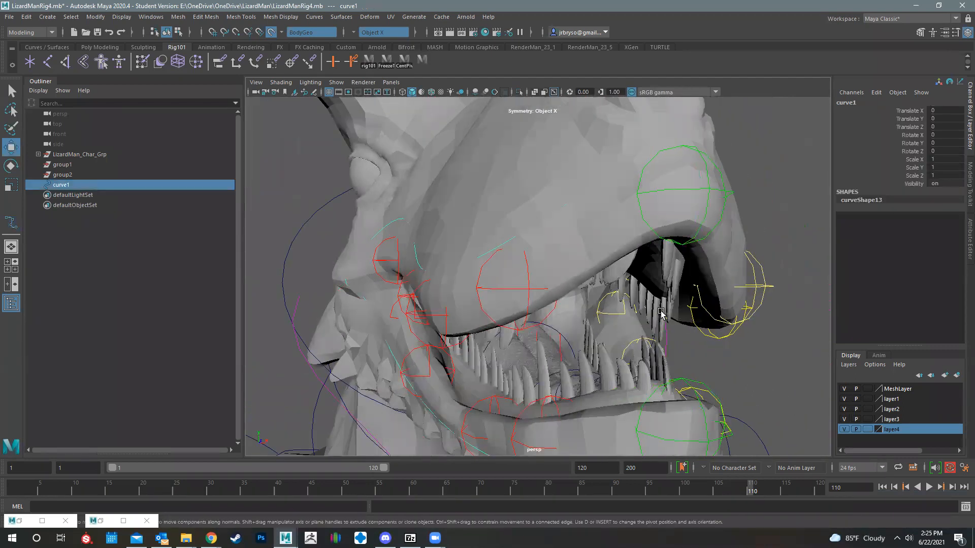
# Examine the finished outer mouth curve from the front and sides in wireframe and shaded display.
pyautogui.keyDown('alt'); pyautogui.moveTo(669, 281); pyautogui.dragTo(644, 283); pyautogui.keyUp('alt')
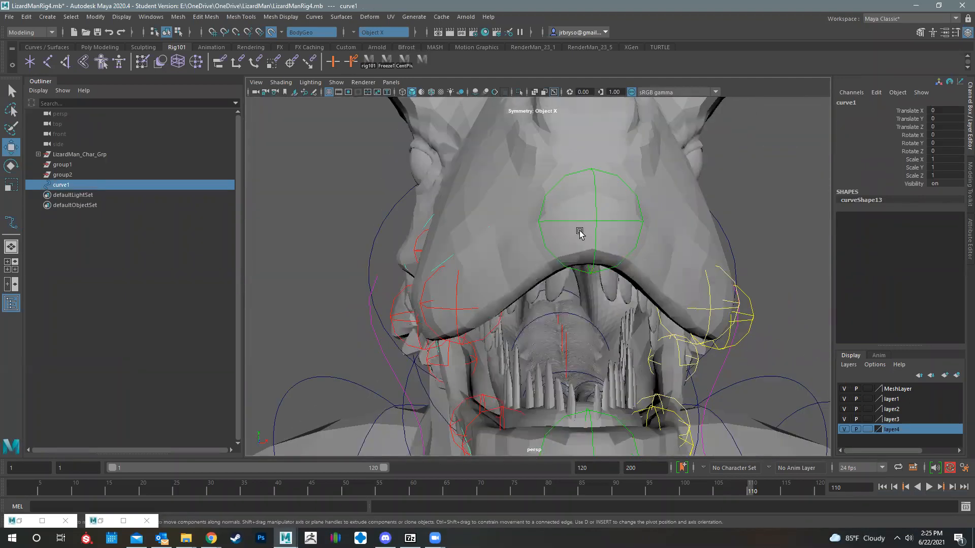
pyautogui.press('r')
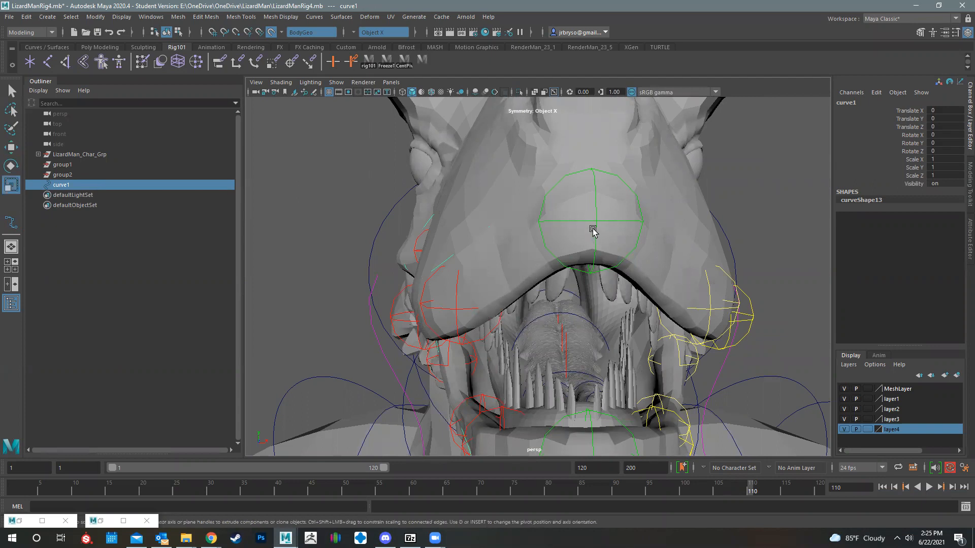
pyautogui.press('4')
pyautogui.moveTo(576, 221)
pyautogui.keyDown('alt'); pyautogui.mouseDown()
pyautogui.moveTo(359, 214)
pyautogui.moveTo(499, 246)
pyautogui.mouseUp(); pyautogui.keyUp('alt')
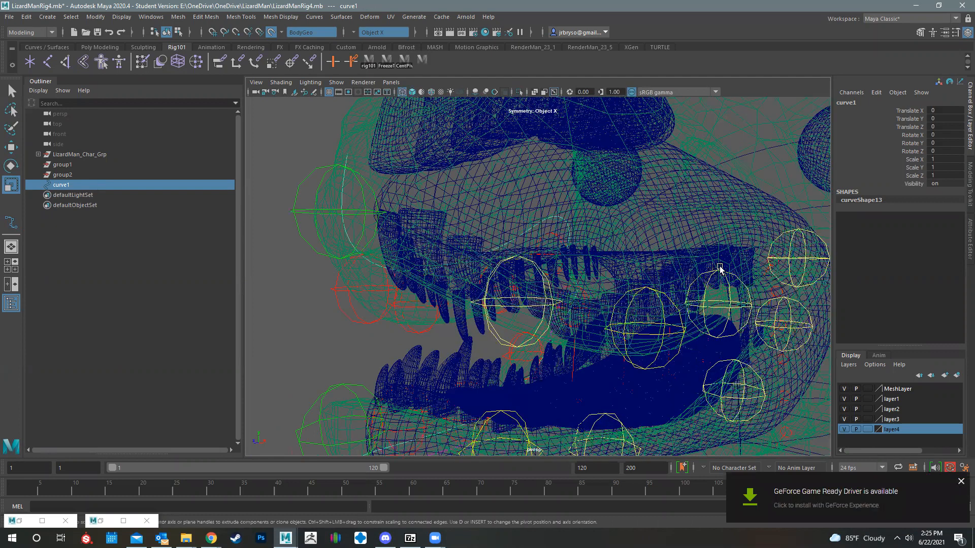
pyautogui.moveTo(594, 268)
pyautogui.keyDown('alt'); pyautogui.mouseDown()
pyautogui.moveTo(500, 208)
pyautogui.moveTo(569, 233)
pyautogui.moveTo(501, 272)
pyautogui.moveTo(535, 253)
pyautogui.mouseUp(); pyautogui.keyUp('alt')
pyautogui.press('space')
pyautogui.press('space')
pyautogui.press('5')
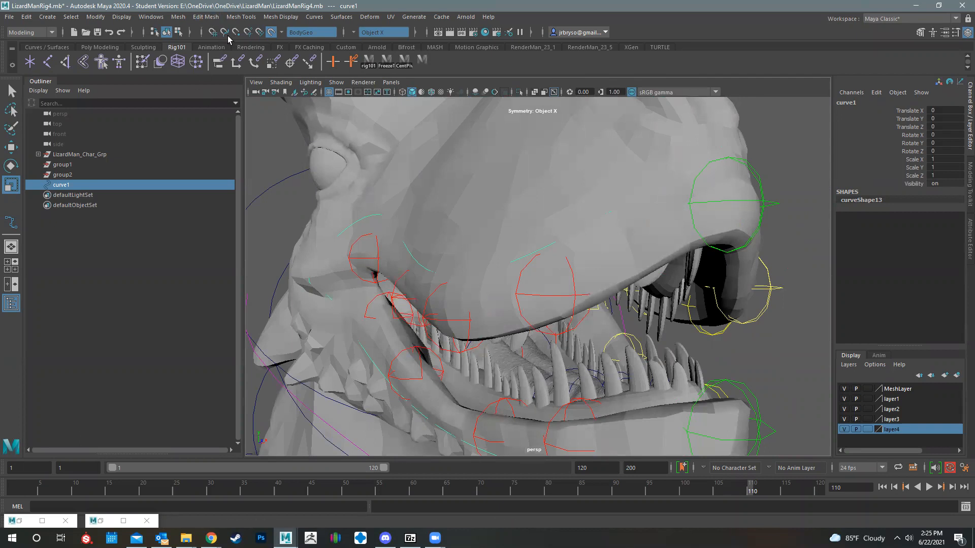
# Start a second EP curve at the front centre of the upper lip and place points along the lip's edge.
pyautogui.click(95, 17)
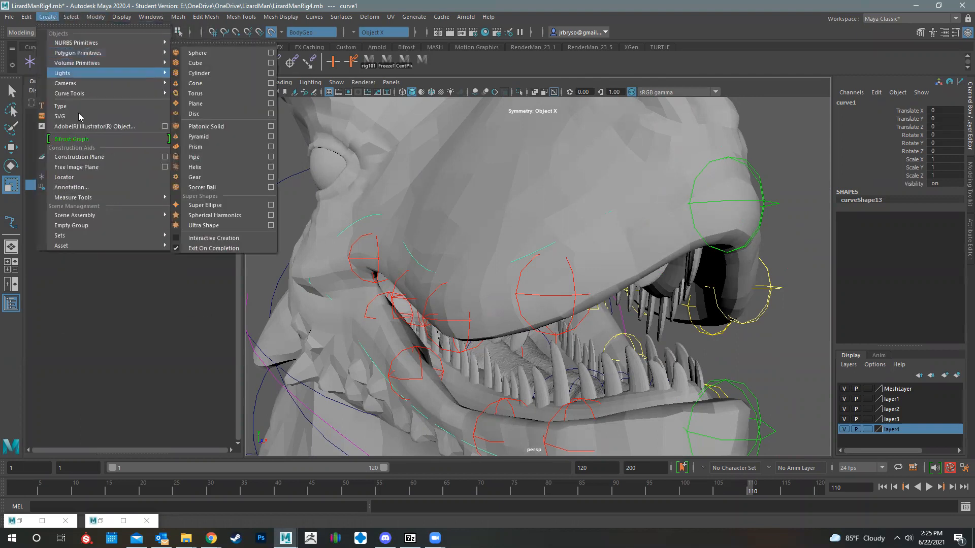
pyautogui.click(9, 226)
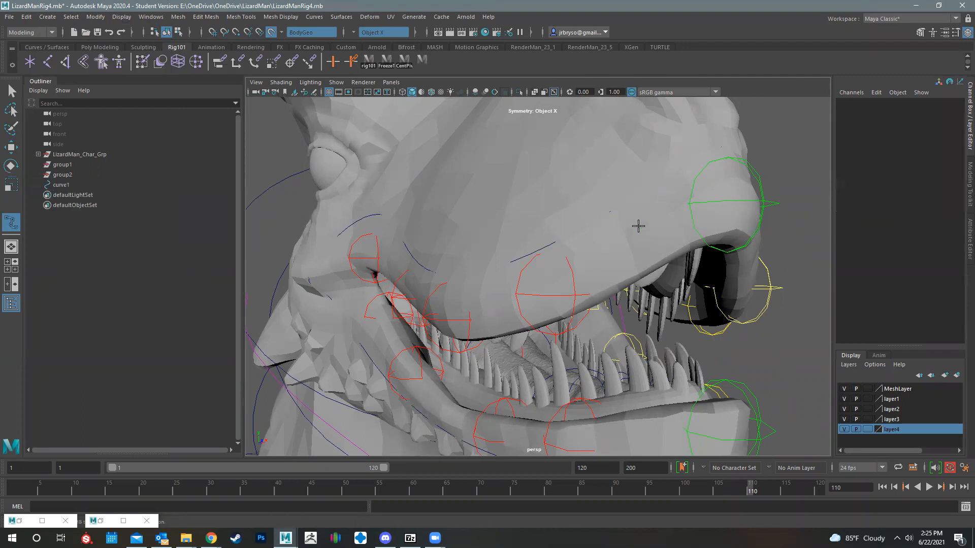
pyautogui.keyDown('alt'); pyautogui.moveTo(637, 226); pyautogui.dragTo(632, 223); pyautogui.keyUp('alt')
pyautogui.press('Return')
pyautogui.keyDown('alt'); pyautogui.moveTo(579, 249); pyautogui.dragTo(652, 255); pyautogui.keyUp('alt')
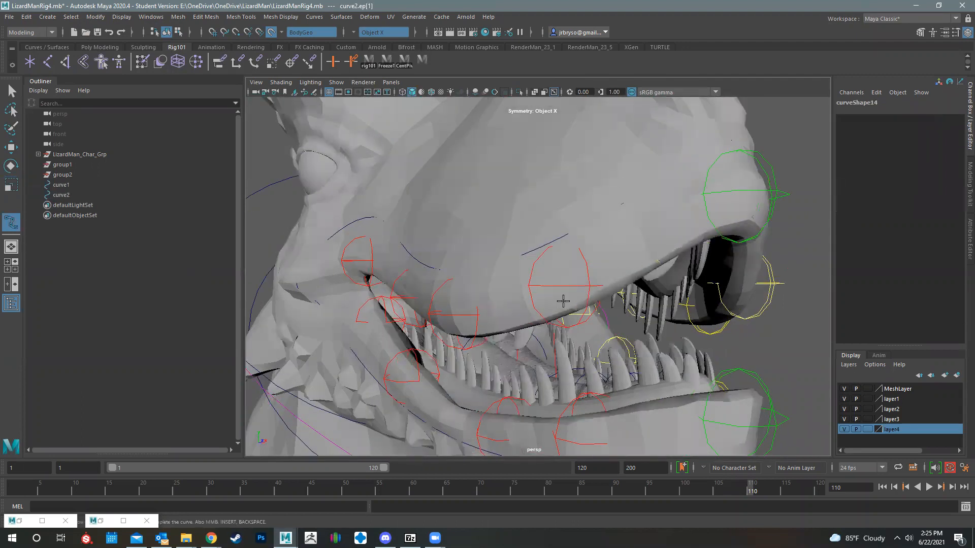
pyautogui.keyDown('alt'); pyautogui.moveTo(531, 316); pyautogui.dragTo(578, 310); pyautogui.keyUp('alt')
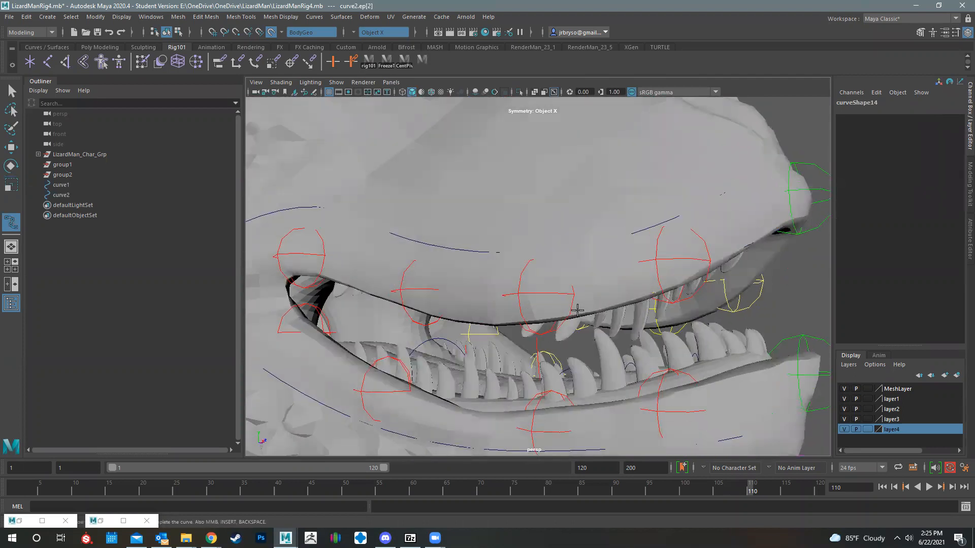
pyautogui.click(552, 315)
pyautogui.click(453, 315)
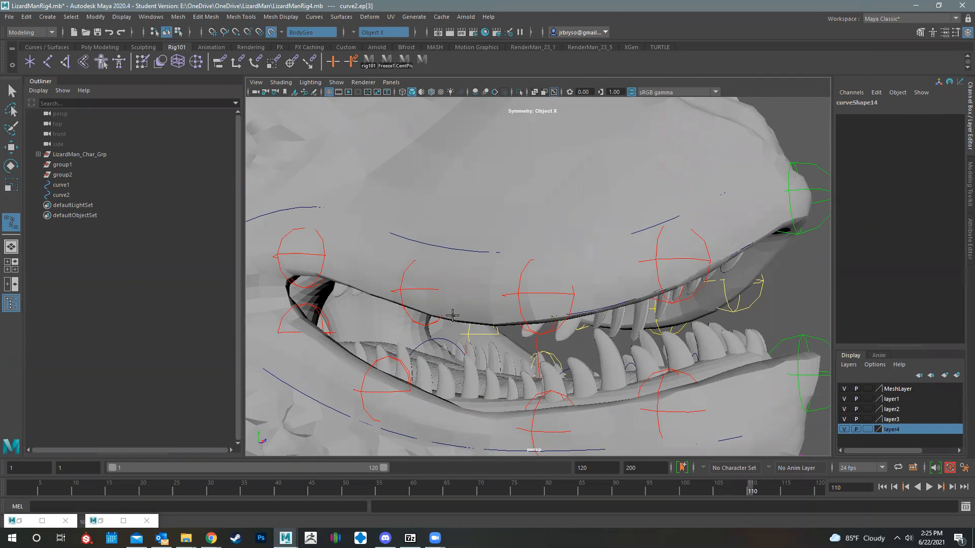
# Continue the second EP curve along the rear upper lip edge and around the mouth corner.
pyautogui.keyDown('alt'); pyautogui.moveTo(443, 314); pyautogui.dragTo(469, 321); pyautogui.keyUp('alt')
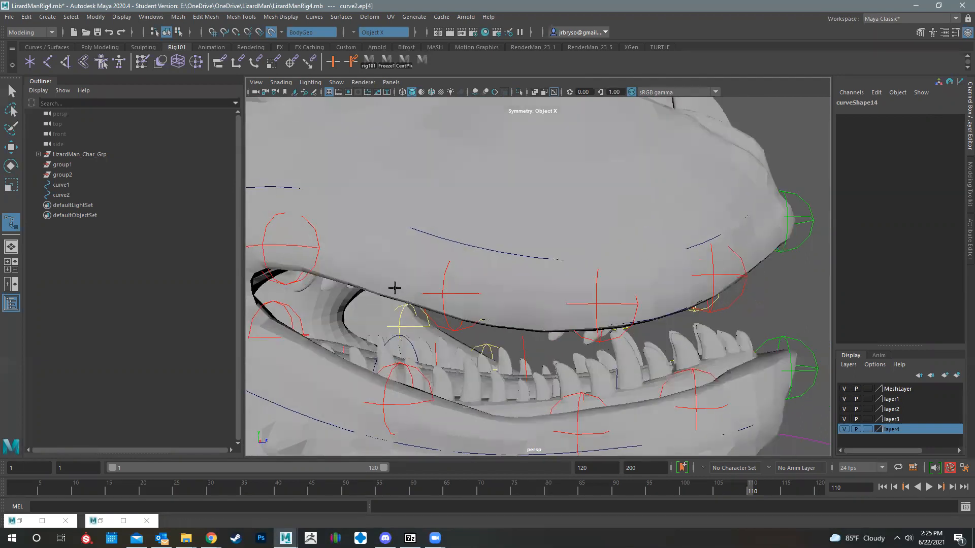
pyautogui.click(364, 284)
pyautogui.keyDown('alt'); pyautogui.moveTo(386, 283); pyautogui.dragTo(496, 280); pyautogui.keyUp('alt')
pyautogui.keyDown('alt'); pyautogui.moveTo(496, 281); pyautogui.dragTo(655, 258, button='middle'); pyautogui.keyUp('alt')
pyautogui.keyDown('alt'); pyautogui.moveTo(537, 245); pyautogui.dragTo(529, 244); pyautogui.keyUp('alt')
pyautogui.click(539, 244)
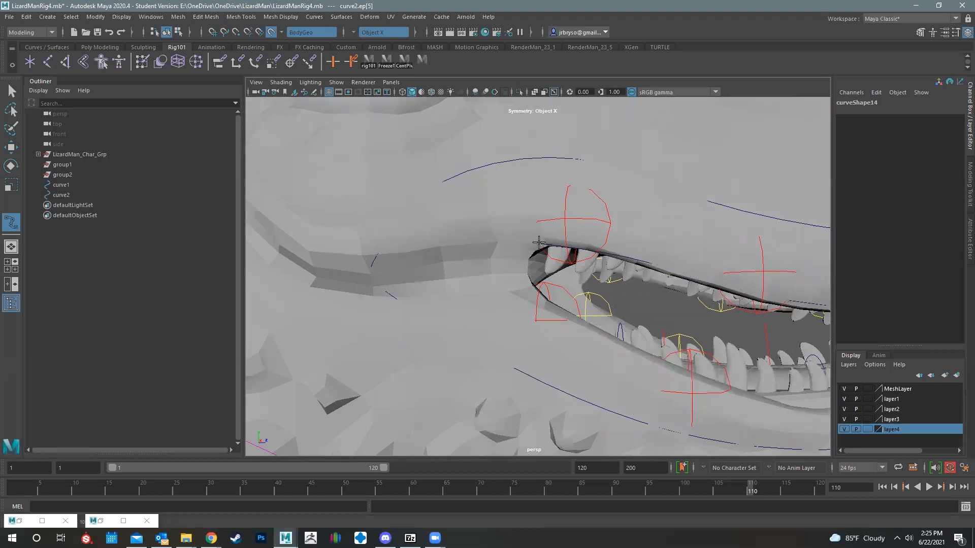
pyautogui.click(515, 273)
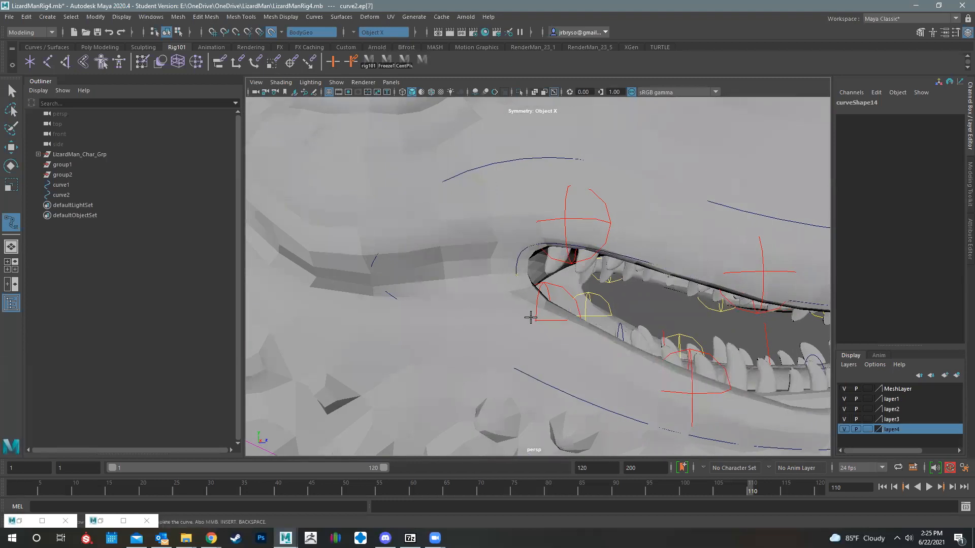
# Place points of the second EP curve along the rear part of the lower lip's edge.
pyautogui.click(596, 333)
pyautogui.keyDown('alt'); pyautogui.moveTo(617, 347); pyautogui.dragTo(571, 348); pyautogui.keyUp('alt')
pyautogui.keyDown('alt'); pyautogui.moveTo(571, 348); pyautogui.dragTo(502, 295, button='middle'); pyautogui.keyUp('alt')
pyautogui.keyDown('alt'); pyautogui.moveTo(502, 295); pyautogui.dragTo(516, 294); pyautogui.keyUp('alt')
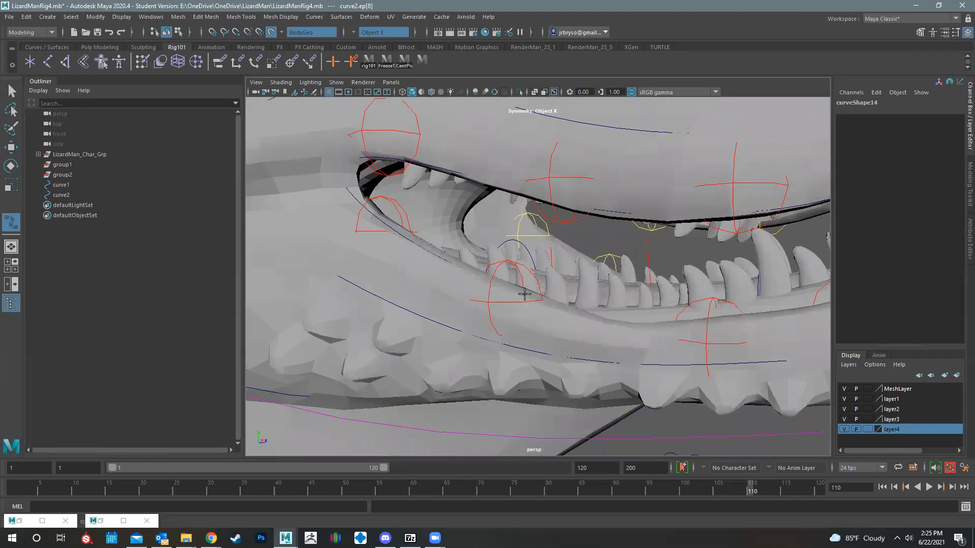
pyautogui.click(524, 294)
pyautogui.keyDown('alt'); pyautogui.moveTo(590, 319); pyautogui.dragTo(464, 296, button='middle'); pyautogui.keyUp('alt')
pyautogui.keyDown('alt'); pyautogui.moveTo(464, 296); pyautogui.dragTo(533, 340); pyautogui.keyUp('alt')
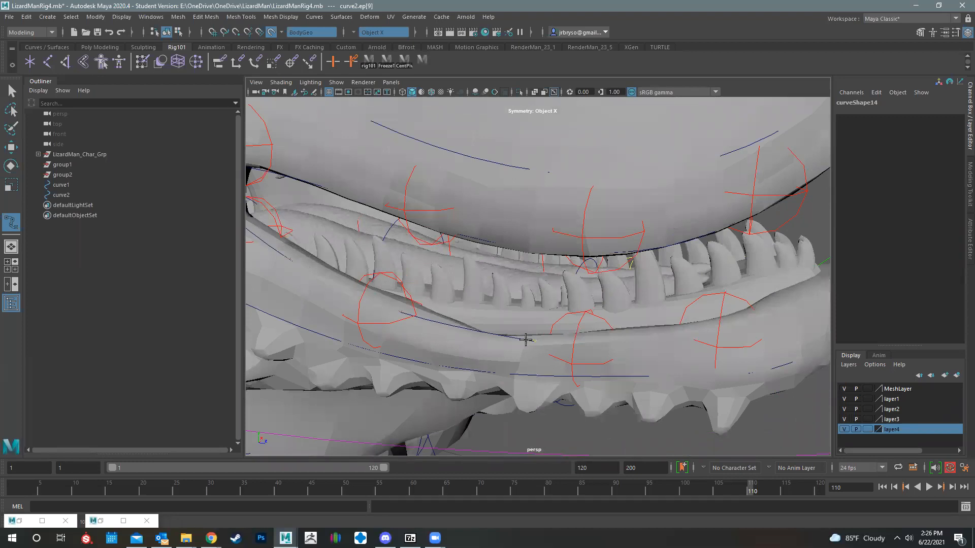
# Extend the second EP curve along the lower lip's edge to the front of the jaw and finish it.
pyautogui.click(644, 332)
pyautogui.click(703, 327)
pyautogui.keyDown('alt'); pyautogui.moveTo(703, 326); pyautogui.dragTo(603, 335); pyautogui.keyUp('alt')
pyautogui.click(597, 366)
pyautogui.click(602, 331)
pyautogui.keyDown('alt'); pyautogui.moveTo(541, 361); pyautogui.dragTo(591, 333); pyautogui.keyUp('alt')
pyautogui.press('Return')
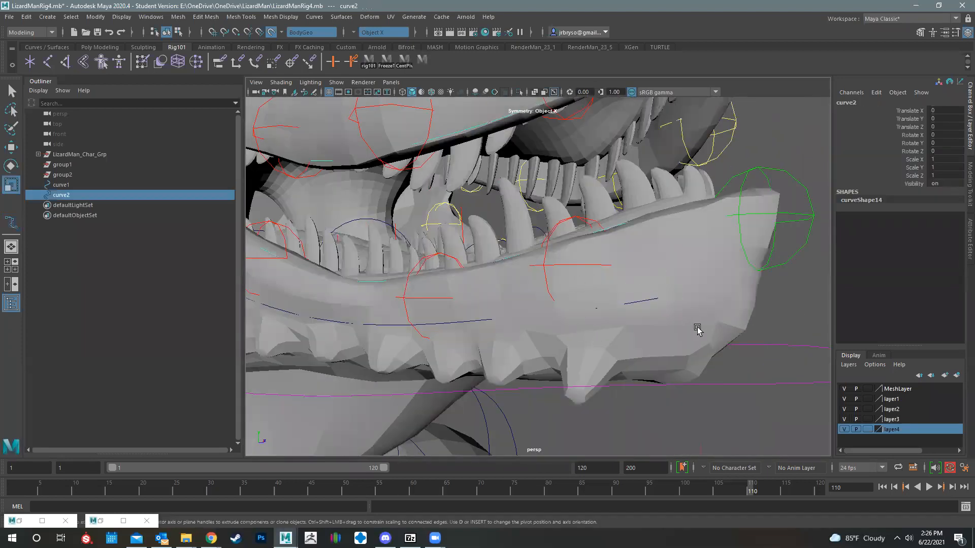
# Select both mouth curves and mirror them to the other side of the face using Duplicate Special with Scale X -1.
pyautogui.keyDown('alt'); pyautogui.moveTo(652, 290); pyautogui.dragTo(536, 292); pyautogui.keyUp('alt')
pyautogui.keyDown('alt'); pyautogui.moveTo(647, 304); pyautogui.dragTo(577, 240); pyautogui.keyUp('alt')
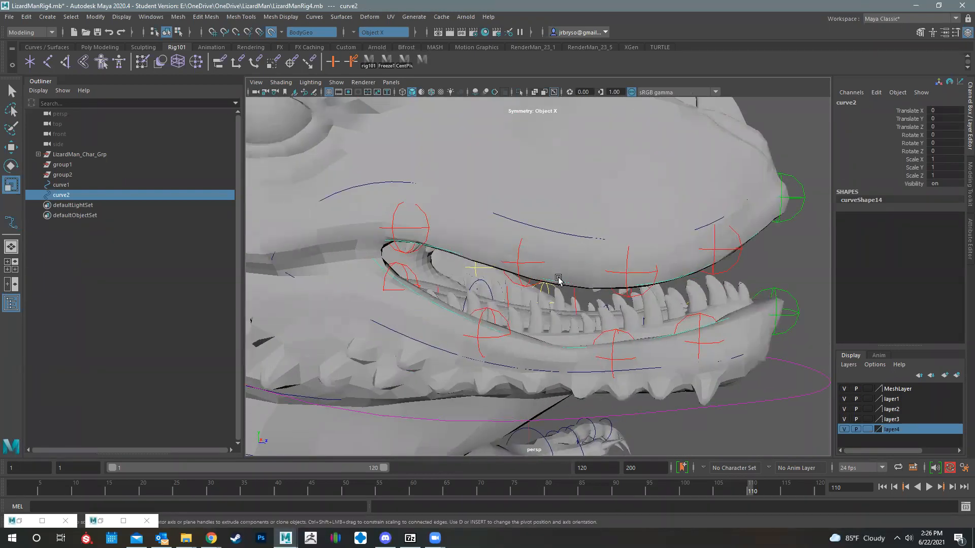
pyautogui.keyDown('alt'); pyautogui.moveTo(333, 211); pyautogui.dragTo(644, 157); pyautogui.keyUp('alt')
pyautogui.keyDown('alt'); pyautogui.moveTo(577, 278); pyautogui.dragTo(546, 274); pyautogui.keyUp('alt')
pyautogui.keyDown('alt'); pyautogui.moveTo(546, 272); pyautogui.dragTo(546, 272); pyautogui.keyUp('alt')
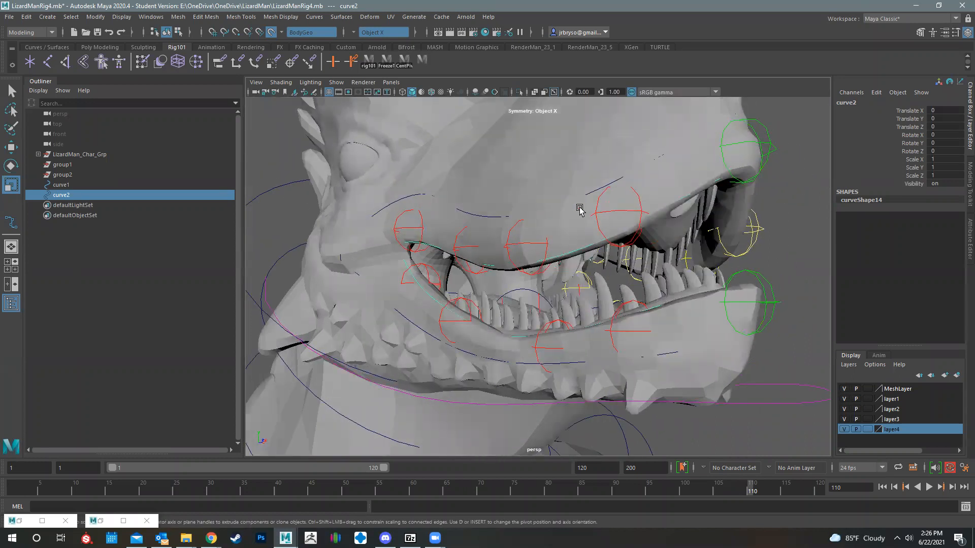
pyautogui.keyDown('shift'); pyautogui.click(595, 188); pyautogui.keyUp('shift')
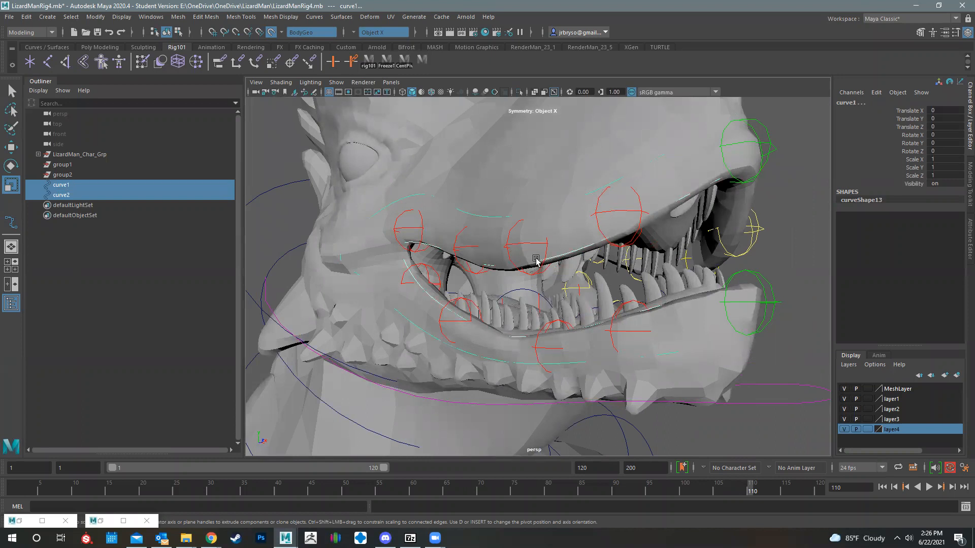
pyautogui.scroll(-10, 547, 259)
pyautogui.press('w')
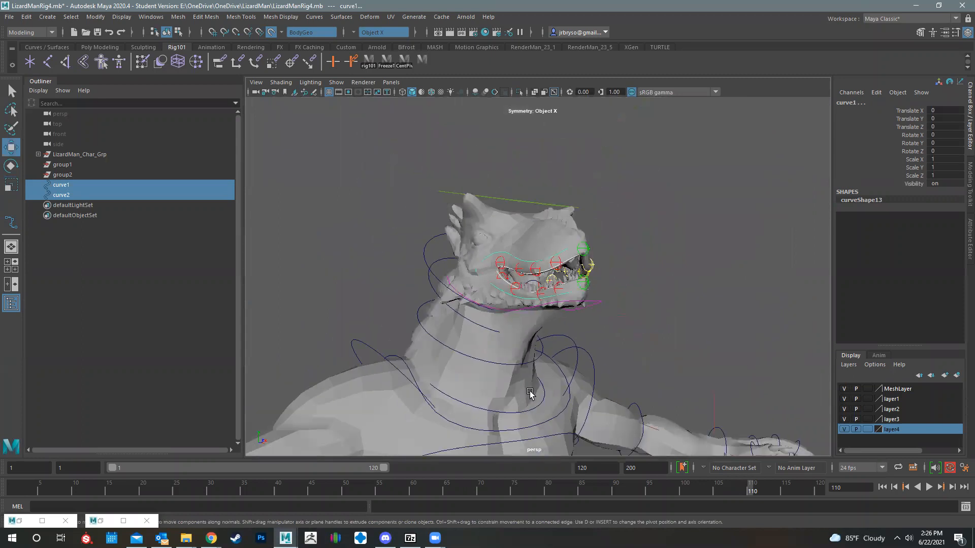
pyautogui.keyDown('alt'); pyautogui.moveTo(513, 392); pyautogui.dragTo(483, 362); pyautogui.keyUp('alt')
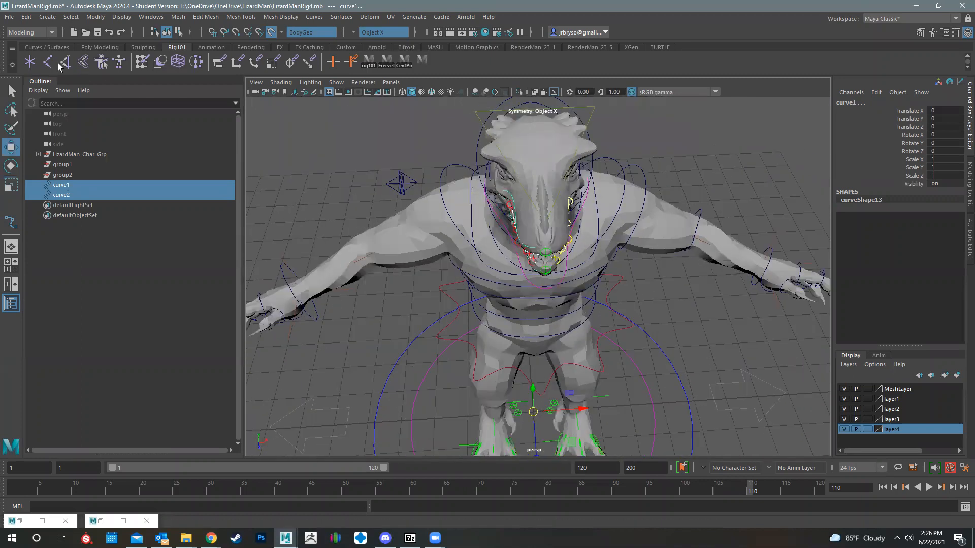
pyautogui.click(26, 17)
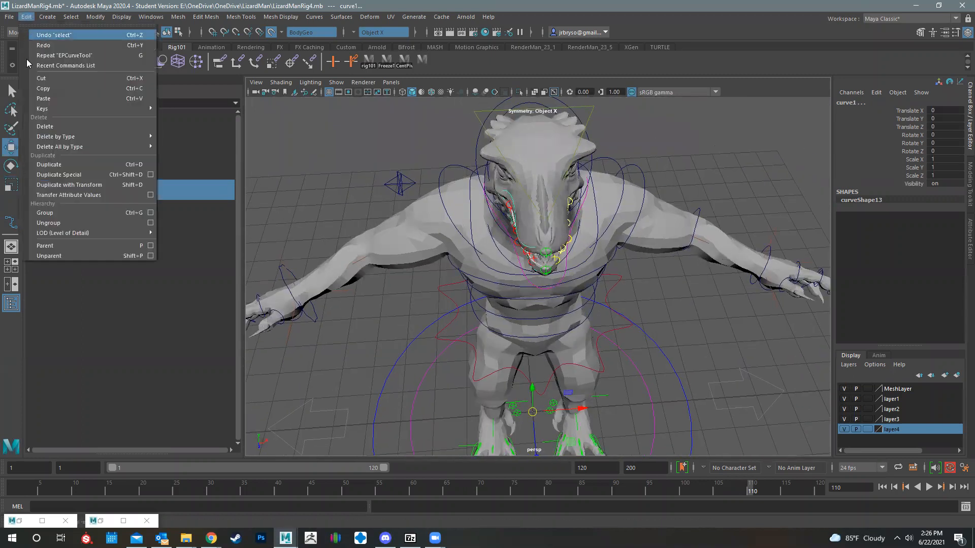
pyautogui.click(61, 179)
# Examine the front centre point where the two halves of the mirrored mouth curve meet.
pyautogui.keyDown('alt'); pyautogui.moveTo(547, 360); pyautogui.dragTo(549, 324); pyautogui.keyUp('alt')
pyautogui.keyDown('alt'); pyautogui.moveTo(622, 330); pyautogui.dragTo(577, 250); pyautogui.keyUp('alt')
pyautogui.keyDown('alt'); pyautogui.moveTo(546, 401); pyautogui.dragTo(534, 364, button='right'); pyautogui.keyUp('alt')
pyautogui.keyDown('alt'); pyautogui.moveTo(534, 365); pyautogui.dragTo(692, 320); pyautogui.keyUp('alt')
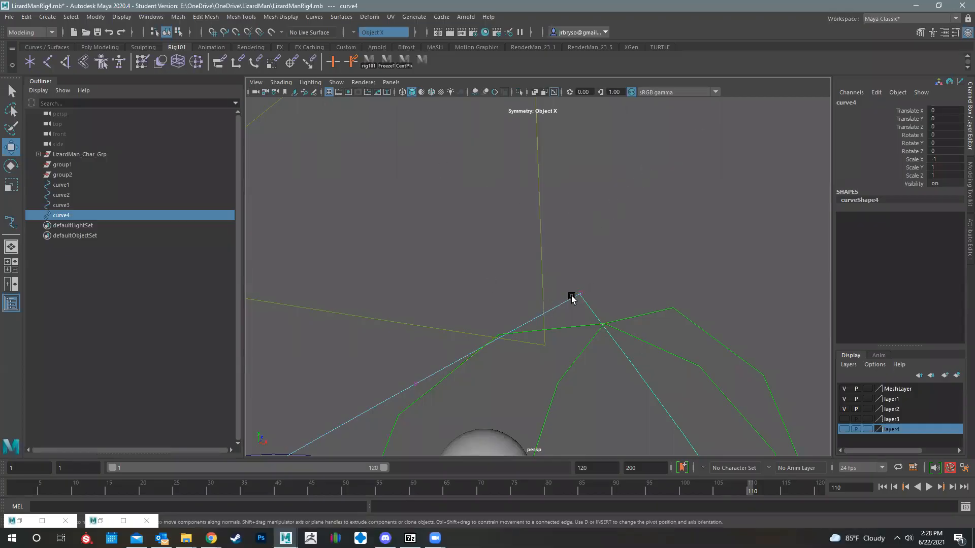
pyautogui.scroll(-8, 583, 320)
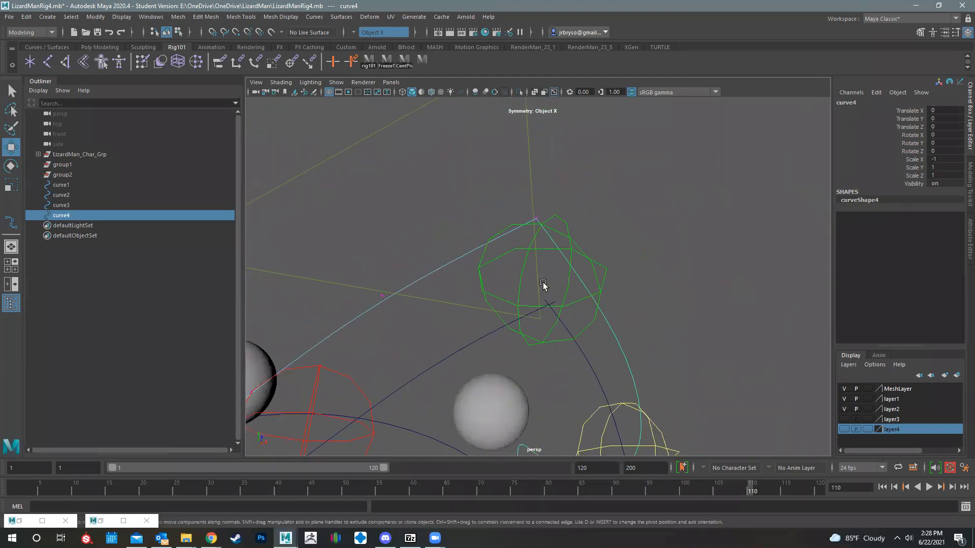
pyautogui.scroll(8, 572, 261)
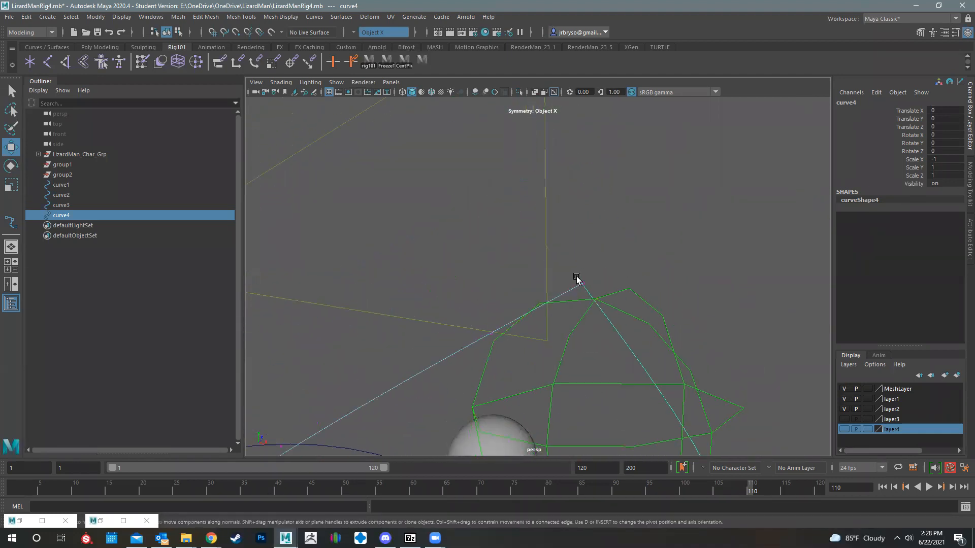
# Select the first mouth curve (curve1) with its mirrored copy (curve4) and attach them into one curve.
pyautogui.moveTo(611, 289); pyautogui.dragTo(643, 271, button='right')
pyautogui.click(643, 271)
pyautogui.moveTo(599, 270); pyautogui.dragTo(630, 300)
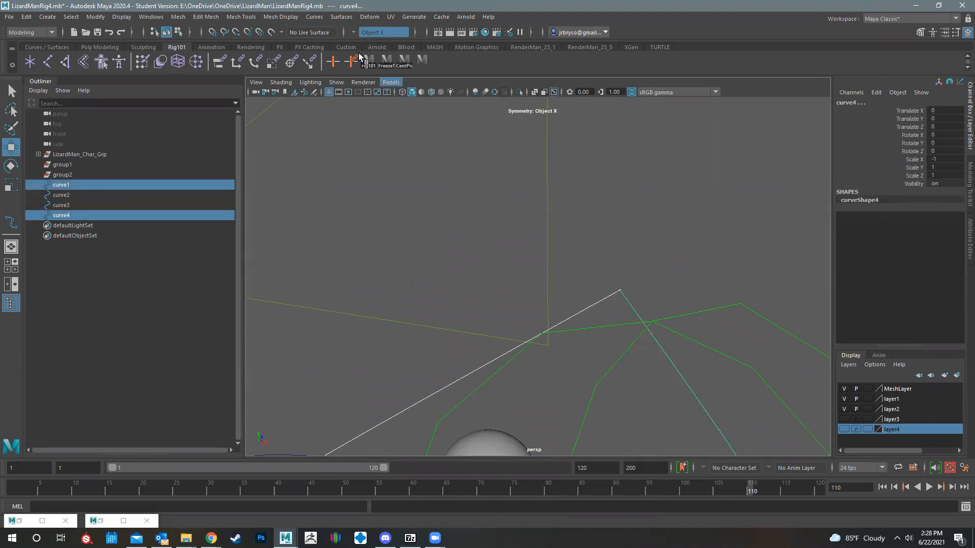
pyautogui.click(314, 17)
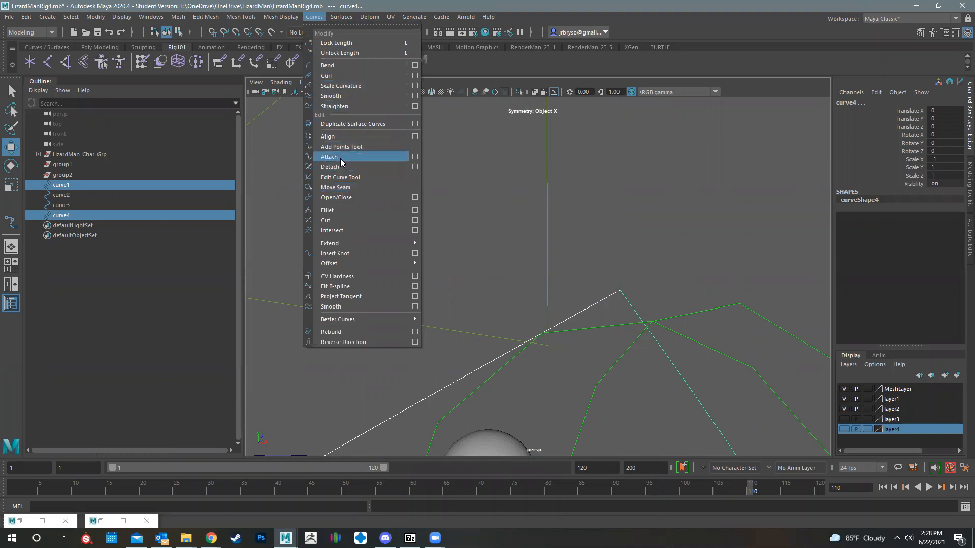
pyautogui.click(343, 198)
pyautogui.scroll(-4, 583, 203)
pyautogui.keyDown('alt'); pyautogui.moveTo(578, 323); pyautogui.dragTo(600, 142, button='middle'); pyautogui.keyUp('alt')
pyautogui.scroll(-5, 455, 244)
pyautogui.keyDown('alt'); pyautogui.moveTo(455, 244); pyautogui.dragTo(528, 277); pyautogui.keyUp('alt')
pyautogui.scroll(6, 530, 278)
pyautogui.scroll(1, 530, 277)
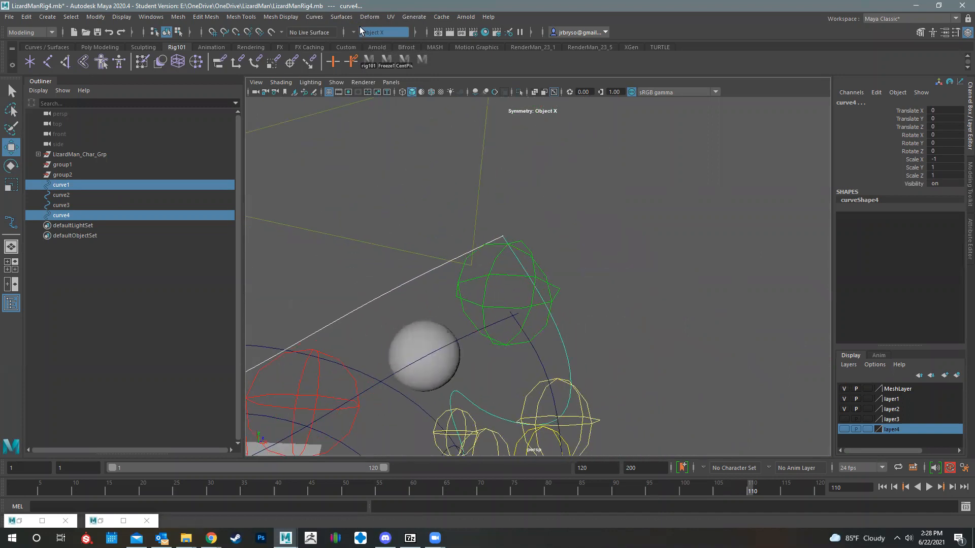
pyautogui.click(317, 19)
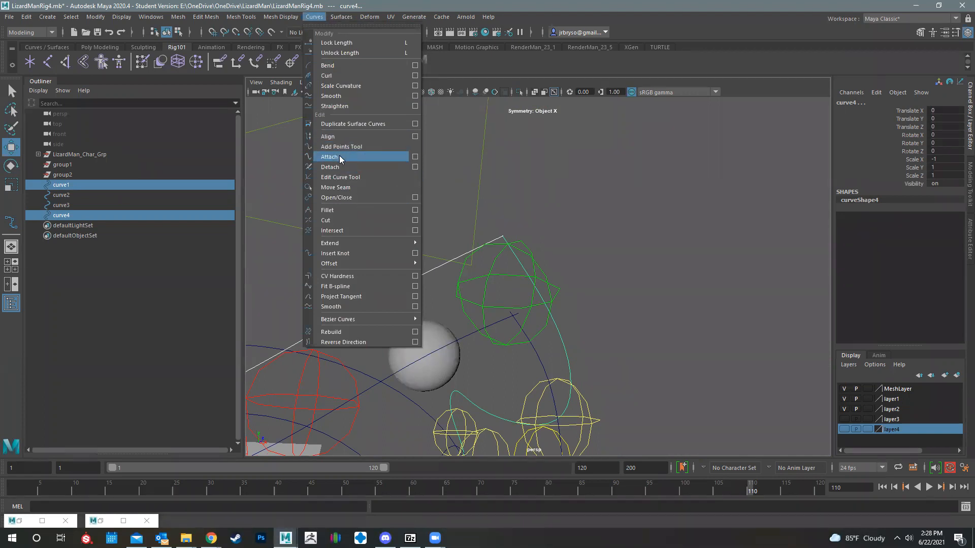
pyautogui.click(339, 157)
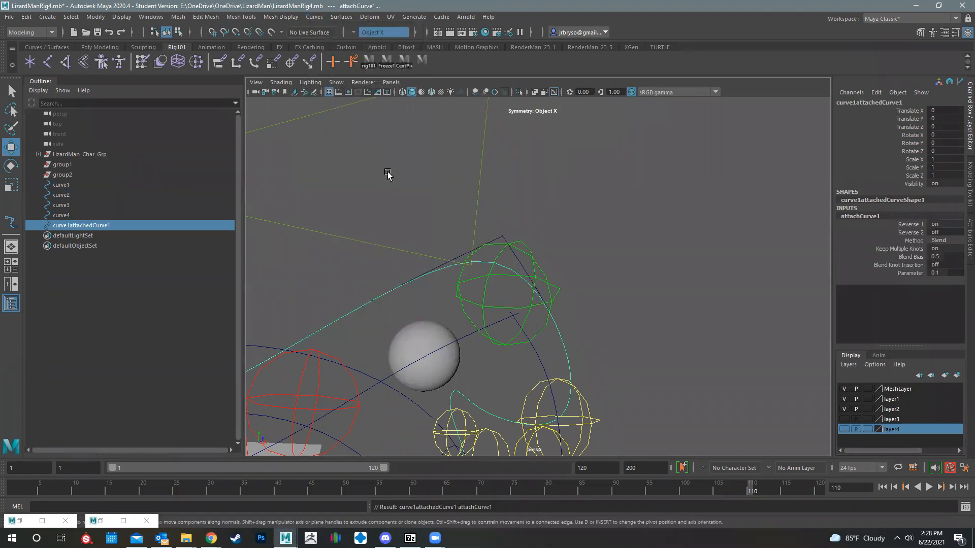
# Select the original halves curve1 and curve4 and hide them, leaving the attached curve shown.
pyautogui.click(479, 261)
pyautogui.keyDown('alt'); pyautogui.moveTo(585, 355); pyautogui.dragTo(482, 370, button='right'); pyautogui.keyUp('alt')
pyautogui.keyDown('alt'); pyautogui.moveTo(531, 311); pyautogui.dragTo(568, 226, button='middle'); pyautogui.keyUp('alt')
pyautogui.keyDown('alt'); pyautogui.moveTo(581, 307); pyautogui.dragTo(828, 392); pyautogui.keyUp('alt')
pyautogui.click(574, 189)
pyautogui.keyDown('shift'); pyautogui.click(516, 193); pyautogui.keyUp('shift')
pyautogui.hotkey('ctrl', 'h')
pyautogui.keyDown('alt'); pyautogui.moveTo(517, 328); pyautogui.dragTo(577, 316); pyautogui.keyUp('alt')
# Try moving the end control vertex of curve1attachedCurve1 at the open front gap, and undo the move.
pyautogui.click(653, 329)
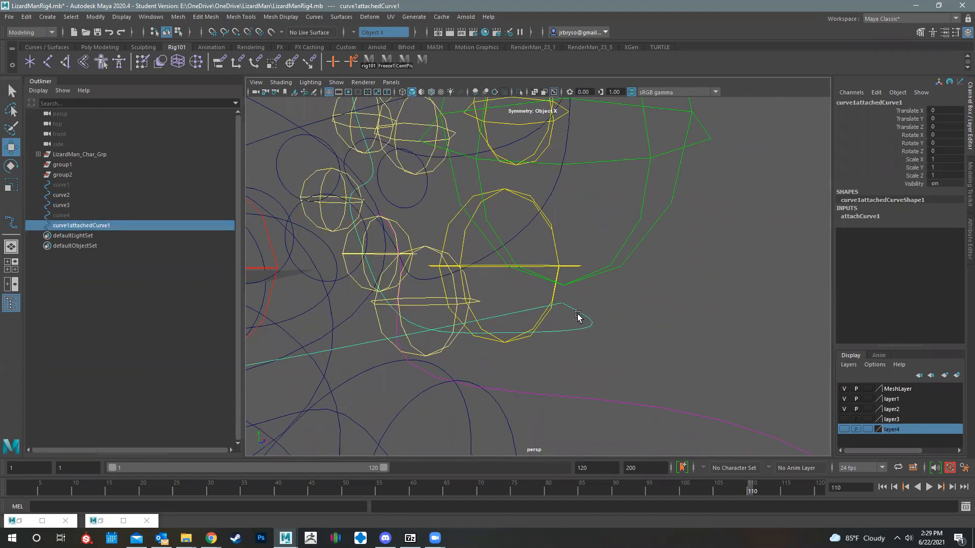
pyautogui.moveTo(569, 290); pyautogui.dragTo(518, 287, button='right')
pyautogui.keyDown('alt'); pyautogui.moveTo(561, 300); pyautogui.dragTo(498, 226); pyautogui.keyUp('alt')
pyautogui.click(593, 286)
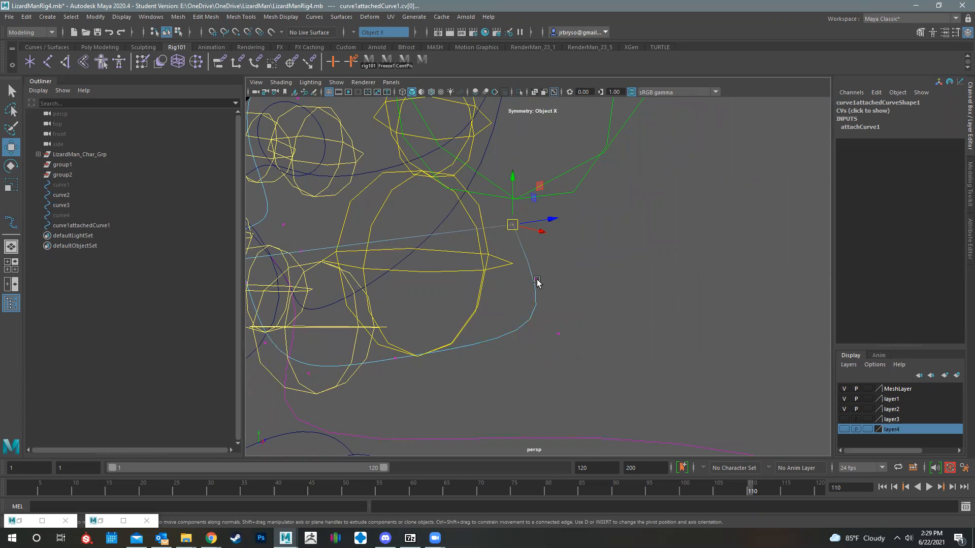
pyautogui.keyDown('alt'); pyautogui.moveTo(540, 269); pyautogui.dragTo(570, 260); pyautogui.keyUp('alt')
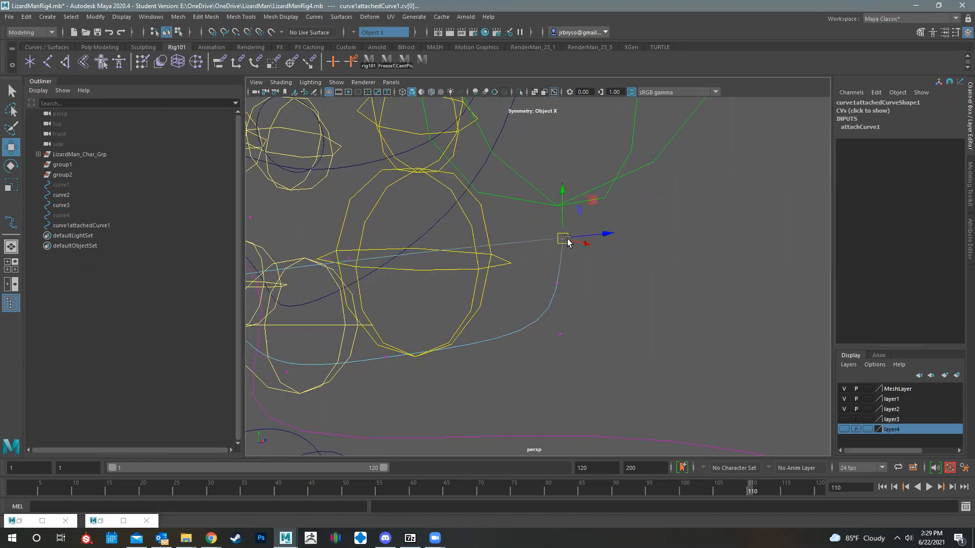
pyautogui.hotkey('ctrl', 'z')
# Try to join the open front end of curve1attachedCurve1 using Attach and Open/Close on its selected end vertex.
pyautogui.click(314, 17)
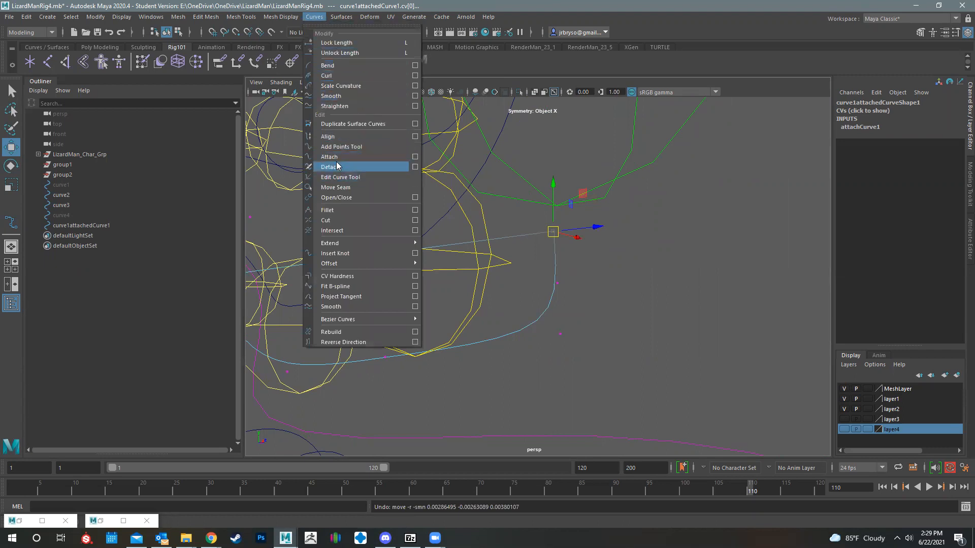
pyautogui.click(335, 157)
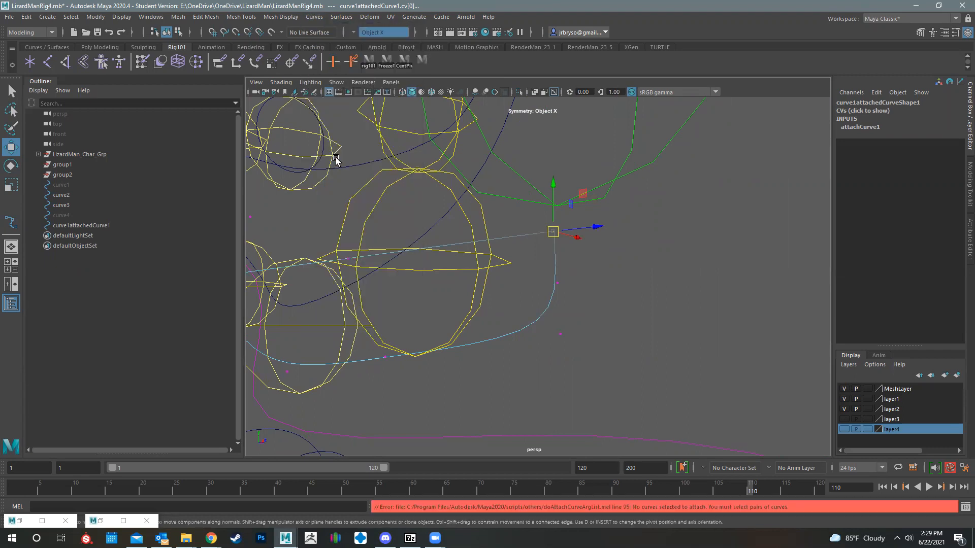
pyautogui.click(315, 18)
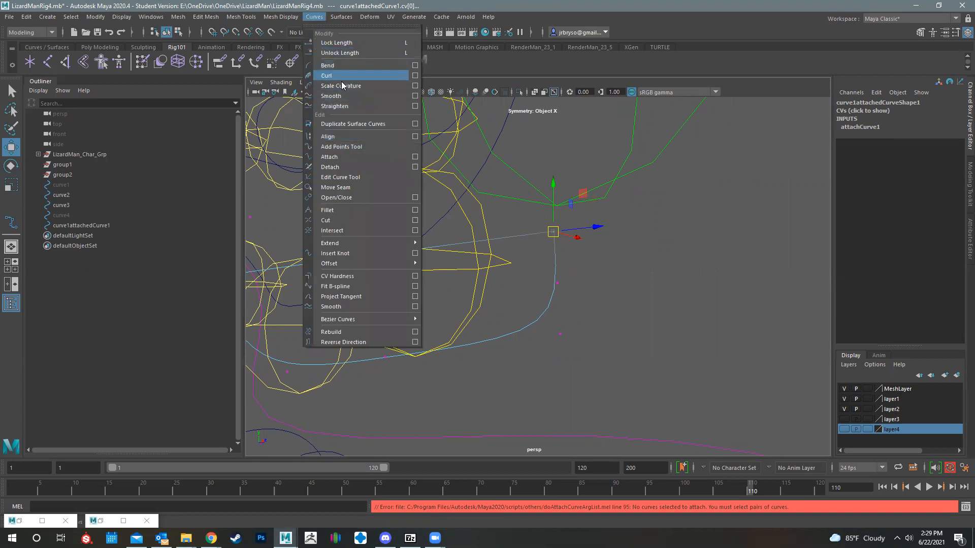
pyautogui.click(348, 199)
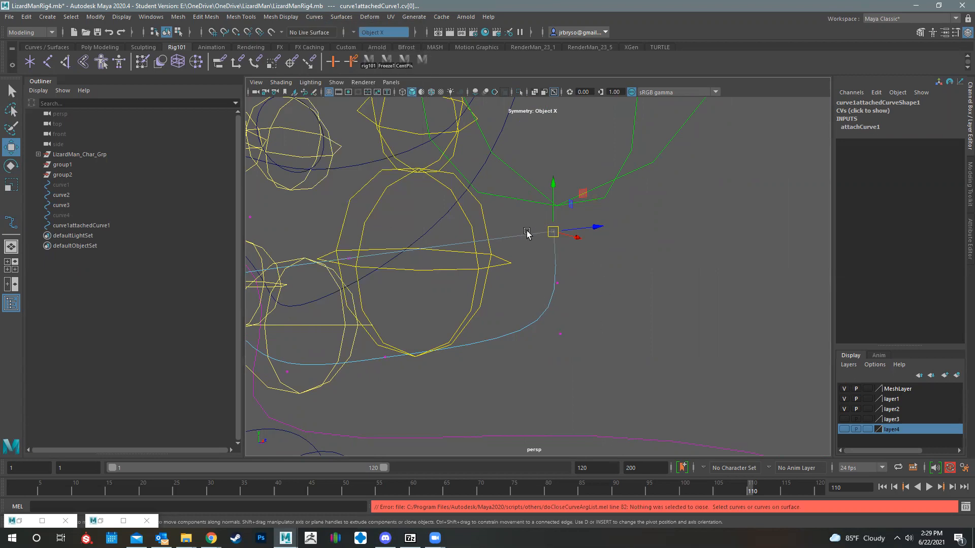
pyautogui.keyDown('alt'); pyautogui.moveTo(535, 241); pyautogui.dragTo(524, 275); pyautogui.keyUp('alt')
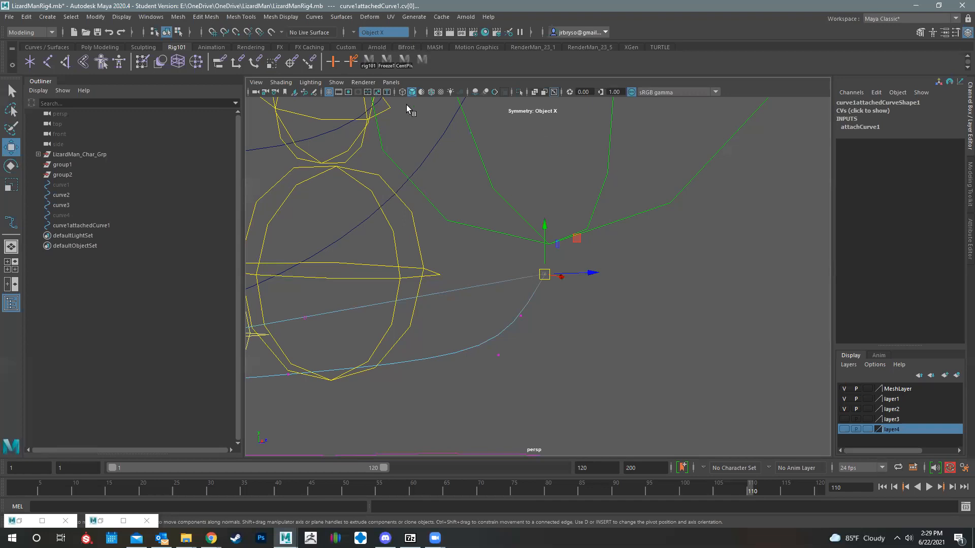
pyautogui.click(315, 17)
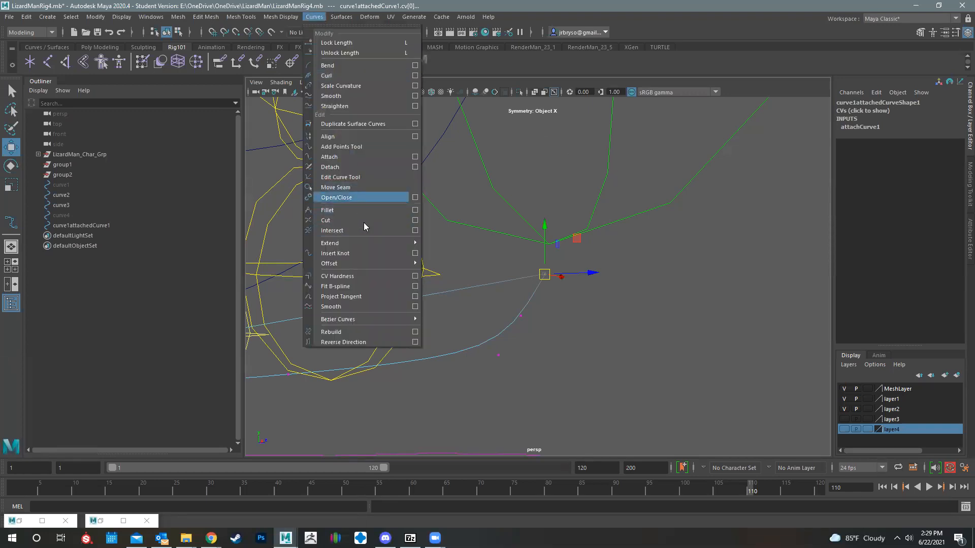
pyautogui.moveTo(362, 320)
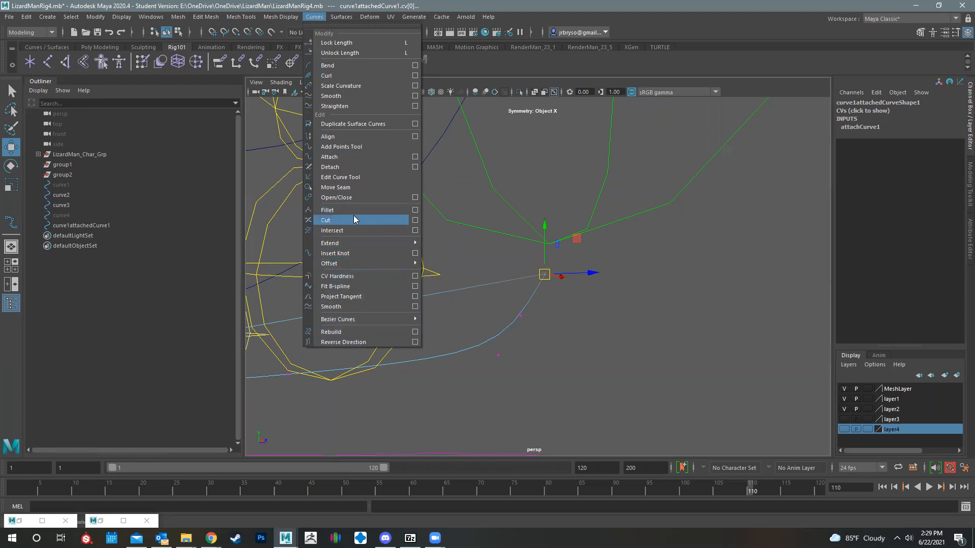
pyautogui.click(519, 229)
# Try to attach the second mouth curve (curve2) to its mirrored copy (curve3), and undo the attachment.
pyautogui.keyDown('alt'); pyautogui.moveTo(482, 252); pyautogui.dragTo(516, 276, button='middle'); pyautogui.keyUp('alt')
pyautogui.scroll(-5, 558, 246)
pyautogui.keyDown('alt'); pyautogui.moveTo(595, 254); pyautogui.dragTo(616, 226); pyautogui.keyUp('alt')
pyautogui.scroll(3, 646, 204)
pyautogui.click(647, 207)
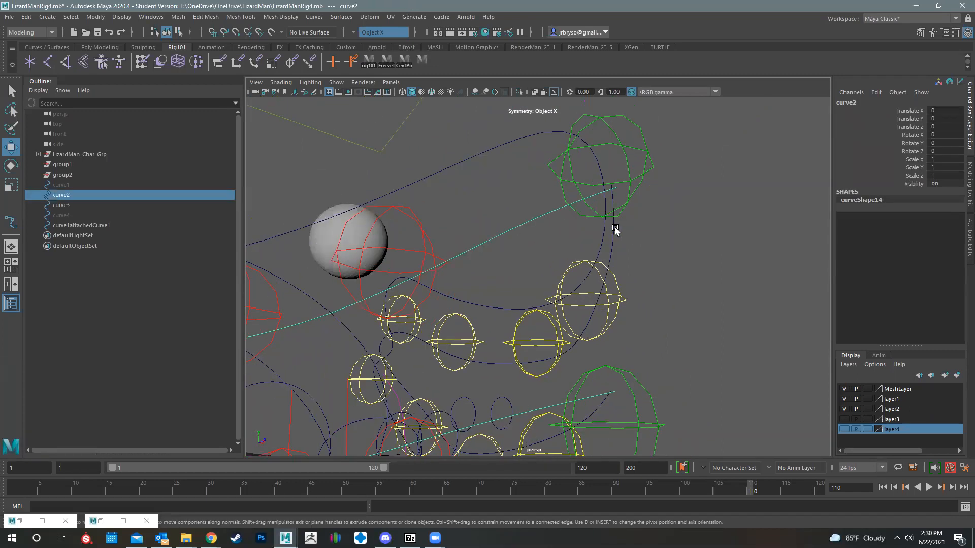
pyautogui.keyDown('shift'); pyautogui.click(616, 228); pyautogui.keyUp('shift')
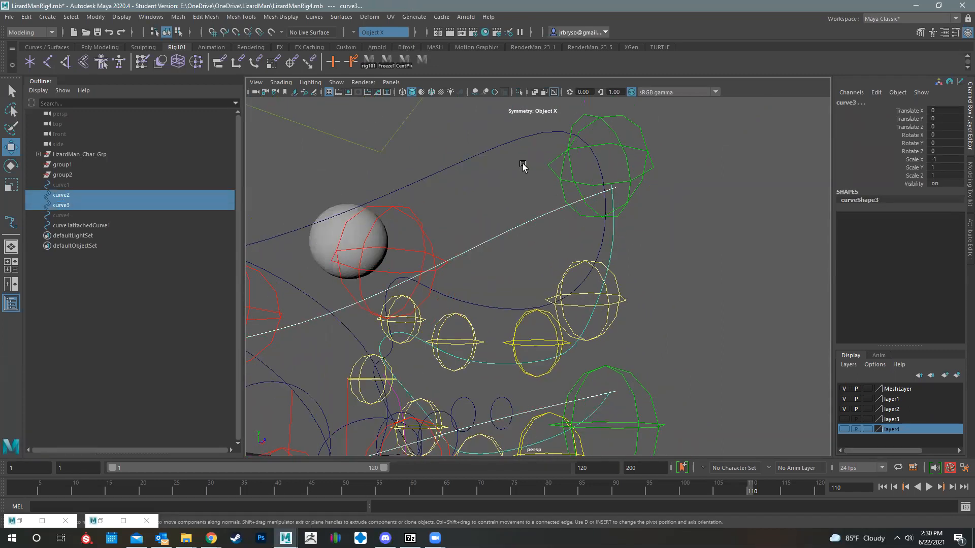
pyautogui.click(283, 17)
pyautogui.moveTo(314, 16)
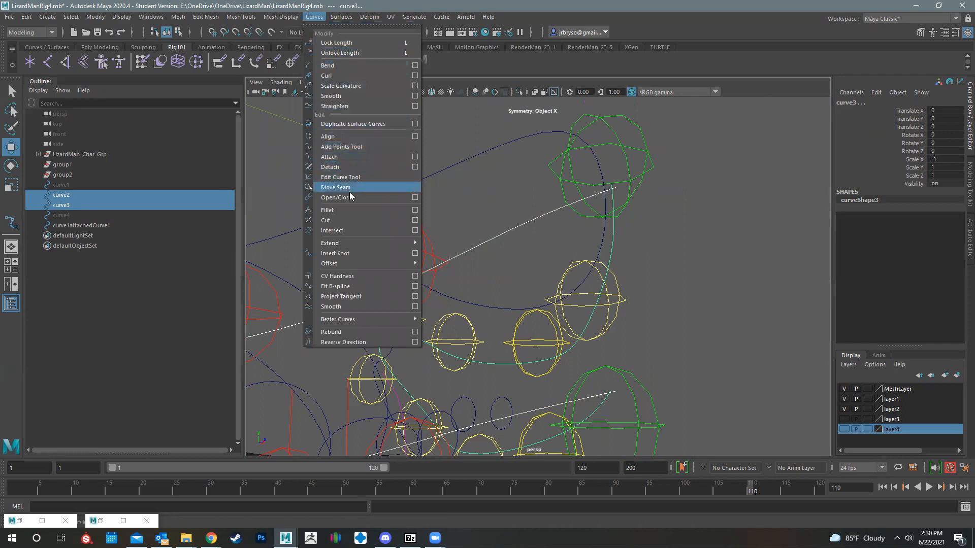
pyautogui.click(334, 157)
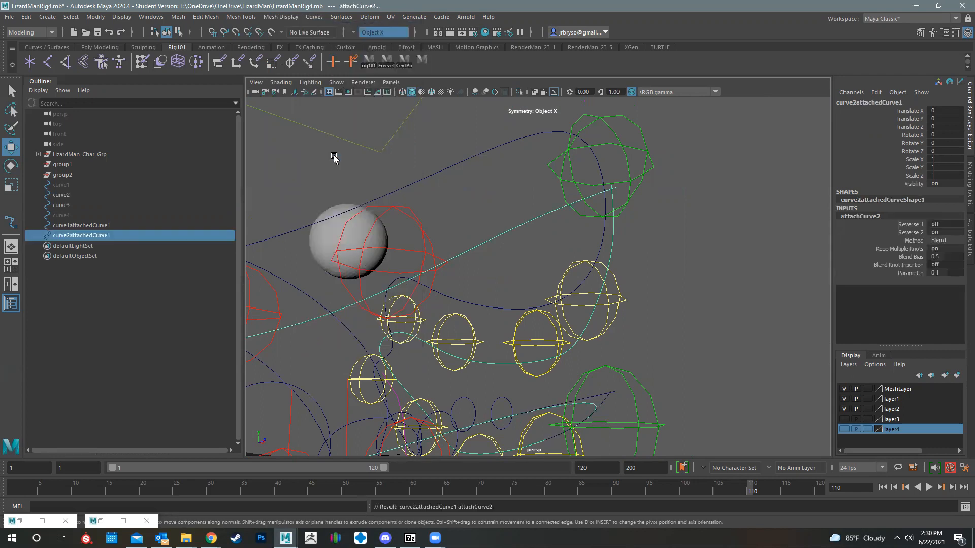
pyautogui.keyDown('alt'); pyautogui.moveTo(645, 359); pyautogui.dragTo(611, 251); pyautogui.keyUp('alt')
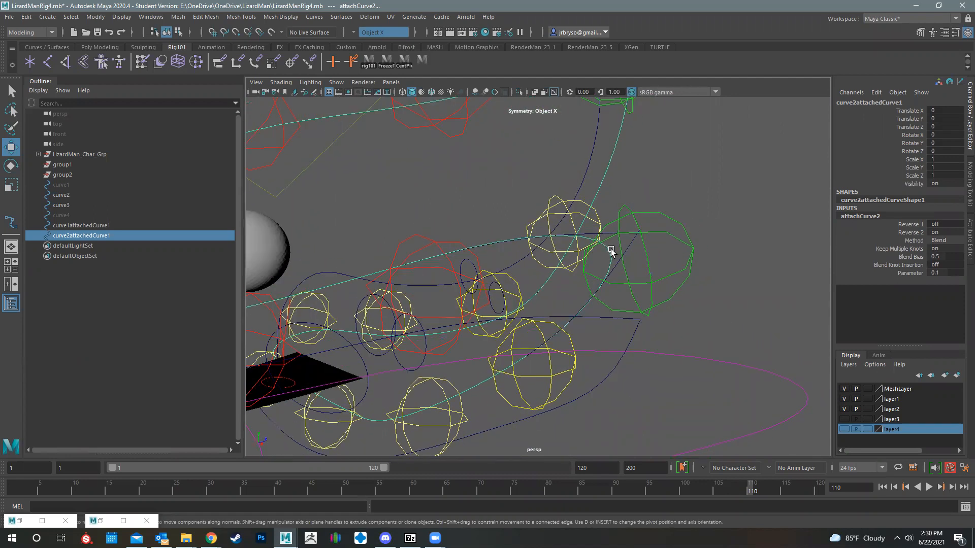
pyautogui.hotkey('ctrl', 'z')
# Attach curve2 and curve3, with Reverse 1 on and Reverse 2 off so they join at the upper front.
pyautogui.keyDown('alt'); pyautogui.moveTo(660, 213); pyautogui.dragTo(625, 261); pyautogui.keyUp('alt')
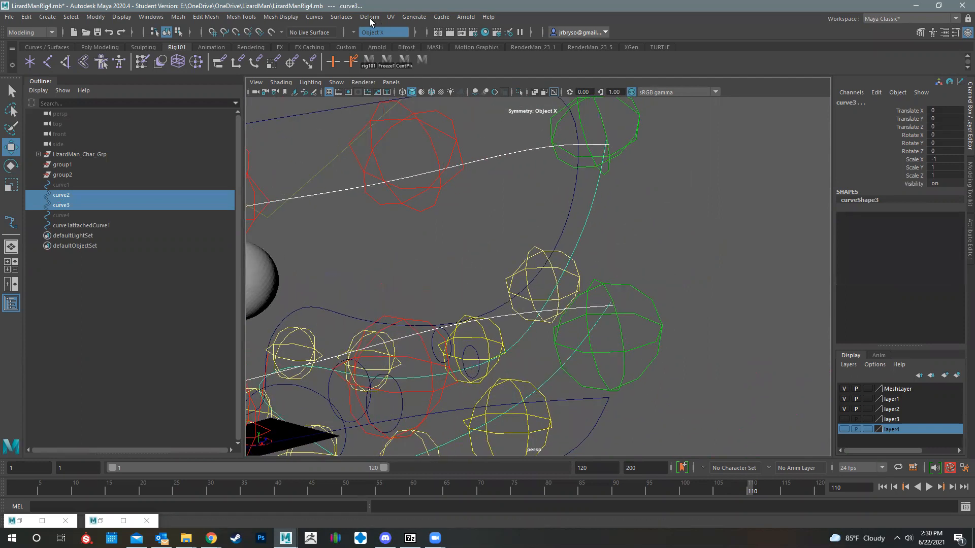
pyautogui.click(341, 17)
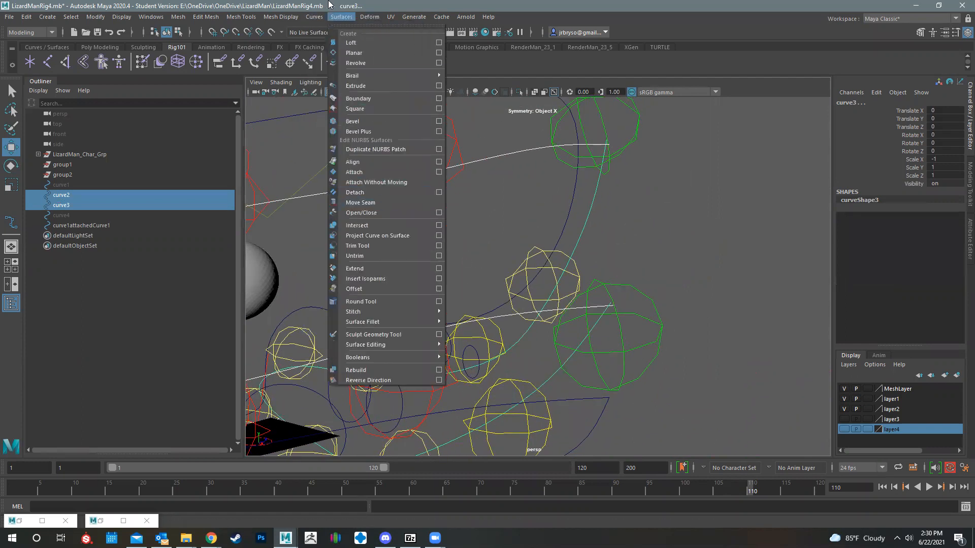
pyautogui.click(315, 17)
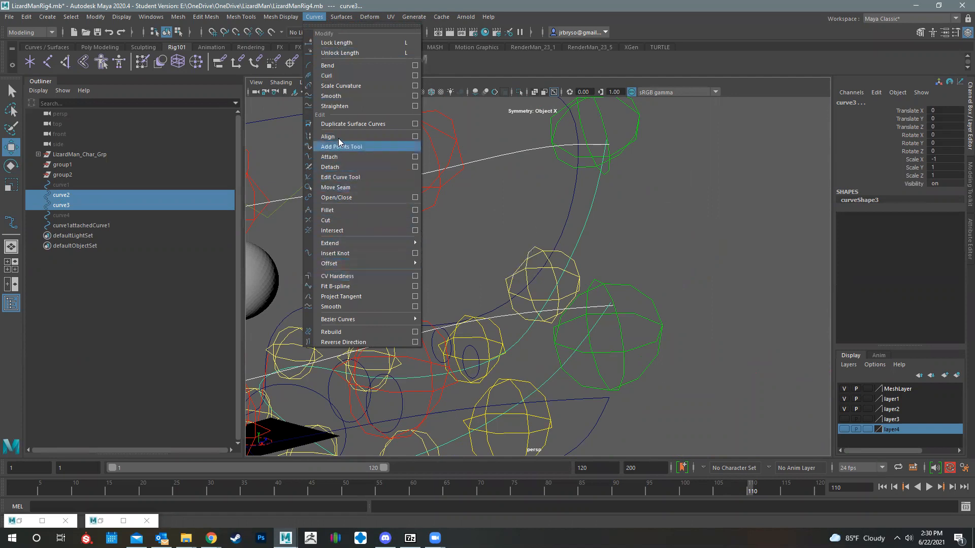
pyautogui.click(339, 156)
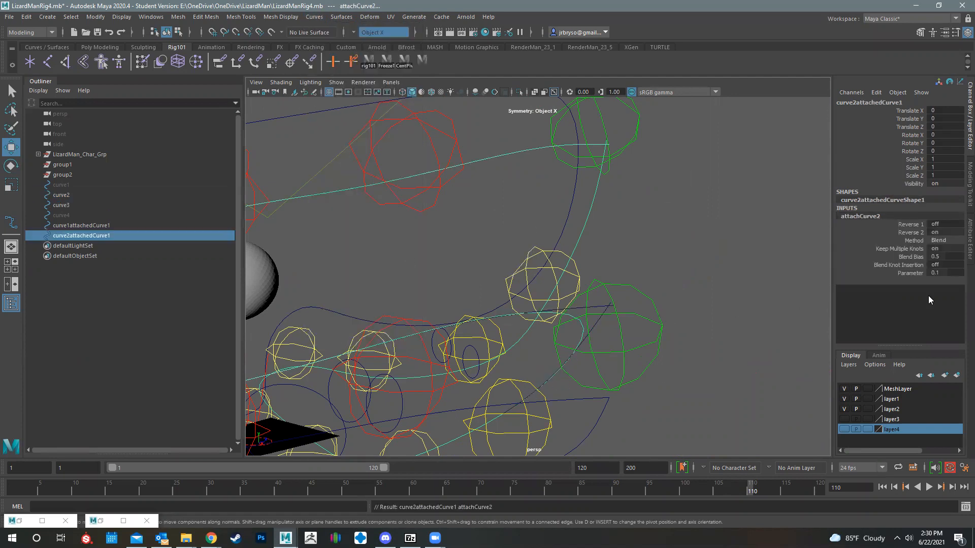
pyautogui.click(916, 224)
pyautogui.moveTo(703, 251); pyautogui.dragTo(669, 238, button='middle')
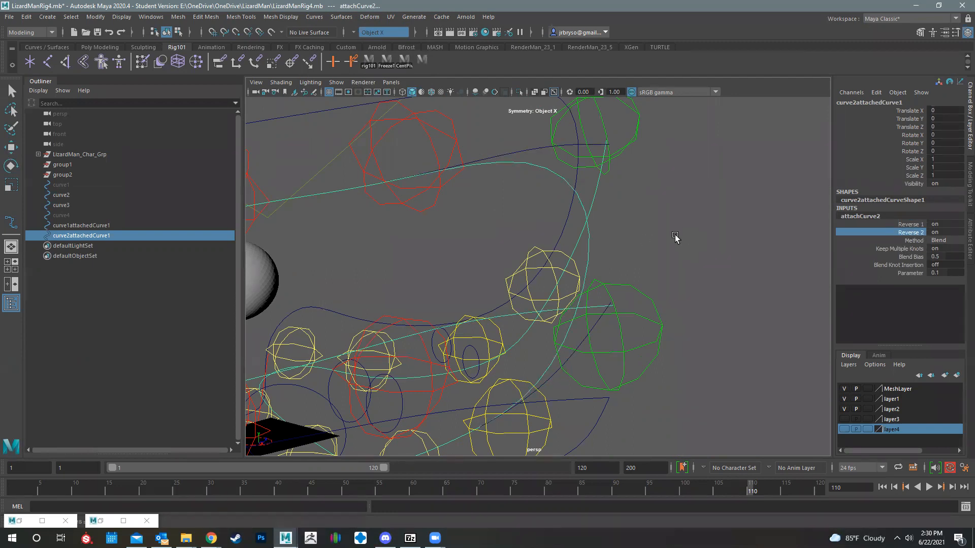
pyautogui.moveTo(731, 234); pyautogui.dragTo(647, 234, button='middle')
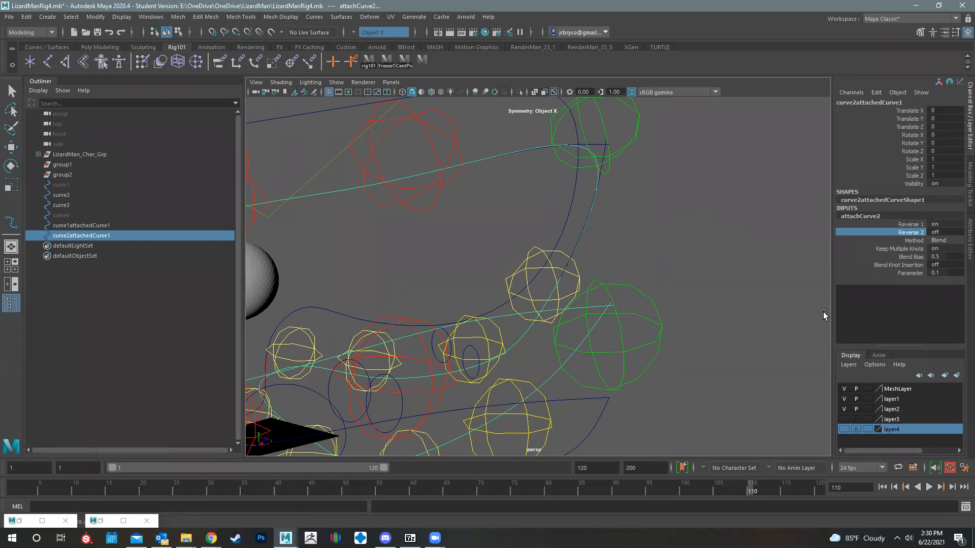
# Hide the original halves curve2 and curve3, keeping the second attached curve shown.
pyautogui.keyDown('alt'); pyautogui.moveTo(663, 244); pyautogui.dragTo(560, 163); pyautogui.keyUp('alt')
pyautogui.press('w')
pyautogui.click(558, 162)
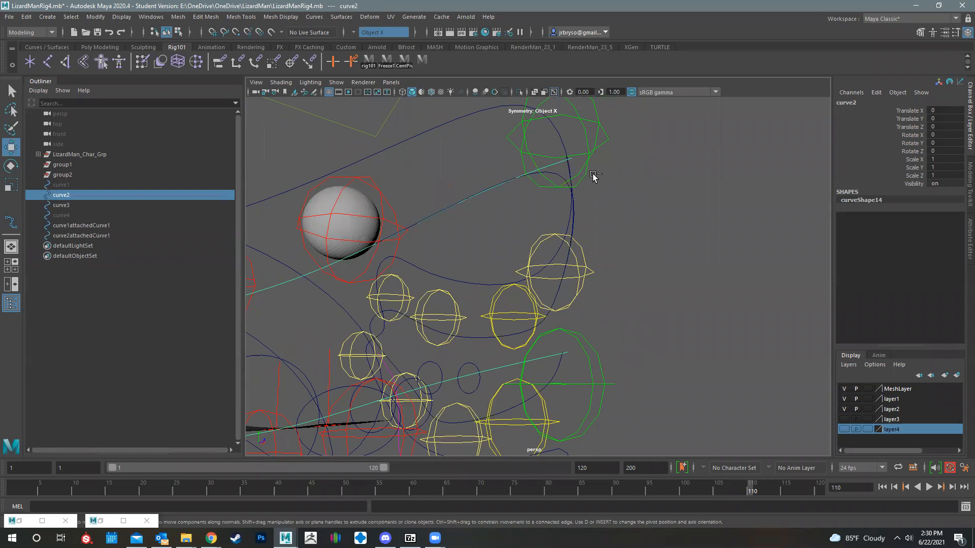
pyautogui.click(593, 177)
pyautogui.keyDown('alt'); pyautogui.moveTo(594, 211); pyautogui.dragTo(443, 186); pyautogui.keyUp('alt')
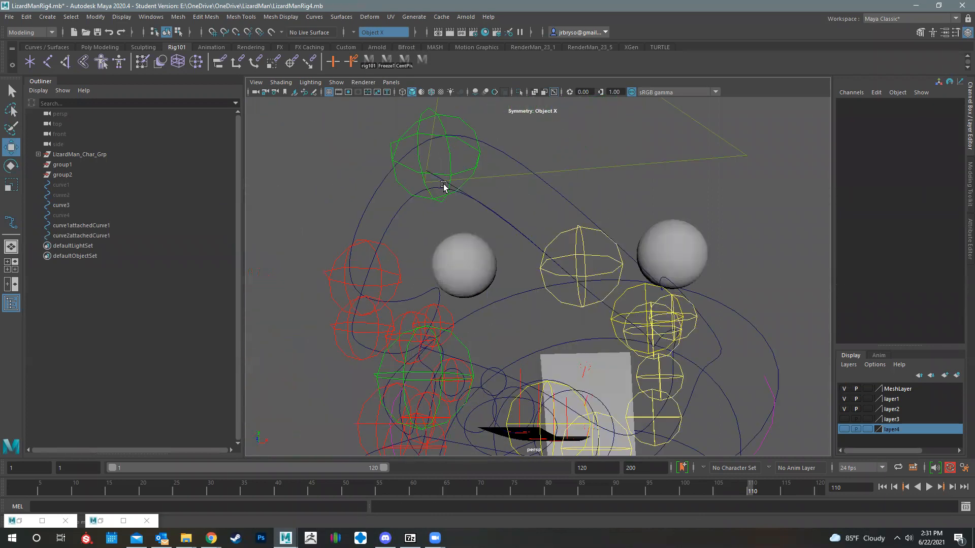
pyautogui.click(445, 184)
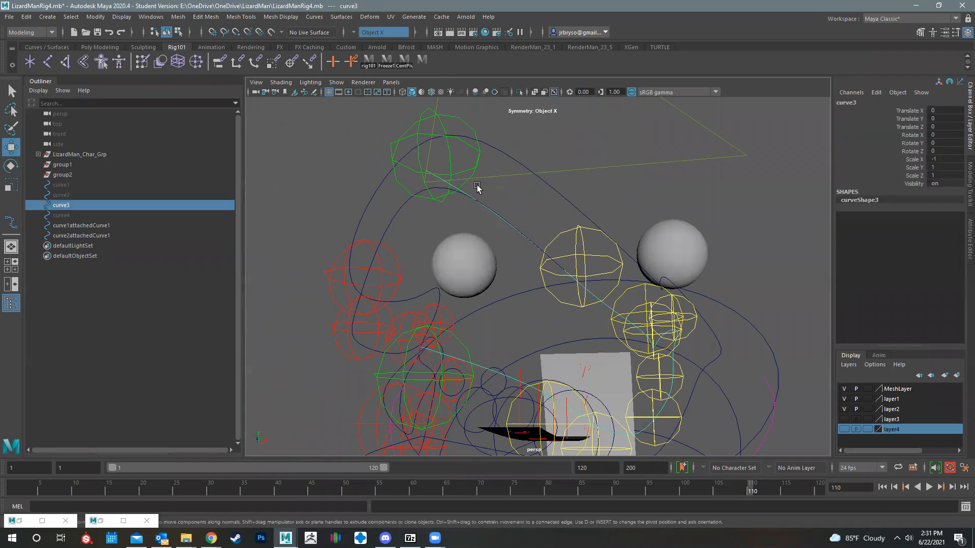
pyautogui.hotkey('ctrl', 'h')
# Examine the lower front end of curve2attachedCurve1 and its end control vertex.
pyautogui.keyDown('alt'); pyautogui.moveTo(498, 239); pyautogui.dragTo(635, 254); pyautogui.keyUp('alt')
pyautogui.keyDown('alt'); pyautogui.moveTo(634, 254); pyautogui.dragTo(642, 227, button='middle'); pyautogui.keyUp('alt')
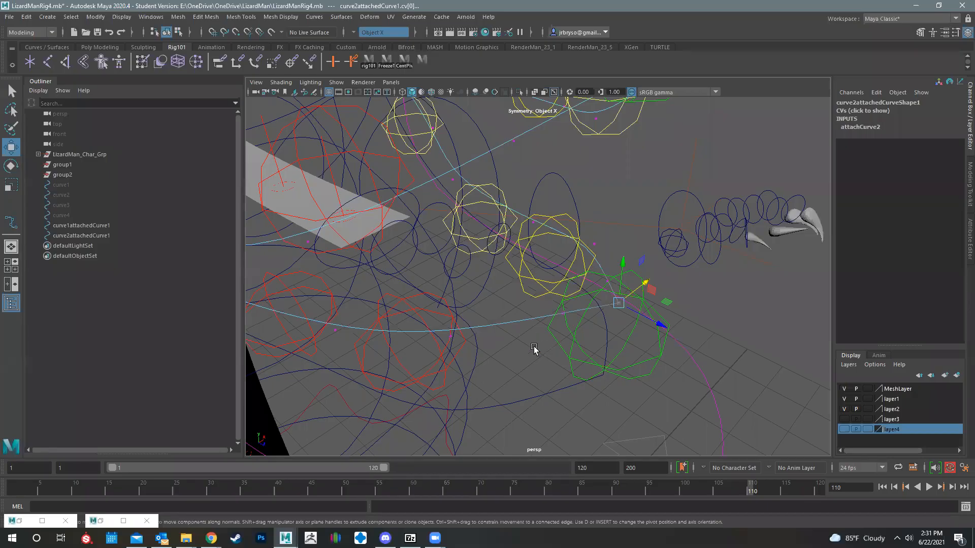
pyautogui.keyDown('alt'); pyautogui.moveTo(464, 392); pyautogui.dragTo(551, 389); pyautogui.keyUp('alt')
pyautogui.scroll(3, 648, 410)
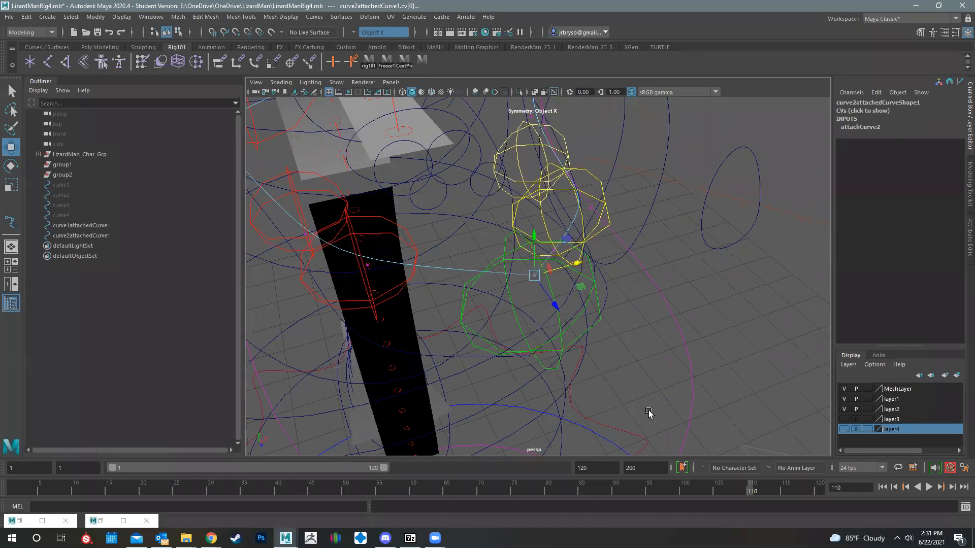
pyautogui.keyDown('alt'); pyautogui.moveTo(636, 369); pyautogui.dragTo(666, 379); pyautogui.keyUp('alt')
pyautogui.scroll(3, 705, 185)
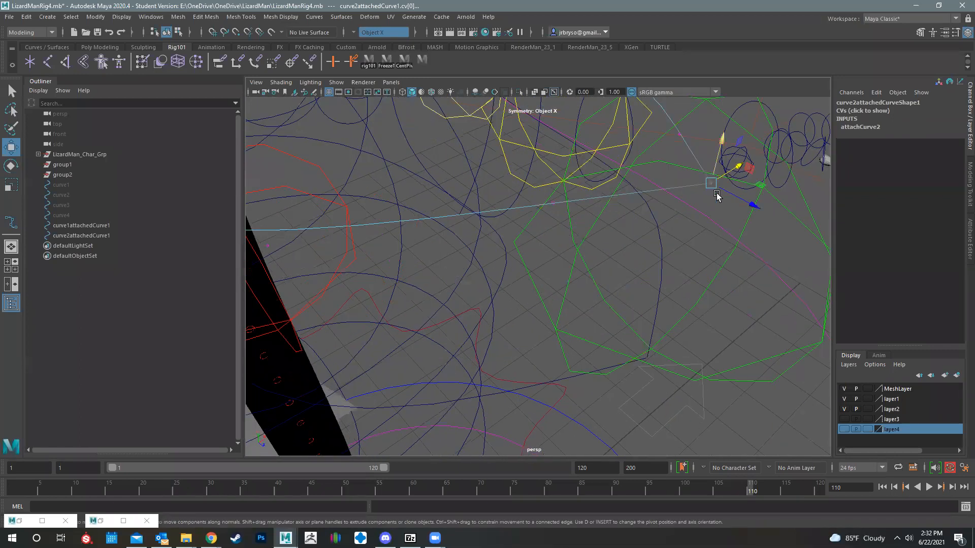
pyautogui.keyDown('alt'); pyautogui.moveTo(615, 401); pyautogui.dragTo(580, 327); pyautogui.keyUp('alt')
pyautogui.keyDown('alt'); pyautogui.moveTo(442, 227); pyautogui.dragTo(458, 242, button='middle'); pyautogui.keyUp('alt')
# Return to object selection, select curve1attachedCurve1 and curve2attachedCurve1 together, and save the scene.
pyautogui.moveTo(458, 243); pyautogui.dragTo(488, 227, button='right')
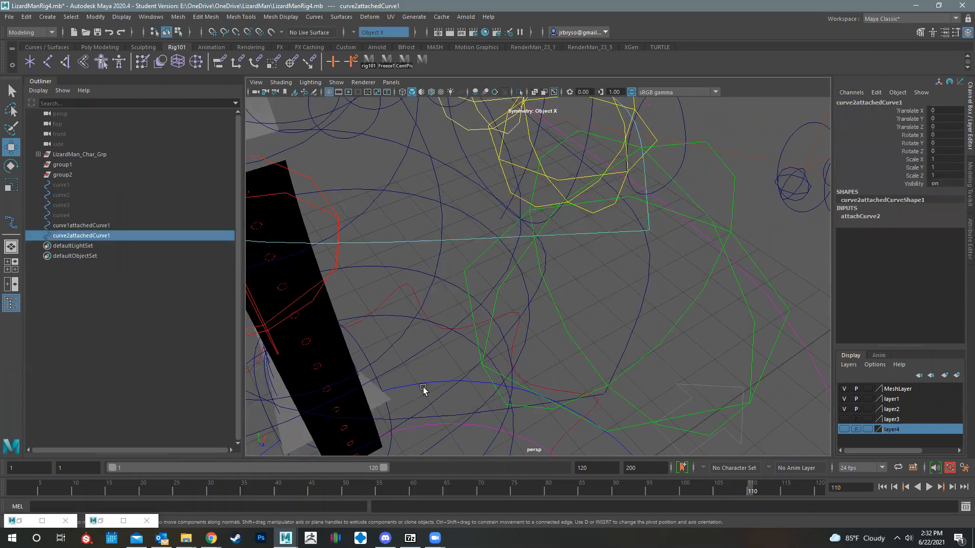
pyautogui.keyDown('shift'); pyautogui.click(450, 418); pyautogui.keyUp('shift')
pyautogui.keyDown('alt'); pyautogui.moveTo(533, 370); pyautogui.dragTo(587, 274); pyautogui.keyUp('alt')
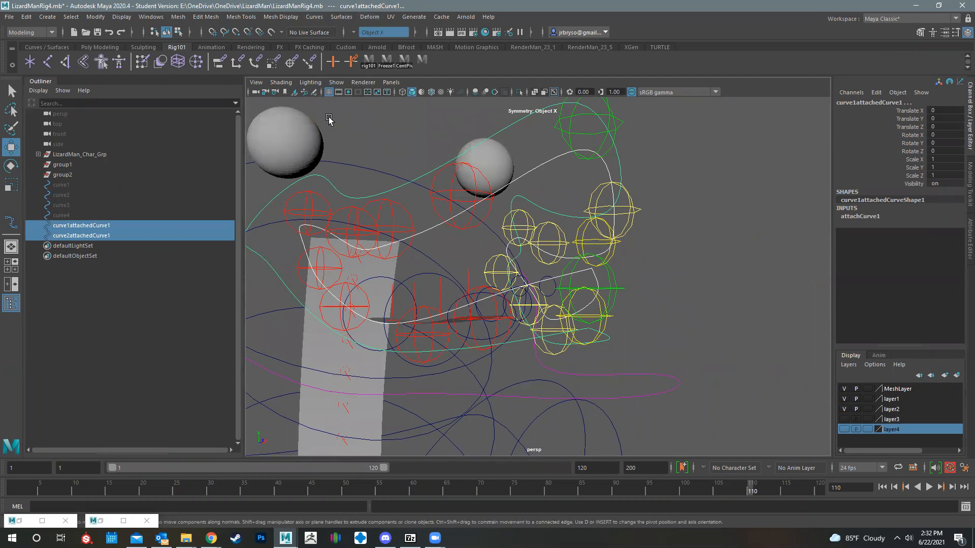
pyautogui.click(312, 17)
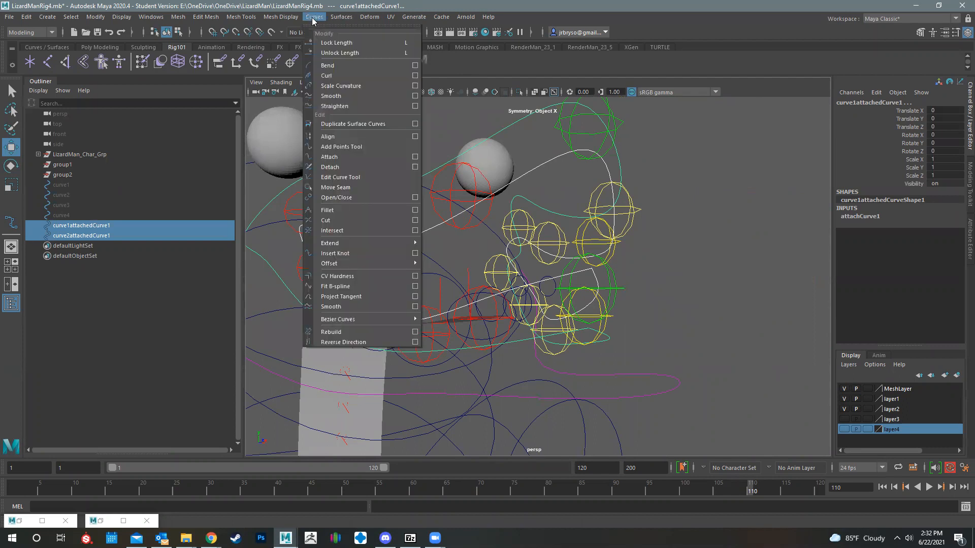
pyautogui.click(566, 241)
pyautogui.scroll(3, 558, 236)
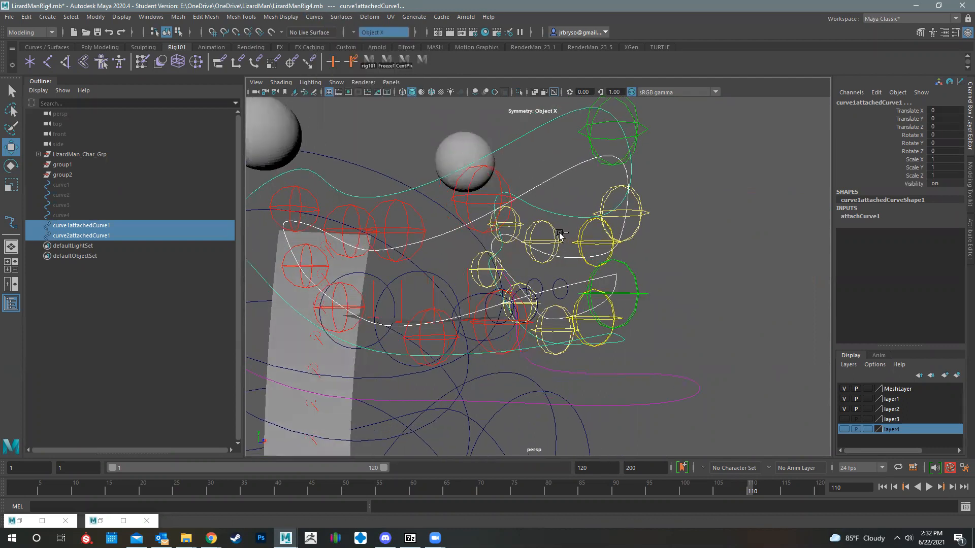
pyautogui.hotkey('ctrl', 's')
pyautogui.click(466, 279)
pyautogui.press('w')
# Rebuild both attached mouth curves as uniform cubic curves with 20 spans, keeping their ends.
pyautogui.click(314, 18)
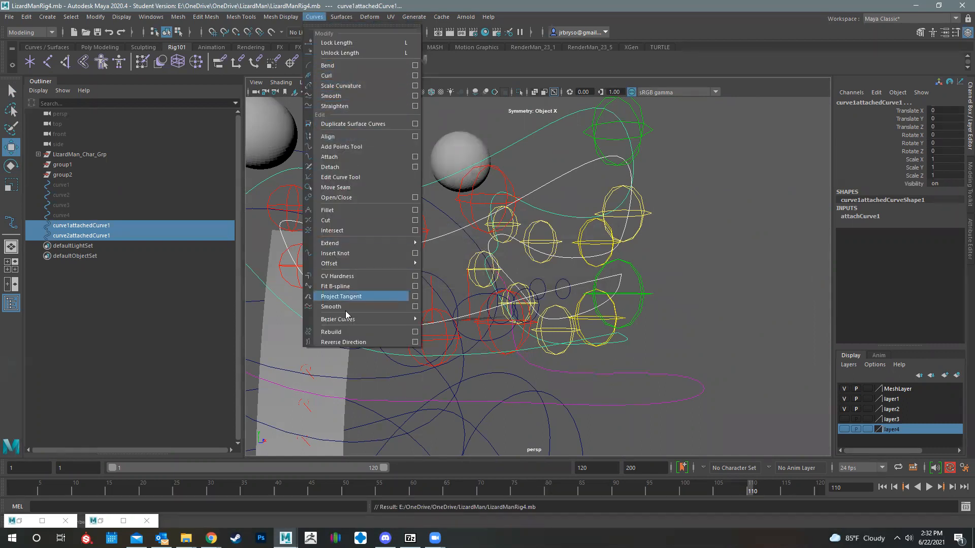
pyautogui.click(415, 332)
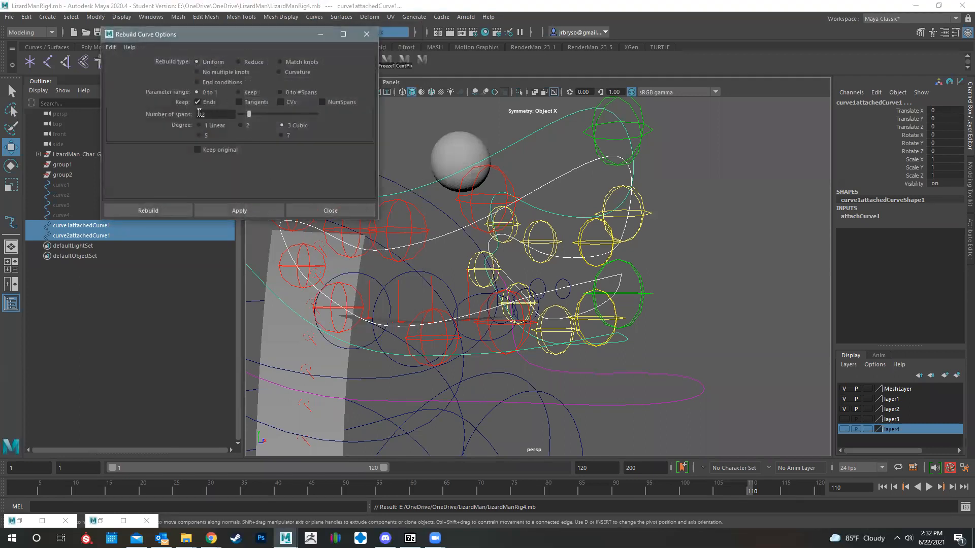
pyautogui.doubleClick(209, 113)
pyautogui.keyDown('alt'); pyautogui.moveTo(496, 174); pyautogui.dragTo(463, 253); pyautogui.keyUp('alt')
pyautogui.keyDown('alt'); pyautogui.moveTo(522, 294); pyautogui.dragTo(616, 284); pyautogui.keyUp('alt')
pyautogui.keyDown('alt'); pyautogui.moveTo(694, 173); pyautogui.dragTo(437, 243); pyautogui.keyUp('alt')
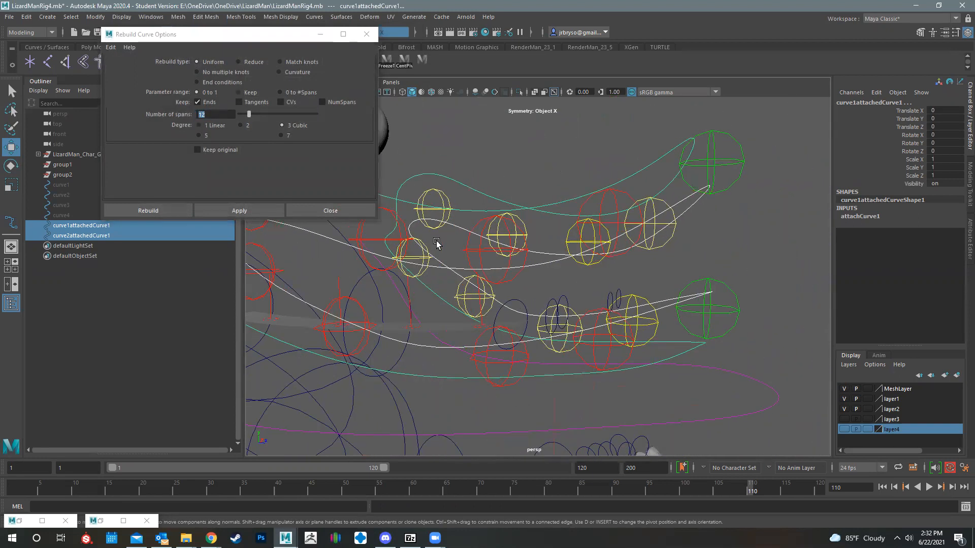
pyautogui.keyDown('alt'); pyautogui.moveTo(605, 250); pyautogui.dragTo(761, 148); pyautogui.keyUp('alt')
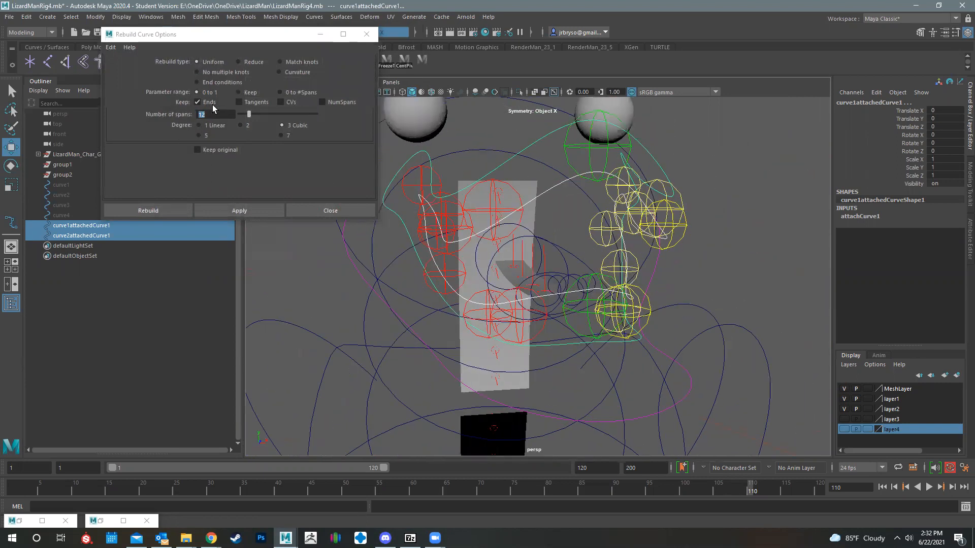
pyautogui.moveTo(207, 114); pyautogui.dragTo(178, 111)
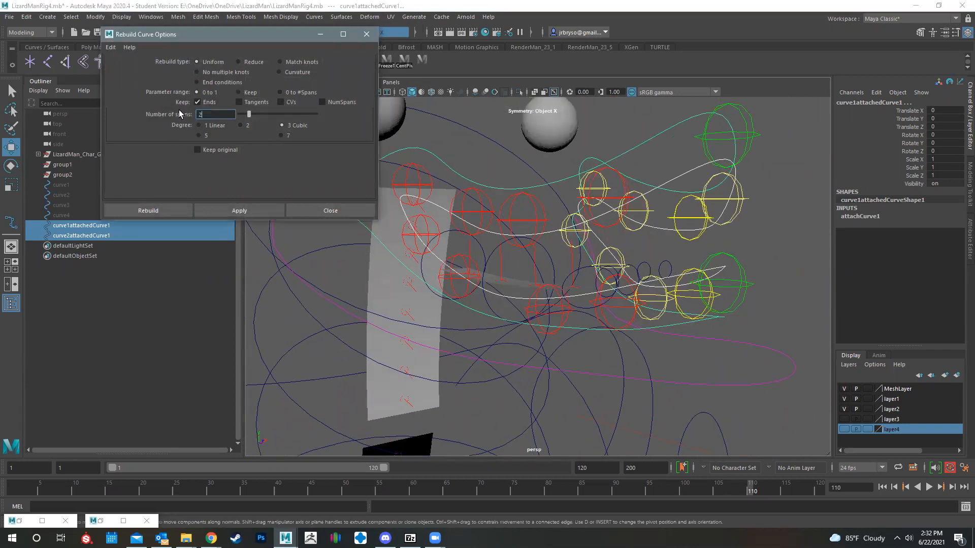
pyautogui.click(161, 210)
# Display the control vertices of the rebuilt mouth curves to examine their spacing.
pyautogui.keyDown('alt'); pyautogui.moveTo(576, 211); pyautogui.dragTo(523, 177); pyautogui.keyUp('alt')
pyautogui.rightClick(520, 175)
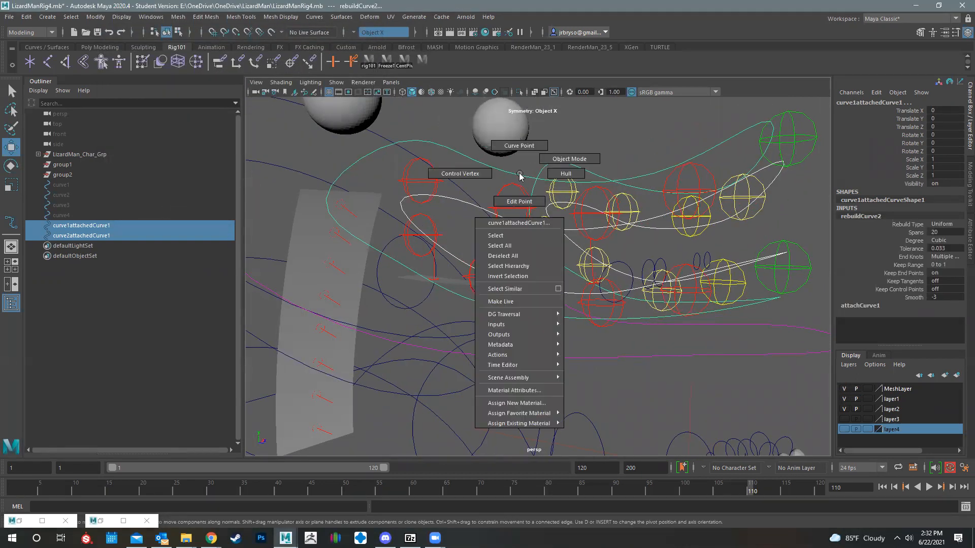
pyautogui.click(470, 173)
pyautogui.keyDown('alt'); pyautogui.moveTo(582, 196); pyautogui.dragTo(538, 182); pyautogui.keyUp('alt')
pyautogui.rightClick(525, 175)
pyautogui.click(494, 178)
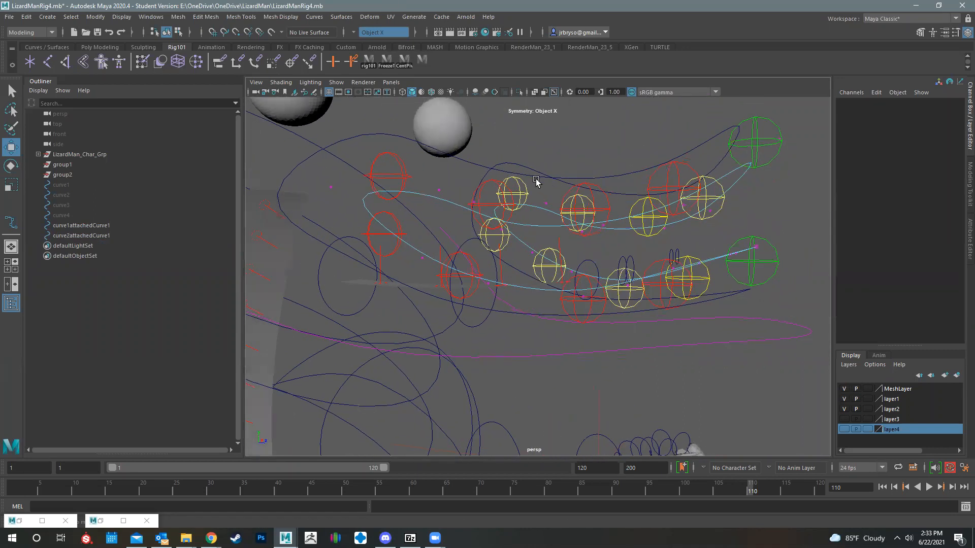
# Loft a cubic NURBS surface with 1 section span between curve1attachedCurve1 and curve2attachedCurve1, and check its shape around the mouth.
pyautogui.click(528, 175)
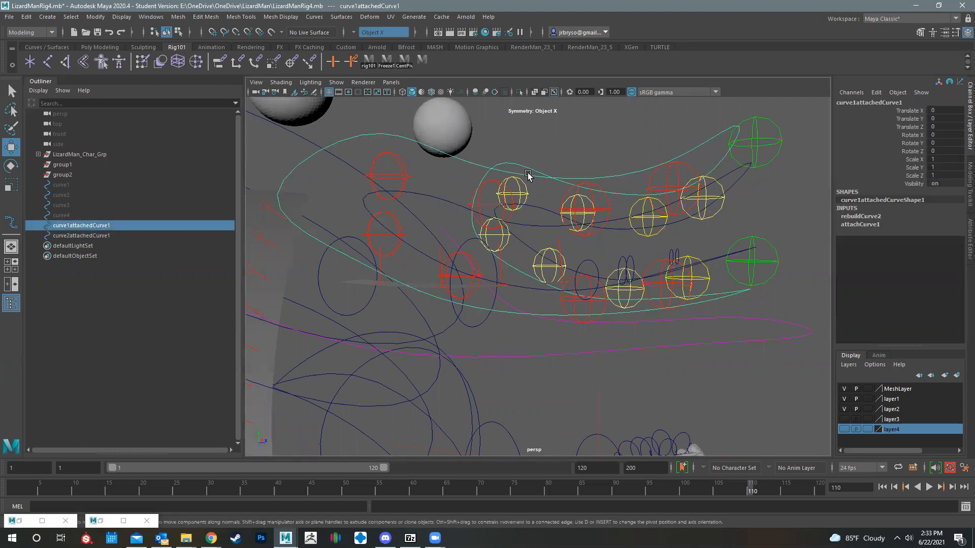
pyautogui.keyDown('shift'); pyautogui.click(731, 171); pyautogui.keyUp('shift')
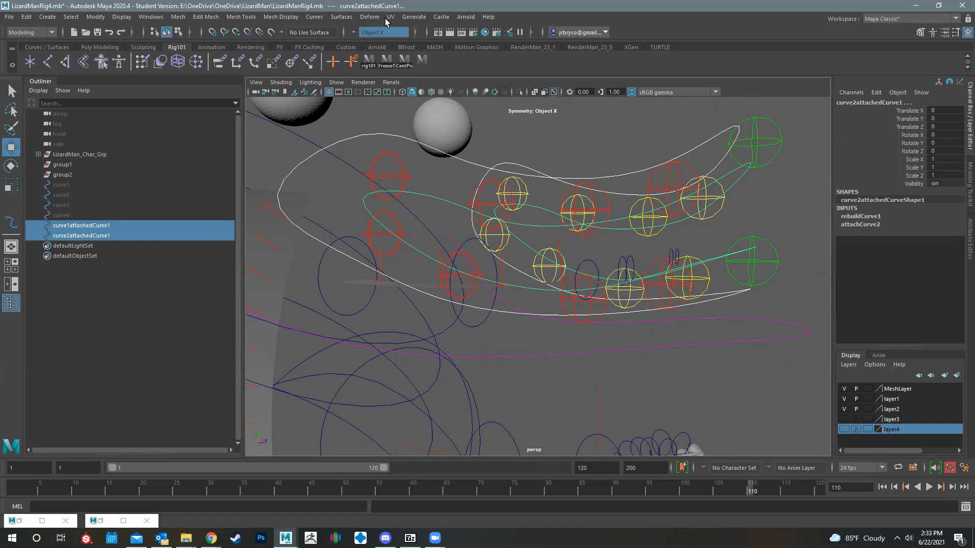
pyautogui.click(341, 18)
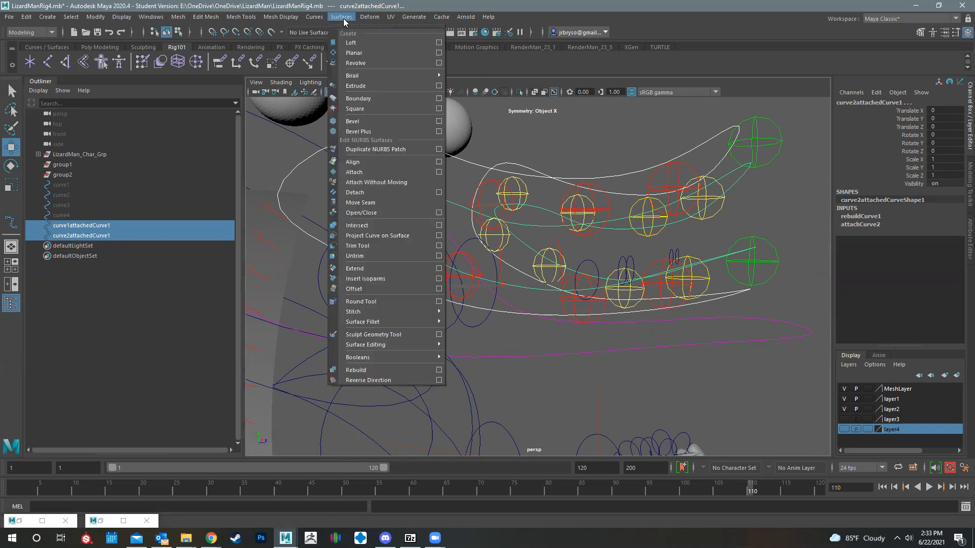
pyautogui.click(439, 42)
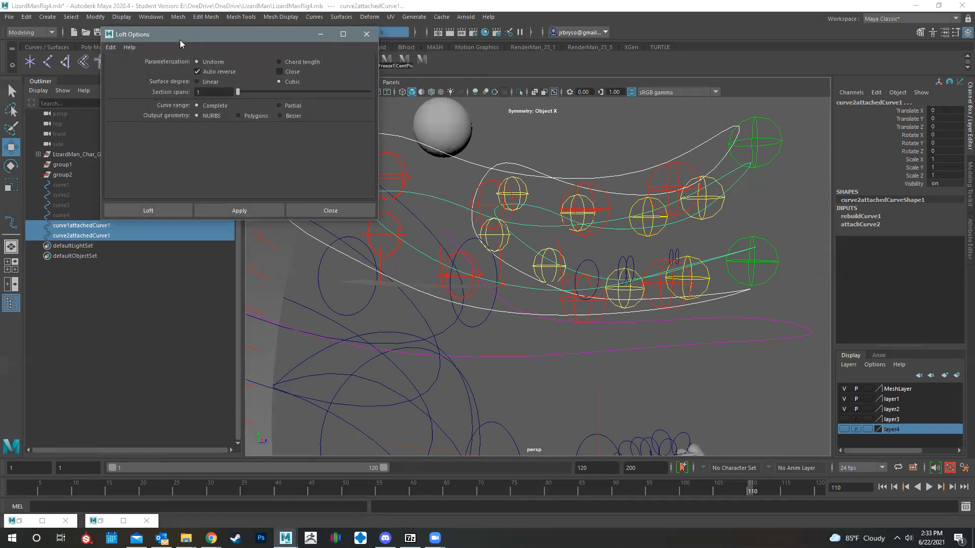
pyautogui.moveTo(174, 41); pyautogui.dragTo(131, 47)
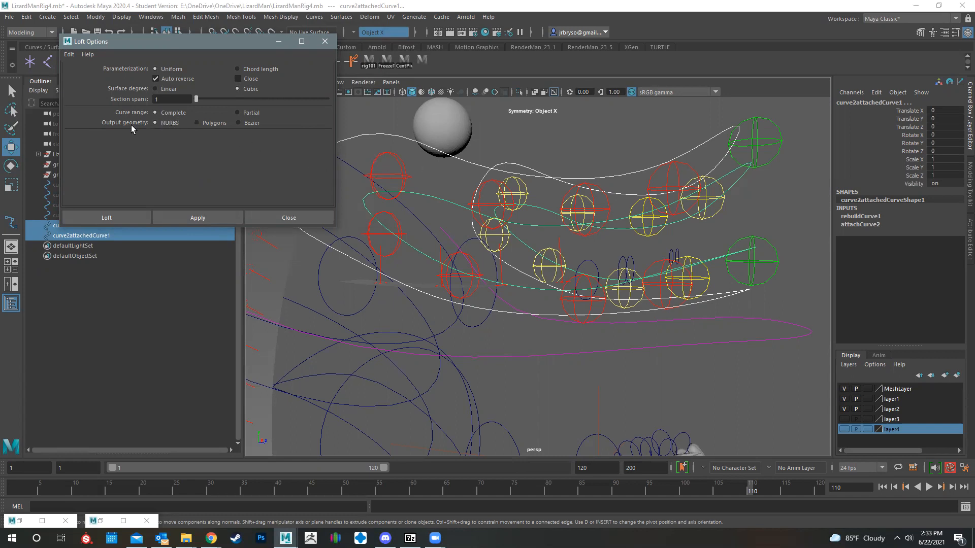
pyautogui.doubleClick(164, 99)
pyautogui.click(195, 219)
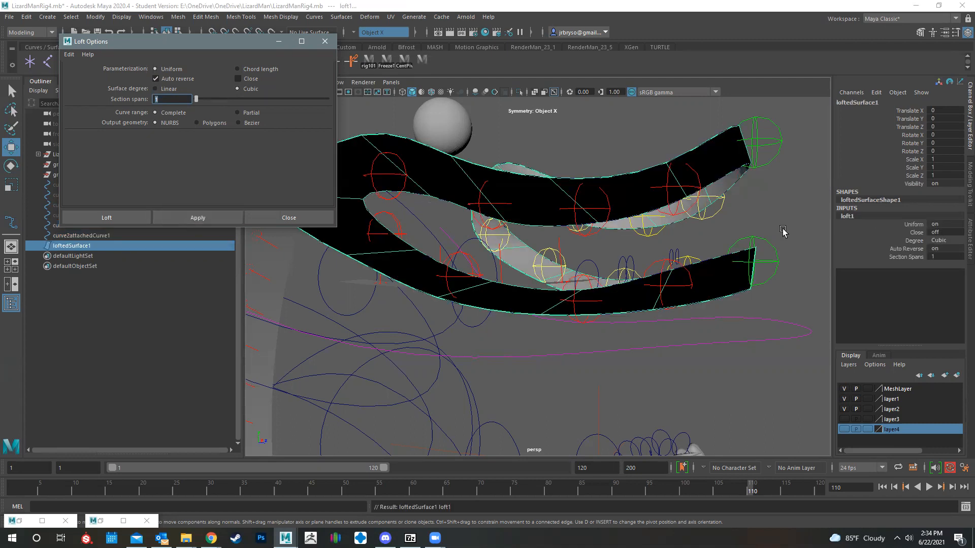
pyautogui.keyDown('alt'); pyautogui.moveTo(666, 234); pyautogui.dragTo(646, 202); pyautogui.keyUp('alt')
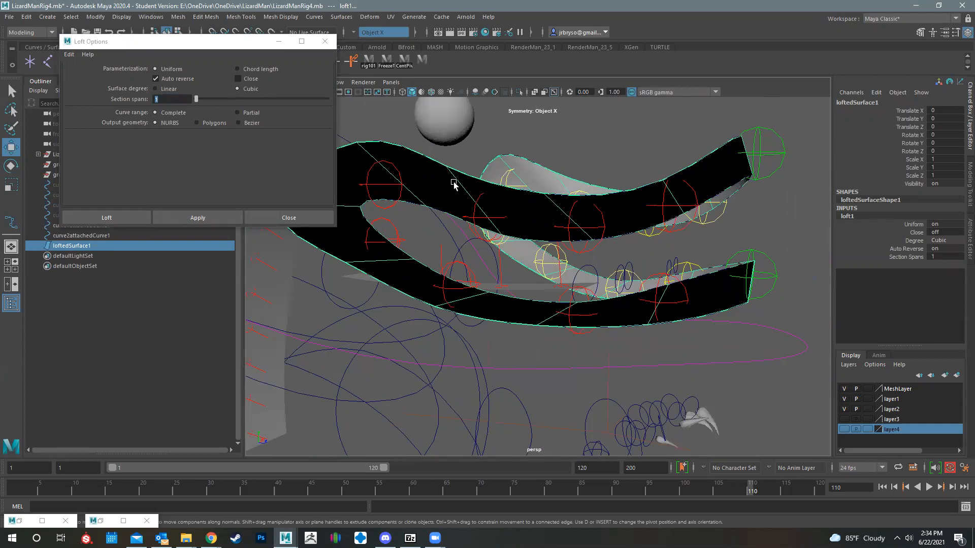
pyautogui.keyDown('alt'); pyautogui.moveTo(511, 219); pyautogui.dragTo(671, 178); pyautogui.keyUp('alt')
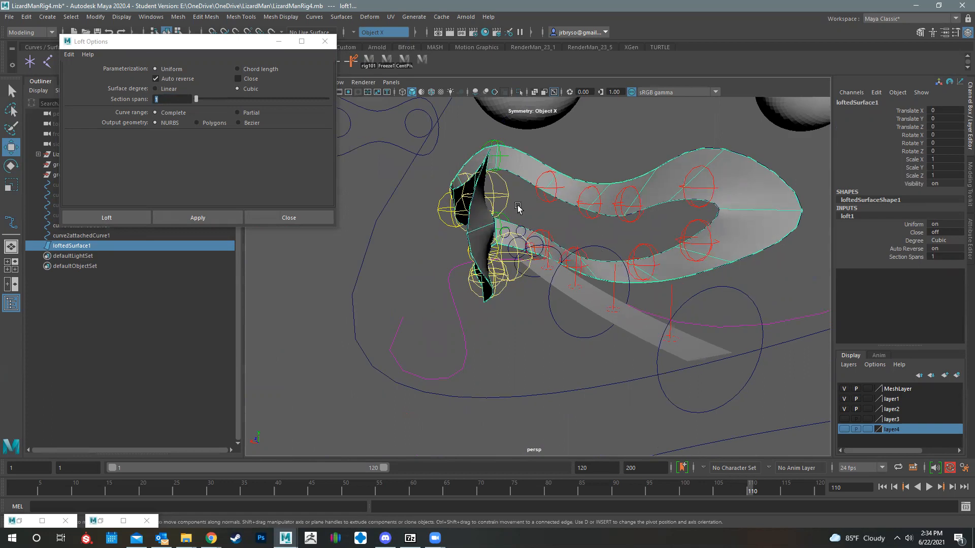
pyautogui.keyDown('alt'); pyautogui.moveTo(520, 170); pyautogui.dragTo(551, 170); pyautogui.keyUp('alt')
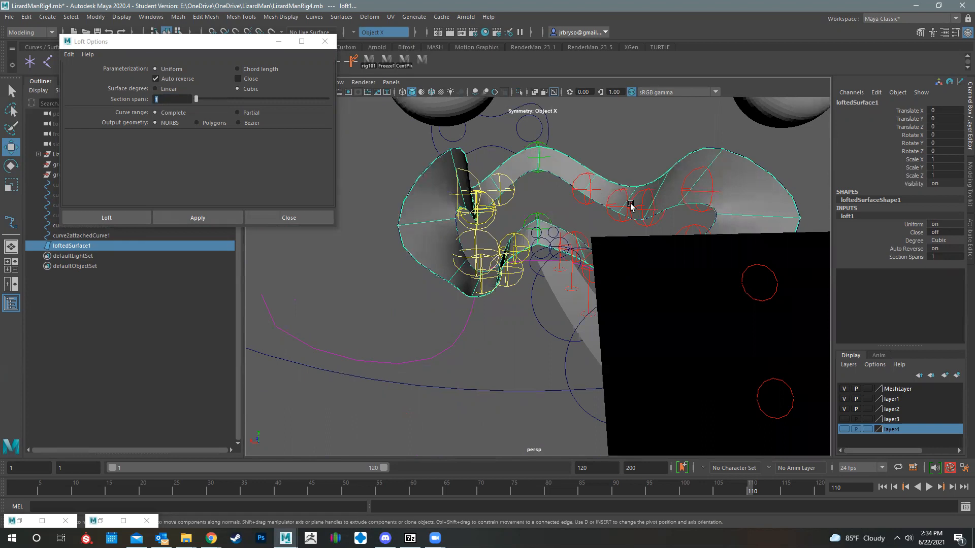
pyautogui.keyDown('alt'); pyautogui.moveTo(737, 231); pyautogui.dragTo(545, 243); pyautogui.keyUp('alt')
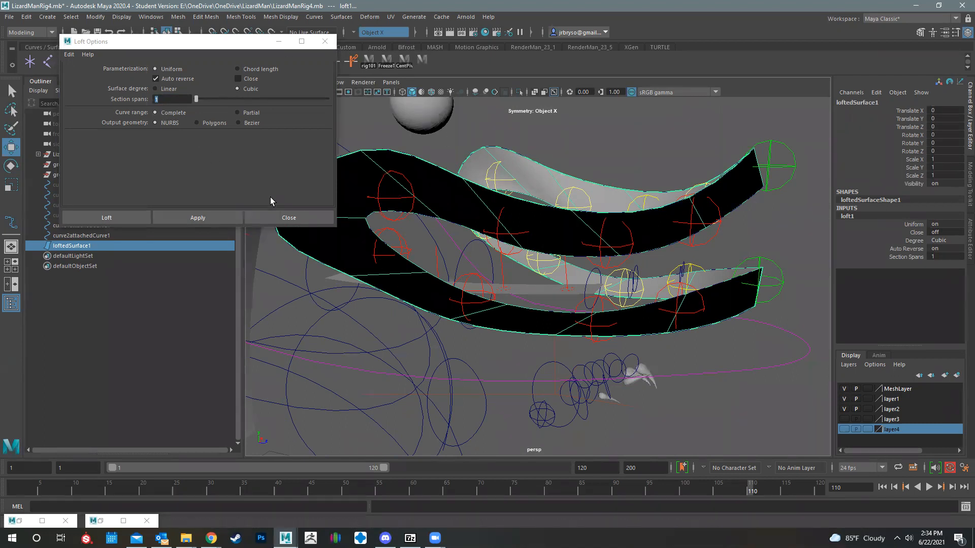
pyautogui.click(325, 44)
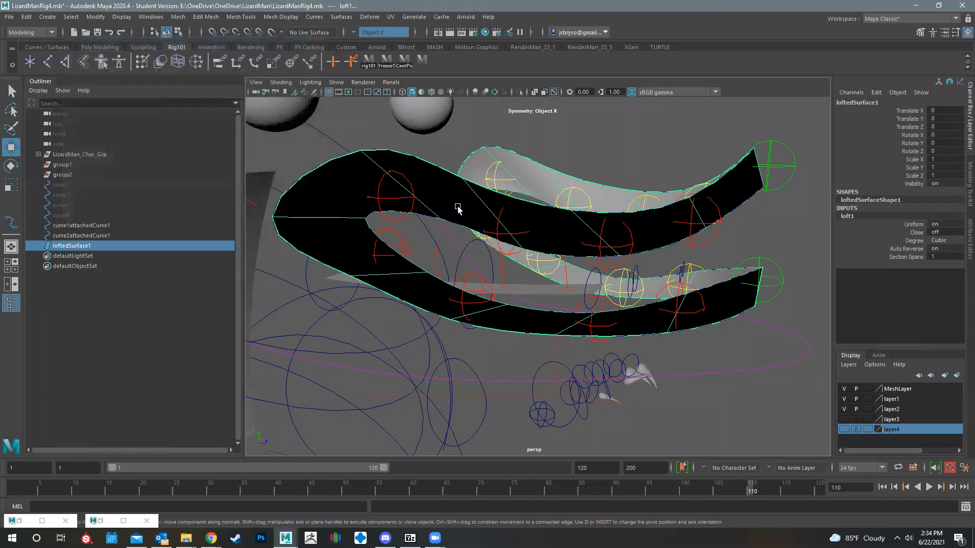
# Try to rebuild the lofted surface with 1 span in U and 40 spans in V, and undo the rebuild.
pyautogui.click(342, 17)
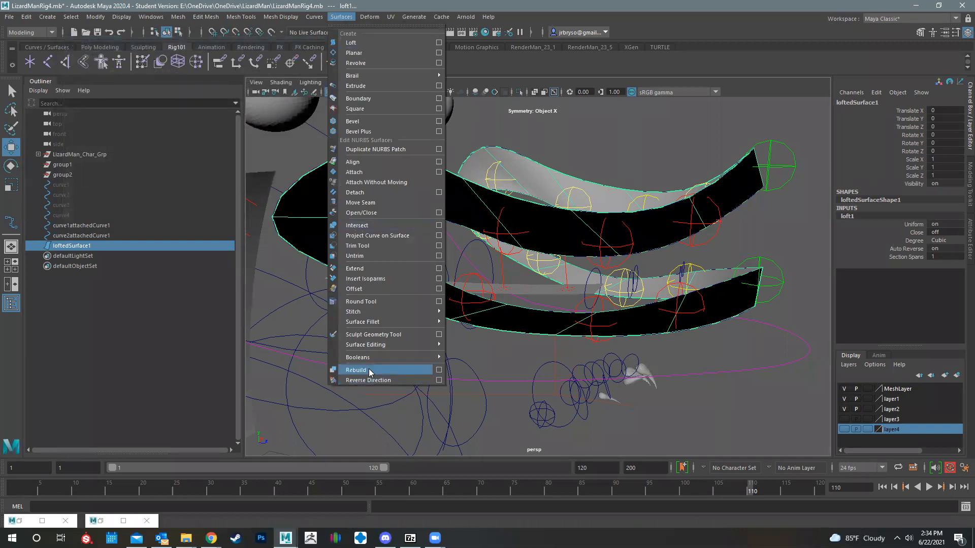
pyautogui.click(439, 370)
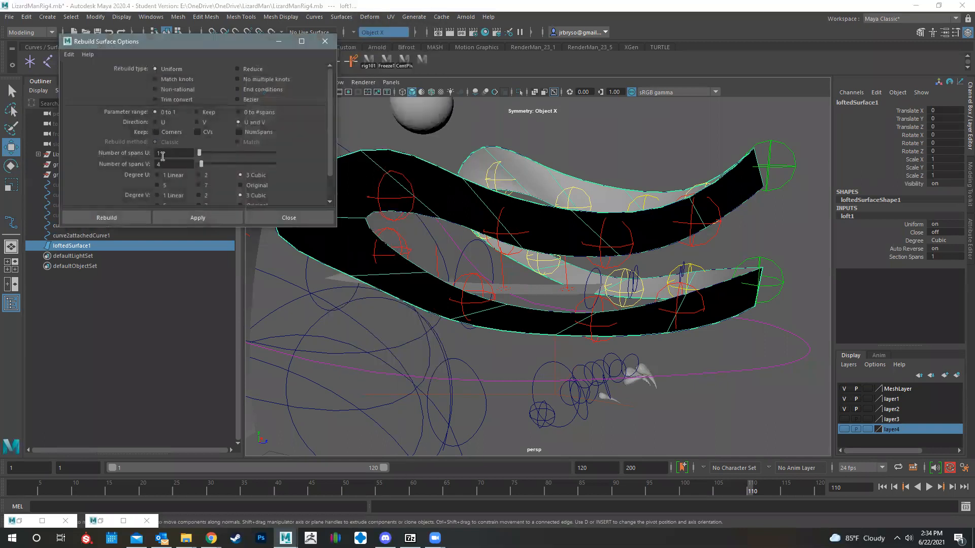
pyautogui.doubleClick(162, 161)
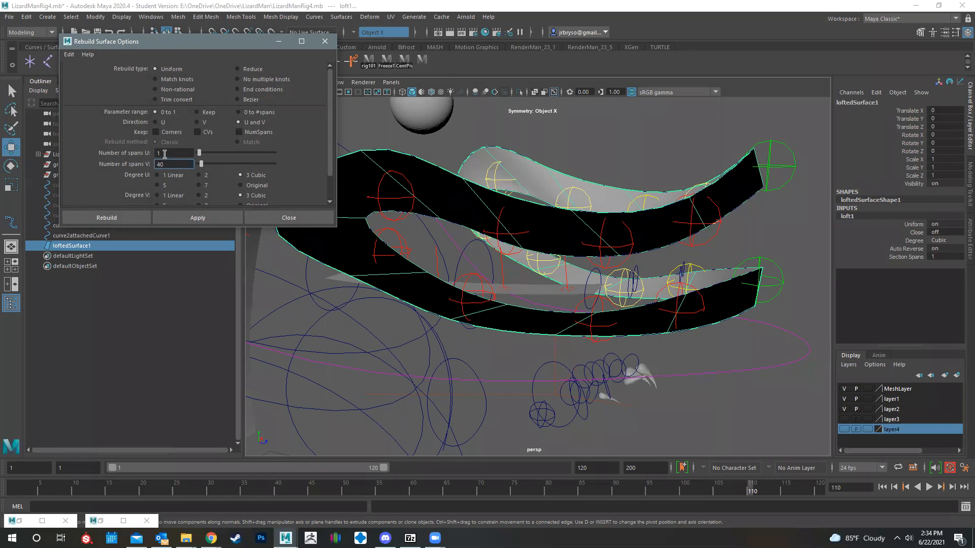
pyautogui.click(192, 219)
pyautogui.keyDown('alt'); pyautogui.moveTo(570, 219); pyautogui.dragTo(171, 167); pyautogui.keyUp('alt')
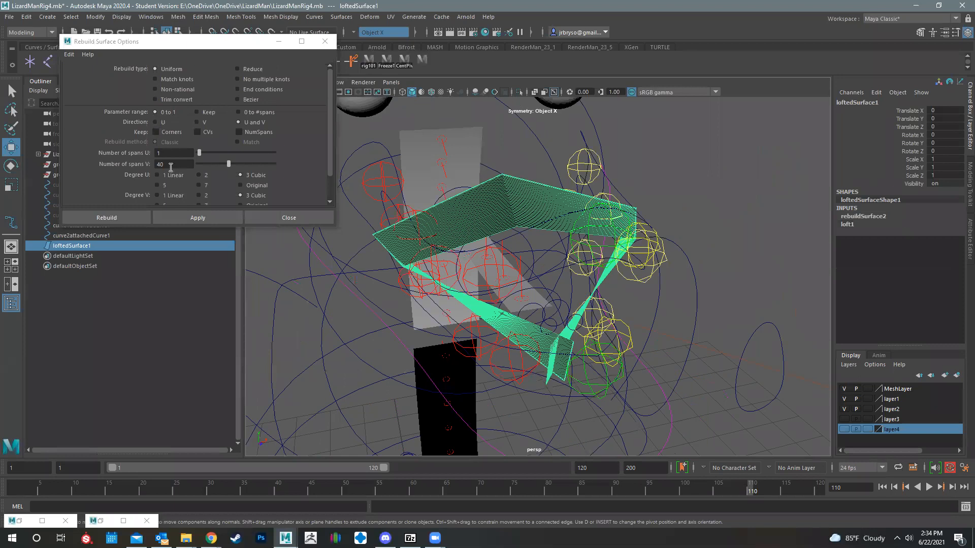
pyautogui.hotkey('ctrl', 'z')
# Rebuild the lofted surface with 40 spans in U and 1 span in V.
pyautogui.click(164, 152)
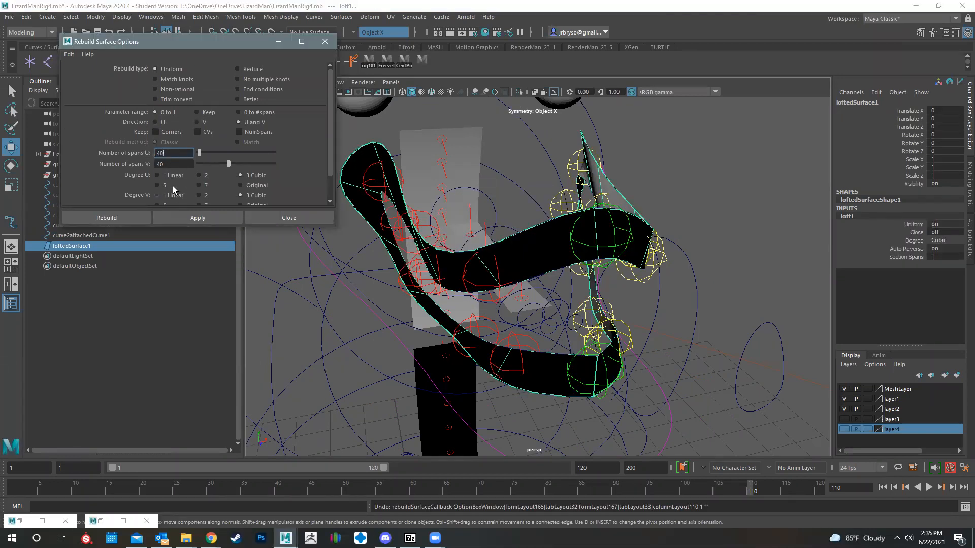
pyautogui.press('Tab')
pyautogui.write('1')
pyautogui.click(195, 221)
pyautogui.keyDown('alt'); pyautogui.moveTo(480, 241); pyautogui.dragTo(522, 213); pyautogui.keyUp('alt')
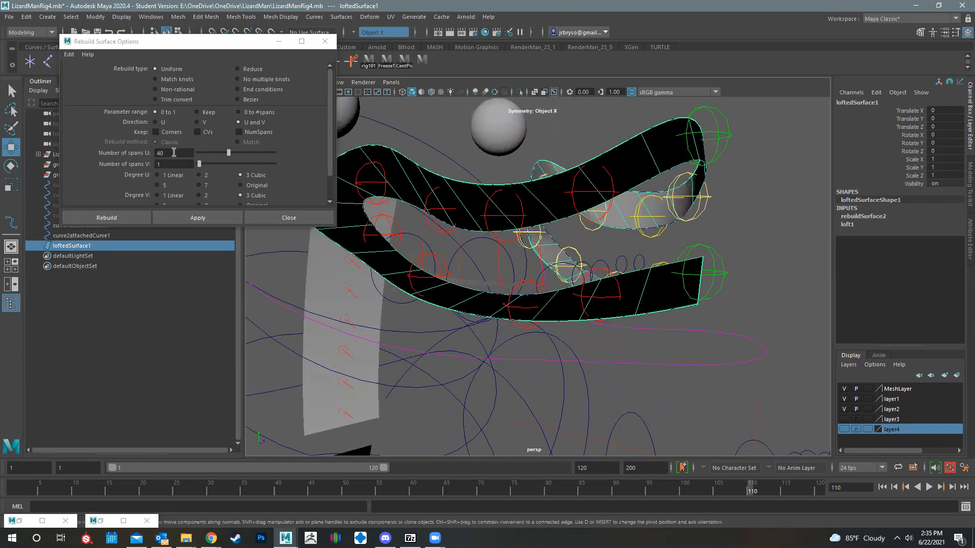
# Rebuild the lofted surface with 46 and finally 50 spans in U, keeping 1 span in V, and close the rebuild options.
pyautogui.moveTo(174, 152); pyautogui.dragTo(147, 152)
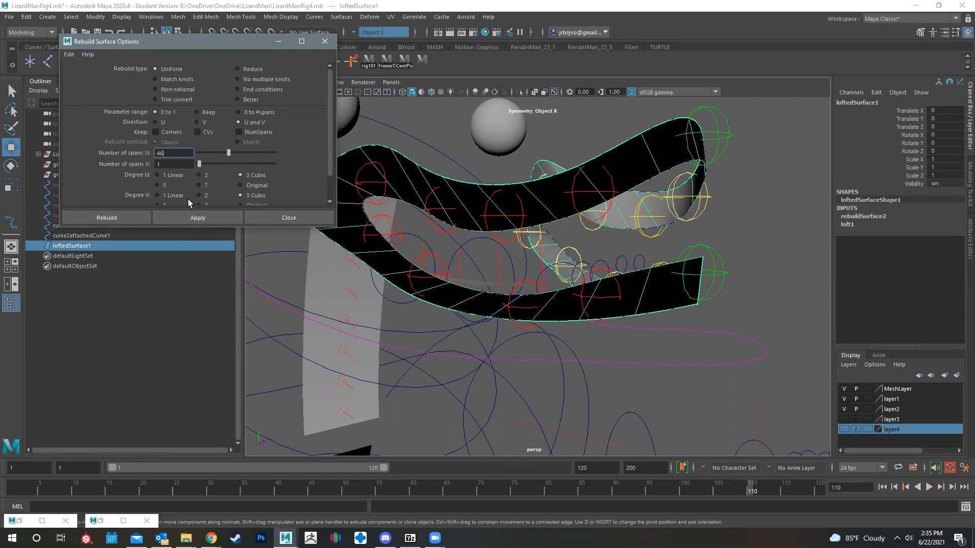
pyautogui.click(191, 219)
pyautogui.moveTo(167, 154); pyautogui.dragTo(146, 151)
pyautogui.write('50')
pyautogui.press('Return')
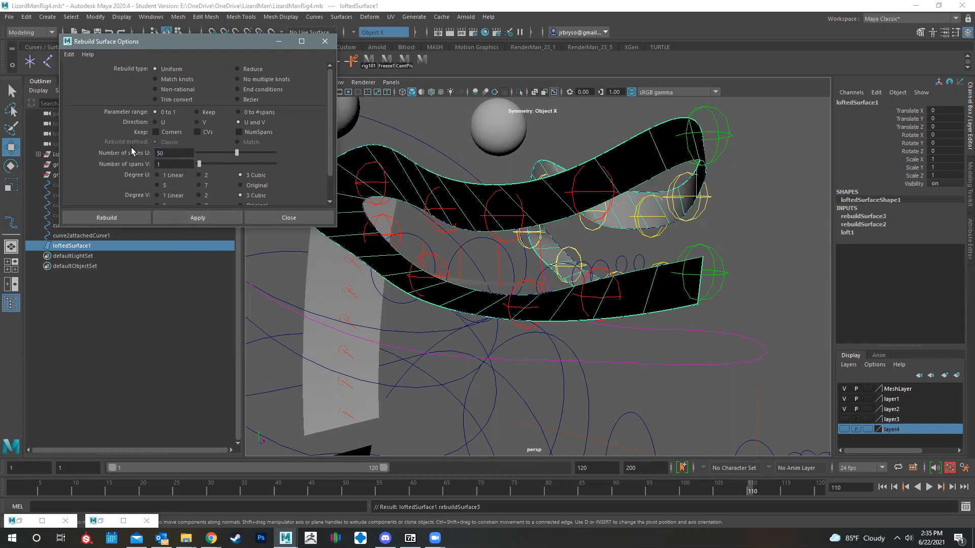
pyautogui.click(197, 218)
pyautogui.keyDown('alt'); pyautogui.moveTo(465, 237); pyautogui.dragTo(667, 296); pyautogui.keyUp('alt')
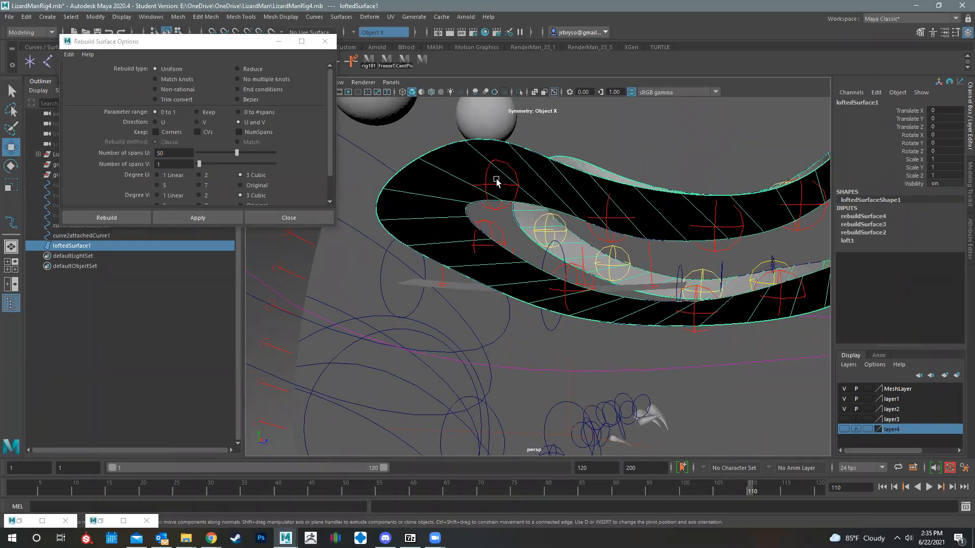
pyautogui.keyDown('alt'); pyautogui.moveTo(668, 203); pyautogui.dragTo(574, 222); pyautogui.keyUp('alt')
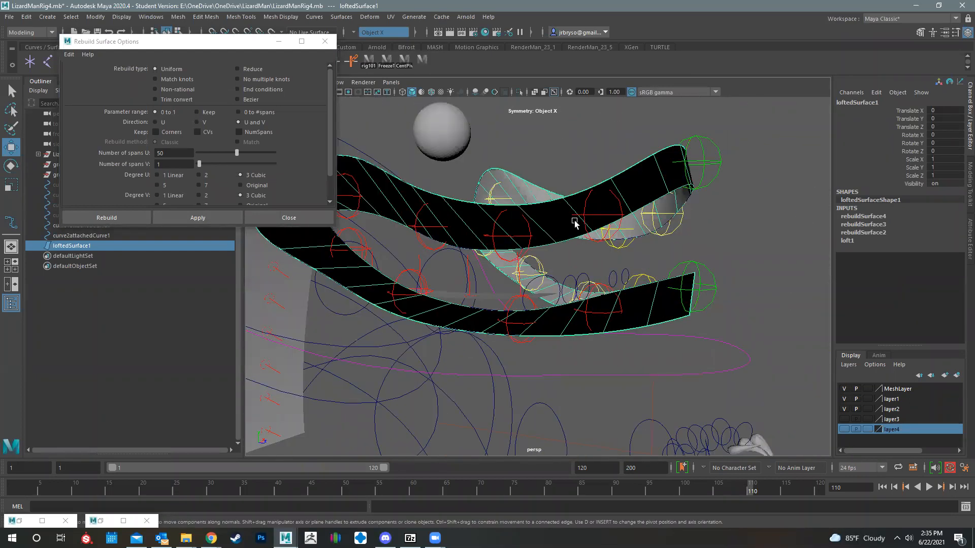
pyautogui.click(293, 218)
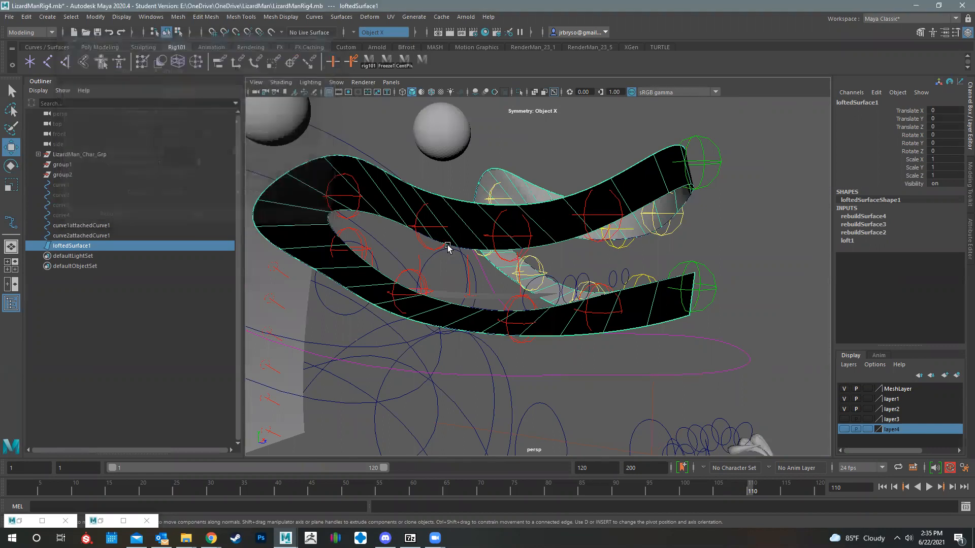
# Delete the construction history of the lofted lip surface.
pyautogui.doubleClick(852, 103)
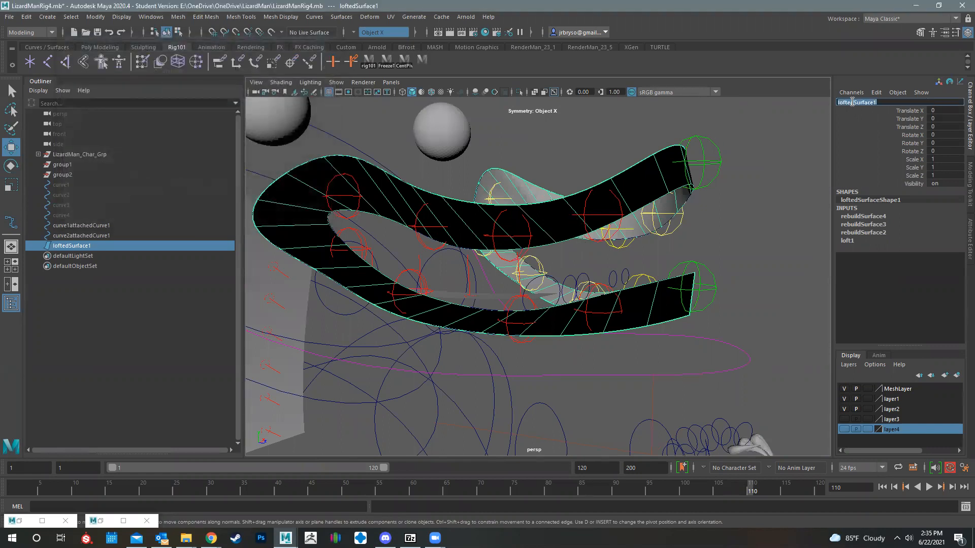
pyautogui.click(96, 17)
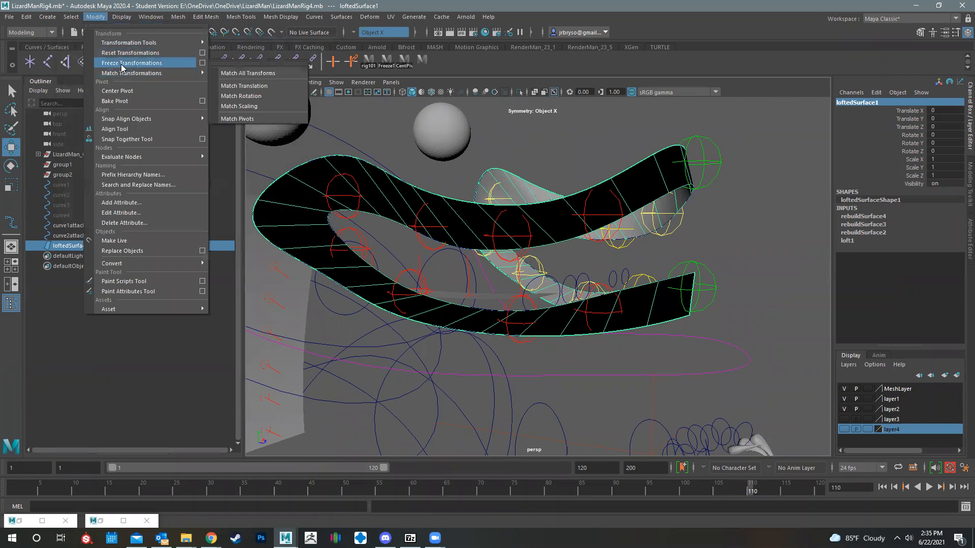
pyautogui.moveTo(26, 17)
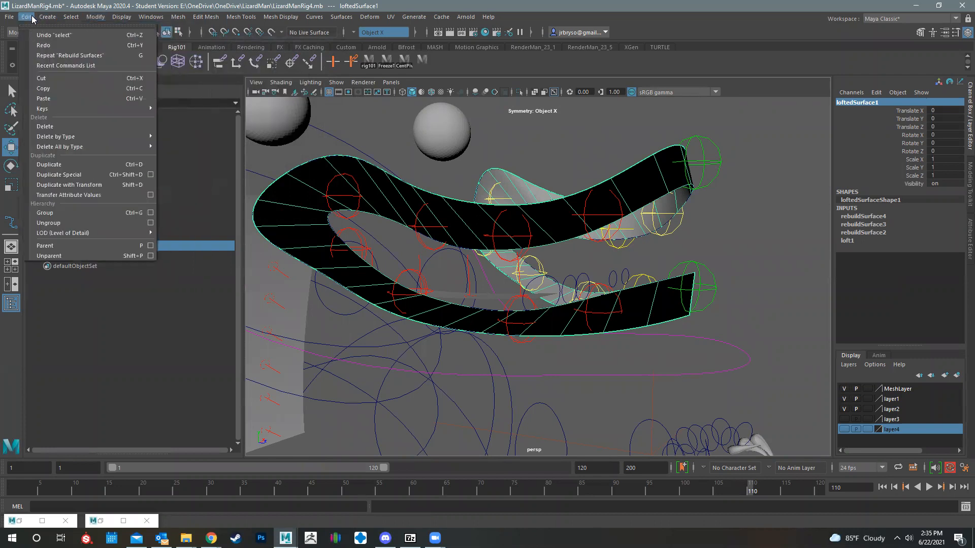
pyautogui.moveTo(75, 136)
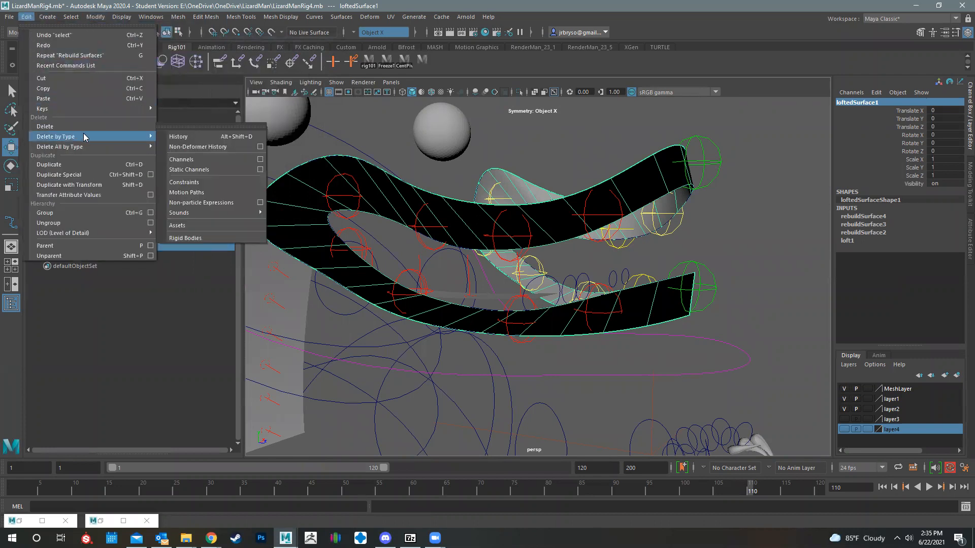
pyautogui.click(189, 137)
# Rename the lofted surface as LipRibbon.
pyautogui.click(859, 104)
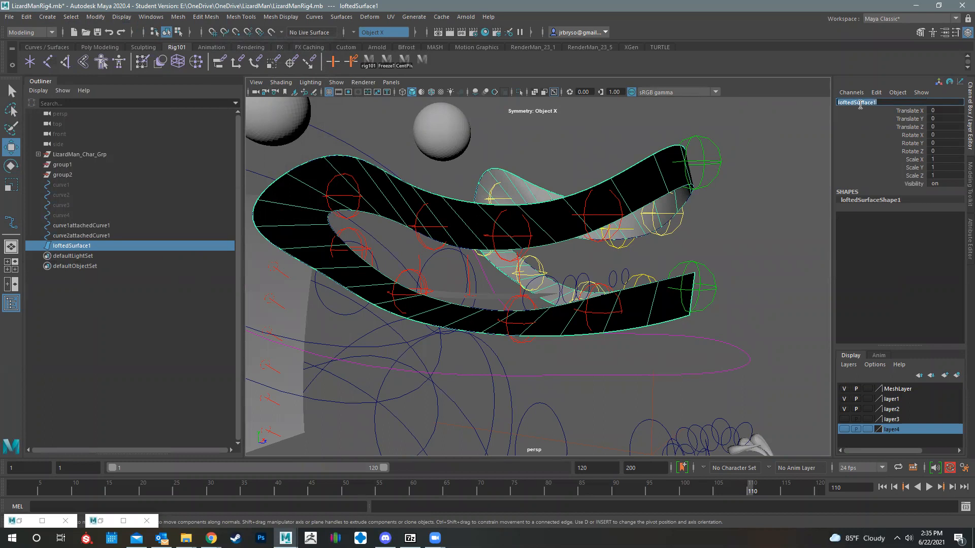
pyautogui.write('LipRibbon')
pyautogui.press('Return')
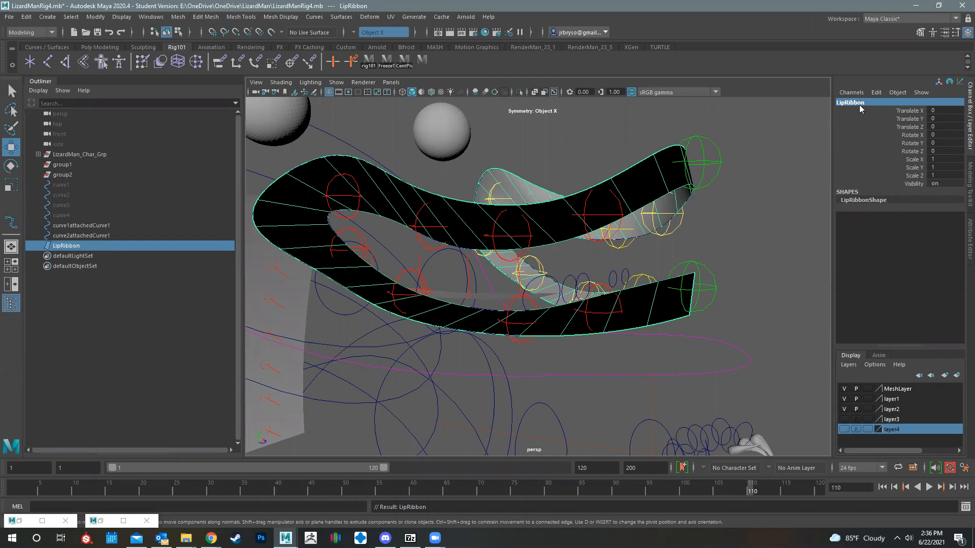
# Switch to the FX menu set and open the Create Hair options for LipRibbon.
pyautogui.keyDown('alt'); pyautogui.moveTo(635, 259); pyautogui.dragTo(647, 229); pyautogui.keyUp('alt')
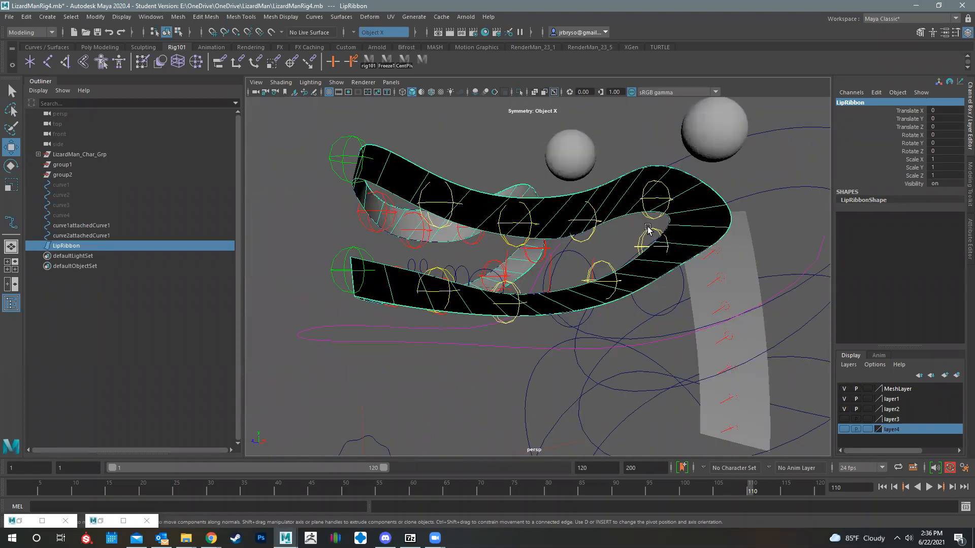
pyautogui.keyDown('alt'); pyautogui.moveTo(648, 229); pyautogui.dragTo(467, 192); pyautogui.keyUp('alt')
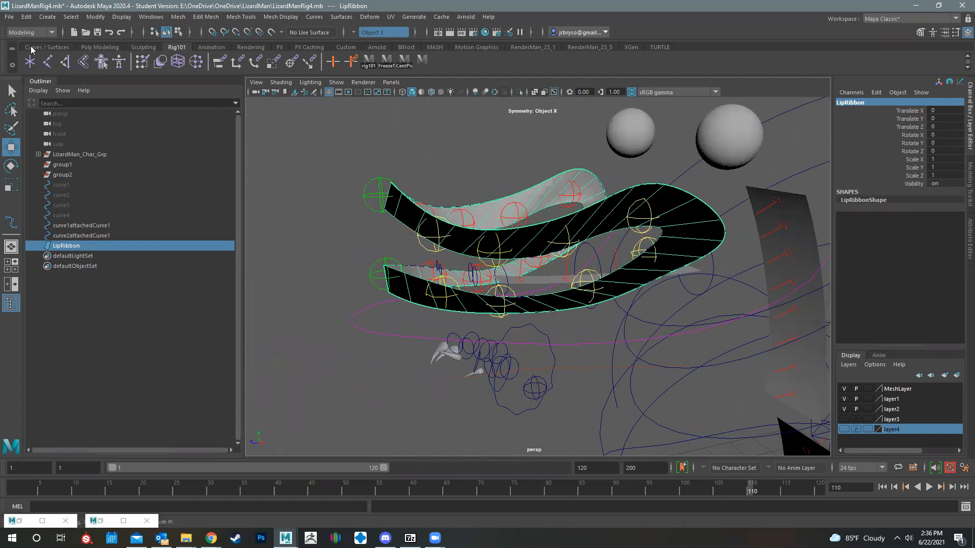
pyautogui.click(30, 32)
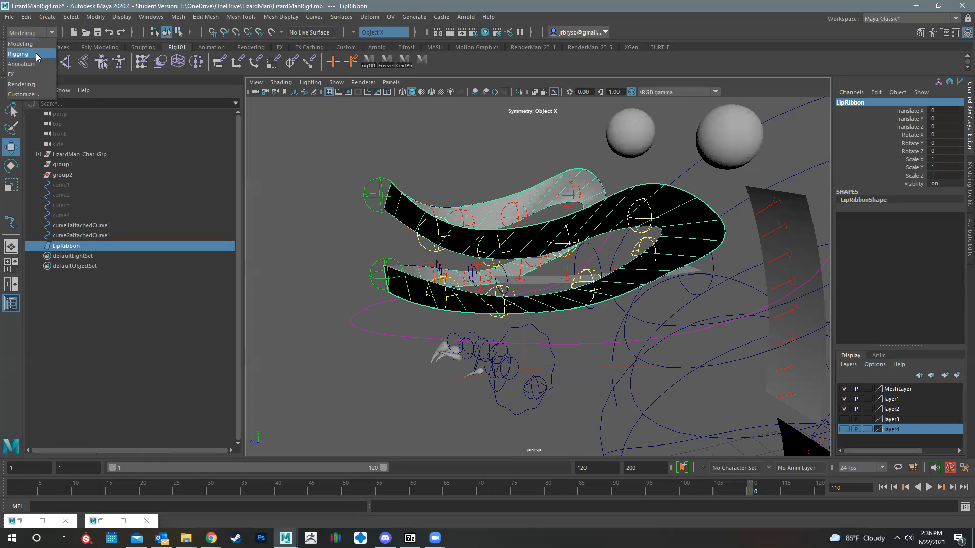
pyautogui.click(25, 74)
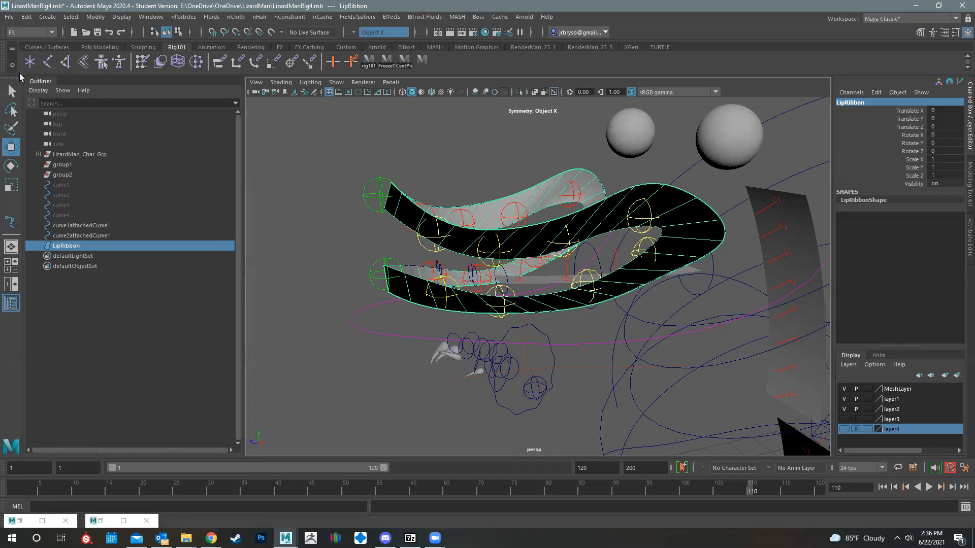
pyautogui.click(260, 17)
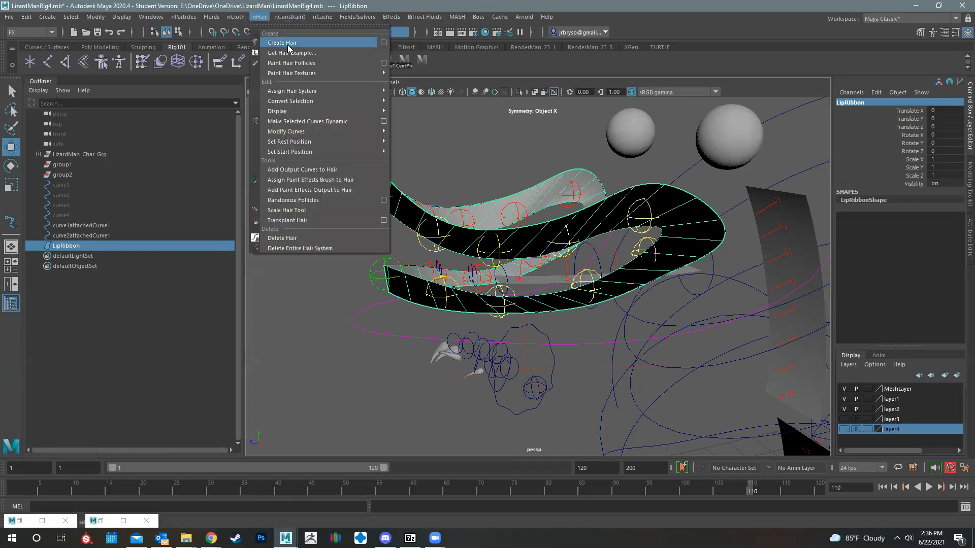
pyautogui.click(383, 43)
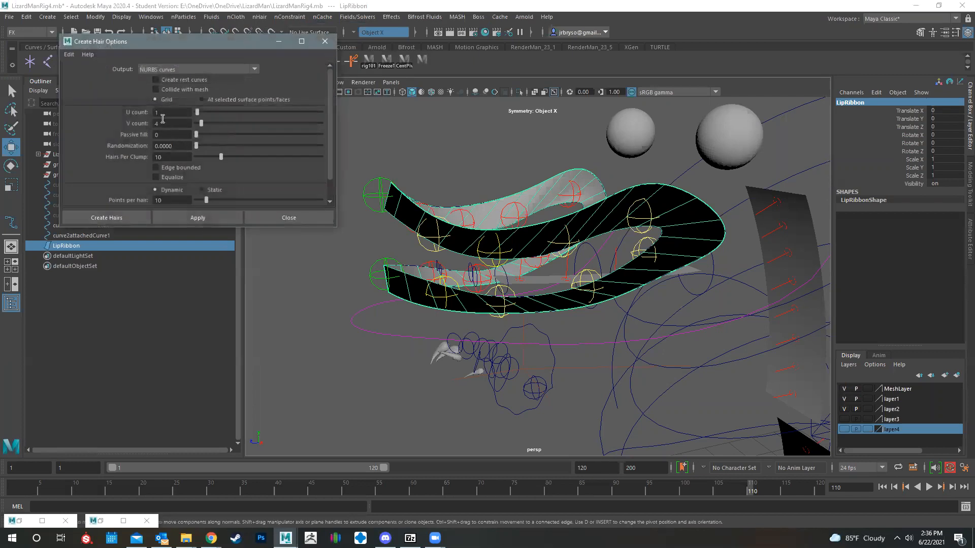
# Create hair on LipRibbon with a U count of 50 and a V count of 1, and minimize the hair options.
pyautogui.doubleClick(155, 112)
pyautogui.write('50')
pyautogui.doubleClick(163, 124)
pyautogui.write('1')
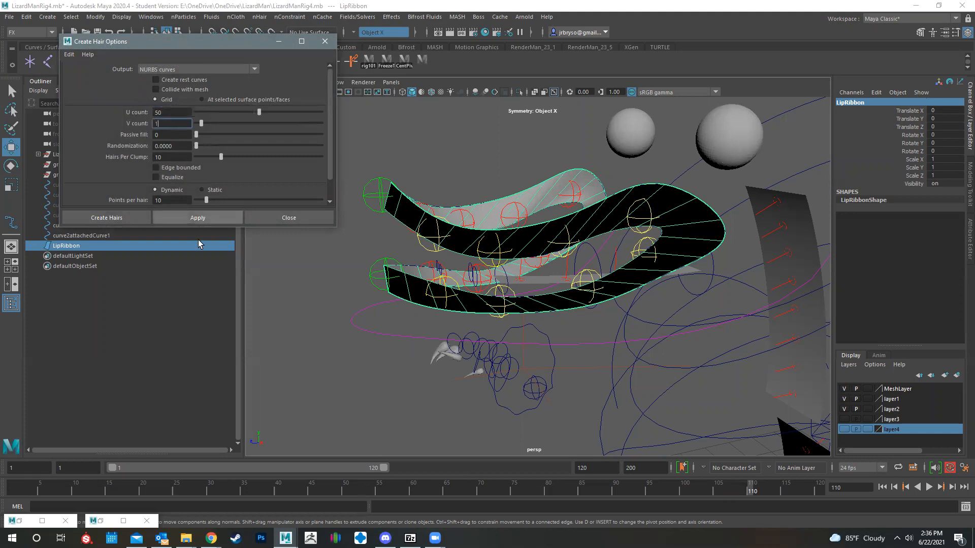
pyautogui.click(193, 218)
pyautogui.keyDown('alt'); pyautogui.moveTo(518, 186); pyautogui.dragTo(304, 203); pyautogui.keyUp('alt')
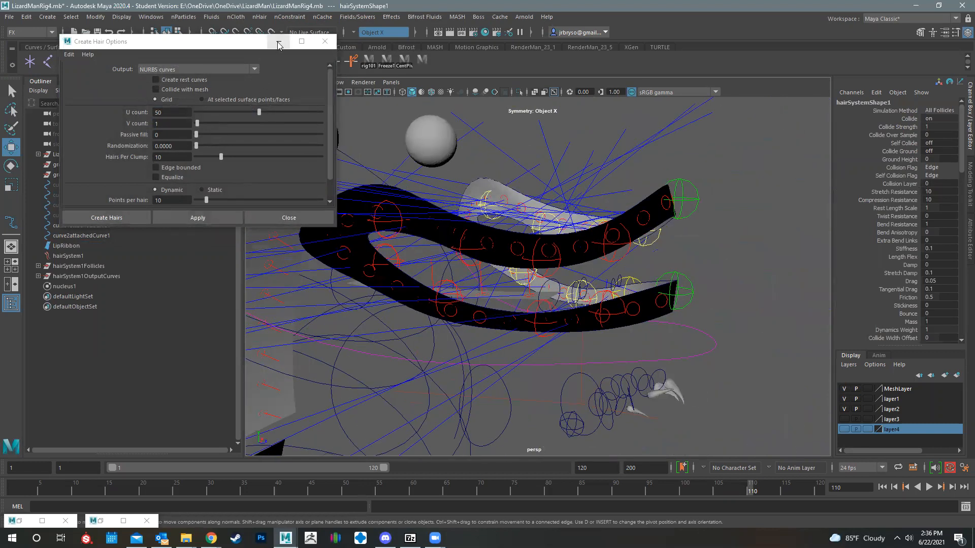
pyautogui.click(279, 44)
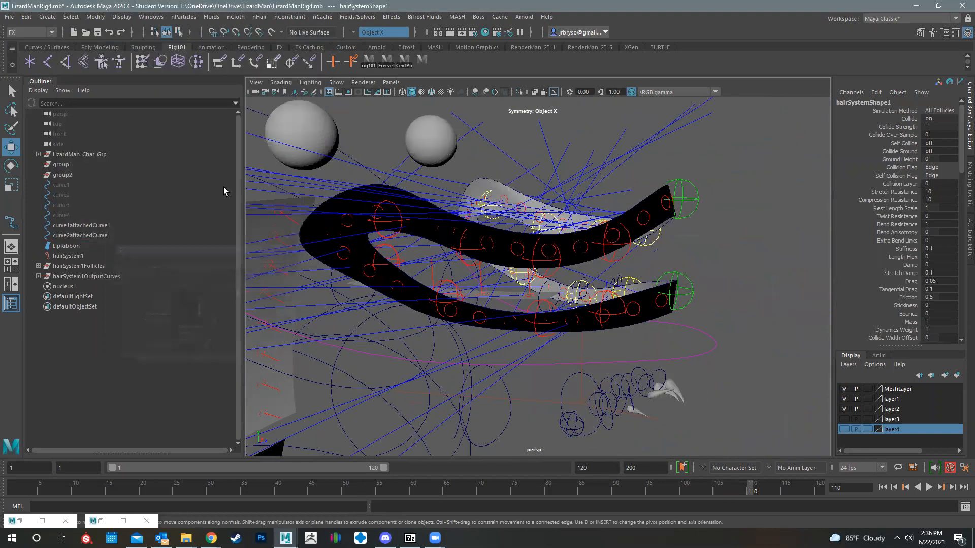
# Delete the hairSystem1 and nucleus1 nodes, keeping the follicles.
pyautogui.click(63, 186)
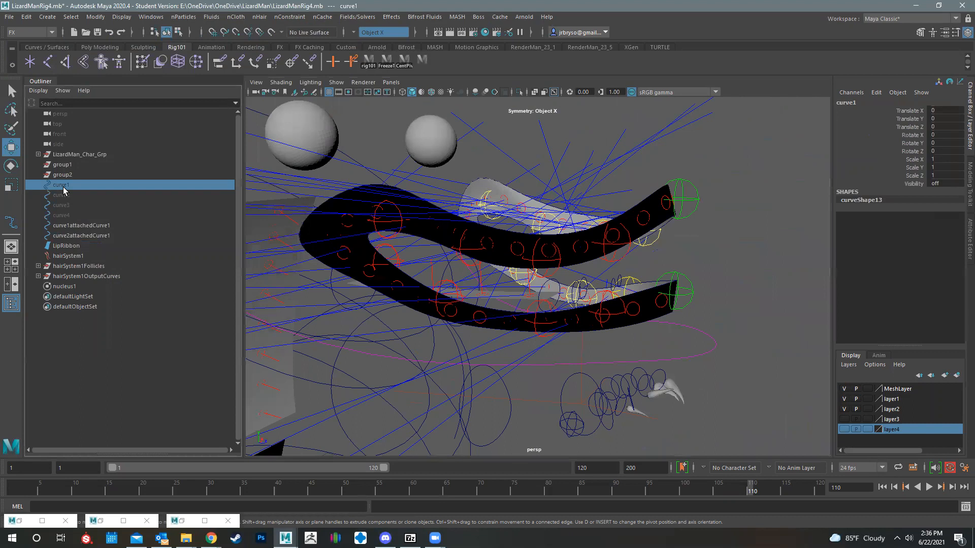
pyautogui.click(68, 256)
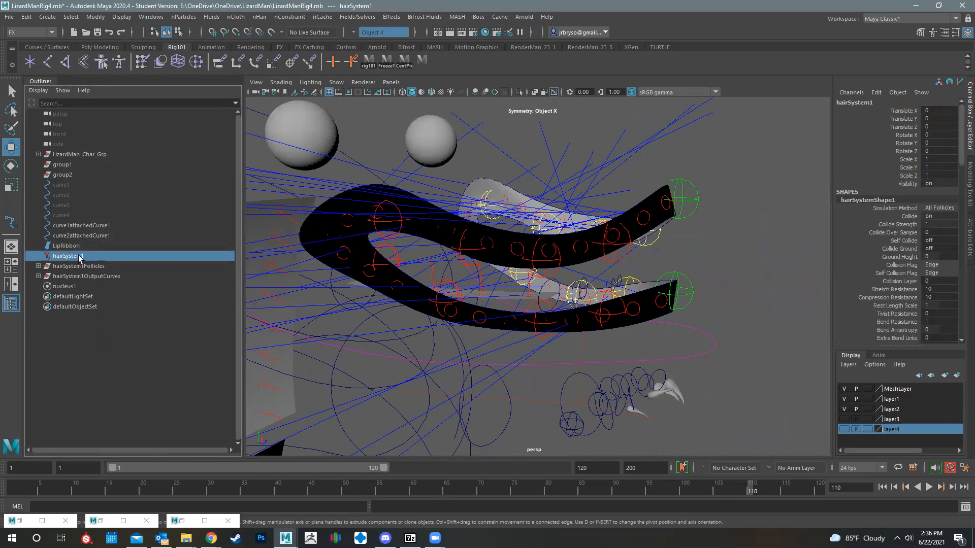
pyautogui.press('Delete')
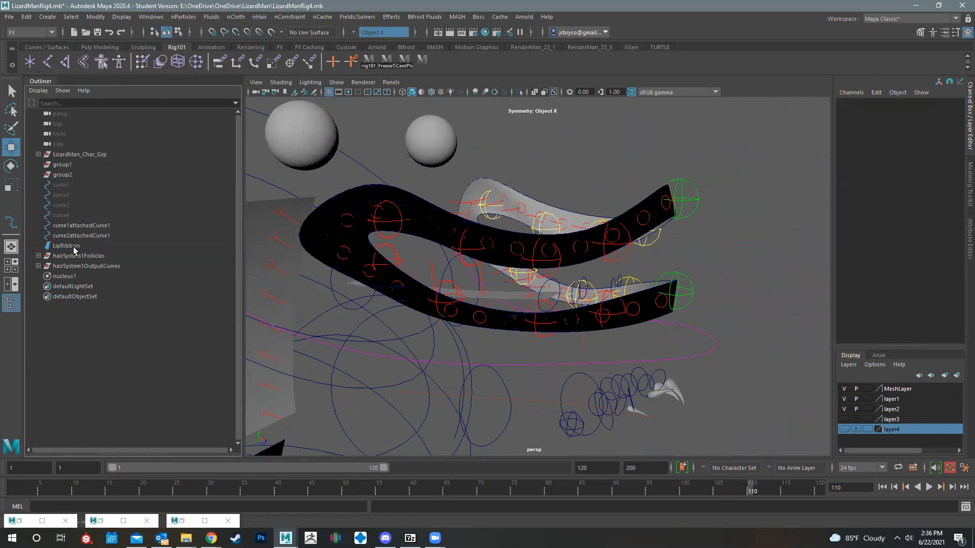
pyautogui.click(67, 279)
pyautogui.press('Delete')
# Inspect the curves inside hairSystem1OutputCurves and delete that whole group.
pyautogui.click(74, 257)
pyautogui.click(39, 256)
pyautogui.click(38, 256)
pyautogui.click(37, 266)
pyautogui.click(63, 308)
pyautogui.click(80, 350)
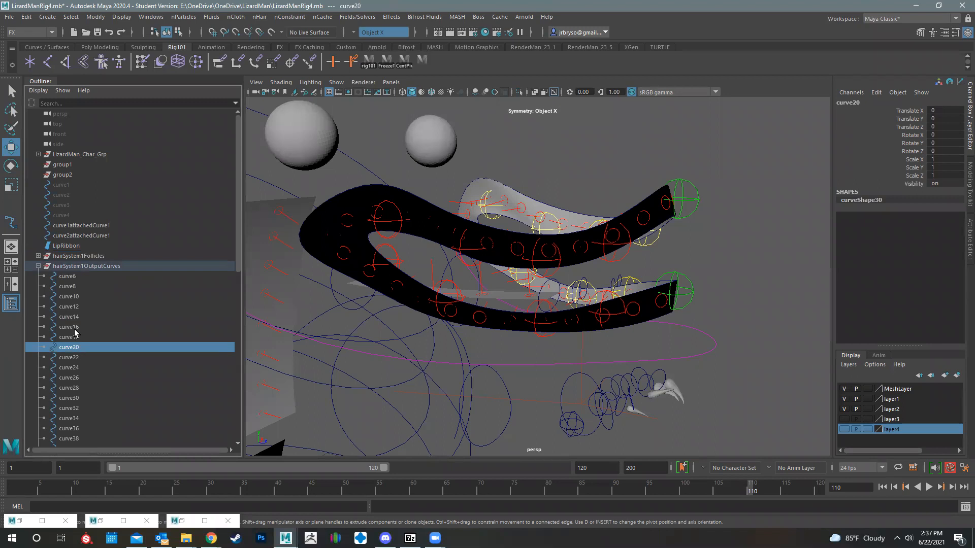
pyautogui.click(92, 267)
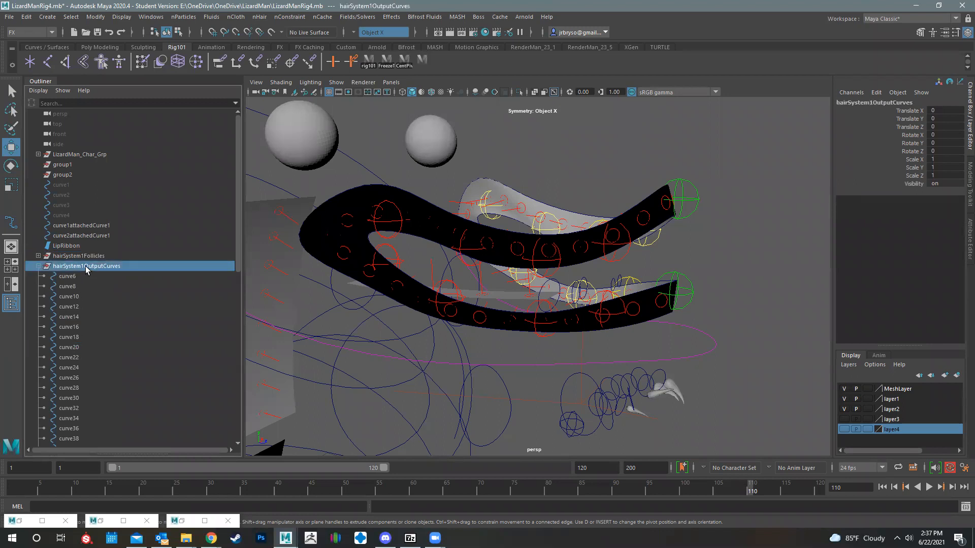
pyautogui.press('Delete')
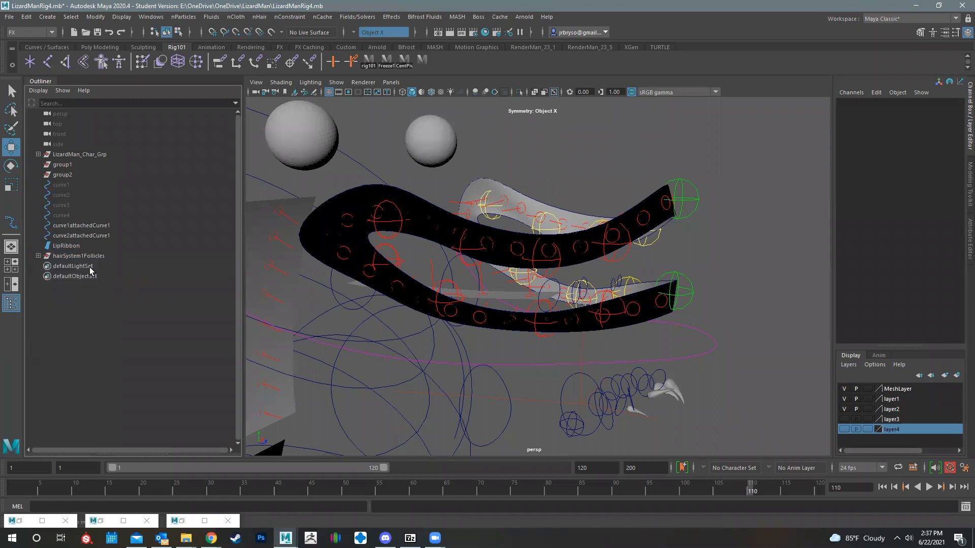
# Expand the full hairSystem1Follicles hierarchy and select curve5 under the first LipRibbon follicle.
pyautogui.click(38, 256)
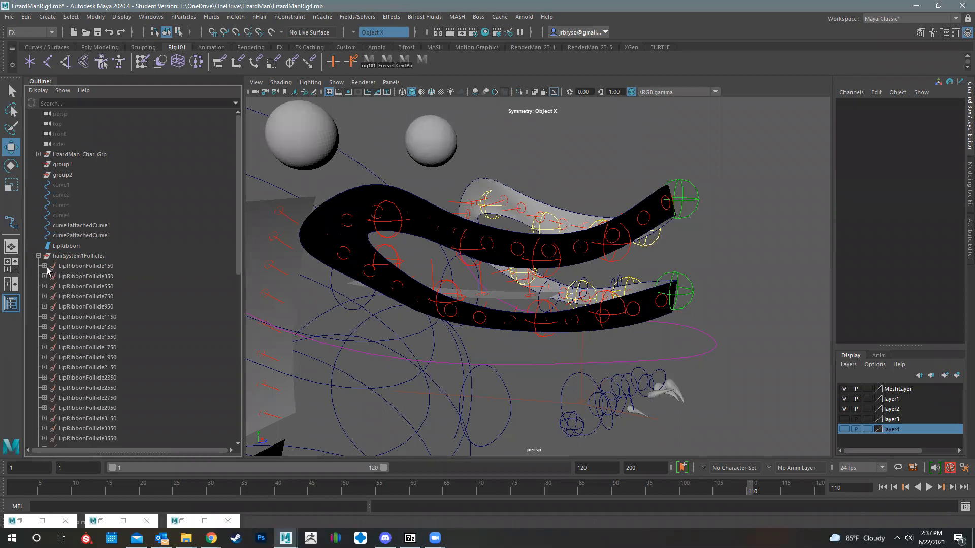
pyautogui.click(45, 266)
pyautogui.click(72, 277)
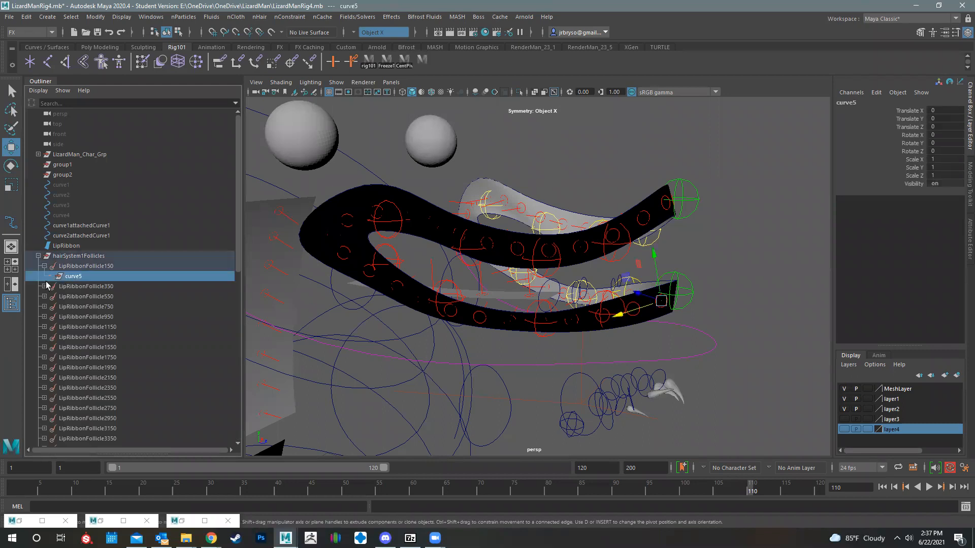
pyautogui.click(39, 257)
pyautogui.keyDown('shift'); pyautogui.click(38, 256); pyautogui.keyUp('shift')
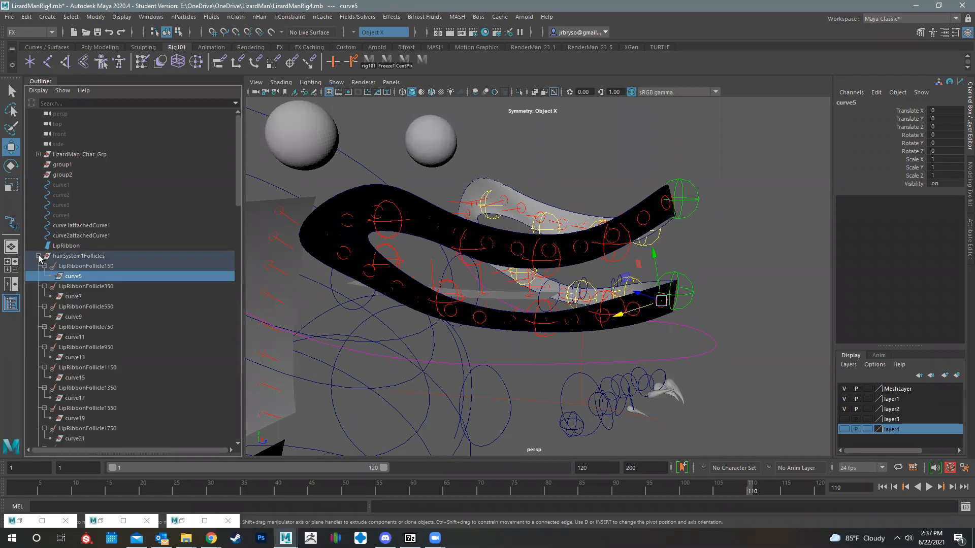
# Add every remaining curve under the LipRibbon follicles, from curve7 through curve103, to the selection and delete all the selected curves.
pyautogui.keyDown('ctrl'); pyautogui.click(73, 296); pyautogui.keyUp('ctrl')
pyautogui.keyDown('ctrl'); pyautogui.click(76, 317); pyautogui.keyUp('ctrl')
pyautogui.keyDown('ctrl'); pyautogui.click(80, 337); pyautogui.keyUp('ctrl')
pyautogui.keyDown('ctrl'); pyautogui.click(83, 357); pyautogui.keyUp('ctrl')
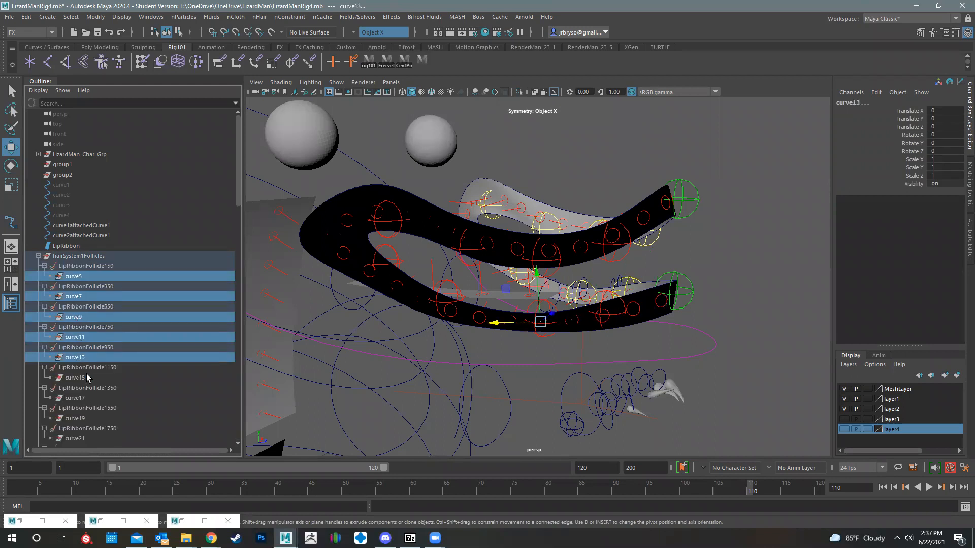
pyautogui.keyDown('ctrl'); pyautogui.click(76, 377); pyautogui.keyUp('ctrl')
pyautogui.keyDown('ctrl'); pyautogui.click(79, 398); pyautogui.keyUp('ctrl')
pyautogui.keyDown('ctrl'); pyautogui.click(79, 419); pyautogui.keyUp('ctrl')
pyautogui.scroll(-6, 130, 422)
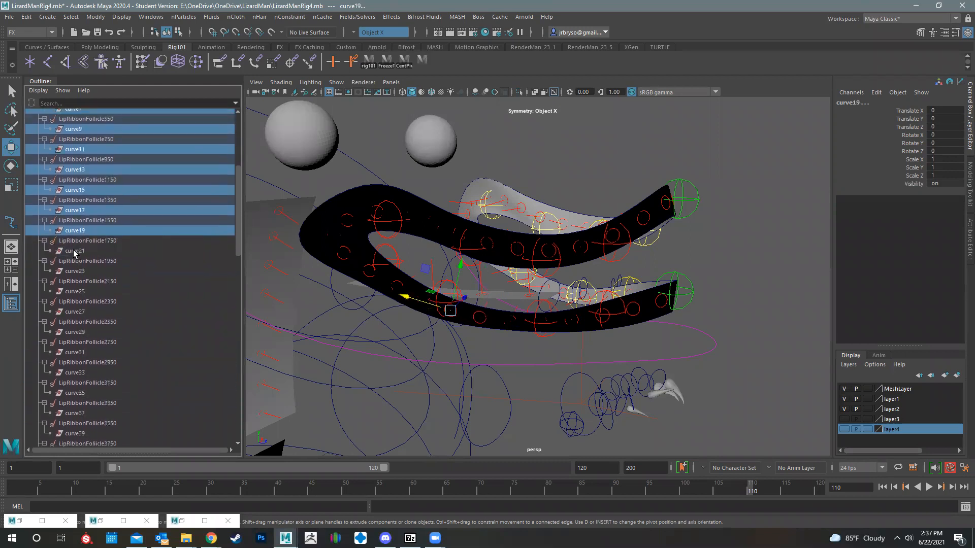
pyautogui.keyDown('ctrl'); pyautogui.click(74, 251); pyautogui.keyUp('ctrl')
pyautogui.keyDown('ctrl'); pyautogui.click(72, 272); pyautogui.keyUp('ctrl')
pyautogui.keyDown('ctrl'); pyautogui.click(78, 292); pyautogui.keyUp('ctrl')
pyautogui.keyDown('ctrl'); pyautogui.click(79, 312); pyautogui.keyUp('ctrl')
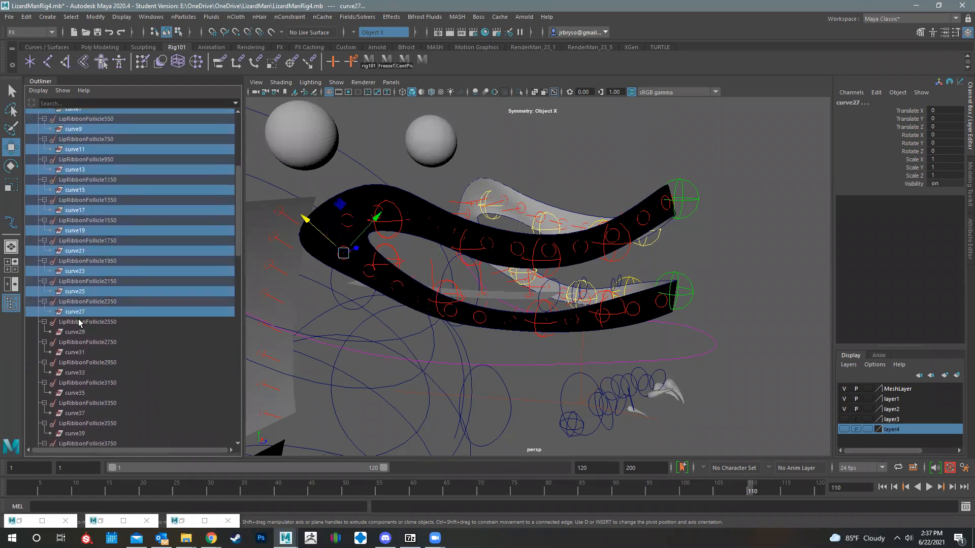
pyautogui.keyDown('ctrl'); pyautogui.click(76, 332); pyautogui.keyUp('ctrl')
pyautogui.keyDown('ctrl'); pyautogui.click(76, 353); pyautogui.keyUp('ctrl')
pyautogui.keyDown('ctrl'); pyautogui.click(77, 373); pyautogui.keyUp('ctrl')
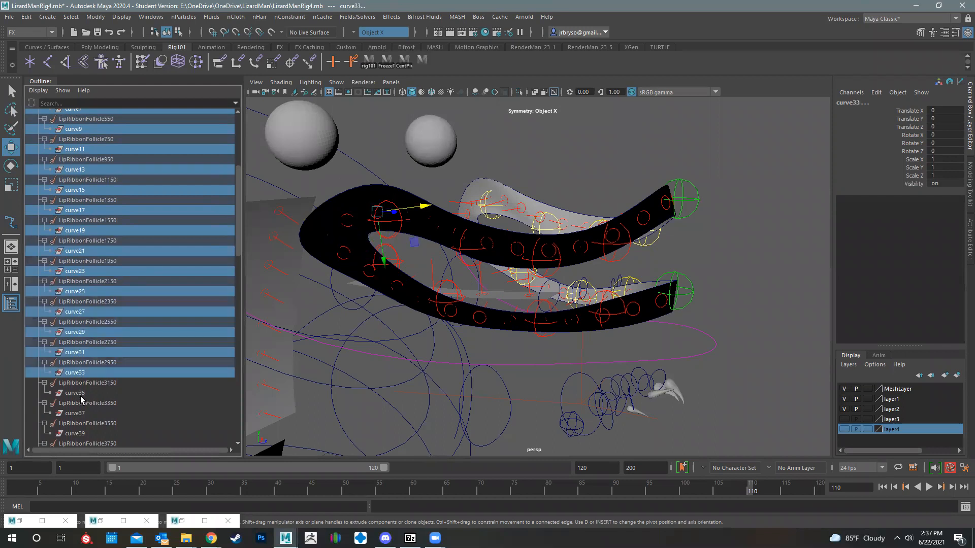
pyautogui.keyDown('ctrl'); pyautogui.click(79, 393); pyautogui.keyUp('ctrl')
pyautogui.keyDown('ctrl'); pyautogui.click(80, 413); pyautogui.keyUp('ctrl')
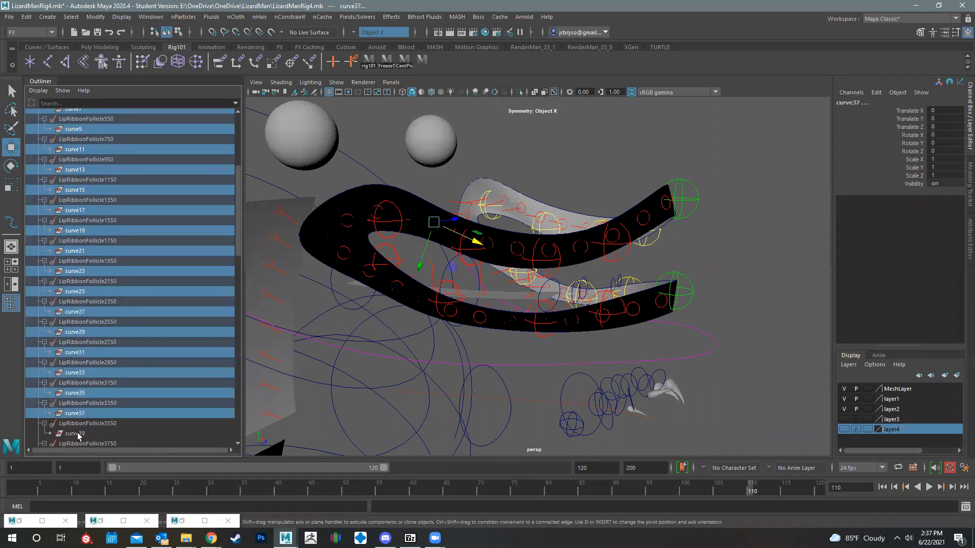
pyautogui.keyDown('ctrl'); pyautogui.click(77, 434); pyautogui.keyUp('ctrl')
pyautogui.scroll(-5, 81, 429)
pyautogui.keyDown('ctrl'); pyautogui.click(79, 296); pyautogui.keyUp('ctrl')
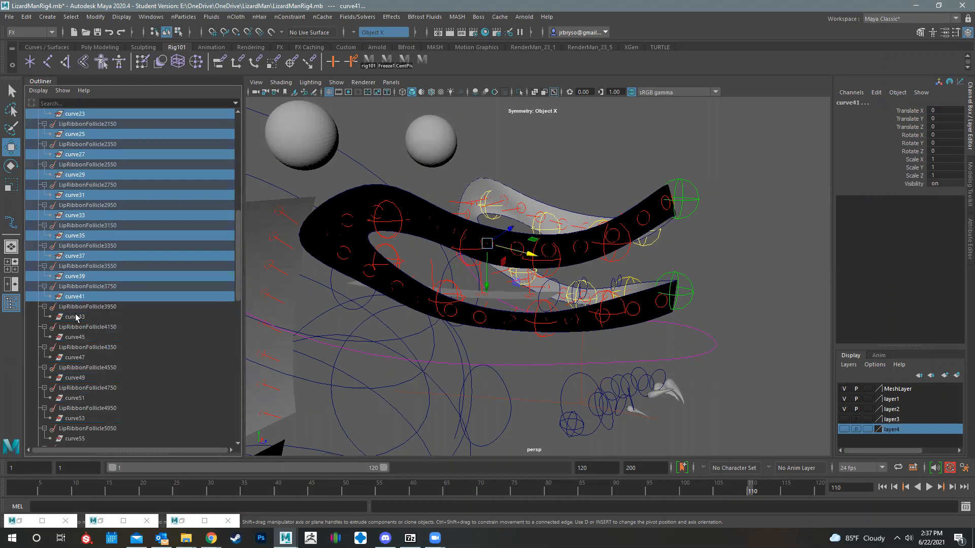
pyautogui.keyDown('ctrl'); pyautogui.click(78, 317); pyautogui.keyUp('ctrl')
pyautogui.keyDown('ctrl'); pyautogui.click(80, 337); pyautogui.keyUp('ctrl')
pyautogui.keyDown('ctrl'); pyautogui.click(81, 357); pyautogui.keyUp('ctrl')
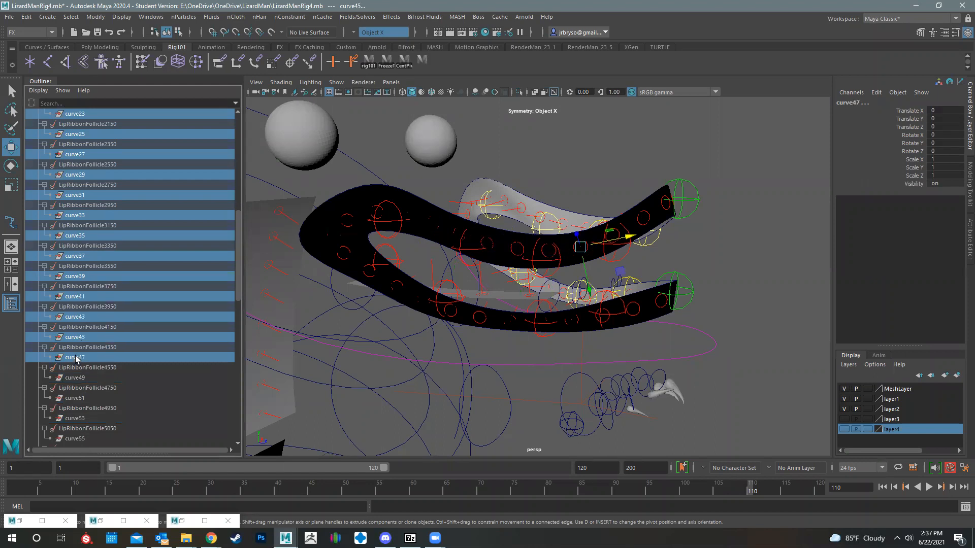
pyautogui.keyDown('ctrl'); pyautogui.click(87, 378); pyautogui.keyUp('ctrl')
pyautogui.keyDown('ctrl'); pyautogui.click(87, 399); pyautogui.keyUp('ctrl')
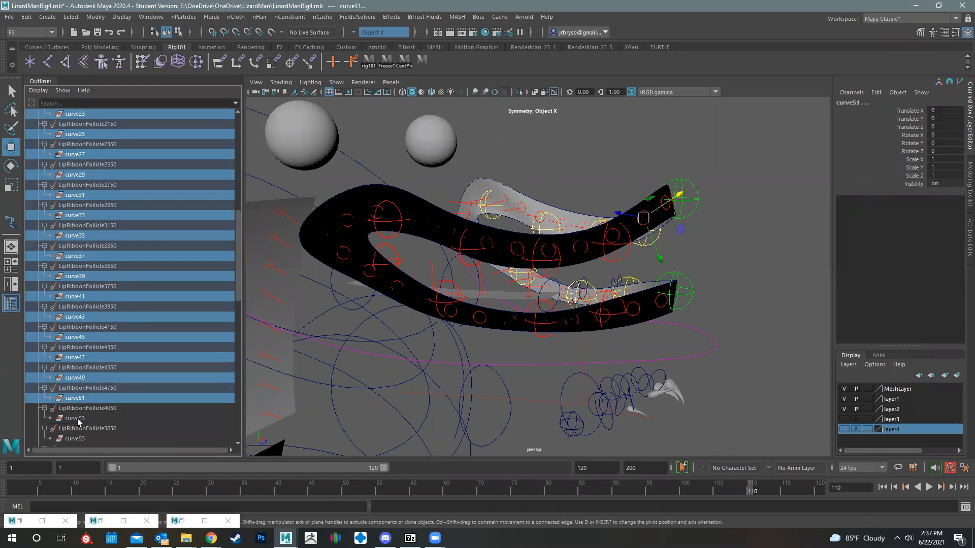
pyautogui.keyDown('ctrl'); pyautogui.click(79, 419); pyautogui.keyUp('ctrl')
pyautogui.keyDown('ctrl'); pyautogui.click(80, 439); pyautogui.keyUp('ctrl')
pyautogui.scroll(-5, 86, 412)
pyautogui.scroll(-3, 87, 412)
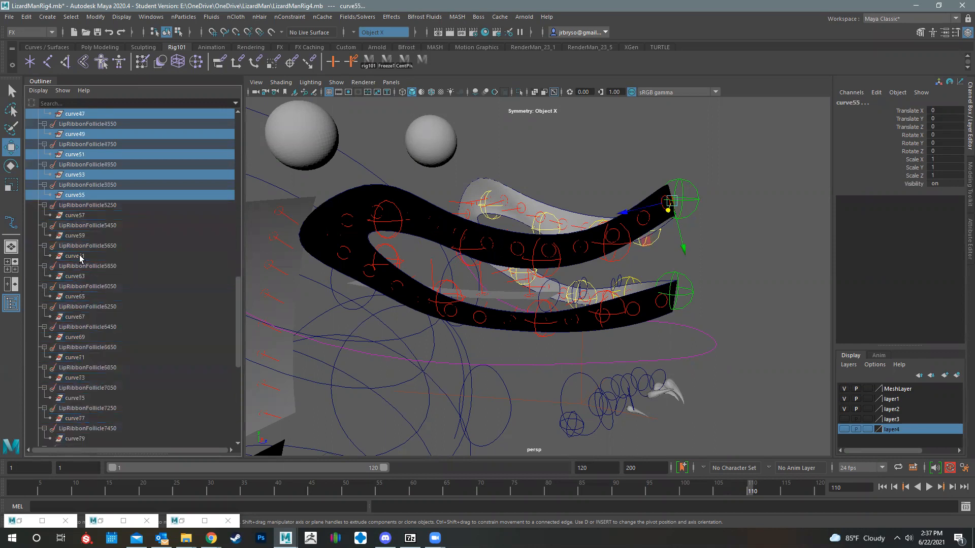
pyautogui.keyDown('ctrl'); pyautogui.click(73, 218); pyautogui.keyUp('ctrl')
pyautogui.keyDown('ctrl'); pyautogui.click(81, 237); pyautogui.keyUp('ctrl')
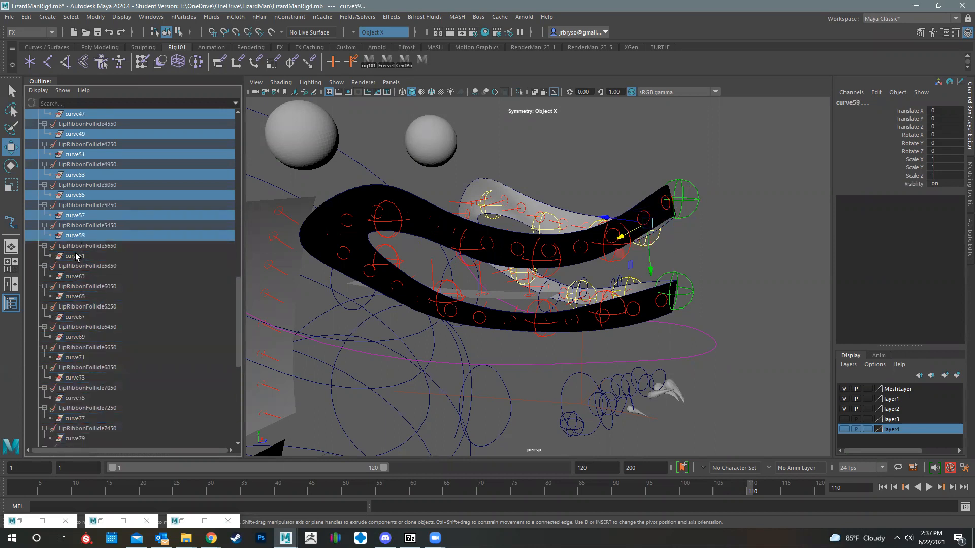
pyautogui.keyDown('ctrl'); pyautogui.click(77, 257); pyautogui.keyUp('ctrl')
pyautogui.keyDown('ctrl'); pyautogui.click(80, 278); pyautogui.keyUp('ctrl')
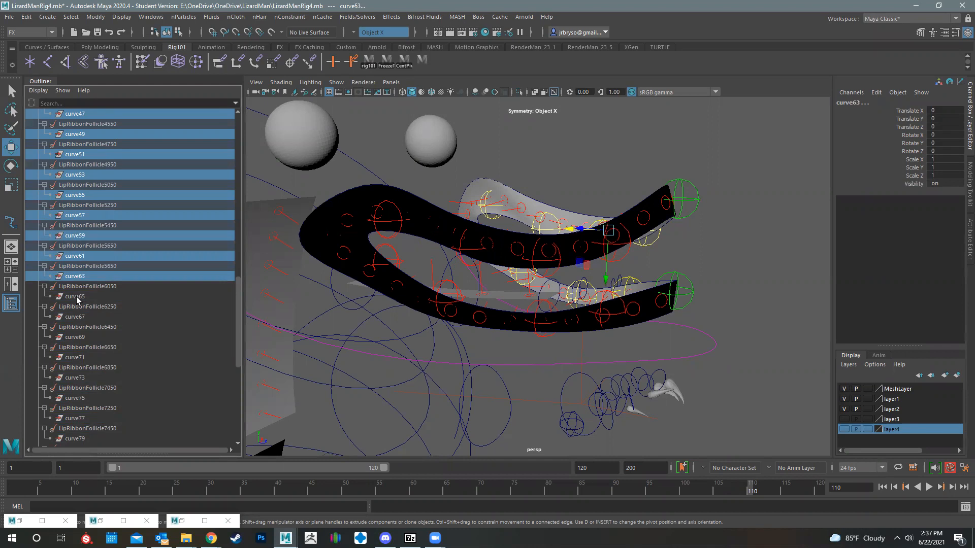
pyautogui.keyDown('ctrl'); pyautogui.click(78, 298); pyautogui.keyUp('ctrl')
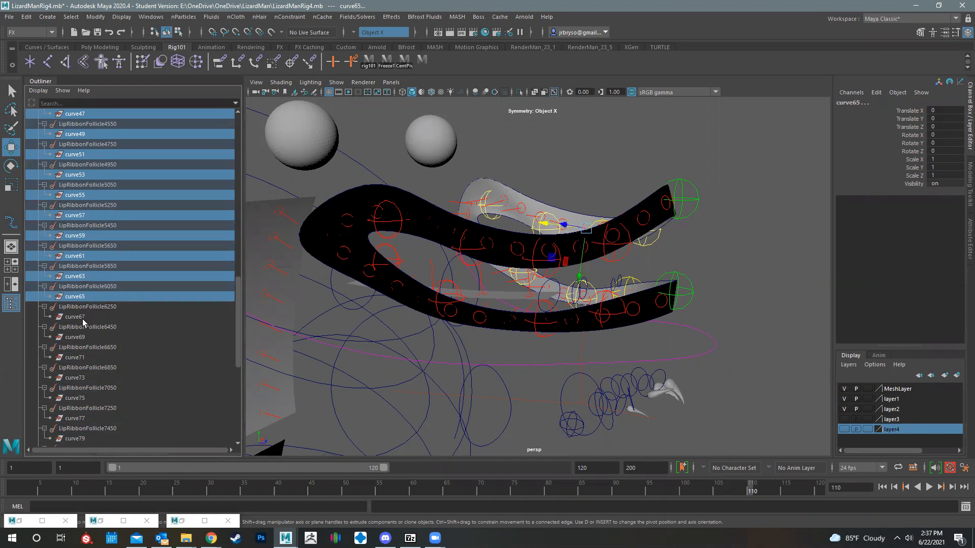
pyautogui.keyDown('ctrl'); pyautogui.click(77, 318); pyautogui.keyUp('ctrl')
pyautogui.keyDown('ctrl'); pyautogui.click(80, 338); pyautogui.keyUp('ctrl')
pyautogui.keyDown('ctrl'); pyautogui.click(80, 360); pyautogui.keyUp('ctrl')
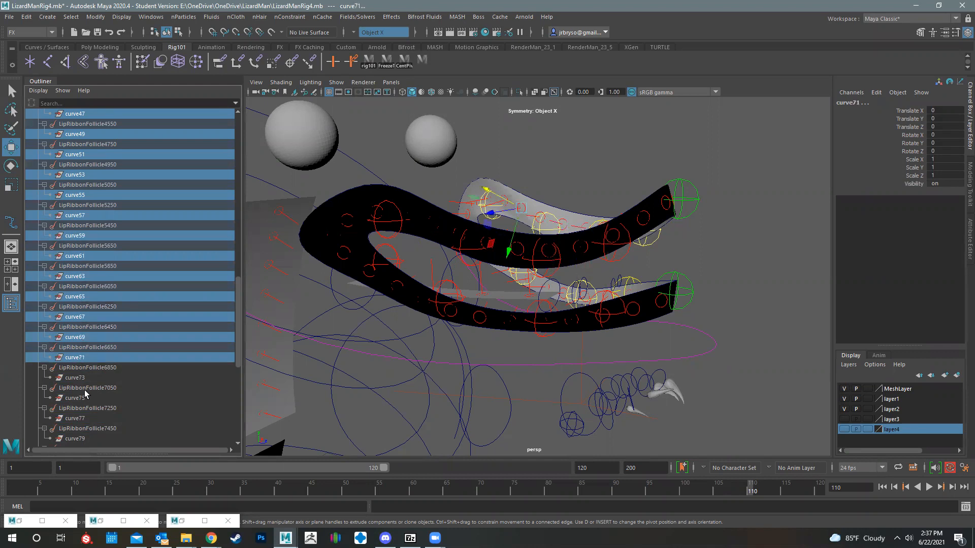
pyautogui.keyDown('ctrl'); pyautogui.click(77, 378); pyautogui.keyUp('ctrl')
pyautogui.keyDown('ctrl'); pyautogui.click(80, 398); pyautogui.keyUp('ctrl')
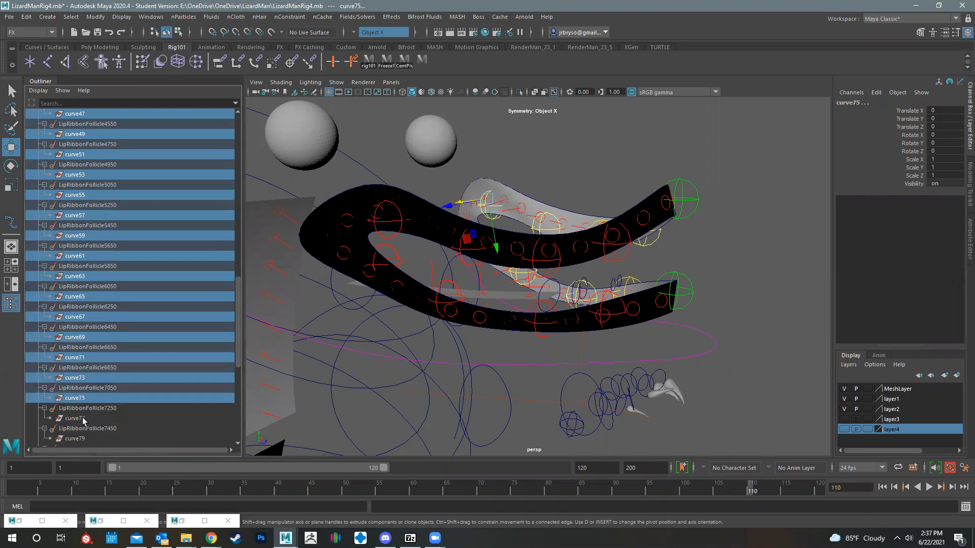
pyautogui.keyDown('ctrl'); pyautogui.click(82, 418); pyautogui.keyUp('ctrl')
pyautogui.keyDown('ctrl'); pyautogui.click(85, 439); pyautogui.keyUp('ctrl')
pyautogui.scroll(-3, 93, 412)
pyautogui.scroll(-6, 93, 401)
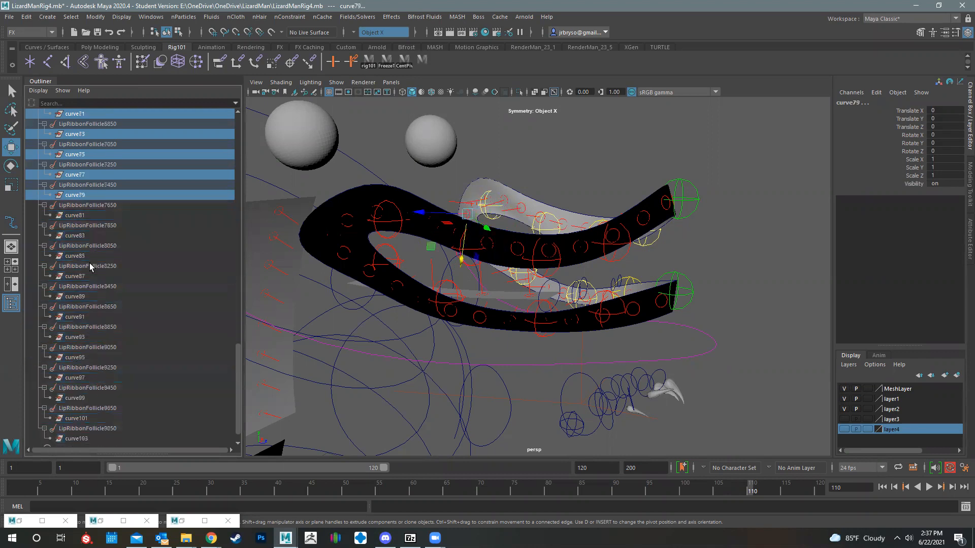
pyautogui.keyDown('ctrl'); pyautogui.click(79, 215); pyautogui.keyUp('ctrl')
pyautogui.keyDown('ctrl'); pyautogui.click(81, 236); pyautogui.keyUp('ctrl')
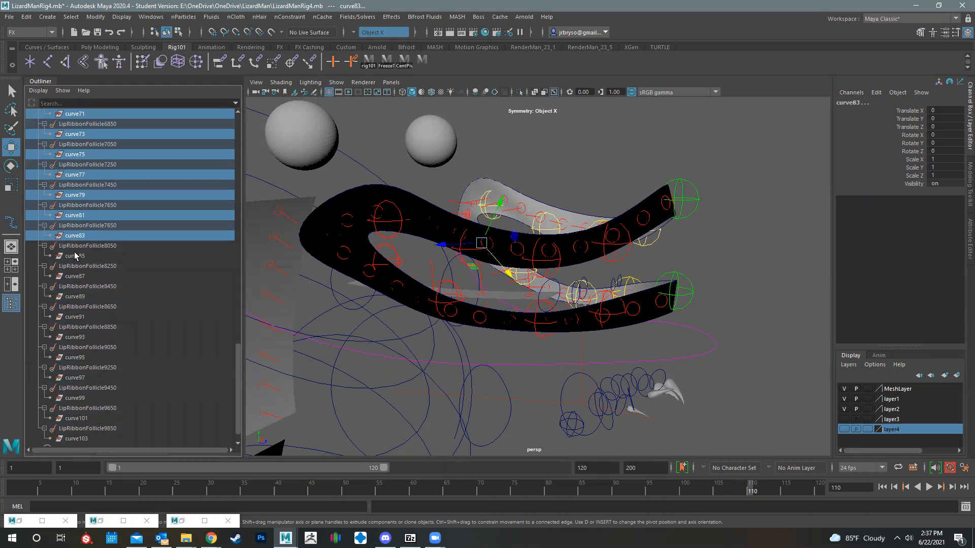
pyautogui.keyDown('ctrl'); pyautogui.click(75, 255); pyautogui.keyUp('ctrl')
pyautogui.keyDown('ctrl'); pyautogui.click(81, 279); pyautogui.keyUp('ctrl')
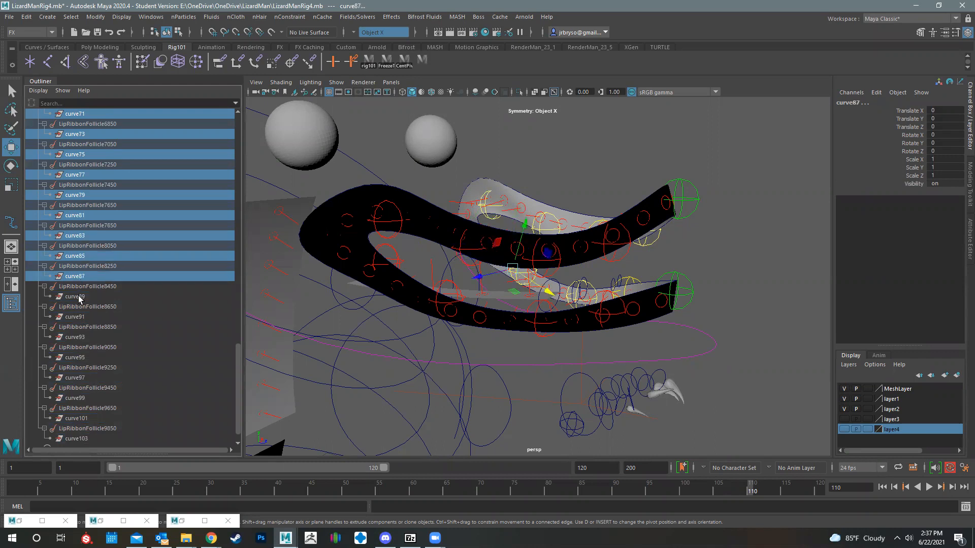
pyautogui.keyDown('ctrl'); pyautogui.click(80, 297); pyautogui.keyUp('ctrl')
pyautogui.keyDown('ctrl'); pyautogui.click(81, 317); pyautogui.keyUp('ctrl')
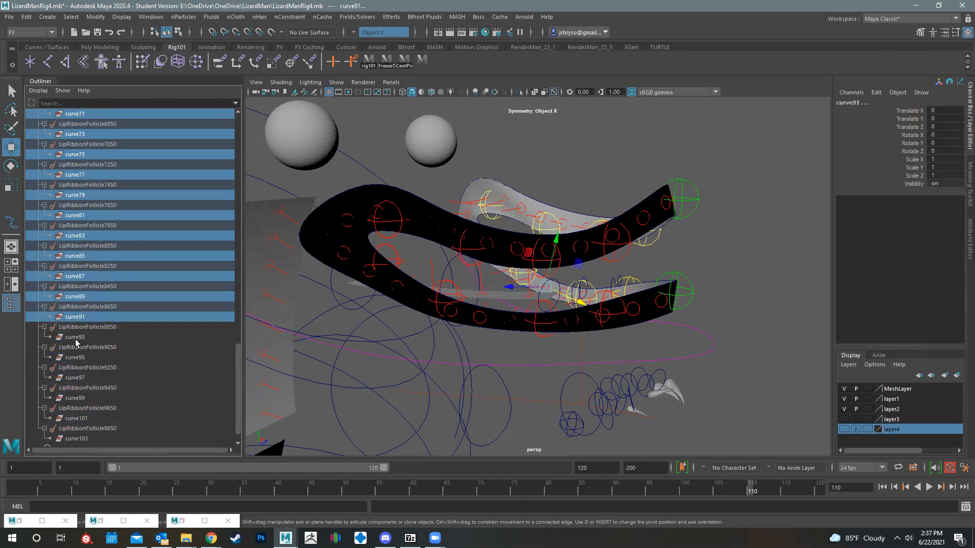
pyautogui.keyDown('ctrl'); pyautogui.click(75, 338); pyautogui.keyUp('ctrl')
pyautogui.keyDown('ctrl'); pyautogui.click(80, 357); pyautogui.keyUp('ctrl')
pyautogui.keyDown('ctrl'); pyautogui.click(84, 378); pyautogui.keyUp('ctrl')
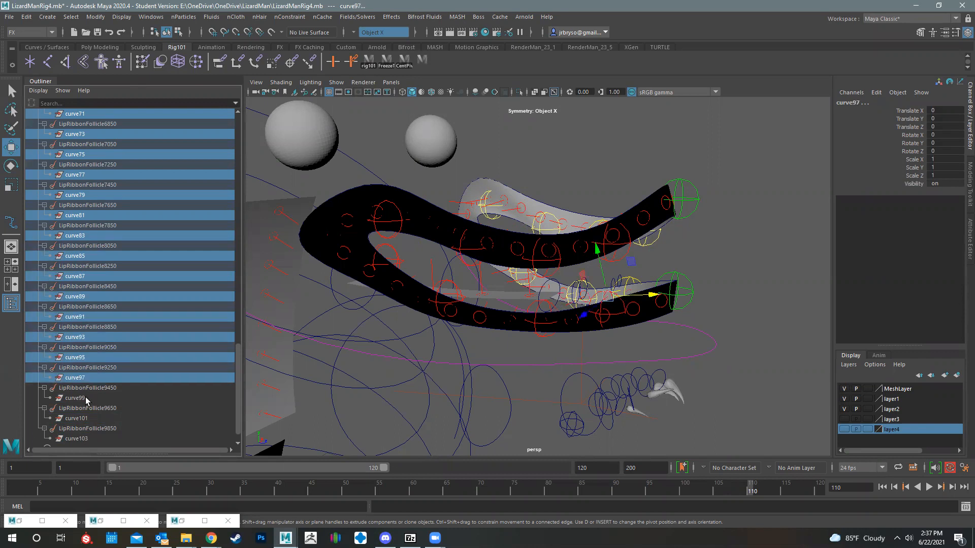
pyautogui.keyDown('ctrl'); pyautogui.click(85, 398); pyautogui.keyUp('ctrl')
pyautogui.keyDown('ctrl'); pyautogui.click(86, 419); pyautogui.keyUp('ctrl')
pyautogui.keyDown('ctrl'); pyautogui.click(87, 438); pyautogui.keyUp('ctrl')
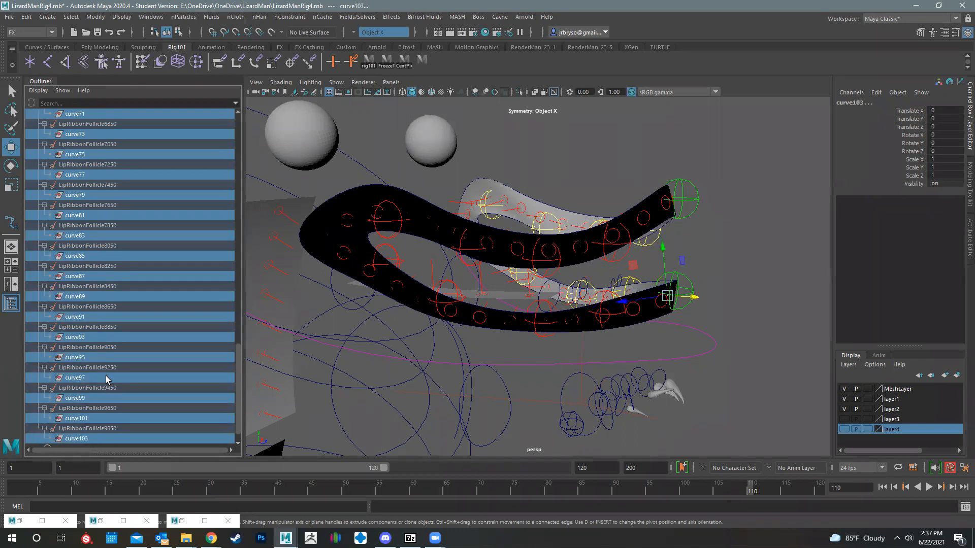
pyautogui.press('Delete')
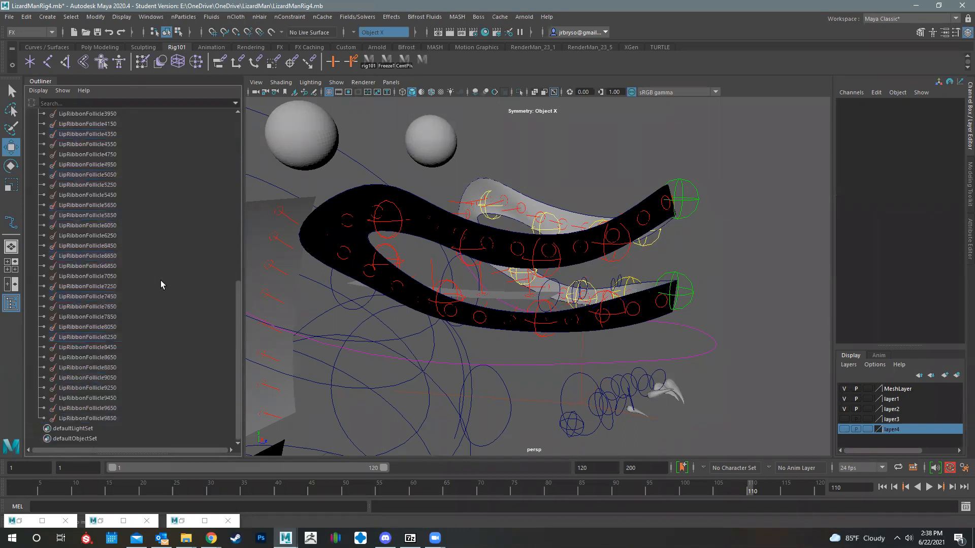
# Switch to the Rigging toolset and create a single joint in the side view in front of the lips, at about Y 10.71, Z 3.53.
pyautogui.keyDown('alt'); pyautogui.moveTo(486, 203); pyautogui.dragTo(477, 240); pyautogui.keyUp('alt')
pyautogui.keyDown('alt'); pyautogui.moveTo(439, 203); pyautogui.dragTo(464, 180); pyautogui.keyUp('alt')
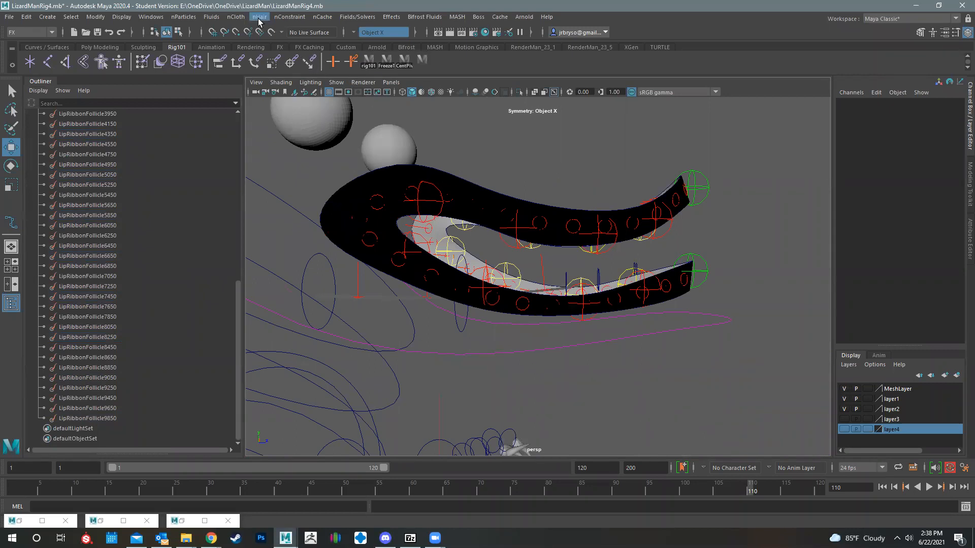
pyautogui.click(29, 33)
pyautogui.click(20, 54)
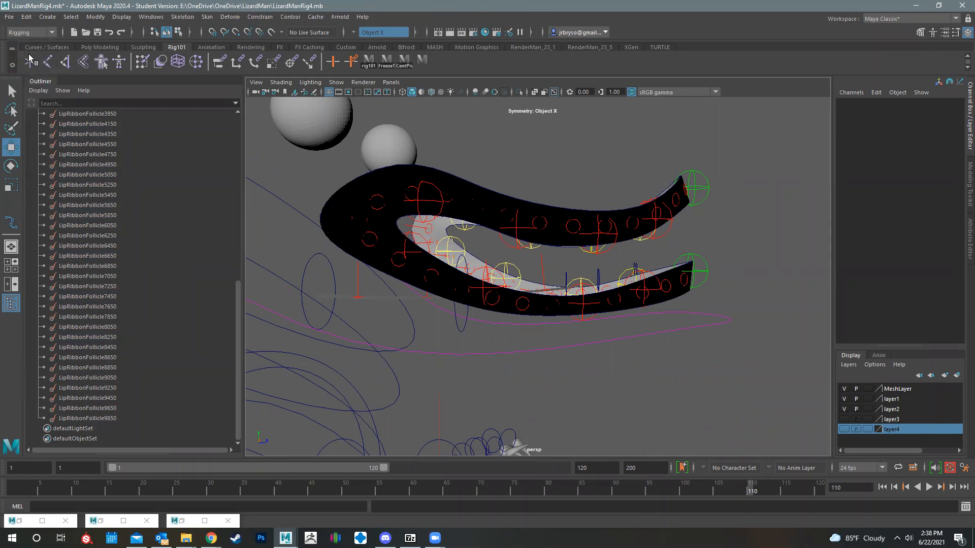
pyautogui.click(183, 18)
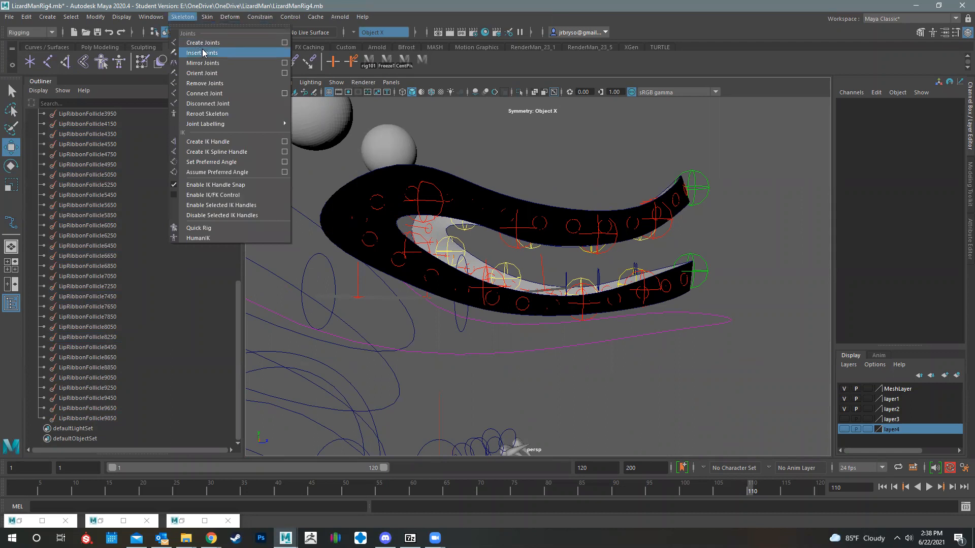
pyautogui.click(211, 45)
pyautogui.press('space')
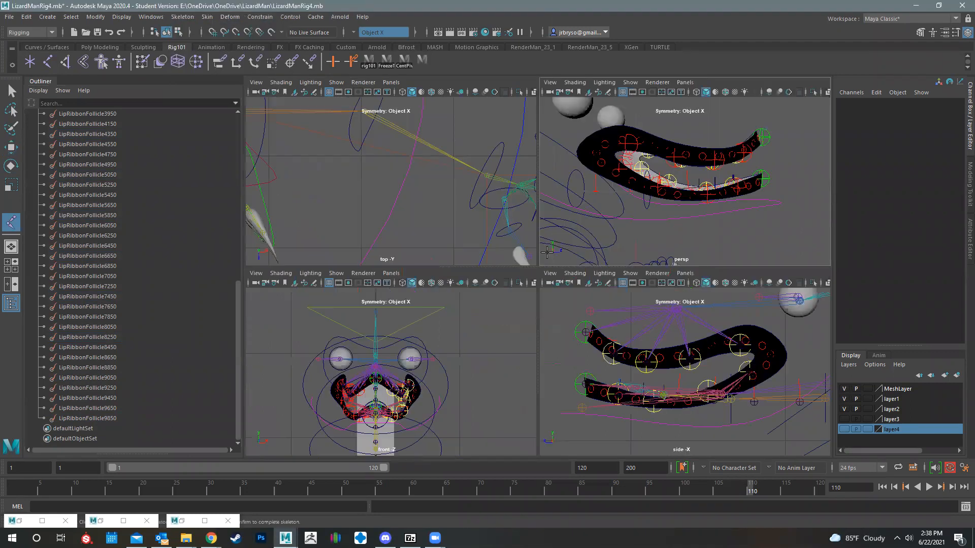
pyautogui.press('space')
pyautogui.click(381, 194)
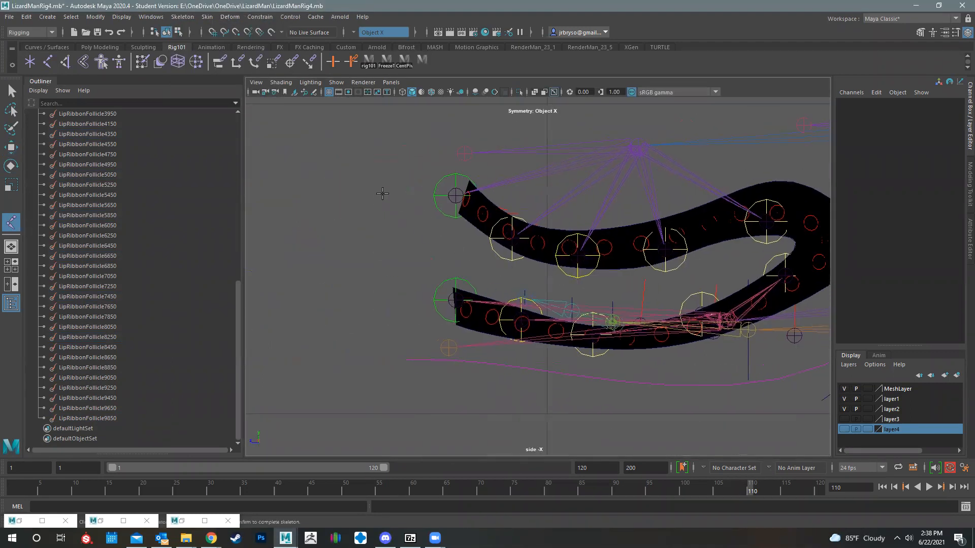
# Rename the new joint LipFollicleJoint1.
pyautogui.doubleClick(845, 102)
pyautogui.write('LipFollicle')
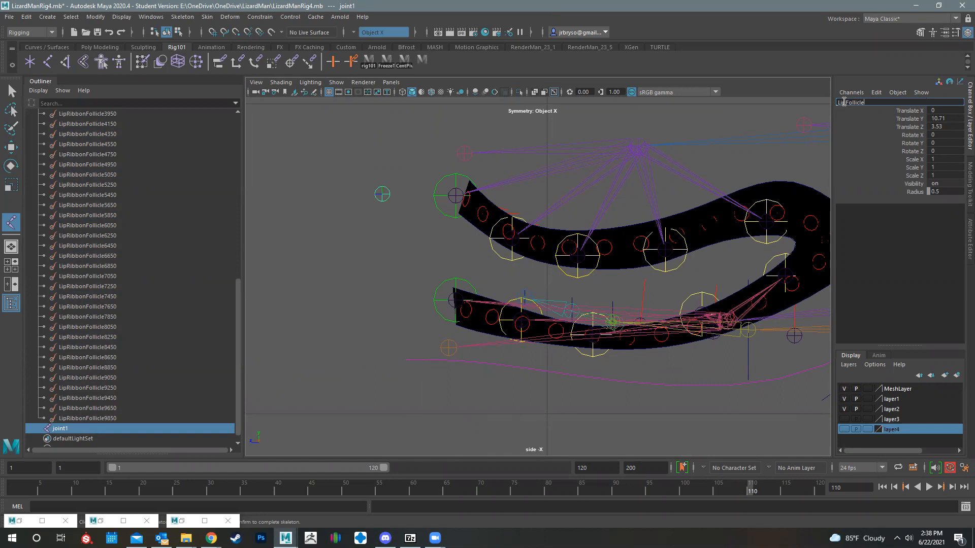
pyautogui.write('Joint1')
pyautogui.press('Return')
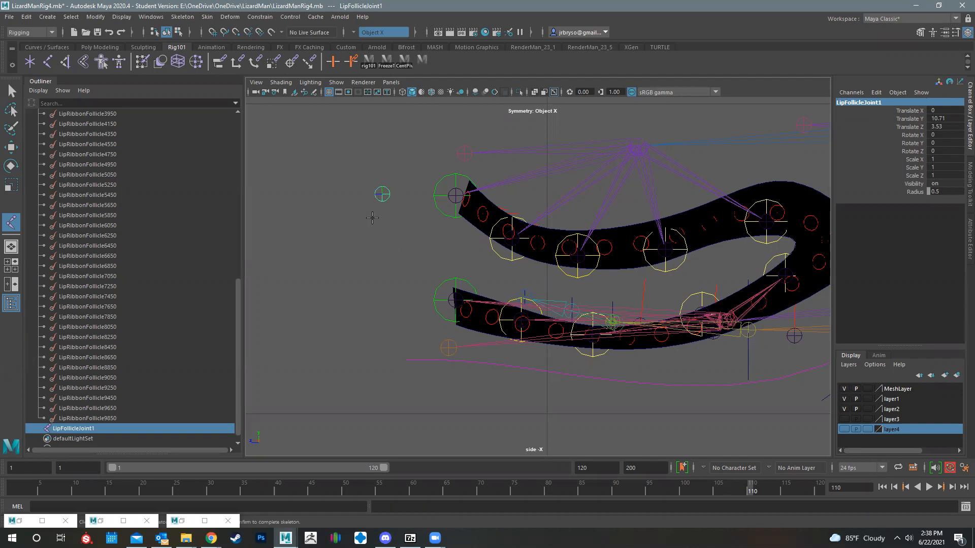
# Leave the joint tool and duplicate LipFollicleJoint1 in place repeatedly, up to LipFollicleJoint50.
pyautogui.press('q')
pyautogui.click(364, 182)
pyautogui.moveTo(391, 223); pyautogui.dragTo(390, 223)
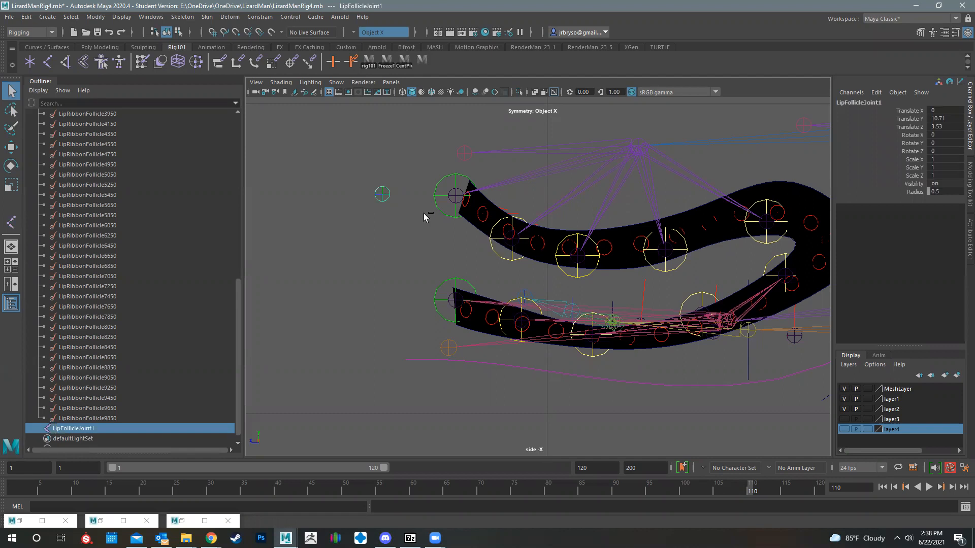
pyautogui.hotkey('ctrl', 'd')
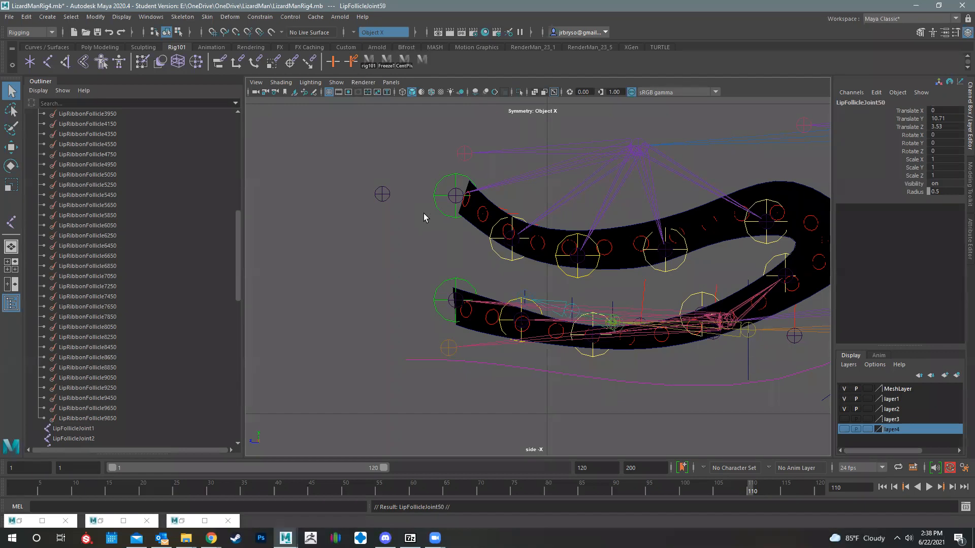
# Parent LipFollicleJoint1 through LipFollicleJoint5 one each under LipRibbonFollicle9850, 9650, 9450, 9250 and 9050, in that order.
pyautogui.scroll(-3, 106, 345)
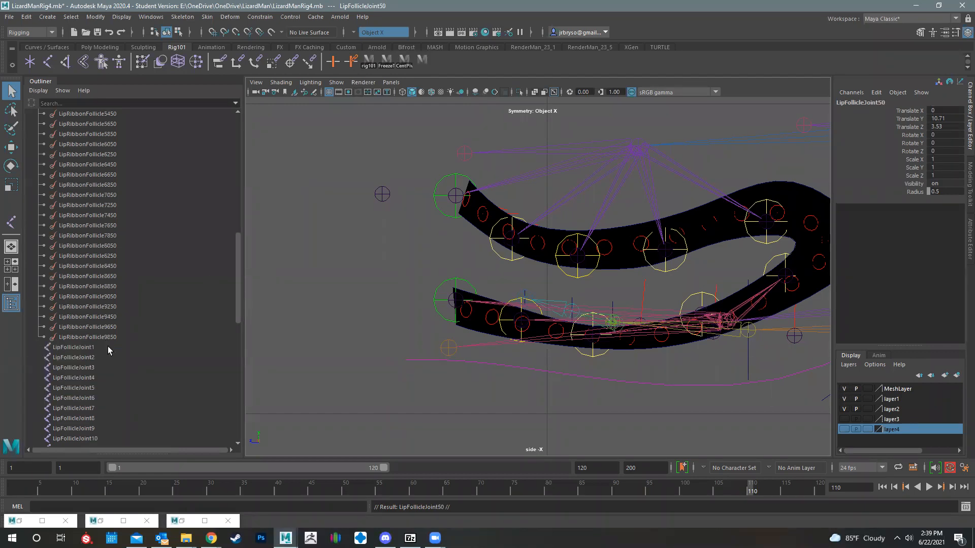
pyautogui.click(81, 348)
pyautogui.moveTo(79, 347); pyautogui.dragTo(94, 332, button='middle')
pyautogui.click(84, 367)
pyautogui.click(90, 359)
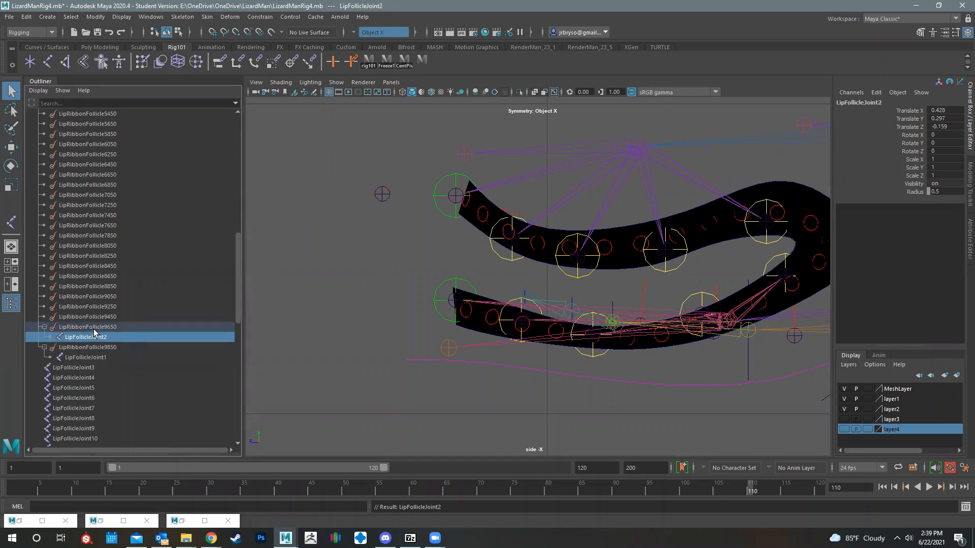
pyautogui.click(78, 366)
pyautogui.moveTo(81, 369); pyautogui.dragTo(99, 324, button='middle')
pyautogui.click(76, 378)
pyautogui.moveTo(76, 378); pyautogui.dragTo(95, 311, button='middle')
pyautogui.click(71, 389)
pyautogui.moveTo(71, 388); pyautogui.dragTo(96, 298, button='middle')
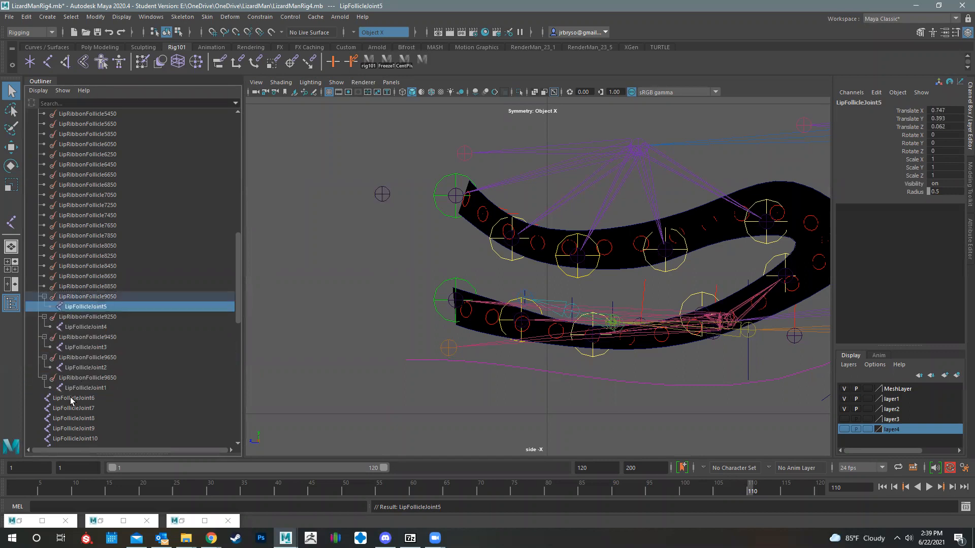
# Parent LipFollicleJoint6 under LipRibbonFollicle8850, LipFollicleJoint7 under LipRibbonFollicle8650 and LipFollicleJoint8 under LipRibbonFollicle8450.
pyautogui.click(71, 399)
pyautogui.moveTo(76, 399); pyautogui.dragTo(99, 287, button='middle')
pyautogui.click(76, 408)
pyautogui.moveTo(76, 408); pyautogui.dragTo(102, 278, button='middle')
pyautogui.scroll(-3, 96, 368)
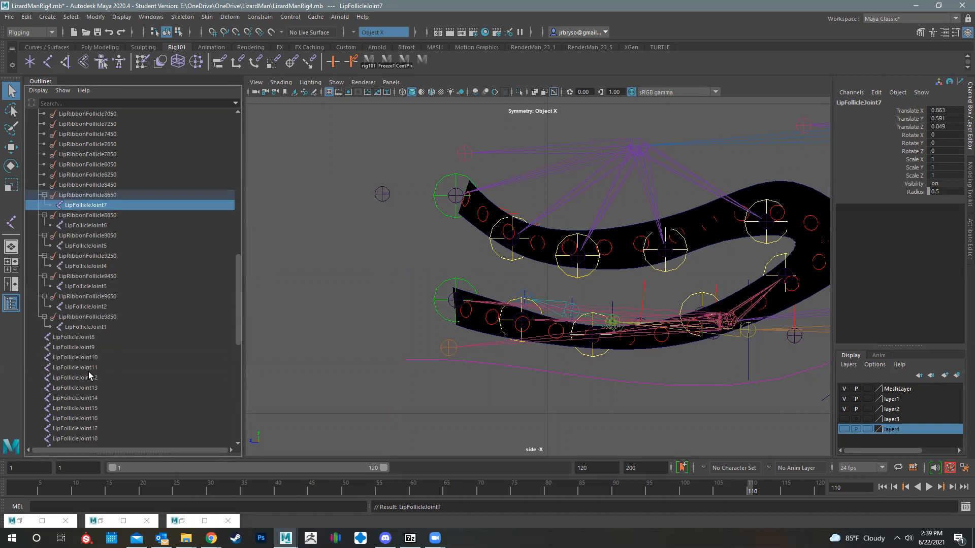
pyautogui.click(73, 339)
pyautogui.moveTo(74, 339); pyautogui.dragTo(102, 185, button='middle')
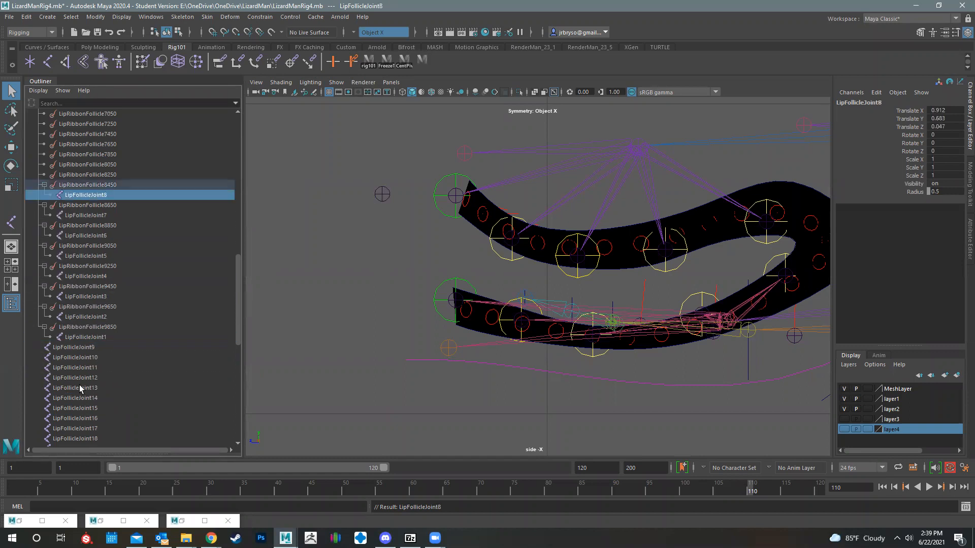
# Parent LipFollicleJoint9 under LipRibbonFollicle8250, LipFollicleJoint10 under LipRibbonFollicle8050 and LipFollicleJoint11 under LipRibbonFollicle7850.
pyautogui.click(74, 348)
pyautogui.moveTo(73, 348); pyautogui.dragTo(104, 187, button='middle')
pyautogui.click(73, 359)
pyautogui.moveTo(74, 359); pyautogui.dragTo(98, 177, button='middle')
pyautogui.click(73, 367)
pyautogui.moveTo(73, 367); pyautogui.dragTo(107, 156, button='middle')
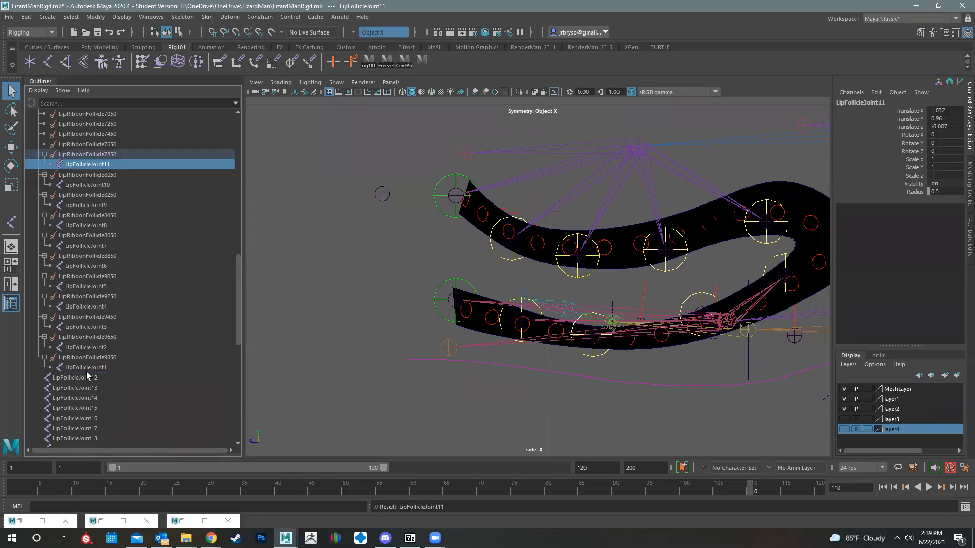
# Parent LipFollicleJoint12 under LipRibbonFollicle7650, LipFollicleJoint13 under LipRibbonFollicle7450 and LipFollicleJoint14 under LipRibbonFollicle7250.
pyautogui.click(75, 378)
pyautogui.moveTo(75, 379); pyautogui.dragTo(85, 144, button='middle')
pyautogui.click(66, 390)
pyautogui.moveTo(66, 390); pyautogui.dragTo(106, 136, button='middle')
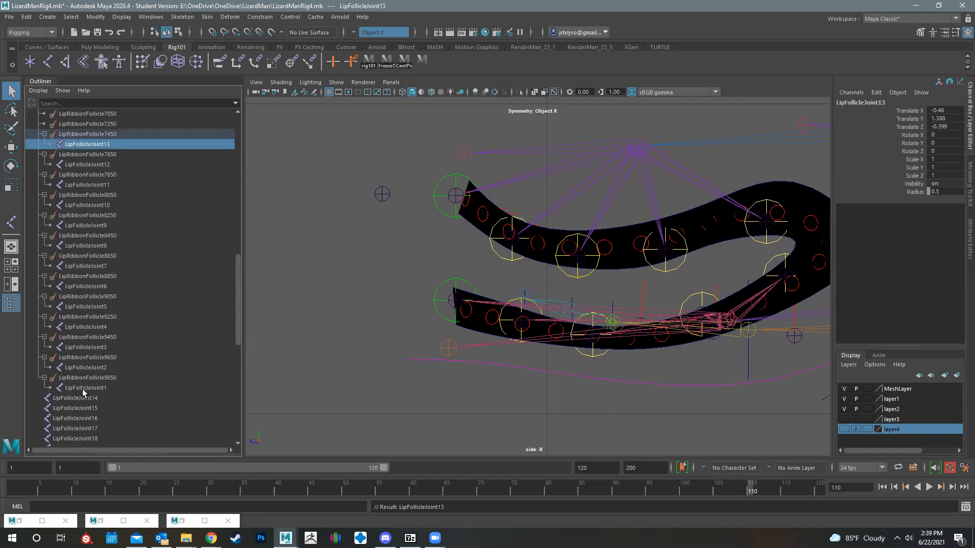
pyautogui.click(76, 399)
pyautogui.moveTo(77, 399); pyautogui.dragTo(90, 125, button='middle')
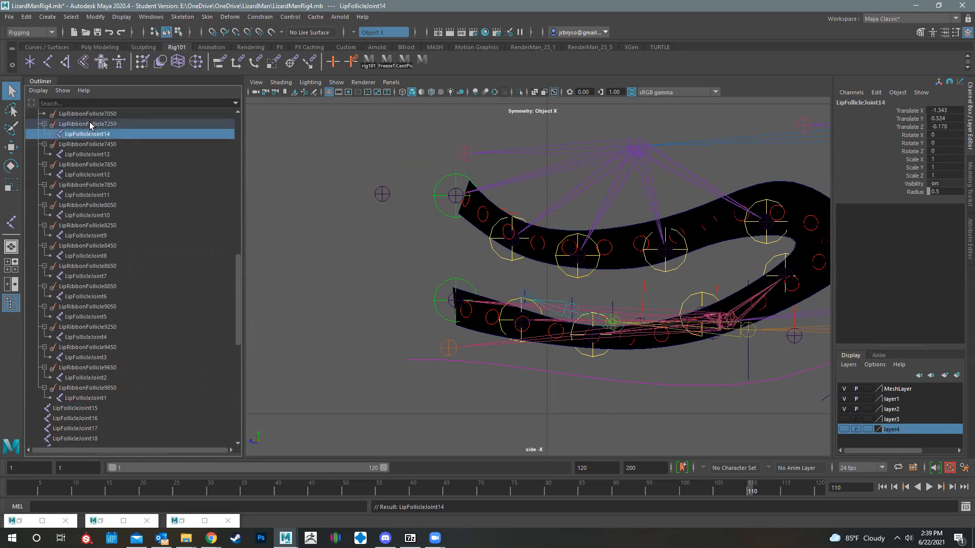
# Parent LipFollicleJoint15 under LipRibbonFollicle7050 and LipFollicleJoint16 under LipRibbonFollicle6850.
pyautogui.click(75, 408)
pyautogui.moveTo(75, 408); pyautogui.dragTo(97, 155, button='middle')
pyautogui.scroll(-3, 114, 304)
pyautogui.click(85, 381)
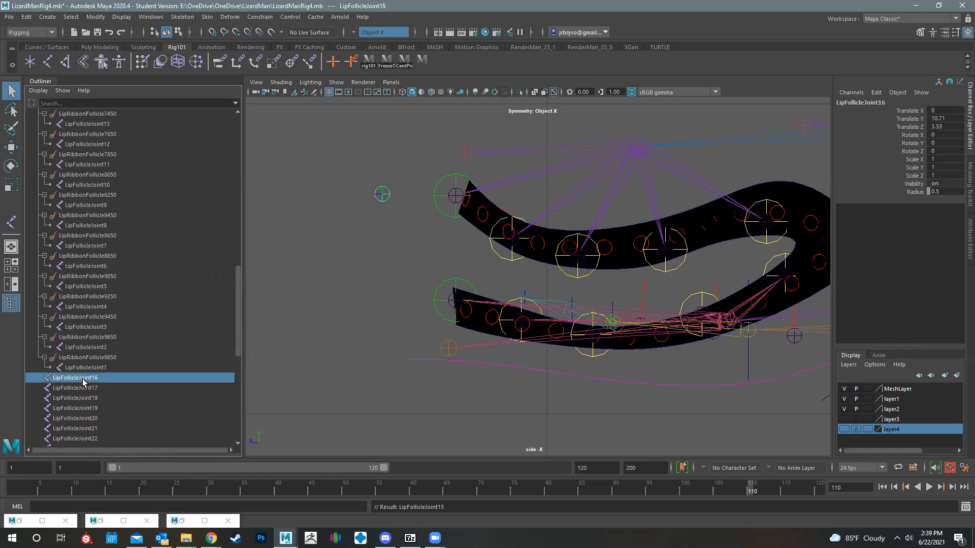
pyautogui.moveTo(84, 381); pyautogui.dragTo(94, 155, button='middle')
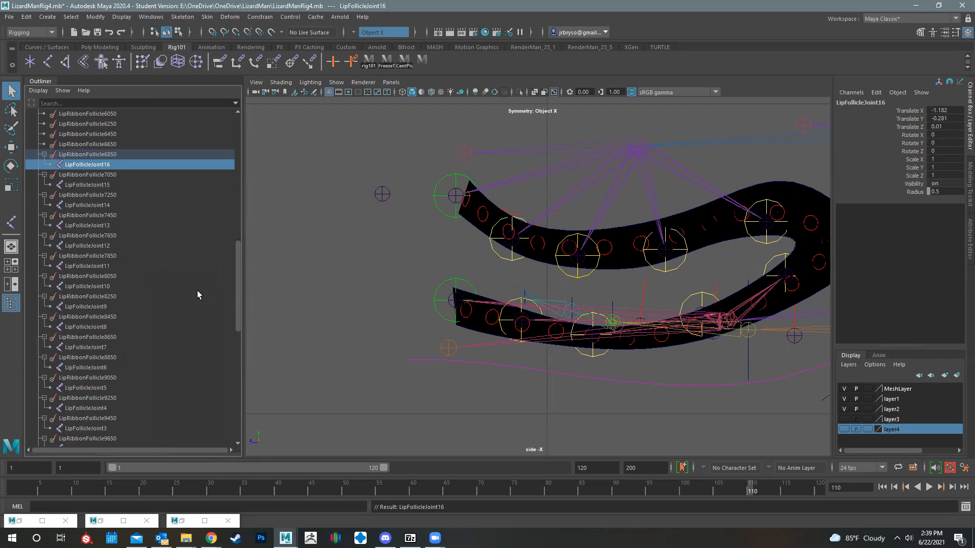
# Parent LipFollicleJoint17 under LipRibbonFollicle6650 and LipFollicleJoint18 under LipRibbonFollicle6450.
pyautogui.scroll(-5, 197, 292)
pyautogui.click(90, 317)
pyautogui.moveTo(90, 318); pyautogui.dragTo(81, 185, button='middle')
pyautogui.scroll(-10, 97, 214)
pyautogui.scroll(8, 102, 229)
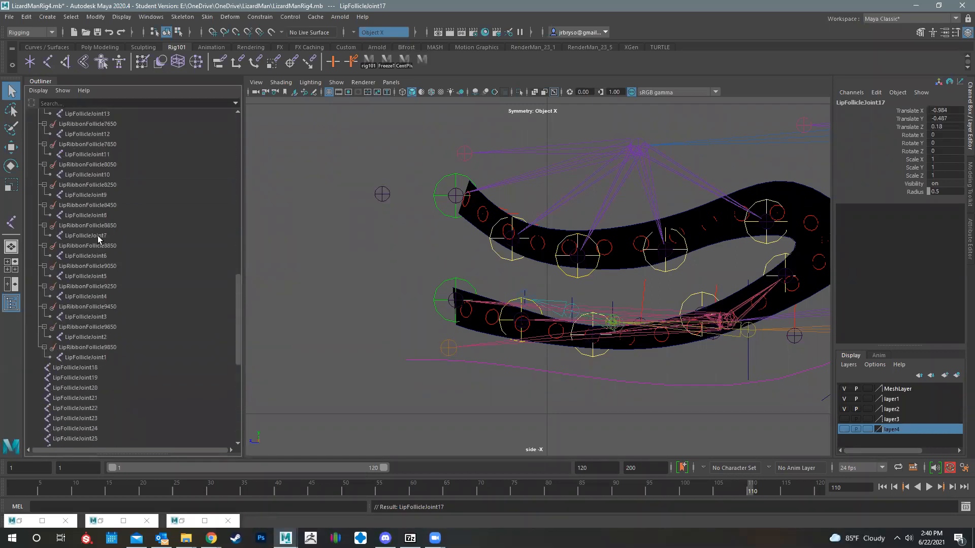
pyautogui.click(76, 369)
pyautogui.moveTo(76, 369); pyautogui.dragTo(99, 186, button='middle')
# Parent LipFollicleJoint19 under LipRibbonFollicle6250 and LipFollicleJoint20 under LipRibbonFollicle6050.
pyautogui.scroll(-8, 102, 205)
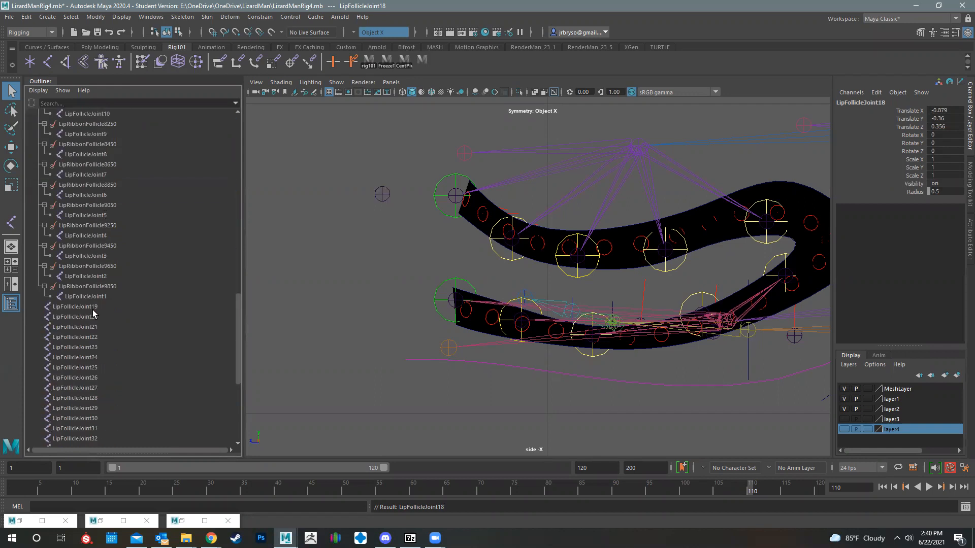
pyautogui.click(82, 307)
pyautogui.moveTo(93, 312); pyautogui.dragTo(87, 163, button='middle')
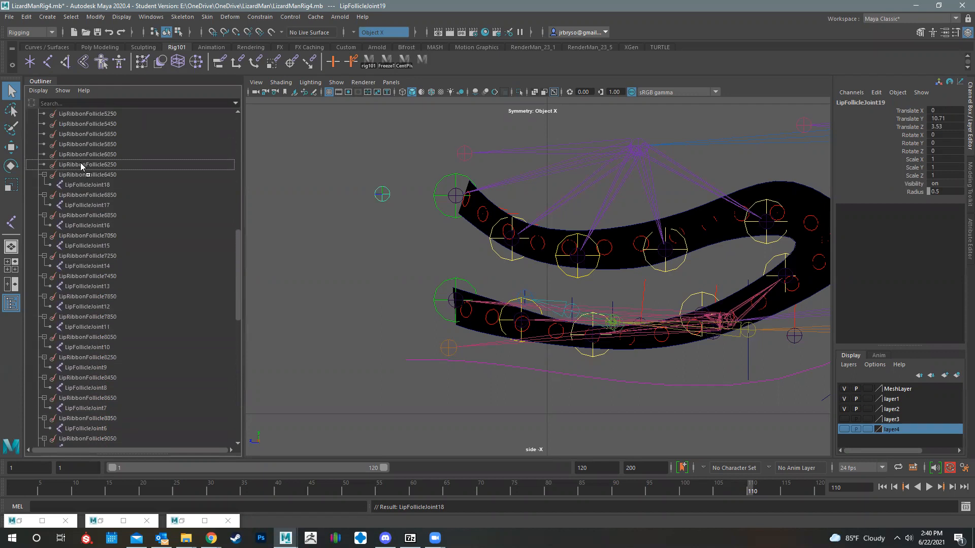
pyautogui.scroll(-10, 120, 203)
pyautogui.click(86, 231)
pyautogui.click(92, 226)
pyautogui.moveTo(92, 227); pyautogui.dragTo(109, 207, button='middle')
pyautogui.scroll(2, 109, 211)
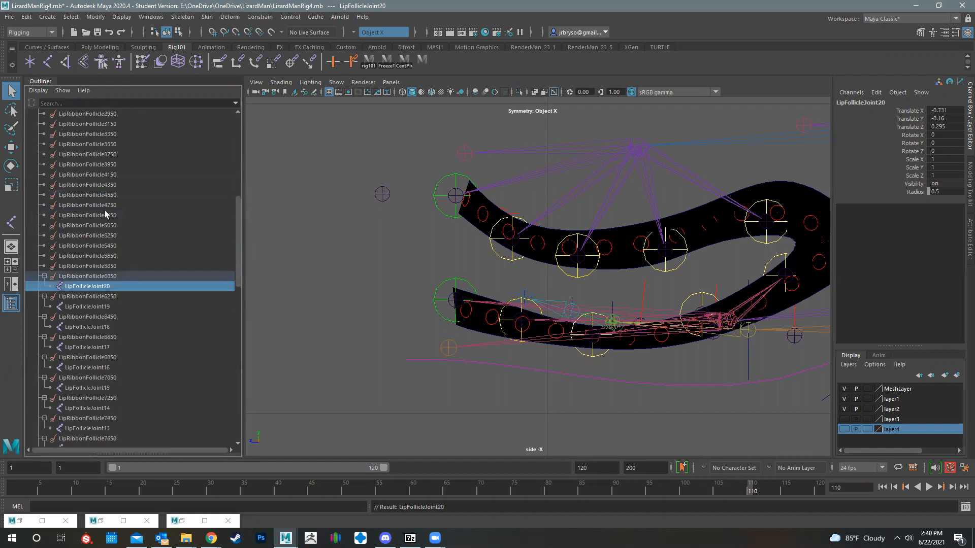
# Collapse the hierarchies of LipRibbonFollicle9850 through LipRibbonFollicle8450 in the Outliner to shorten the list.
pyautogui.scroll(-5, 81, 277)
pyautogui.scroll(-2, 71, 357)
pyautogui.click(45, 256)
pyautogui.click(44, 235)
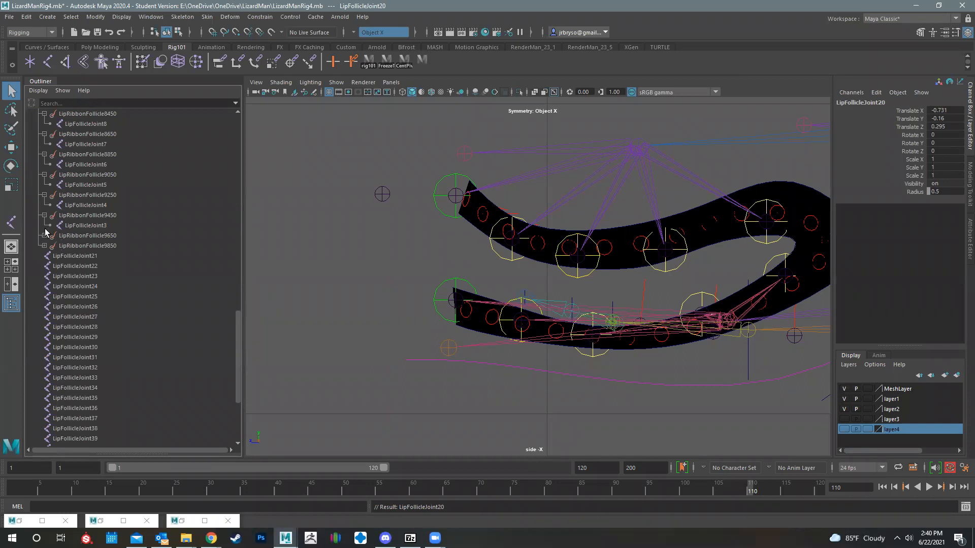
pyautogui.click(44, 216)
pyautogui.click(45, 196)
pyautogui.click(44, 175)
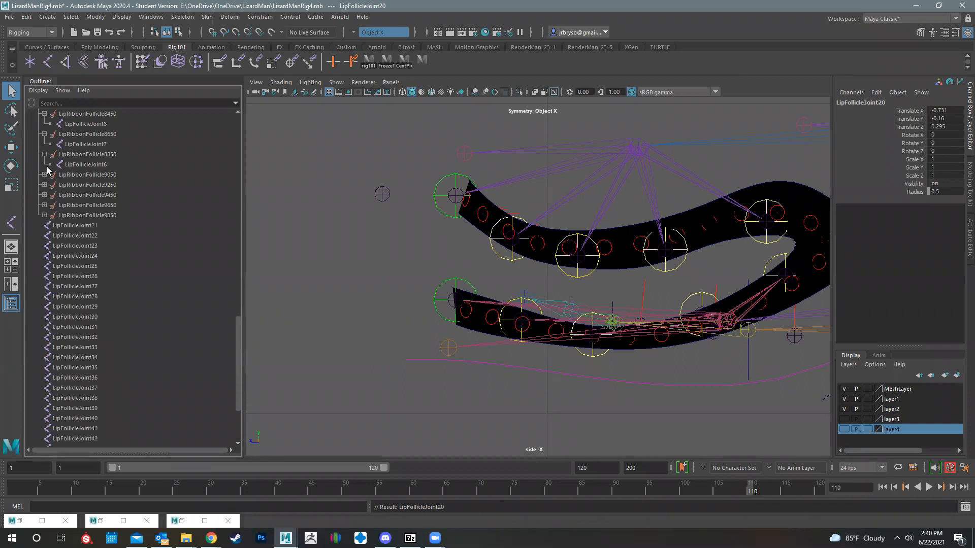
pyautogui.click(45, 155)
pyautogui.click(44, 134)
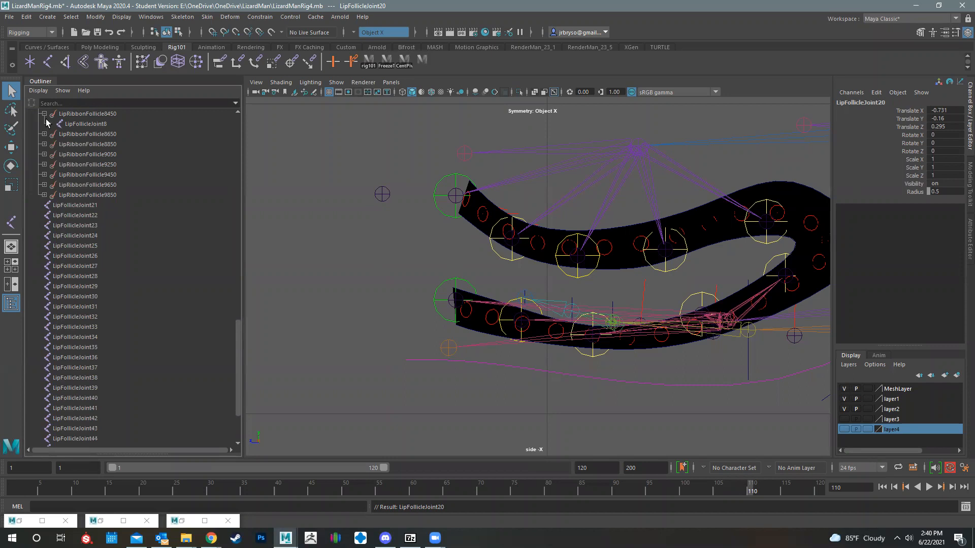
pyautogui.click(44, 114)
# Collapse the hierarchies of LipRibbonFollicle8250 through LipRibbonFollicle6250 in the Outliner.
pyautogui.scroll(8, 52, 181)
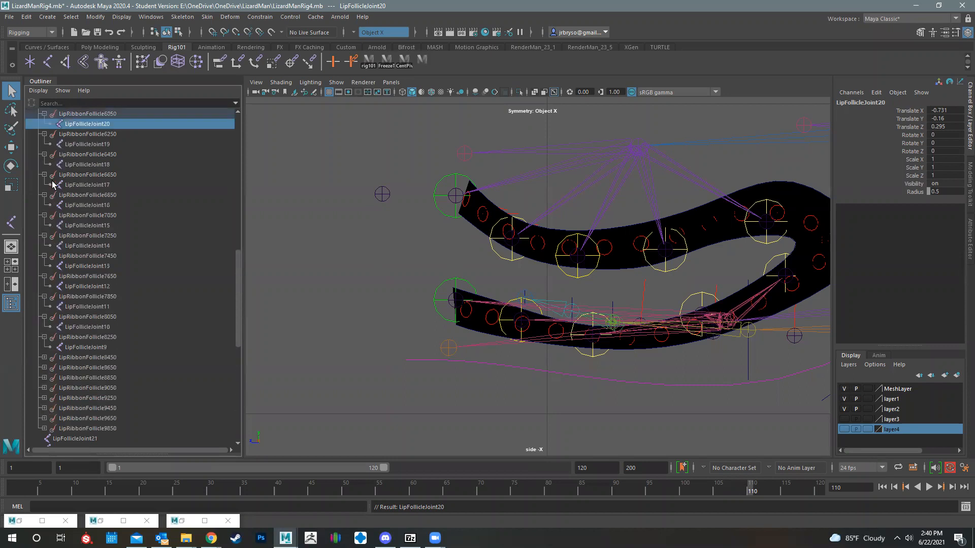
pyautogui.click(45, 337)
pyautogui.click(44, 317)
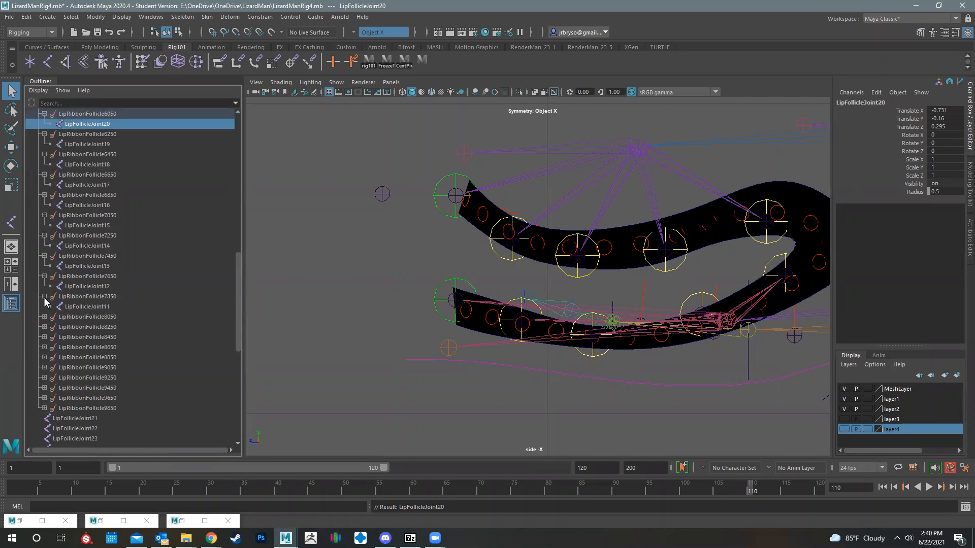
pyautogui.click(45, 297)
pyautogui.click(45, 277)
pyautogui.click(45, 257)
pyautogui.click(45, 236)
pyautogui.click(44, 216)
pyautogui.click(44, 196)
pyautogui.click(44, 175)
pyautogui.click(45, 154)
pyautogui.click(45, 134)
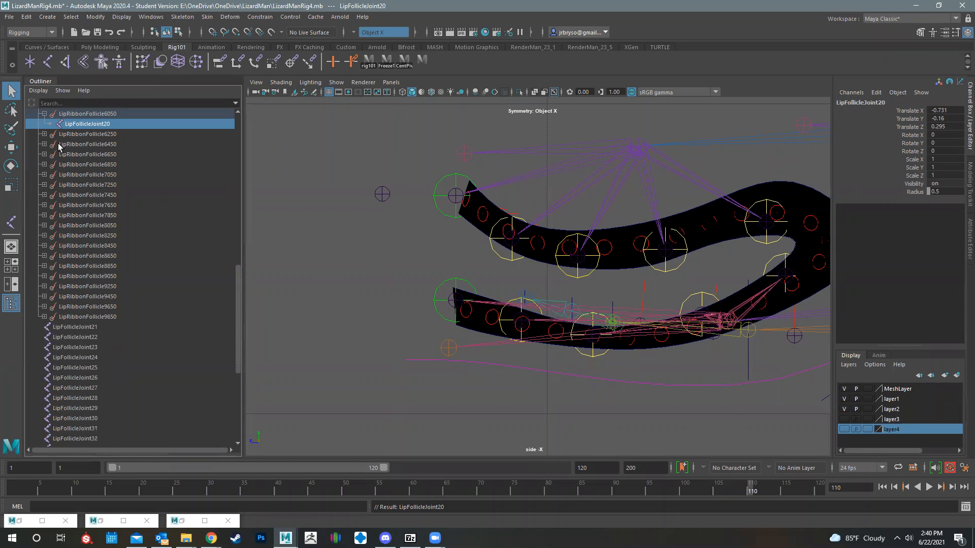
# Parent LipFollicleJoint21 through LipFollicleJoint25 one each under LipRibbonFollicle5850, 5650, 5450, 5250 and 5050, in that order.
pyautogui.scroll(3, 57, 143)
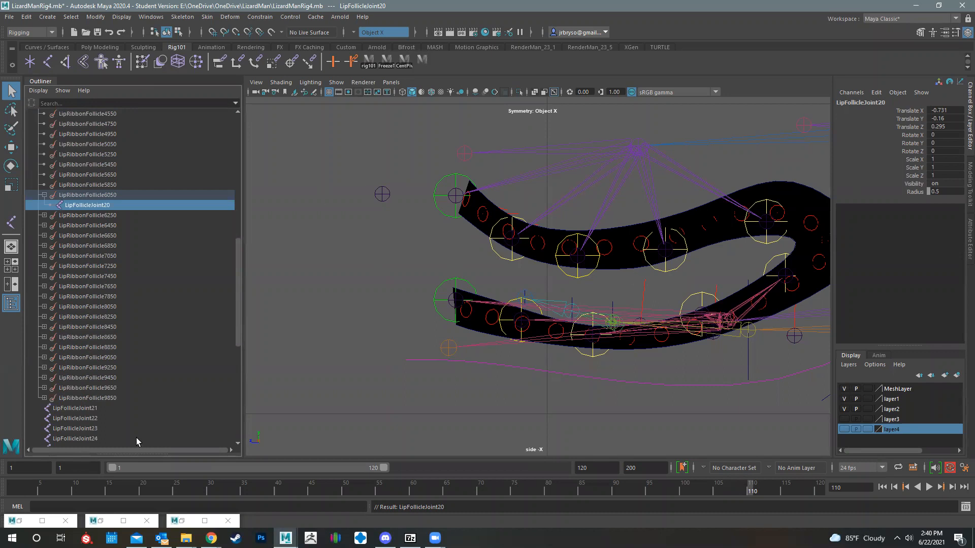
pyautogui.click(89, 410)
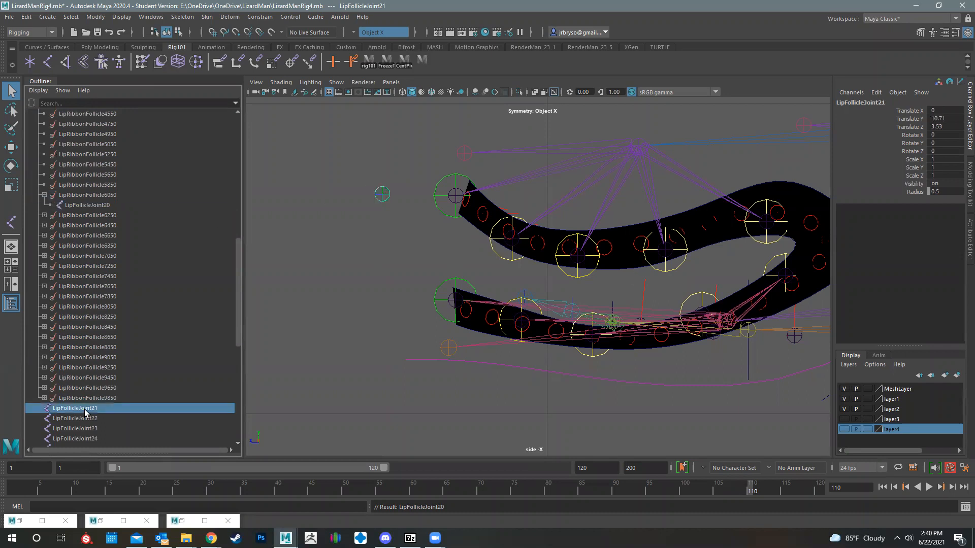
pyautogui.moveTo(79, 189); pyautogui.dragTo(79, 189)
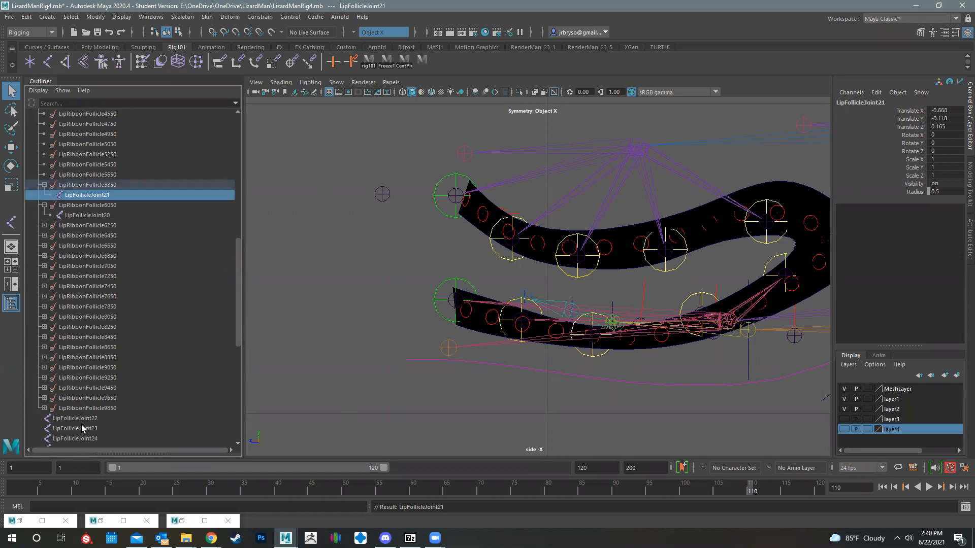
pyautogui.moveTo(84, 410); pyautogui.dragTo(80, 175)
pyautogui.moveTo(73, 431); pyautogui.dragTo(79, 166)
pyautogui.moveTo(100, 439); pyautogui.dragTo(101, 156)
pyautogui.scroll(-3, 93, 359)
pyautogui.moveTo(80, 368); pyautogui.dragTo(84, 185)
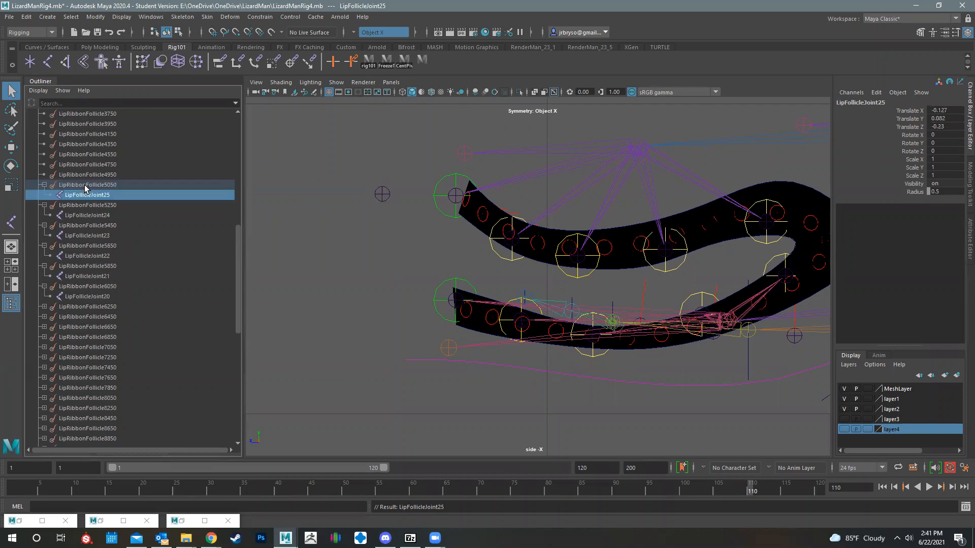
# Collapse the hierarchies of LipRibbonFollicle6050 through LipRibbonFollicle5250 in the Outliner.
pyautogui.scroll(-3, 86, 252)
pyautogui.click(45, 205)
pyautogui.click(44, 184)
pyautogui.click(45, 165)
pyautogui.click(44, 144)
pyautogui.click(44, 124)
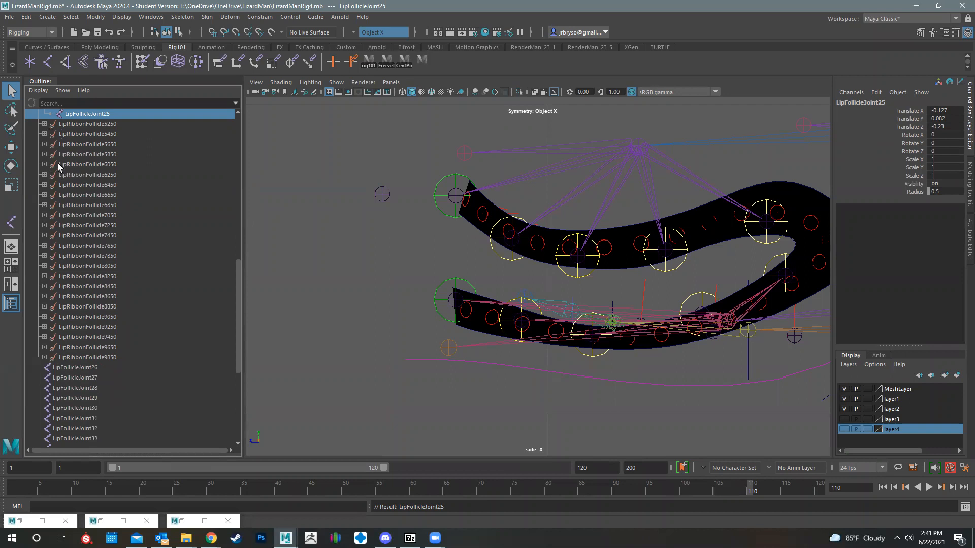
# Parent LipFollicleJoint26 under LipRibbonFollicle4950 and LipFollicleJoint27 under LipRibbonFollicle4750.
pyautogui.click(91, 367)
pyautogui.scroll(1, 118, 110)
pyautogui.moveTo(119, 104); pyautogui.dragTo(95, 163, button='middle')
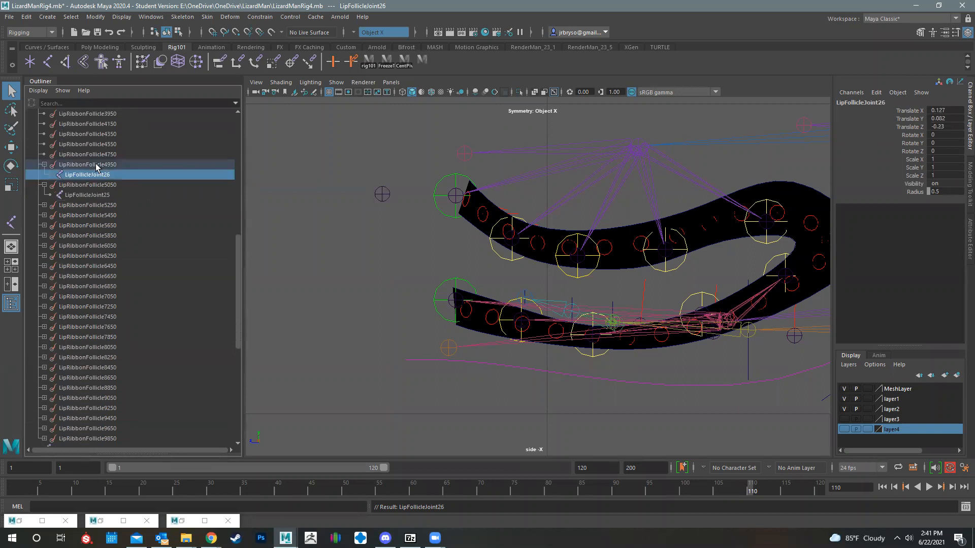
pyautogui.scroll(-5, 124, 257)
pyautogui.click(76, 287)
pyautogui.moveTo(79, 288); pyautogui.dragTo(91, 232, button='middle')
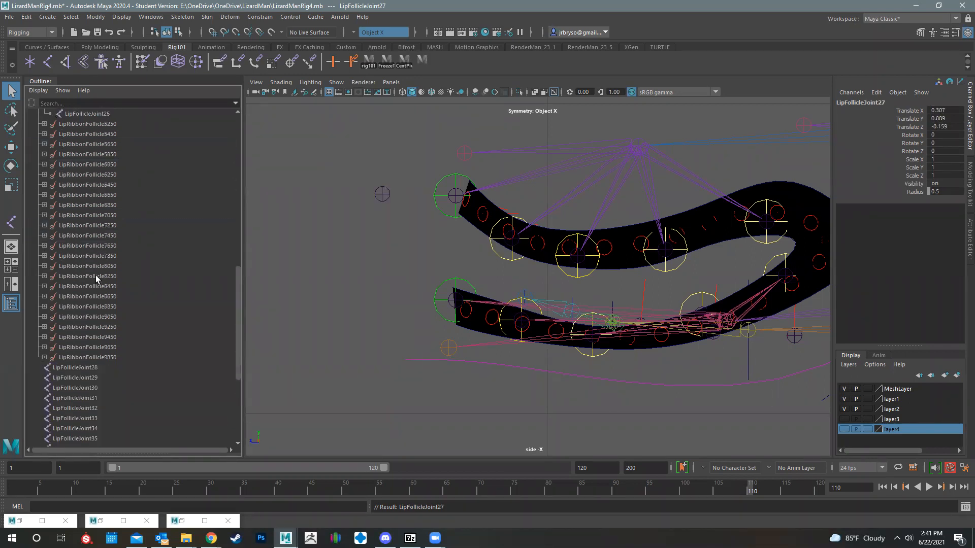
# Parent LipFollicleJoint28 under LipRibbonFollicle4550, LipFollicleJoint29 under LipRibbonFollicle4350 and LipFollicleJoint30 under LipRibbonFollicle4150.
pyautogui.scroll(-10, 98, 277)
pyautogui.click(68, 211)
pyautogui.click(75, 206)
pyautogui.moveTo(76, 207); pyautogui.dragTo(88, 179, button='middle')
pyautogui.scroll(-5, 113, 223)
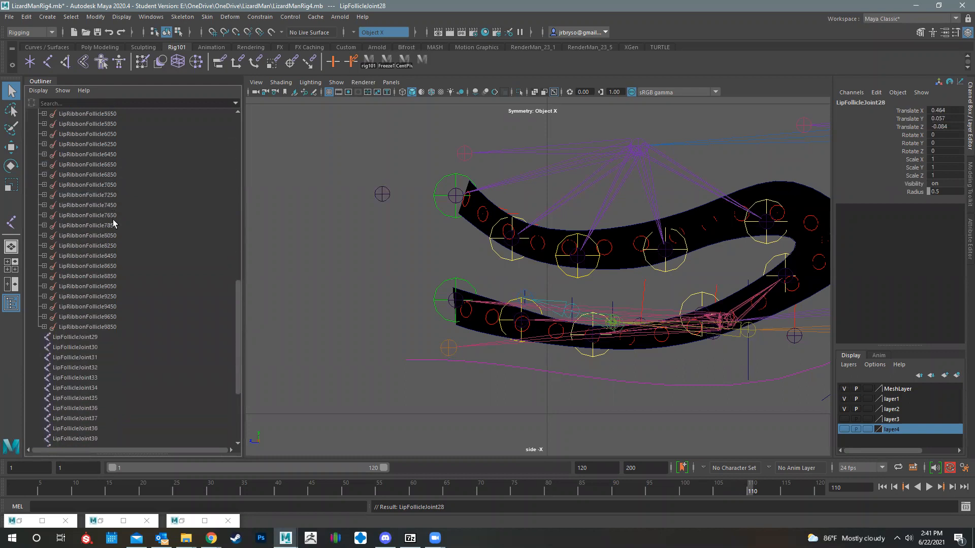
pyautogui.click(88, 342)
pyautogui.moveTo(88, 341); pyautogui.dragTo(76, 156, button='middle')
pyautogui.scroll(-10, 100, 253)
pyautogui.click(75, 256)
# Collapse the hierarchies of LipRibbonFollicle4350 through LipRibbonFollicle5050 in the Outliner.
pyautogui.click(45, 174)
pyautogui.click(44, 185)
pyautogui.click(45, 195)
pyautogui.click(45, 206)
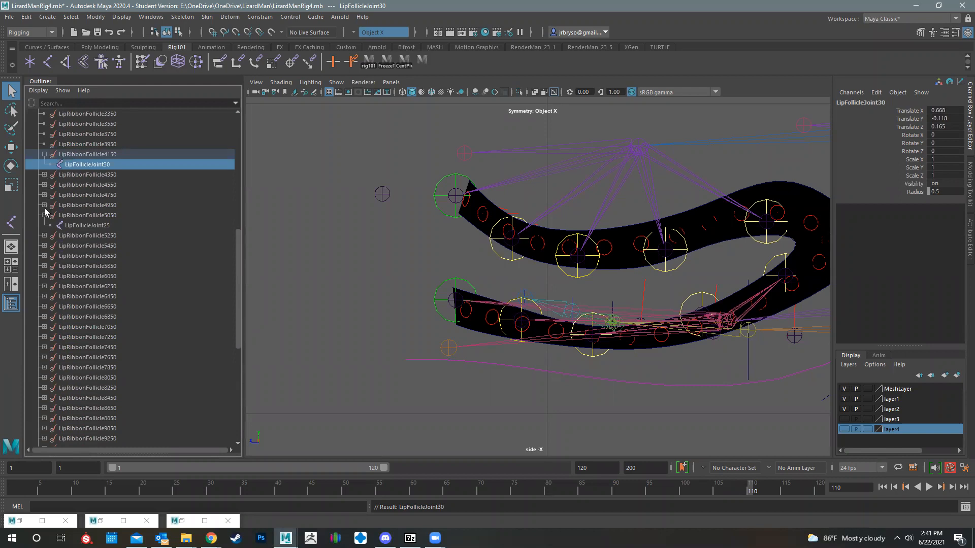
pyautogui.click(45, 216)
# Parent LipFollicleJoint31 under LipRibbonFollicle3950 and LipFollicleJoint32 under LipRibbonFollicle3750.
pyautogui.scroll(-3, 61, 199)
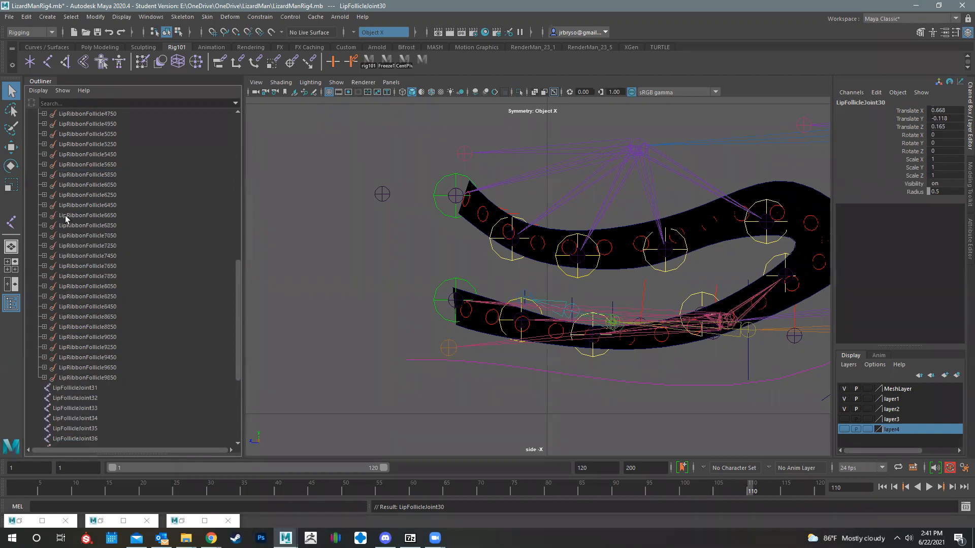
pyautogui.click(75, 389)
pyautogui.moveTo(75, 388); pyautogui.dragTo(106, 280)
pyautogui.scroll(5, 95, 114)
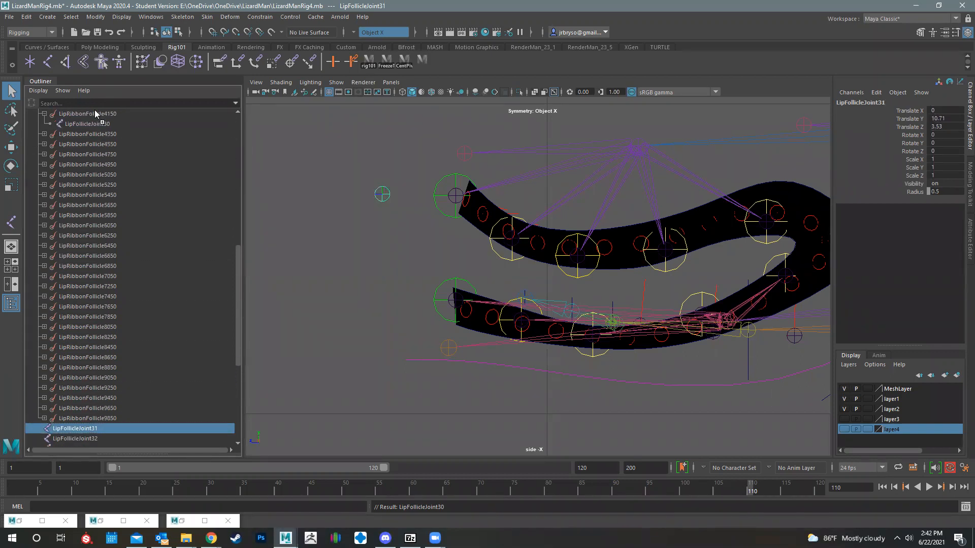
pyautogui.moveTo(73, 168); pyautogui.dragTo(73, 169, button='middle')
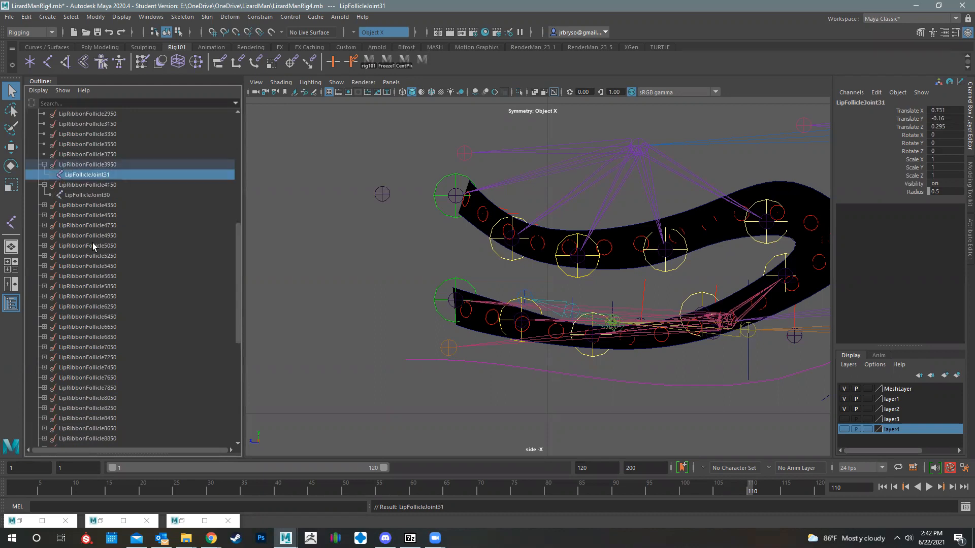
pyautogui.scroll(-5, 74, 347)
pyautogui.click(86, 339)
pyautogui.moveTo(90, 341); pyautogui.dragTo(76, 167, button='middle')
# Parent LipFollicleJoint33 under LipRibbonFollicle3550 and LipFollicleJoint34 under LipRibbonFollicle3350.
pyautogui.scroll(-5, 90, 289)
pyautogui.click(75, 362)
pyautogui.moveTo(77, 362); pyautogui.dragTo(82, 169, button='middle')
pyautogui.scroll(-5, 63, 401)
pyautogui.click(74, 379)
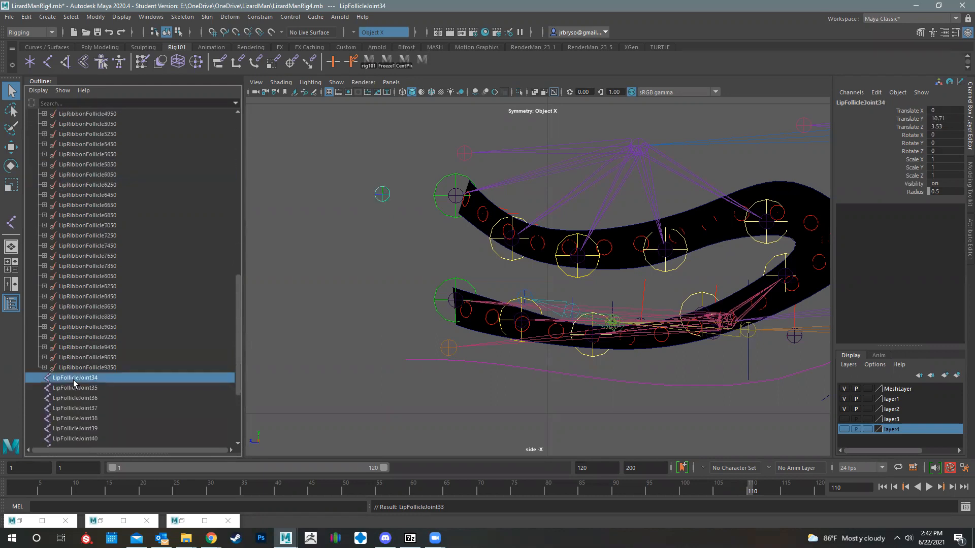
pyautogui.moveTo(126, 110); pyautogui.dragTo(83, 169, button='middle')
# Parent LipFollicleJoint35 under LipRibbonFollicle3150, LipFollicleJoint36 under LipRibbonFollicle2950 and LipFollicleJoint37 under LipRibbonFollicle2750.
pyautogui.scroll(-5, 87, 396)
pyautogui.click(87, 399)
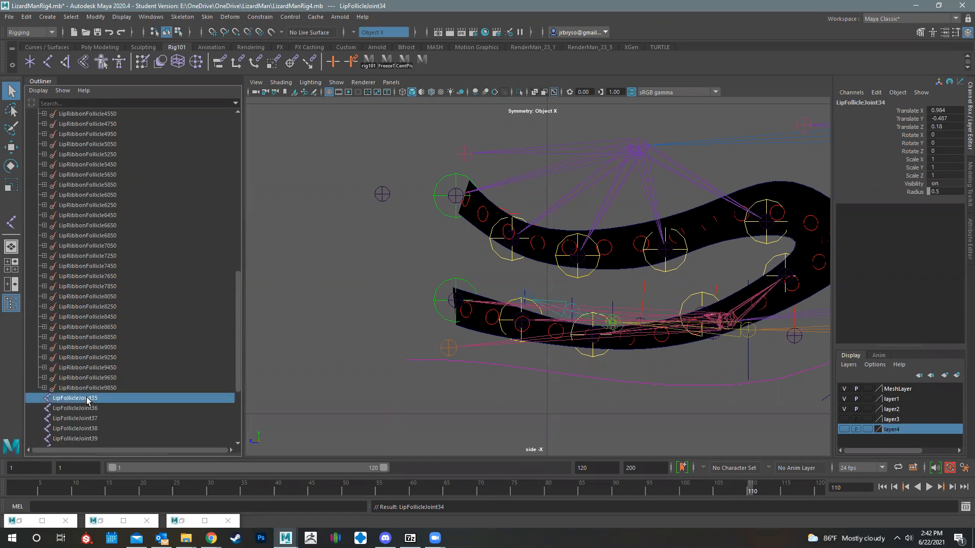
pyautogui.moveTo(87, 399); pyautogui.dragTo(71, 170, button='middle')
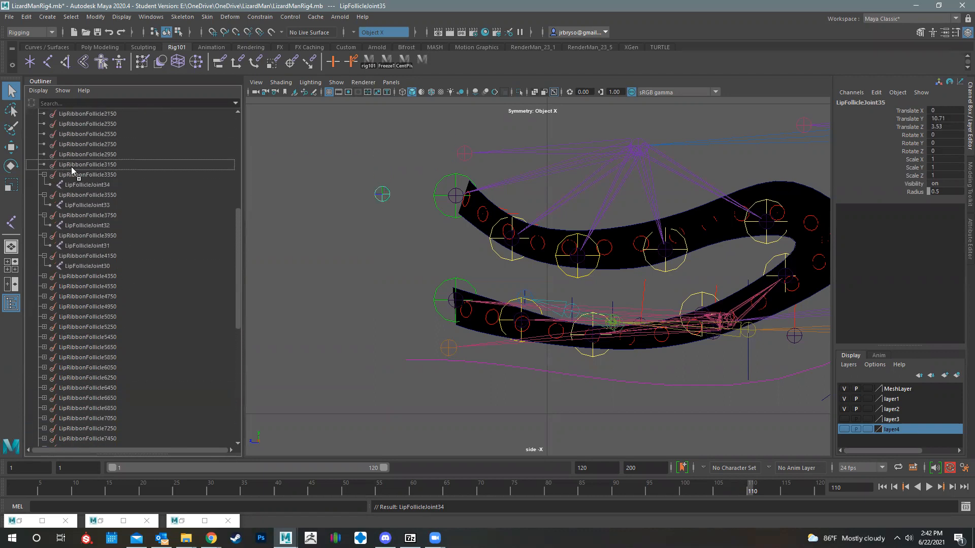
pyautogui.moveTo(89, 206); pyautogui.dragTo(89, 206, button='middle')
pyautogui.scroll(-5, 93, 395)
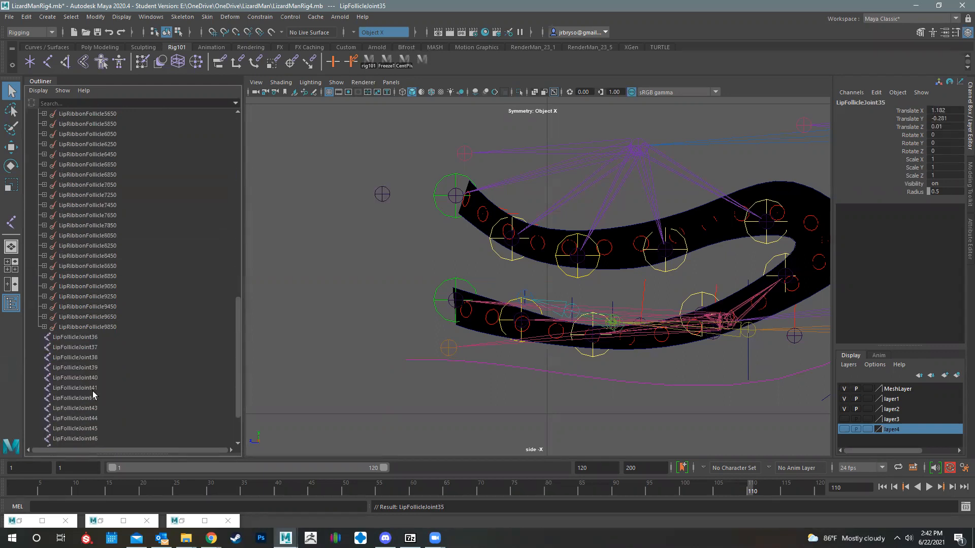
pyautogui.click(75, 338)
pyautogui.moveTo(73, 339); pyautogui.dragTo(78, 175, button='middle')
pyautogui.scroll(-8, 117, 349)
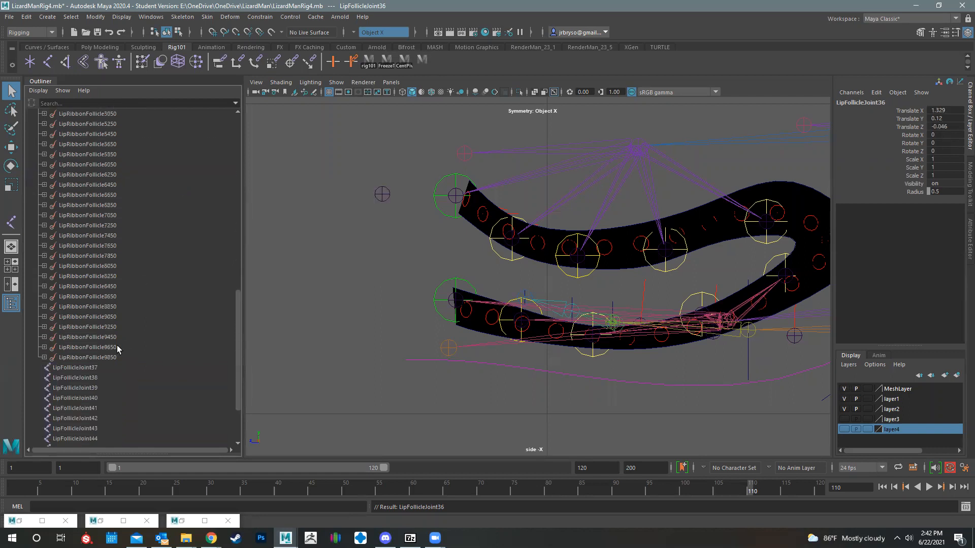
pyautogui.click(75, 369)
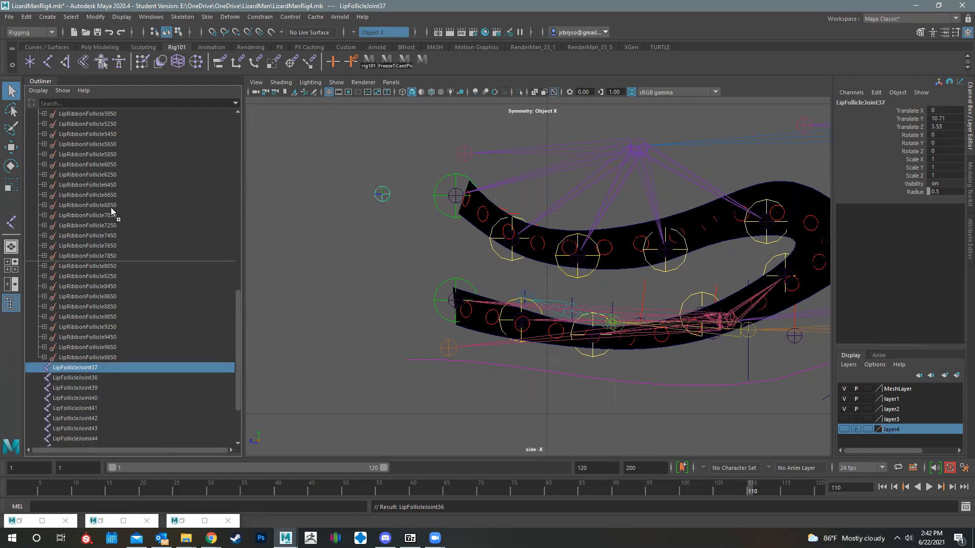
pyautogui.moveTo(121, 112); pyautogui.dragTo(87, 176, button='middle')
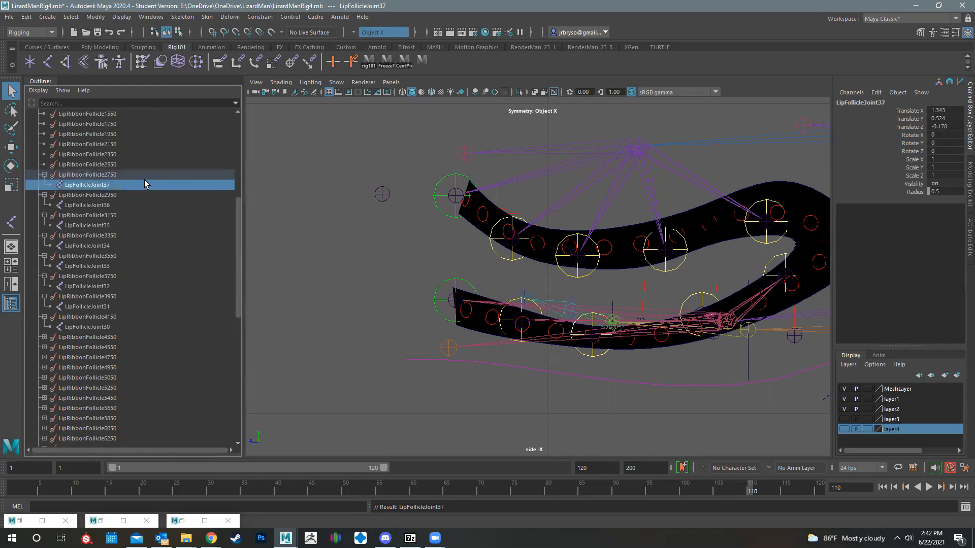
# Collapse the hierarchies of LipRibbonFollicle2950 through LipRibbonFollicle4150 in the Outliner.
pyautogui.click(44, 195)
pyautogui.click(44, 205)
pyautogui.click(44, 216)
pyautogui.click(44, 225)
pyautogui.click(44, 236)
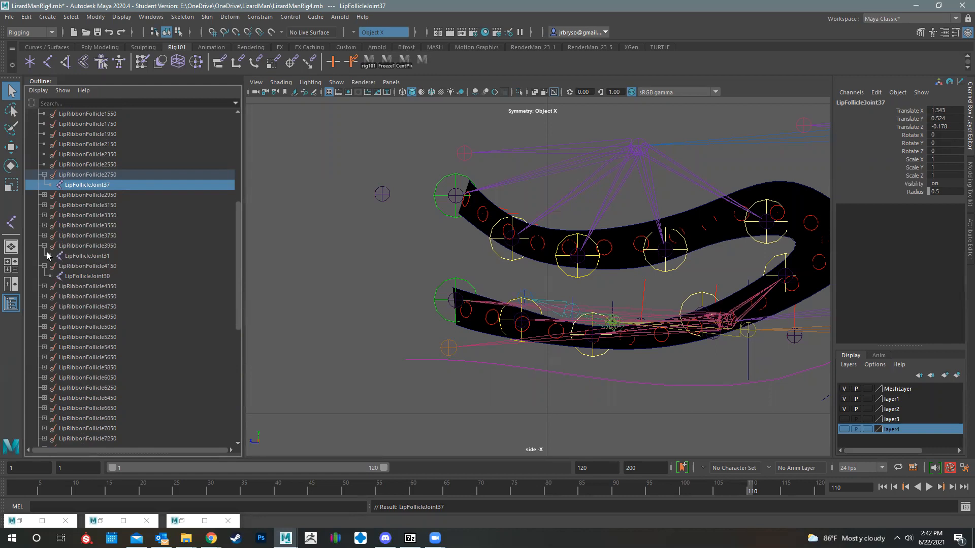
pyautogui.click(44, 246)
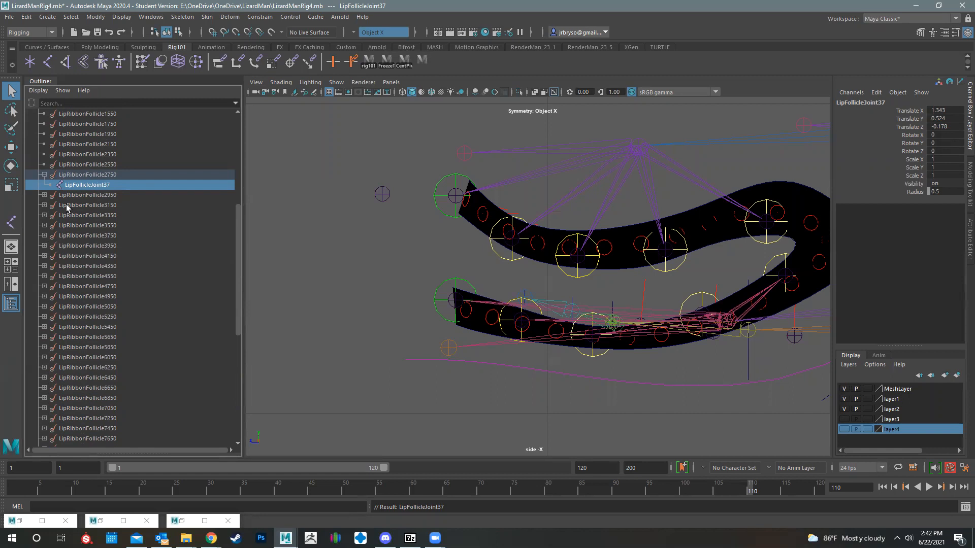
# Parent LipFollicleJoint38 under LipRibbonFollicle2550.
pyautogui.scroll(-8, 52, 237)
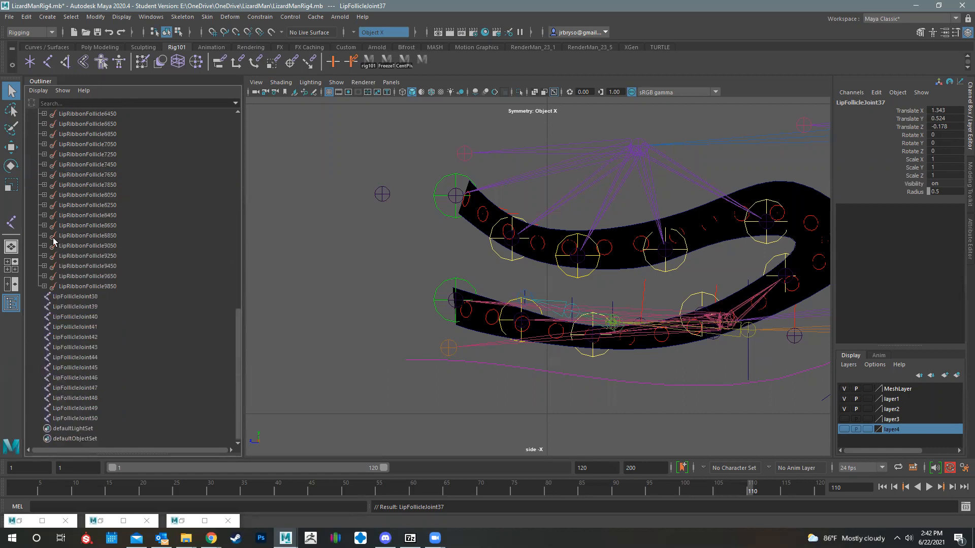
pyautogui.click(65, 298)
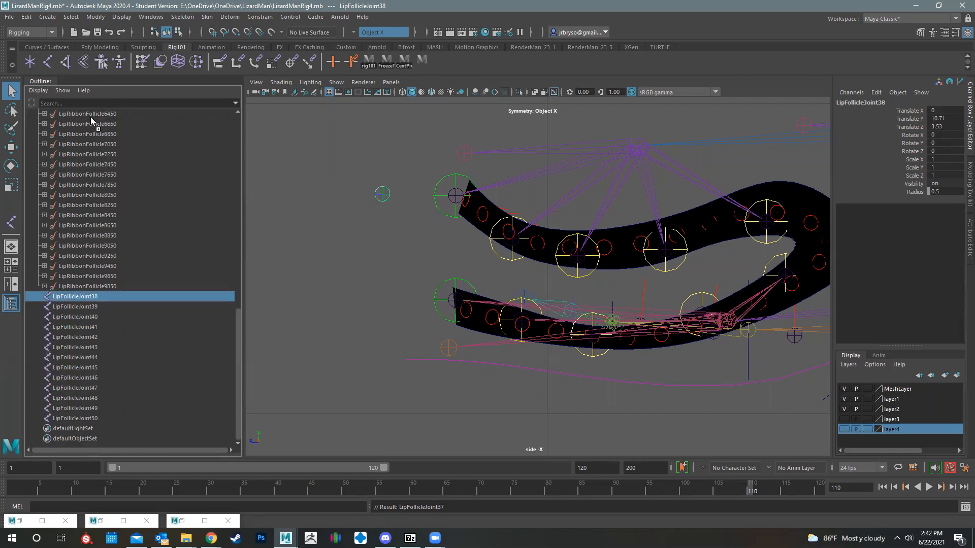
pyautogui.scroll(2, 88, 111)
pyautogui.scroll(10, 89, 105)
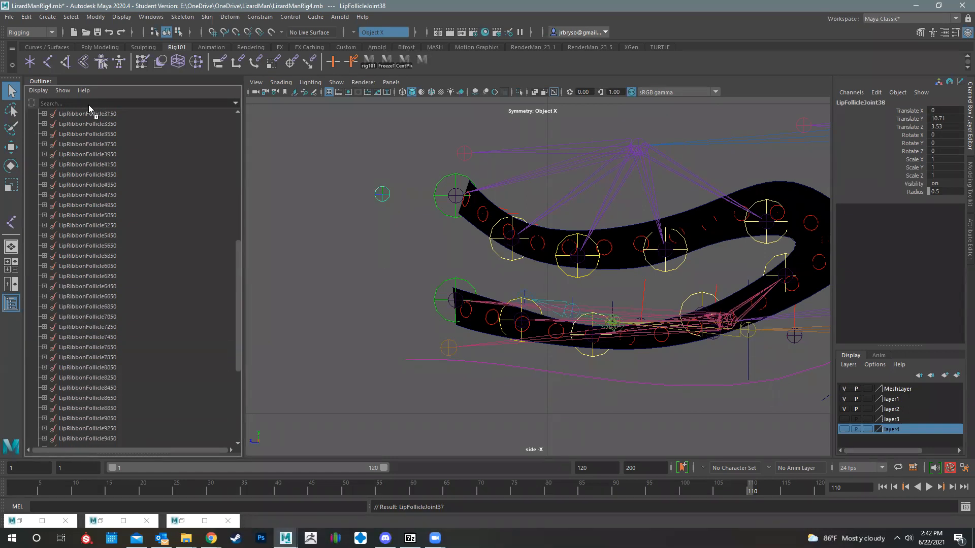
pyautogui.moveTo(88, 105); pyautogui.dragTo(68, 206, button='middle')
# Parent LipFollicleJoint39 under LipRibbonFollicle2350 and LipFollicleJoint40 under LipRibbonFollicle2150.
pyautogui.scroll(-4, 83, 257)
pyautogui.scroll(-4, 82, 284)
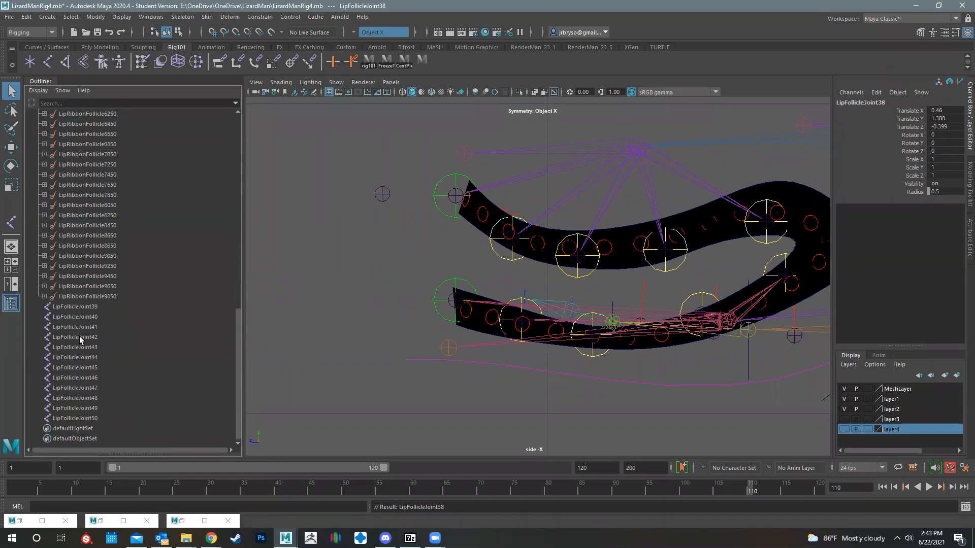
pyautogui.click(68, 308)
pyautogui.moveTo(68, 307); pyautogui.dragTo(84, 176, button='middle')
pyautogui.scroll(-5, 93, 222)
pyautogui.scroll(-4, 81, 347)
pyautogui.click(72, 318)
pyautogui.moveTo(82, 210)
pyautogui.mouseDown(button='middle')
pyautogui.moveTo(109, 107)
pyautogui.moveTo(92, 221)
pyautogui.mouseUp(button='middle')
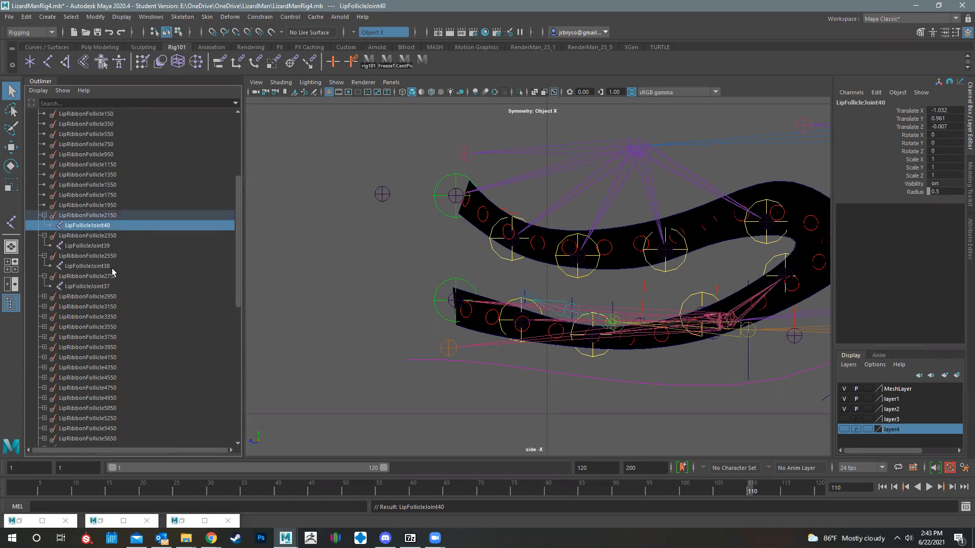
# Parent LipFollicleJoint41 under LipRibbonFollicle1950 and LipFollicleJoint42 under LipRibbonFollicle1750.
pyautogui.scroll(-10, 112, 269)
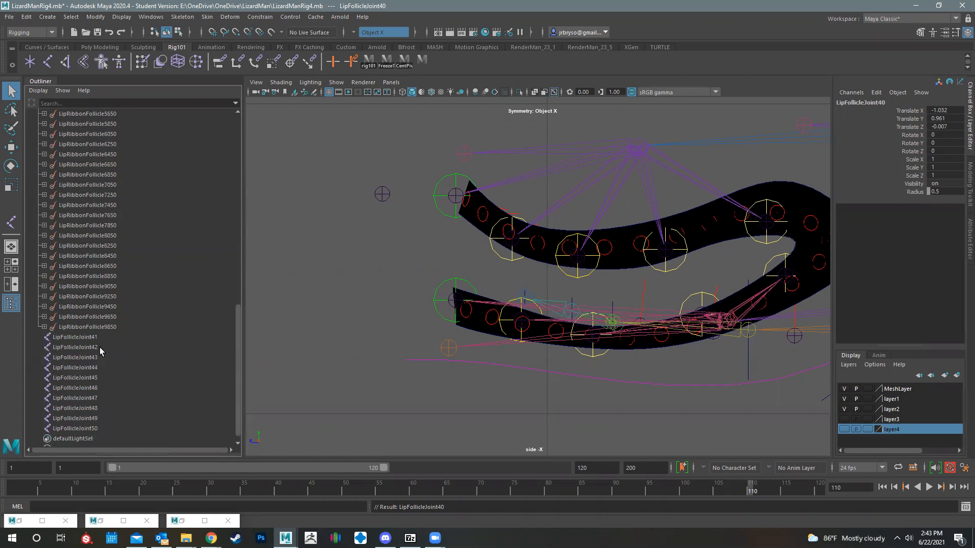
pyautogui.click(81, 337)
pyautogui.moveTo(100, 227); pyautogui.dragTo(71, 186, button='middle')
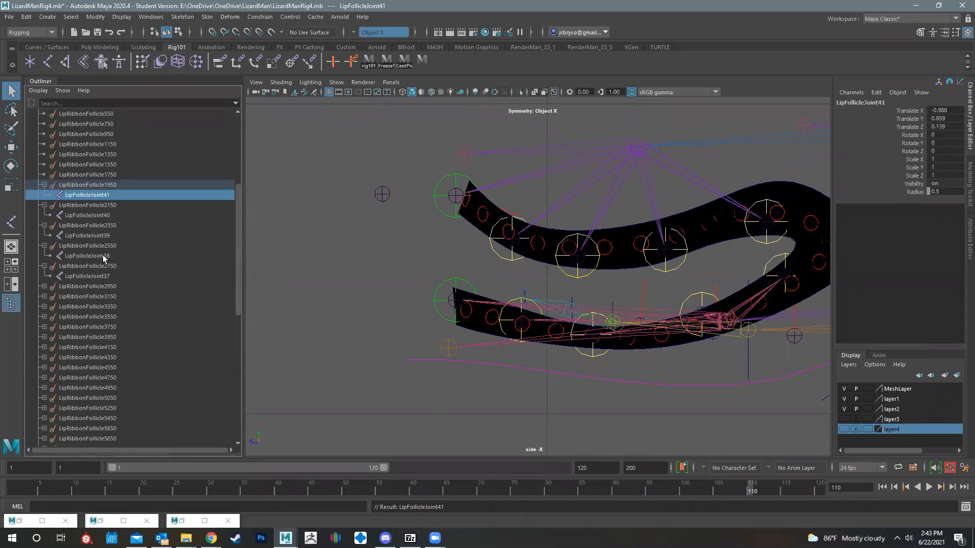
pyautogui.scroll(-10, 103, 258)
pyautogui.click(80, 339)
pyautogui.moveTo(79, 339); pyautogui.dragTo(67, 177, button='middle')
# Parent LipFollicleJoint43 under LipRibbonFollicle1550 and LipFollicleJoint44 under LipRibbonFollicle1350.
pyautogui.scroll(-10, 98, 211)
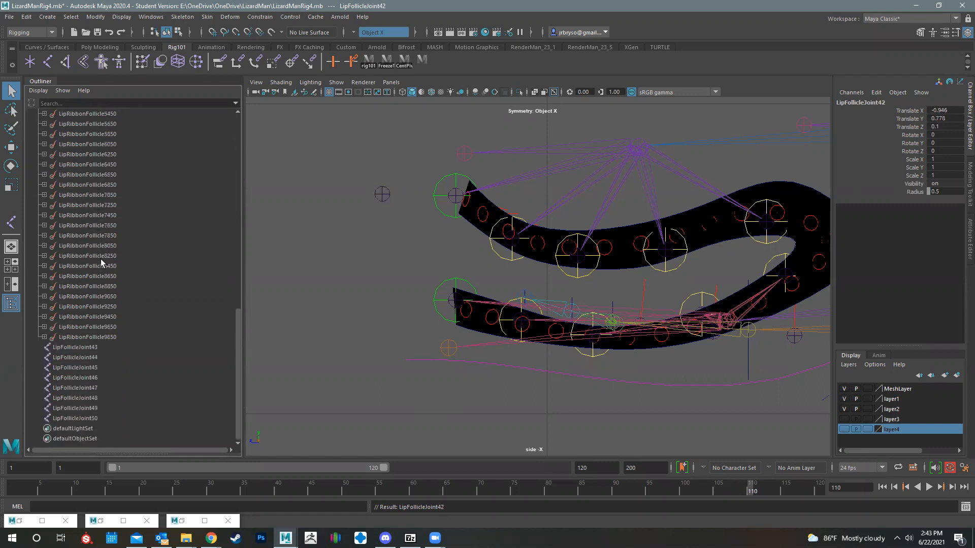
pyautogui.click(76, 351)
pyautogui.moveTo(76, 350); pyautogui.dragTo(81, 173, button='middle')
pyautogui.scroll(-10, 134, 221)
pyautogui.click(76, 357)
pyautogui.moveTo(76, 360); pyautogui.dragTo(97, 177, button='middle')
# Parent LipFollicleJoint45 under LipRibbonFollicle1150 and LipFollicleJoint46 under LipRibbonFollicle950.
pyautogui.scroll(-5, 94, 303)
pyautogui.scroll(-3, 87, 389)
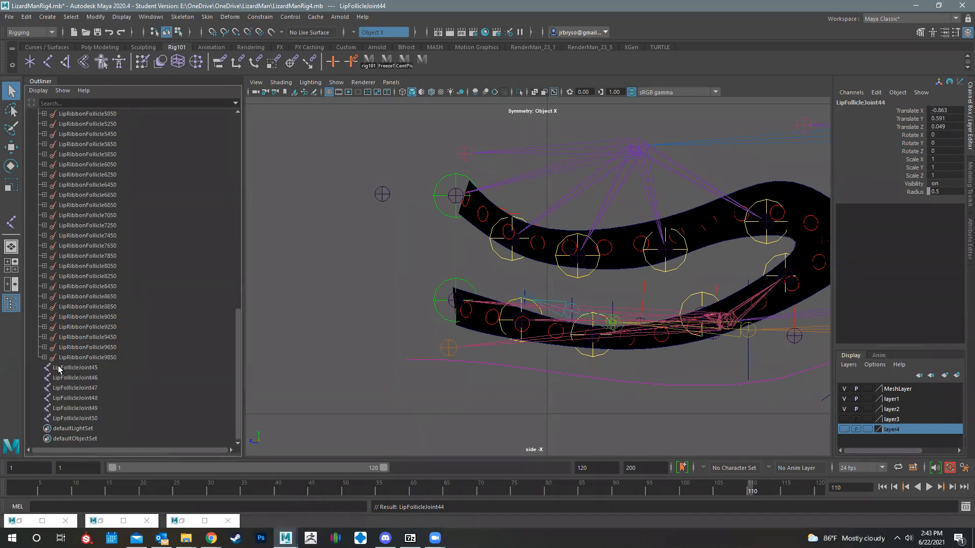
pyautogui.click(69, 369)
pyautogui.moveTo(80, 345); pyautogui.dragTo(103, 148, button='middle')
pyautogui.moveTo(101, 108); pyautogui.dragTo(91, 175, button='middle')
pyautogui.scroll(-12, 120, 248)
pyautogui.click(81, 379)
pyautogui.moveTo(113, 283); pyautogui.dragTo(92, 150, button='middle')
# Parent LipFollicleJoint47 under LipRibbonFollicle750 and LipFollicleJoint48 under LipRibbonFollicle550.
pyautogui.scroll(-10, 91, 158)
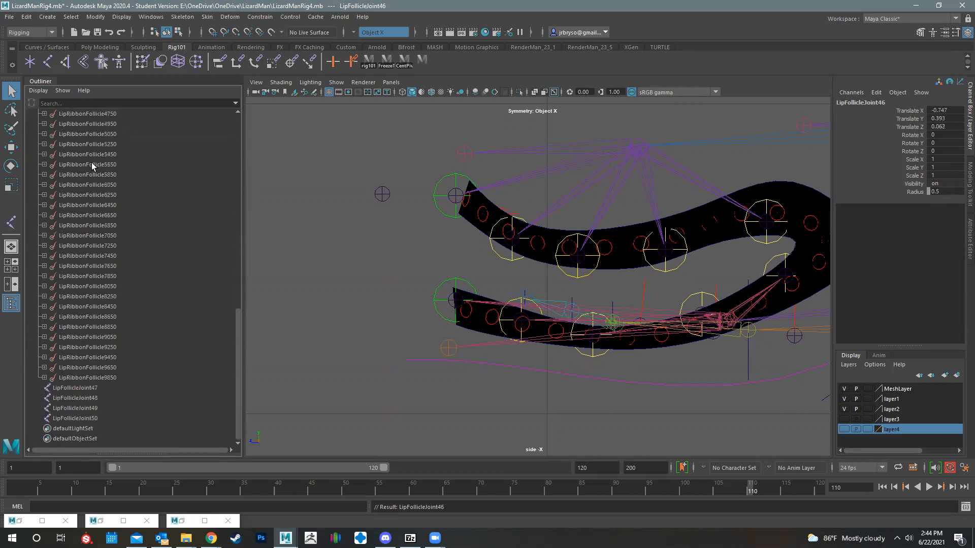
pyautogui.click(76, 388)
pyautogui.moveTo(91, 298); pyautogui.dragTo(86, 195, button='middle')
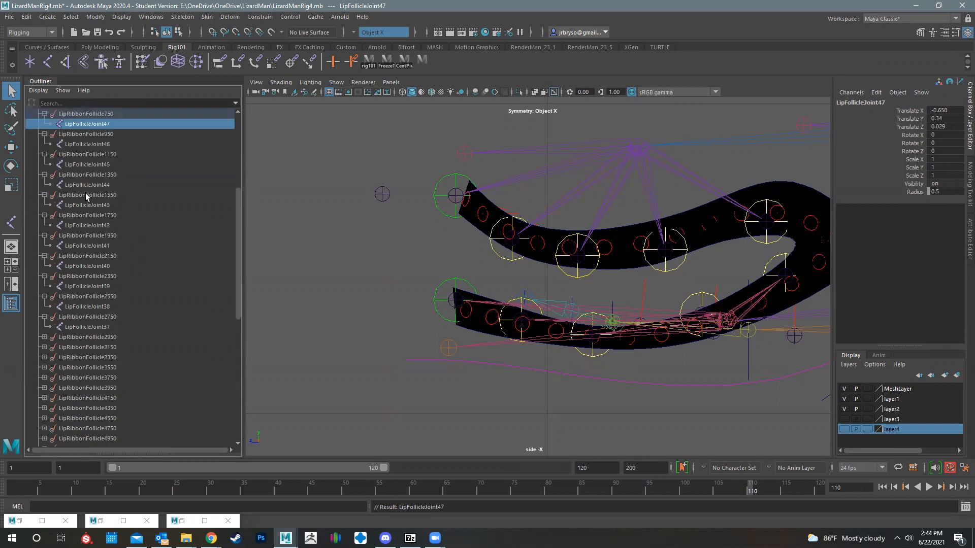
pyautogui.click(76, 398)
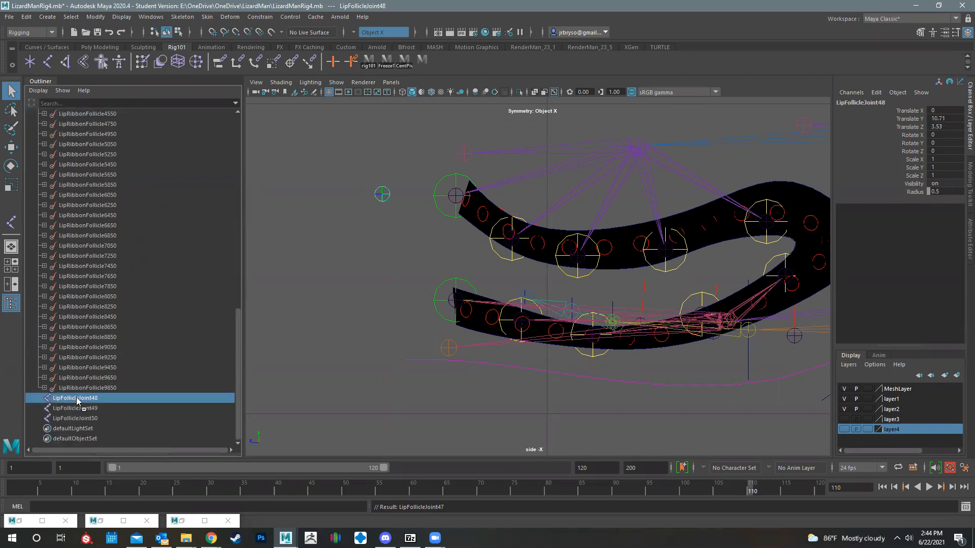
pyautogui.moveTo(108, 120); pyautogui.dragTo(89, 196, button='middle')
pyautogui.moveTo(86, 164); pyautogui.dragTo(86, 165, button='middle')
# Parent LipFollicleJoint49 under LipRibbonFollicle350 and LipFollicleJoint50 under LipRibbonFollicle150.
pyautogui.scroll(-15, 101, 253)
pyautogui.click(81, 409)
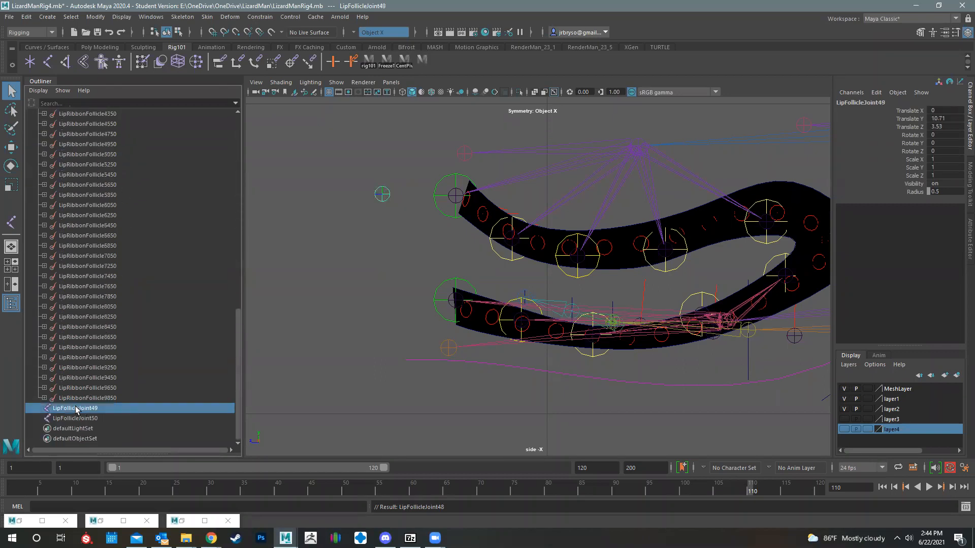
pyautogui.moveTo(116, 125); pyautogui.dragTo(95, 179, button='middle')
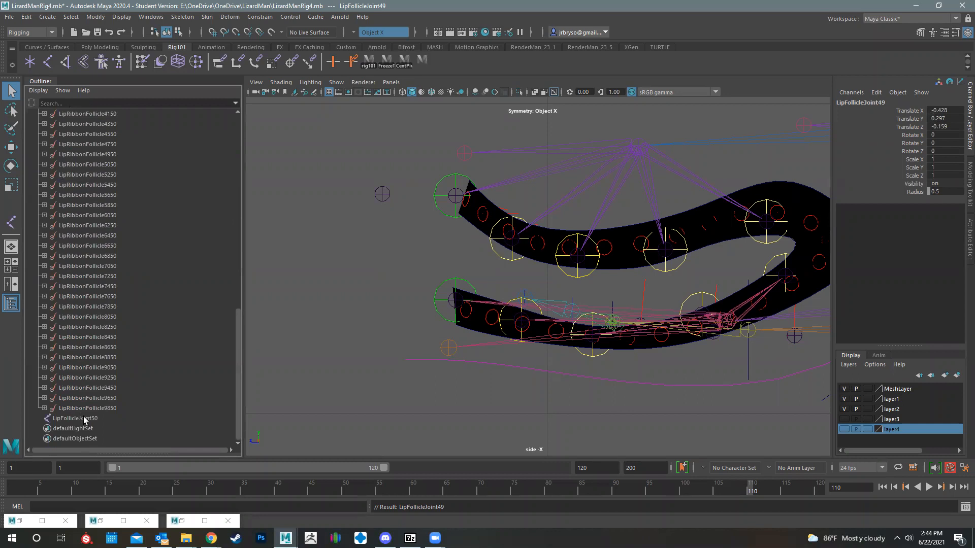
pyautogui.click(84, 419)
pyautogui.moveTo(83, 419); pyautogui.dragTo(123, 174, button='middle')
# Select all the stacked LipFollicleJoints together and set their Translate X, Y and Z to 0.
pyautogui.moveTo(359, 166); pyautogui.dragTo(403, 225)
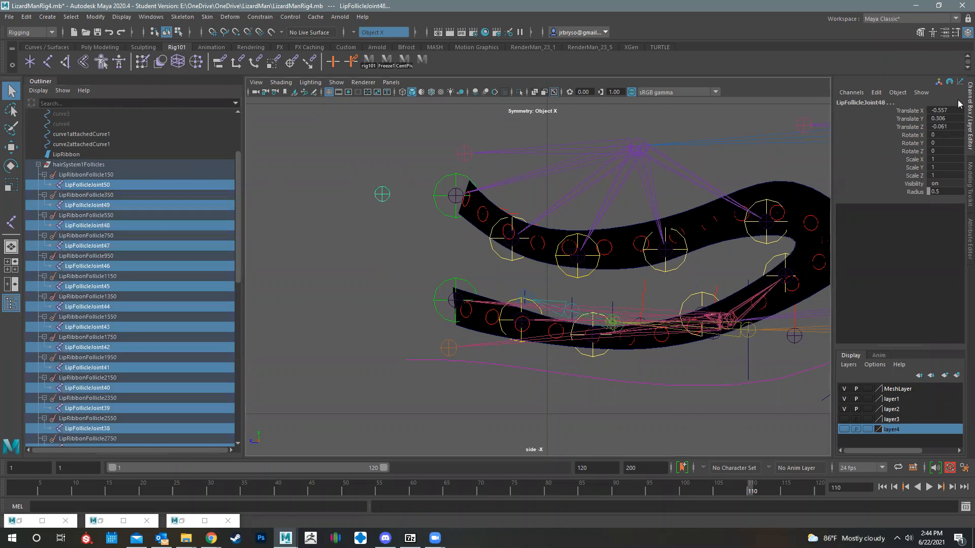
pyautogui.keyDown('shift'); pyautogui.click(943, 126); pyautogui.keyUp('shift')
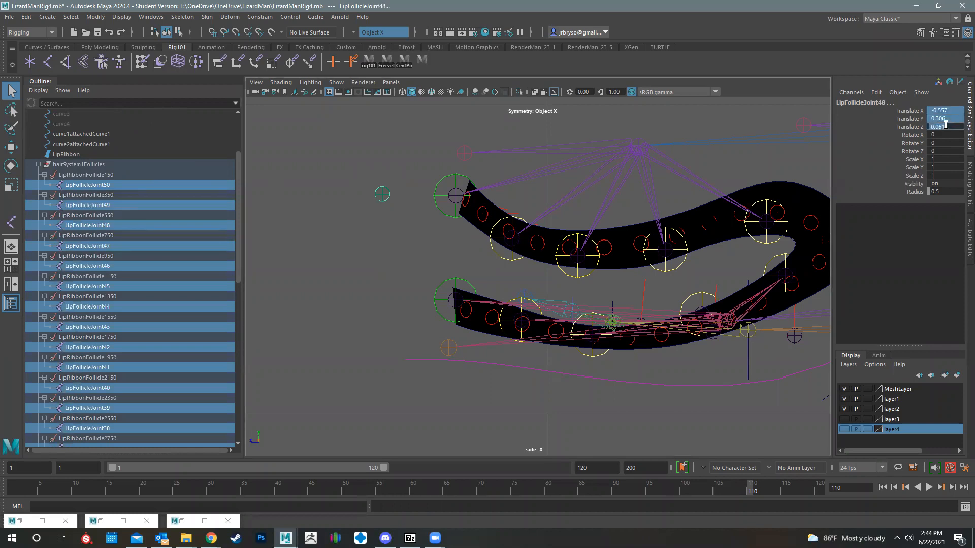
pyautogui.write('0')
pyautogui.press('Return')
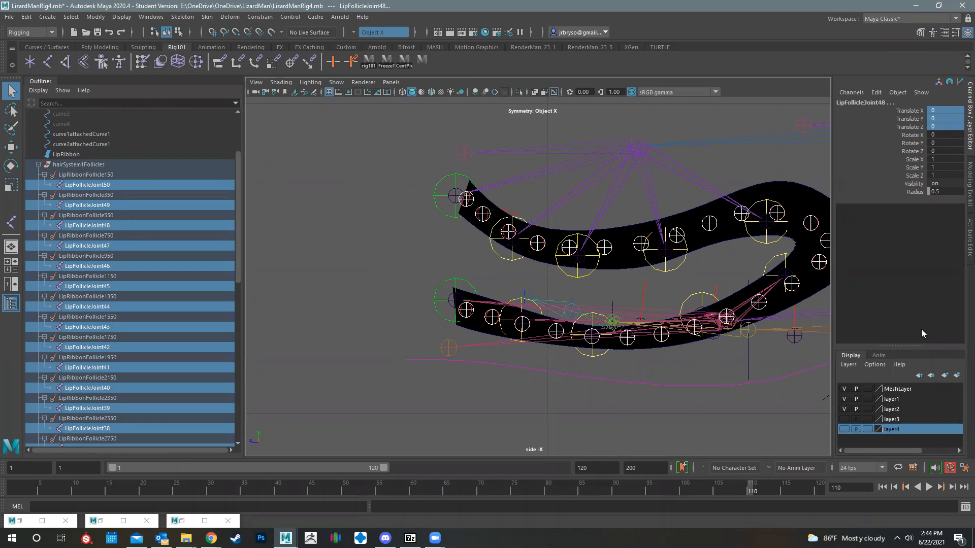
pyautogui.press('f')
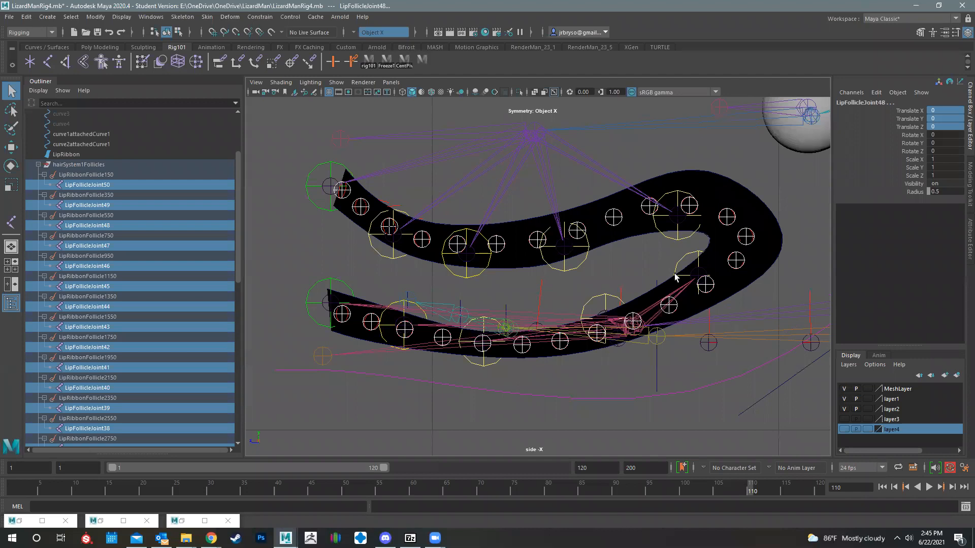
# Try rotating the MouthCon control in the perspective view to test the lip rig, and undo the rotation.
pyautogui.press('space')
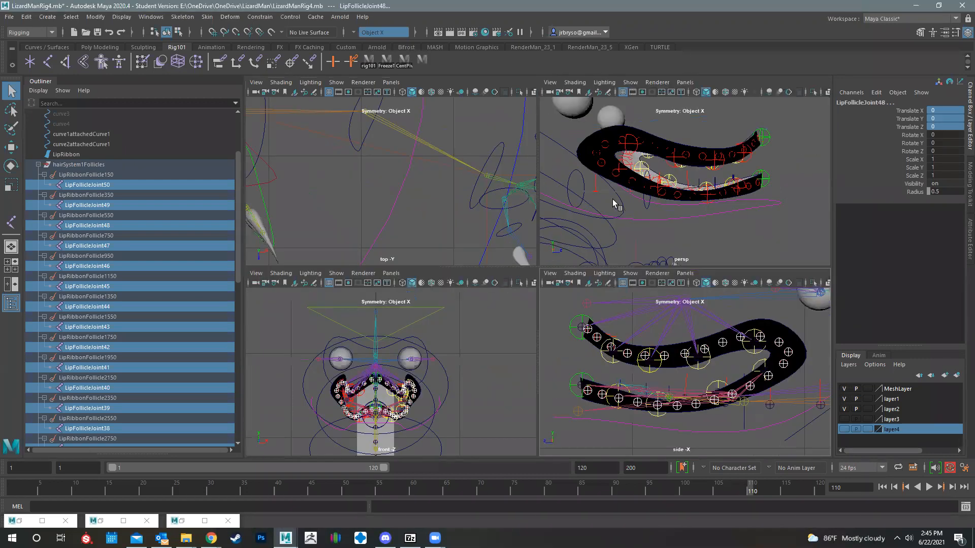
pyautogui.press('space')
pyautogui.keyDown('alt'); pyautogui.moveTo(691, 326); pyautogui.dragTo(604, 318); pyautogui.keyUp('alt')
pyautogui.click(566, 320)
pyautogui.press('e')
pyautogui.keyDown('alt'); pyautogui.moveTo(418, 248); pyautogui.dragTo(376, 239); pyautogui.keyUp('alt')
pyautogui.hotkey('ctrl', 'z')
pyautogui.keyDown('alt'); pyautogui.moveTo(456, 255); pyautogui.dragTo(495, 345); pyautogui.keyUp('alt')
pyautogui.scroll(3, 443, 233)
pyautogui.keyDown('alt'); pyautogui.moveTo(469, 241); pyautogui.dragTo(498, 282); pyautogui.keyUp('alt')
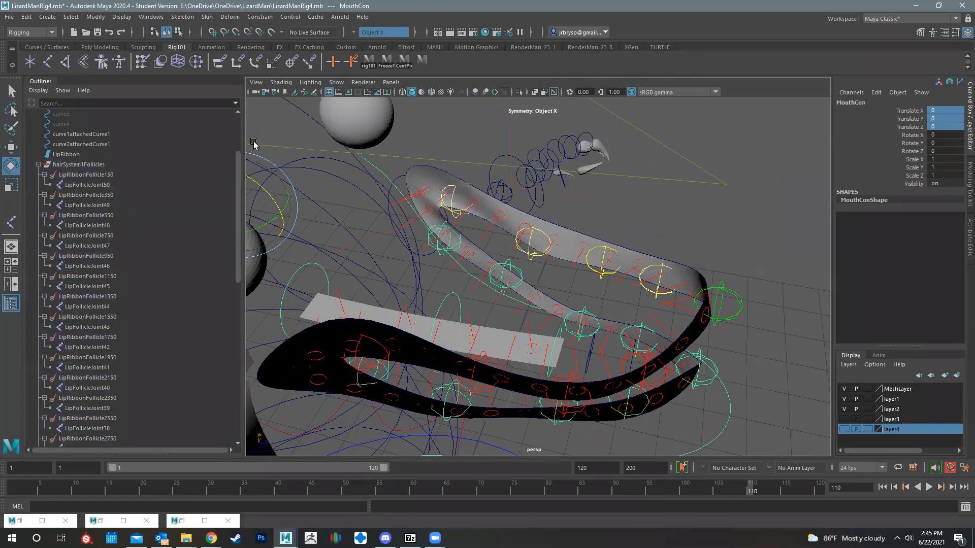
# Show joints in the perspective view and select the upper left lip joints, TopLeftLipJoint5 through TopLeftLipJoint2.
pyautogui.click(336, 82)
pyautogui.click(358, 248)
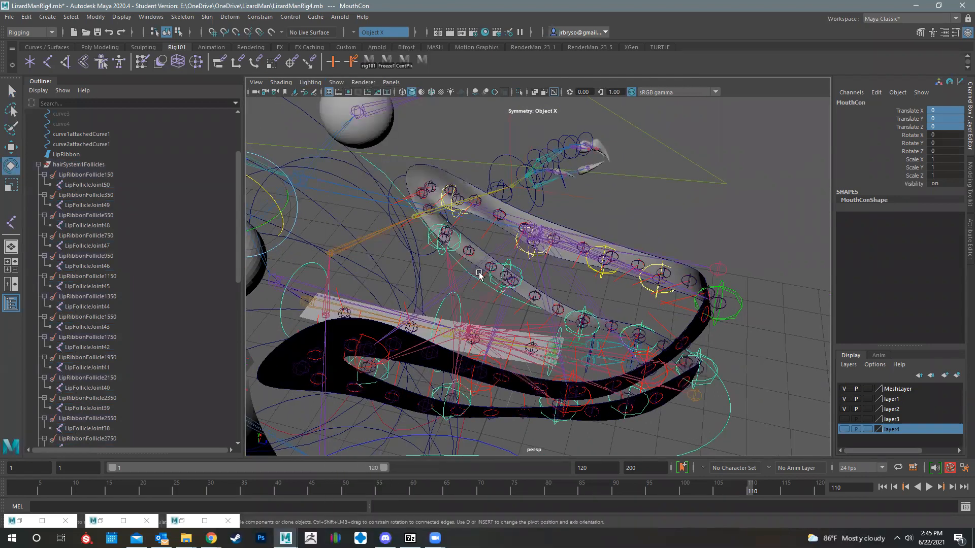
pyautogui.keyDown('alt'); pyautogui.moveTo(504, 277); pyautogui.dragTo(472, 269); pyautogui.keyUp('alt')
pyautogui.scroll(6, 472, 269)
pyautogui.click(411, 244)
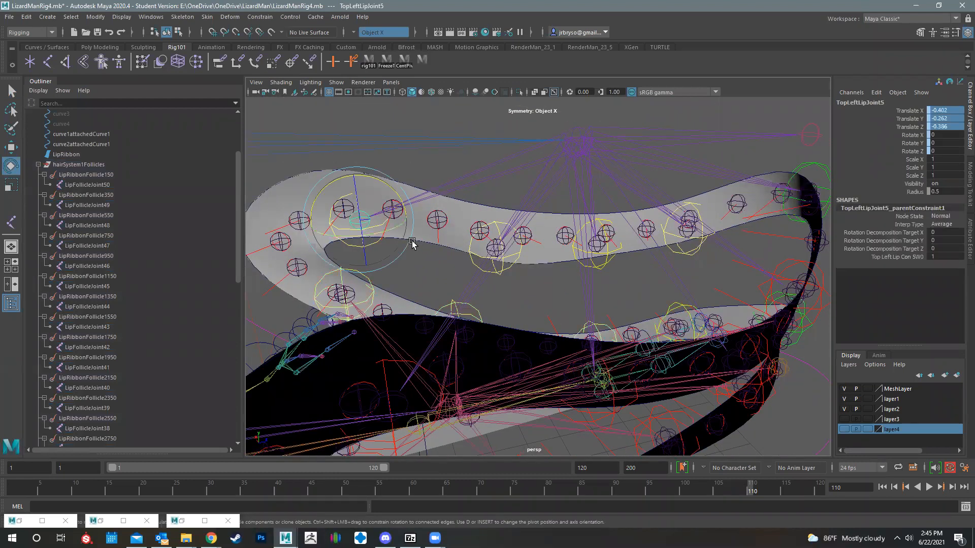
pyautogui.click(598, 248)
pyautogui.keyDown('shift'); pyautogui.click(686, 230); pyautogui.keyUp('shift')
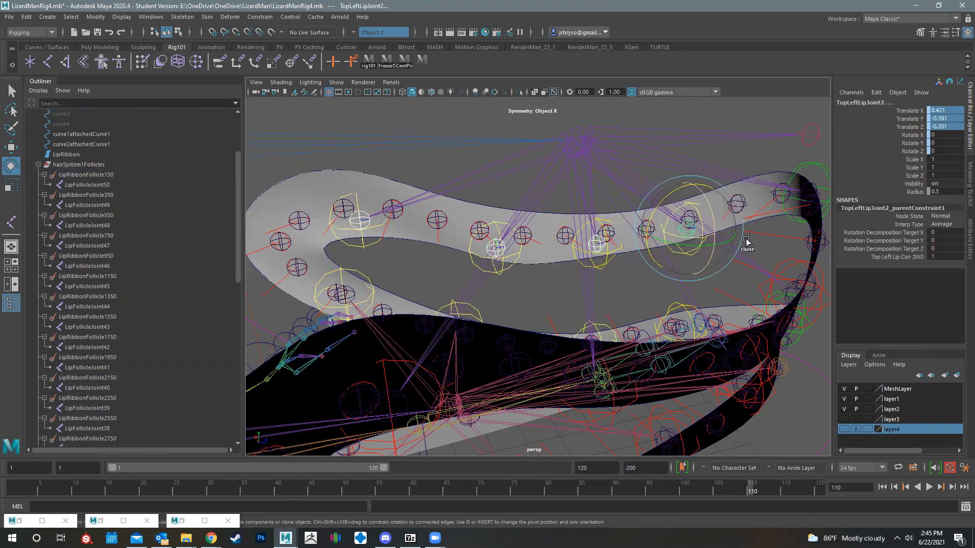
# Add the top center lip joint and the upper right lip joints to the selection.
pyautogui.keyDown('alt'); pyautogui.moveTo(452, 338); pyautogui.dragTo(609, 236); pyautogui.keyUp('alt')
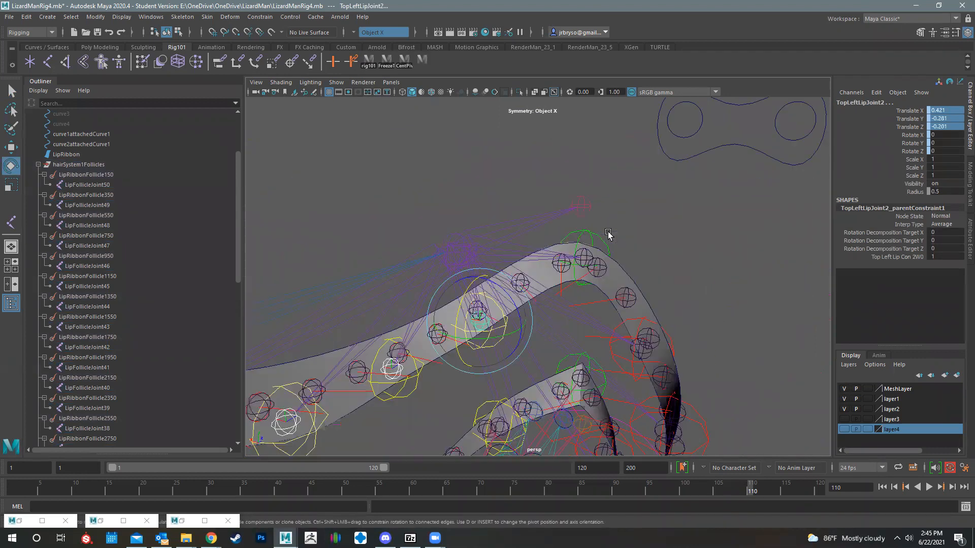
pyautogui.scroll(3, 609, 235)
pyautogui.keyDown('shift'); pyautogui.click(609, 236); pyautogui.keyUp('shift')
pyautogui.keyDown('alt'); pyautogui.moveTo(664, 307); pyautogui.dragTo(431, 305); pyautogui.keyUp('alt')
pyautogui.scroll(5, 656, 345)
pyautogui.keyDown('shift'); pyautogui.click(656, 348); pyautogui.keyUp('shift')
pyautogui.scroll(-3, 630, 314)
pyautogui.scroll(-4, 632, 314)
pyautogui.keyDown('alt'); pyautogui.moveTo(632, 313); pyautogui.dragTo(548, 284); pyautogui.keyUp('alt')
pyautogui.scroll(3, 548, 285)
pyautogui.keyDown('shift'); pyautogui.click(546, 286); pyautogui.keyUp('shift')
pyautogui.keyDown('shift'); pyautogui.click(773, 261); pyautogui.keyUp('shift')
pyautogui.keyDown('alt'); pyautogui.moveTo(773, 261); pyautogui.dragTo(613, 258); pyautogui.keyUp('alt')
pyautogui.keyDown('shift'); pyautogui.click(613, 259); pyautogui.keyUp('shift')
# Add the lower right lip joints, including BottomRightLipJoint3, and the center BottomLipJoint1 to the selection.
pyautogui.keyDown('alt'); pyautogui.moveTo(701, 416); pyautogui.dragTo(552, 245); pyautogui.keyUp('alt')
pyautogui.keyDown('shift'); pyautogui.click(550, 240); pyautogui.keyUp('shift')
pyautogui.keyDown('alt'); pyautogui.moveTo(474, 320); pyautogui.dragTo(528, 301); pyautogui.keyUp('alt')
pyautogui.keyDown('shift'); pyautogui.click(505, 304); pyautogui.keyUp('shift')
pyautogui.keyDown('alt'); pyautogui.moveTo(454, 313); pyautogui.dragTo(497, 296); pyautogui.keyUp('alt')
pyautogui.click(496, 296)
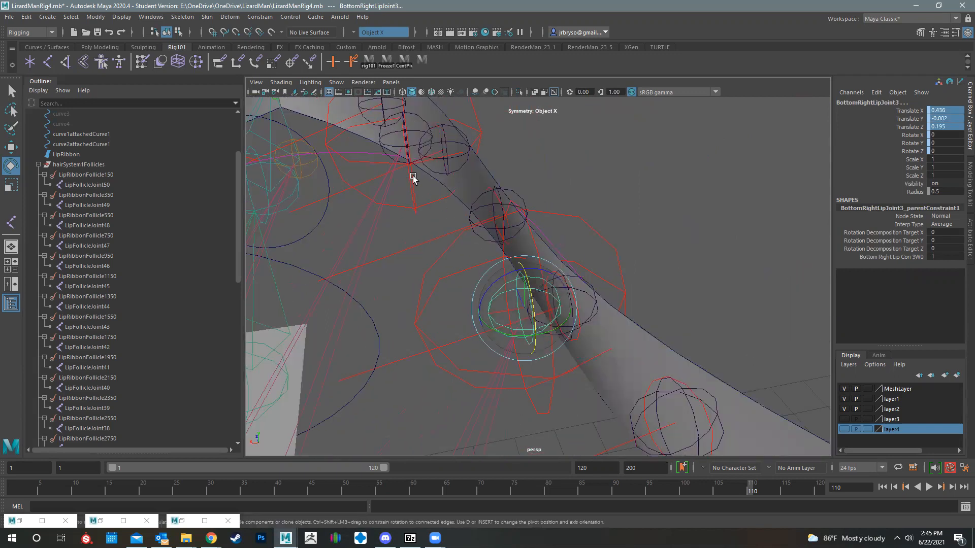
pyautogui.keyDown('shift'); pyautogui.click(380, 134); pyautogui.keyUp('shift')
pyautogui.keyDown('alt'); pyautogui.moveTo(434, 212); pyautogui.dragTo(541, 161); pyautogui.keyUp('alt')
pyautogui.click(541, 161)
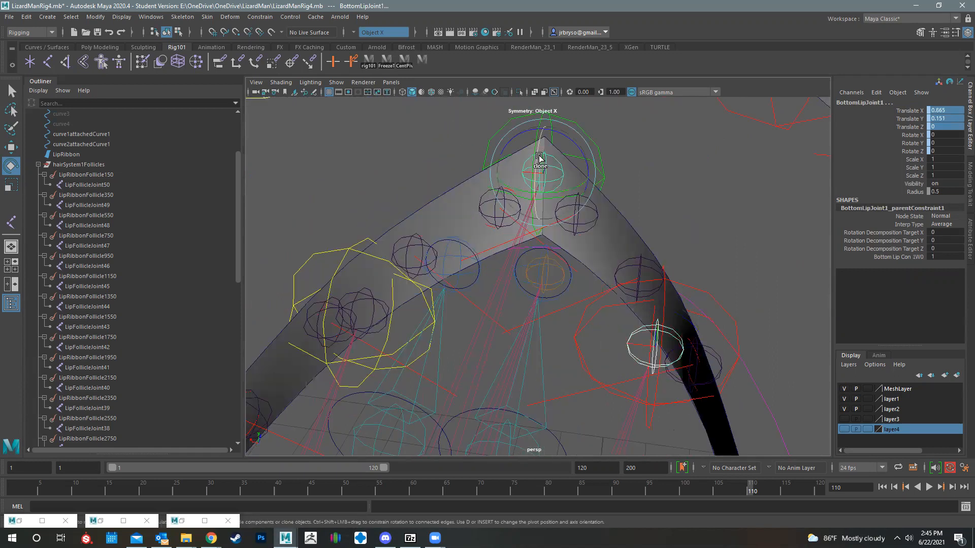
# Add the lower left lip joints through BottomLeftLipJoint5 to the selection.
pyautogui.click(366, 295)
pyautogui.keyDown('alt'); pyautogui.moveTo(498, 266); pyautogui.dragTo(413, 294); pyautogui.keyUp('alt')
pyautogui.click(463, 306)
pyautogui.keyDown('alt'); pyautogui.moveTo(434, 252); pyautogui.dragTo(355, 226); pyautogui.keyUp('alt')
pyautogui.keyDown('shift'); pyautogui.click(447, 266); pyautogui.keyUp('shift')
pyautogui.press('f')
pyautogui.keyDown('shift'); pyautogui.click(345, 217); pyautogui.keyUp('shift')
# Add LipRibbon to the selected lip joints and bind it with Bind Skin, using Selected joints, Closest distance and Classic linear.
pyautogui.keyDown('alt'); pyautogui.moveTo(485, 269); pyautogui.dragTo(540, 254); pyautogui.keyUp('alt')
pyautogui.scroll(-4, 572, 257)
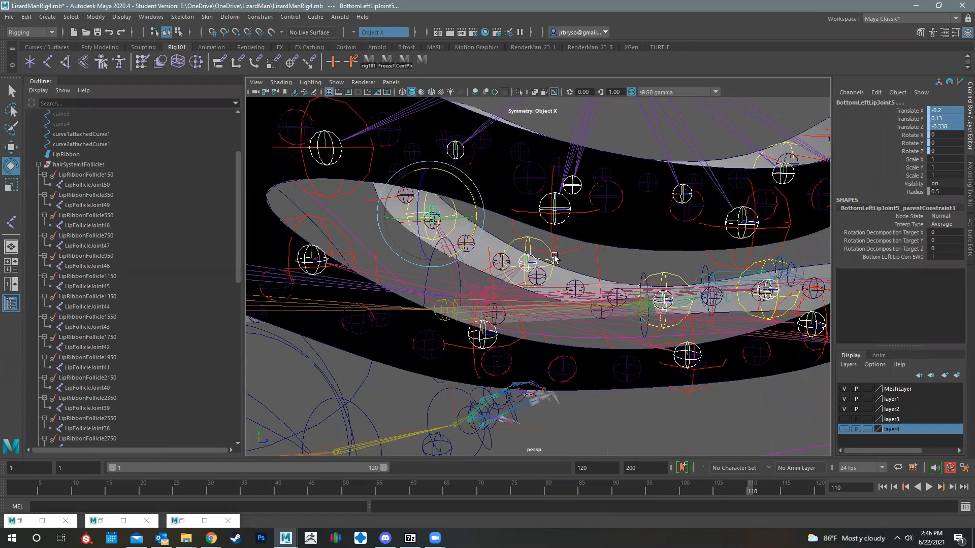
pyautogui.keyDown('alt'); pyautogui.moveTo(532, 251); pyautogui.dragTo(615, 186); pyautogui.keyUp('alt')
pyautogui.hotkey('ctrl', 'z')
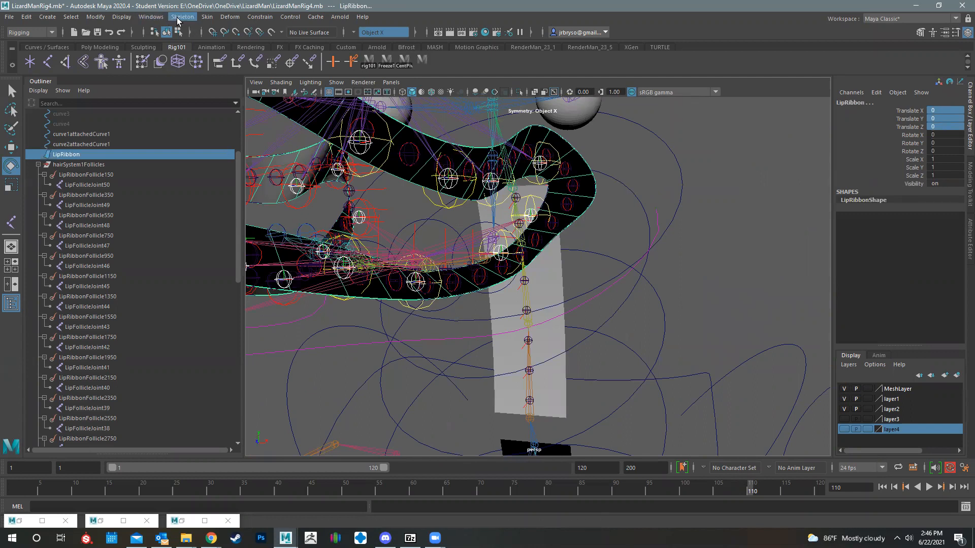
pyautogui.click(207, 17)
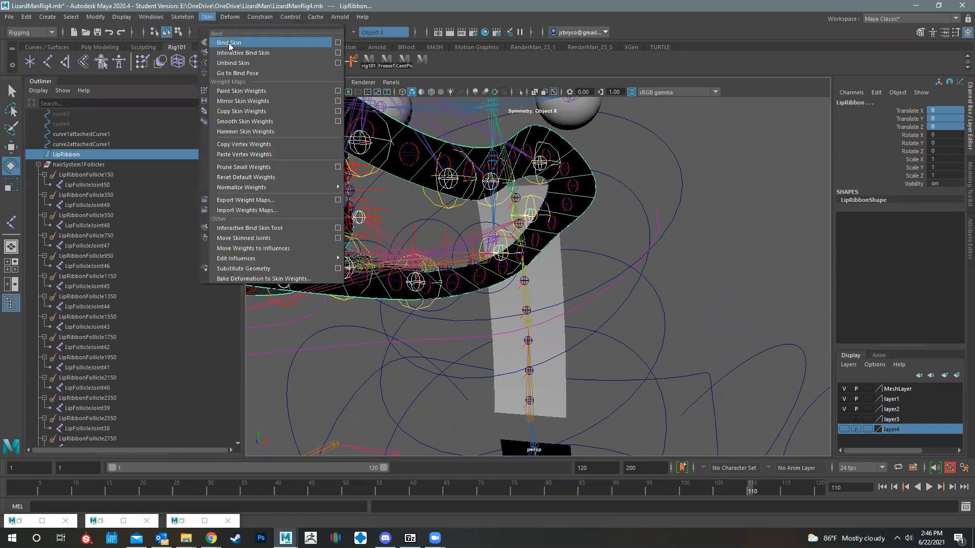
pyautogui.click(338, 44)
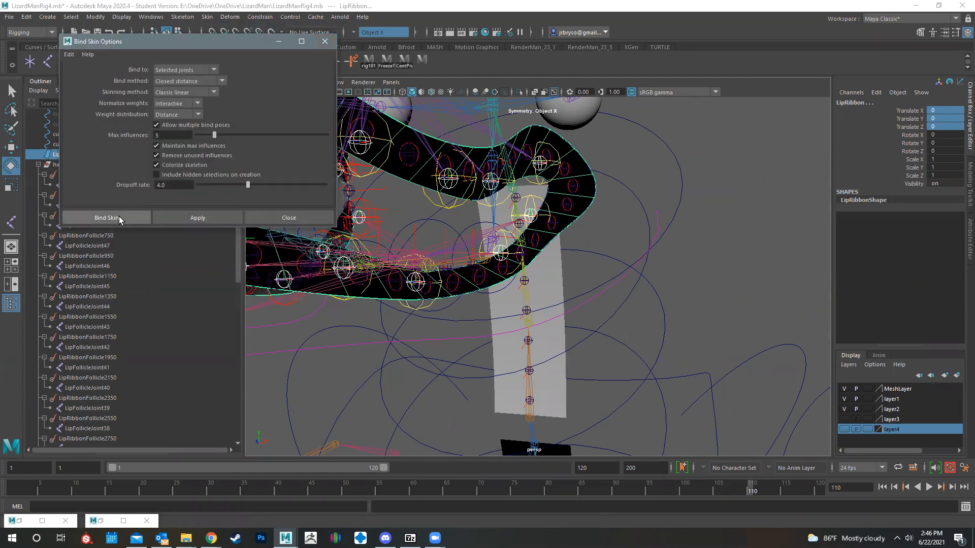
pyautogui.click(119, 218)
# Rotate the MouthCon control about 31 degrees in X to open the mouth and inspect how the bound ribbon deforms.
pyautogui.keyDown('alt'); pyautogui.moveTo(482, 230); pyautogui.dragTo(763, 331); pyautogui.keyUp('alt')
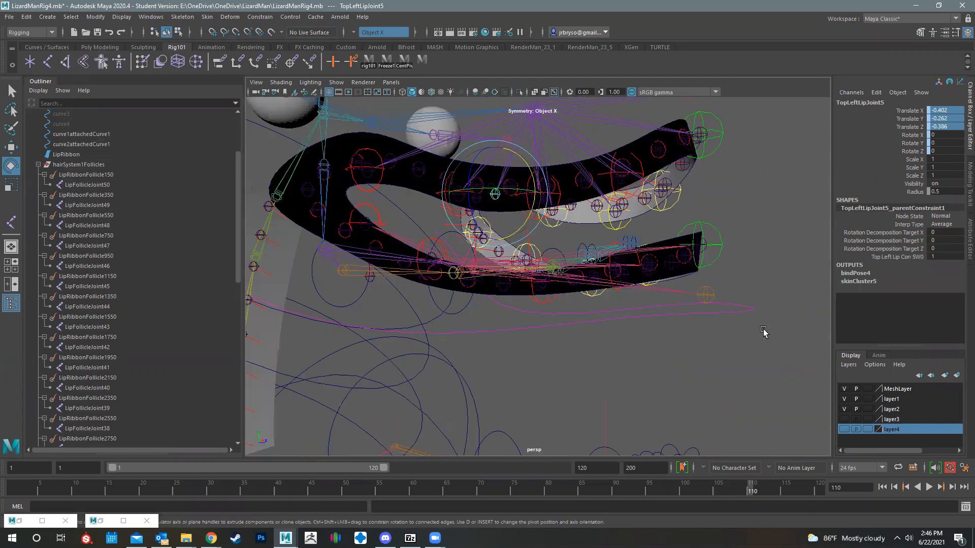
pyautogui.click(567, 313)
pyautogui.keyDown('alt'); pyautogui.moveTo(343, 173); pyautogui.dragTo(516, 223); pyautogui.keyUp('alt')
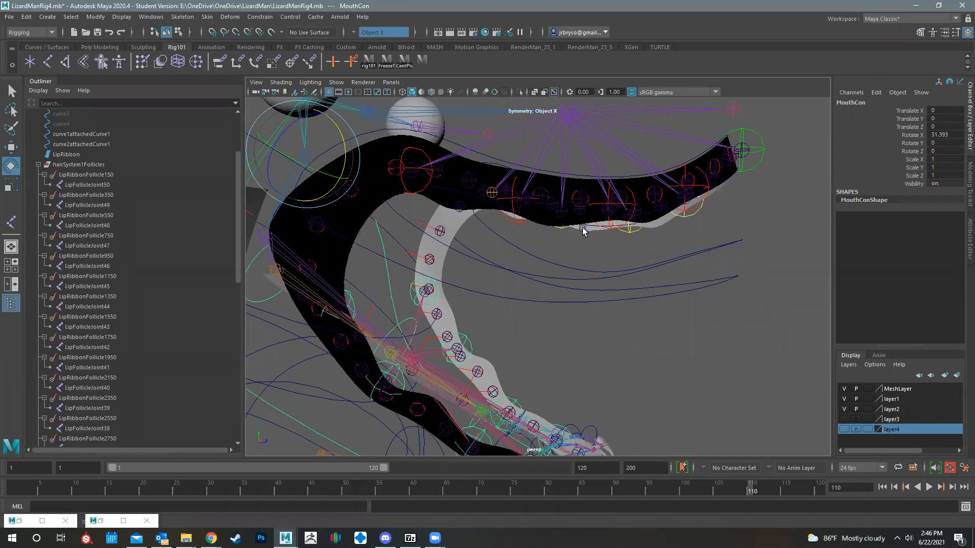
pyautogui.keyDown('alt'); pyautogui.moveTo(590, 208); pyautogui.dragTo(731, 191); pyautogui.keyUp('alt')
pyautogui.click(731, 192)
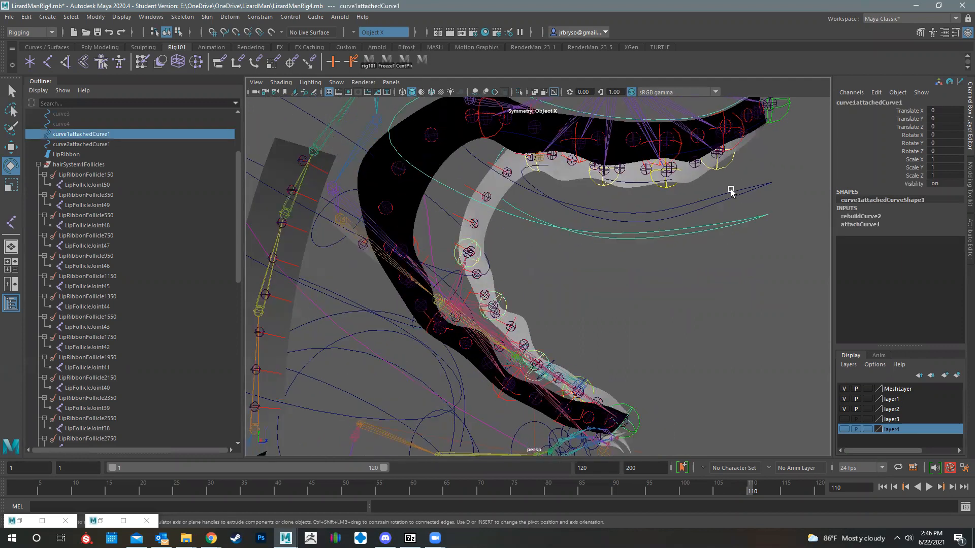
# Delete the two leftover curves curve1attachedCurve1 and curve2attachedCurve1 from the scene.
pyautogui.keyDown('shift'); pyautogui.click(761, 204); pyautogui.keyUp('shift')
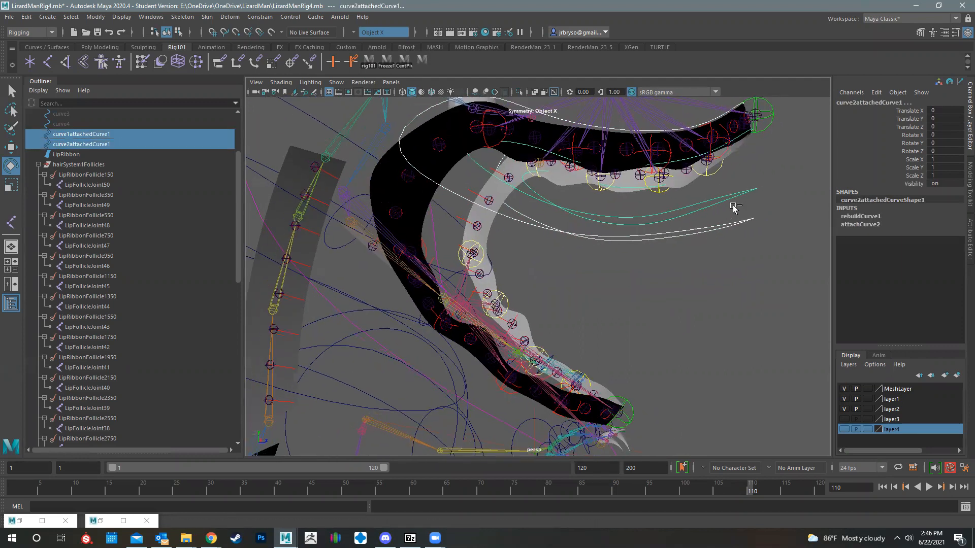
pyautogui.hotkey('ctrl', 'h')
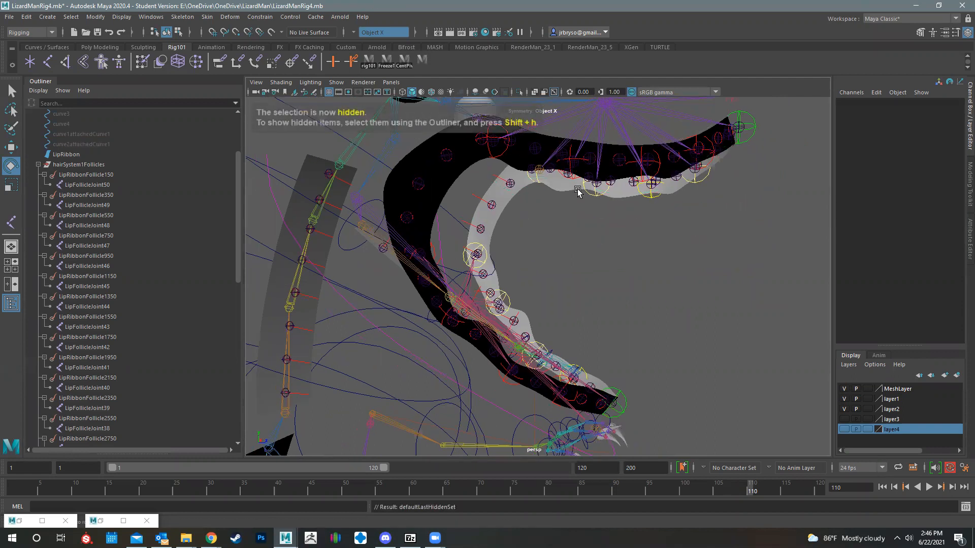
pyautogui.hotkey('ctrl', 'z')
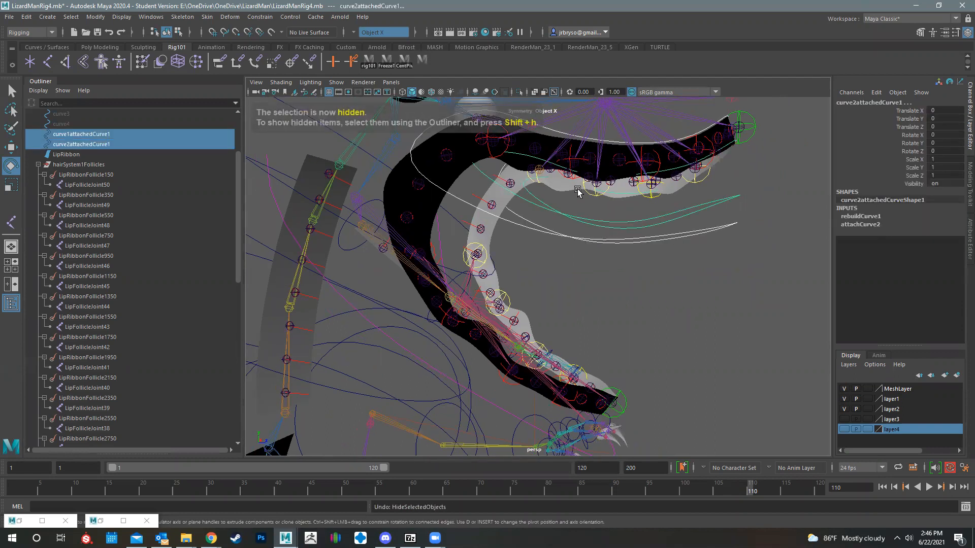
pyautogui.press('Delete')
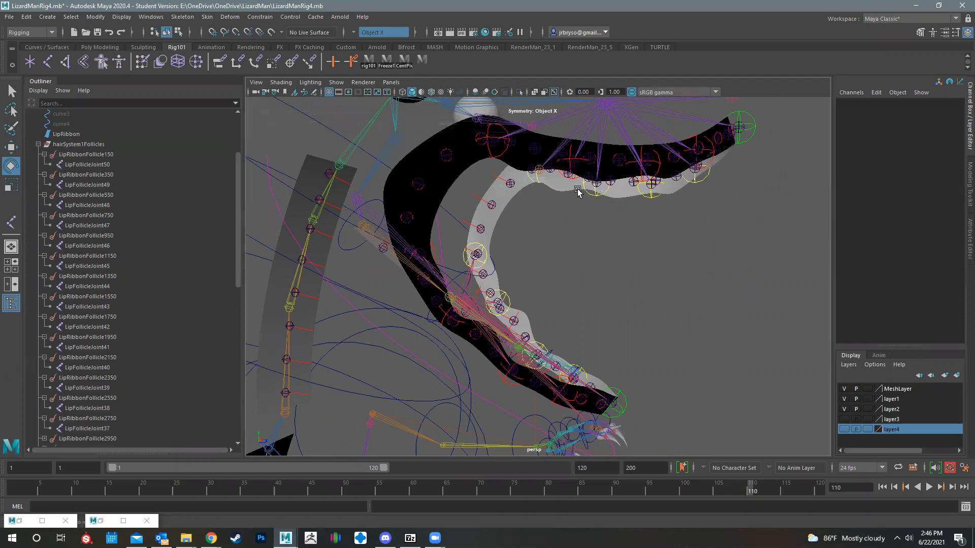
# Open the Paint Skin Weights Tool for LipRibbon and look through its list of lip joint influences.
pyautogui.scroll(2, 534, 233)
pyautogui.scroll(4, 322, 201)
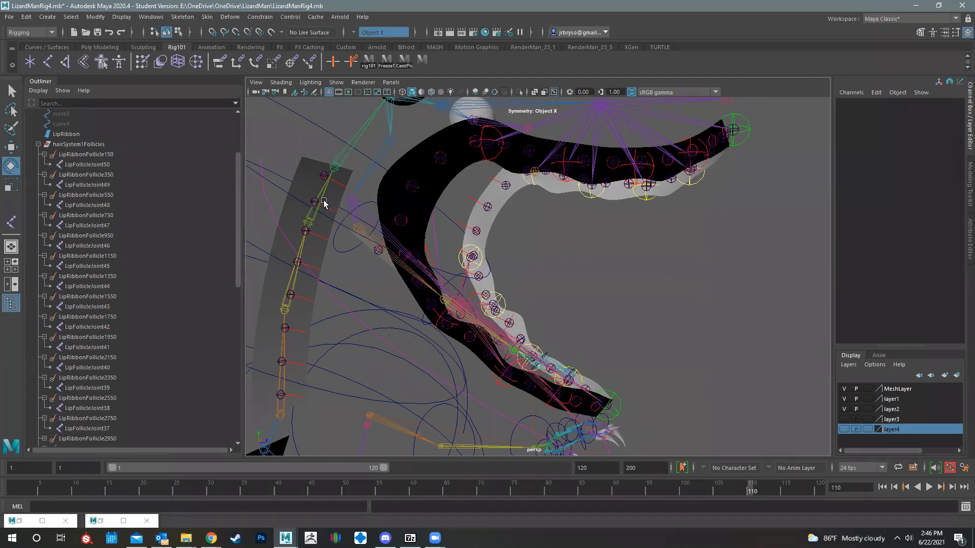
pyautogui.click(322, 201)
pyautogui.rightClick(322, 201)
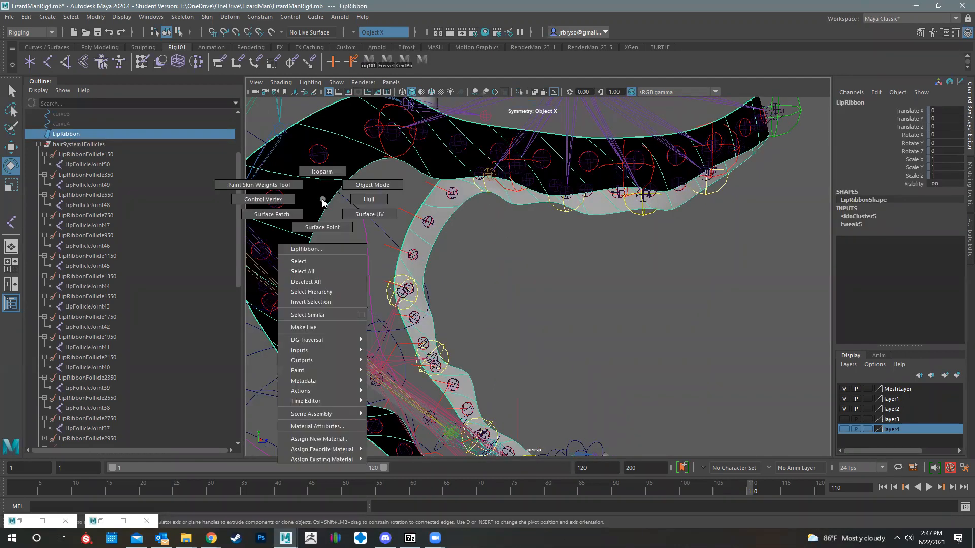
pyautogui.click(268, 187)
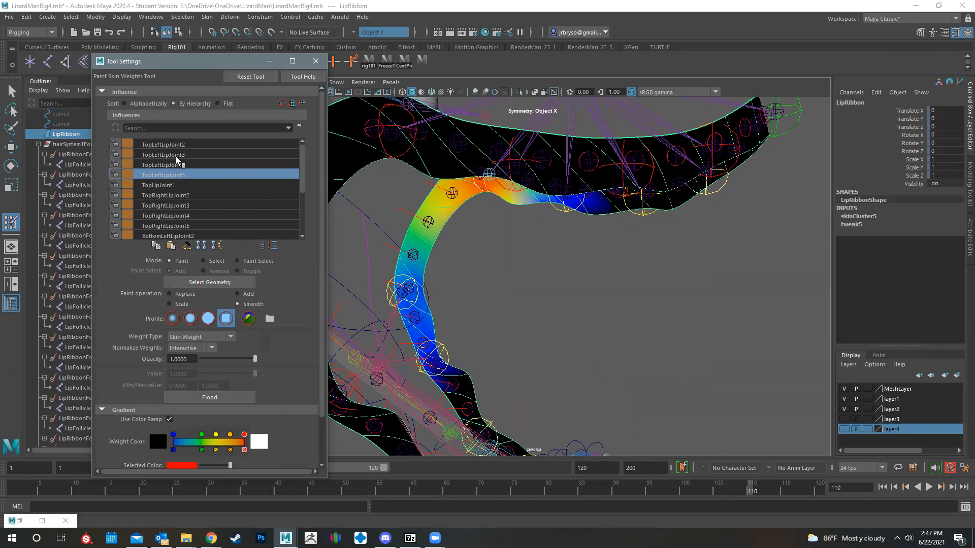
pyautogui.scroll(-4, 173, 197)
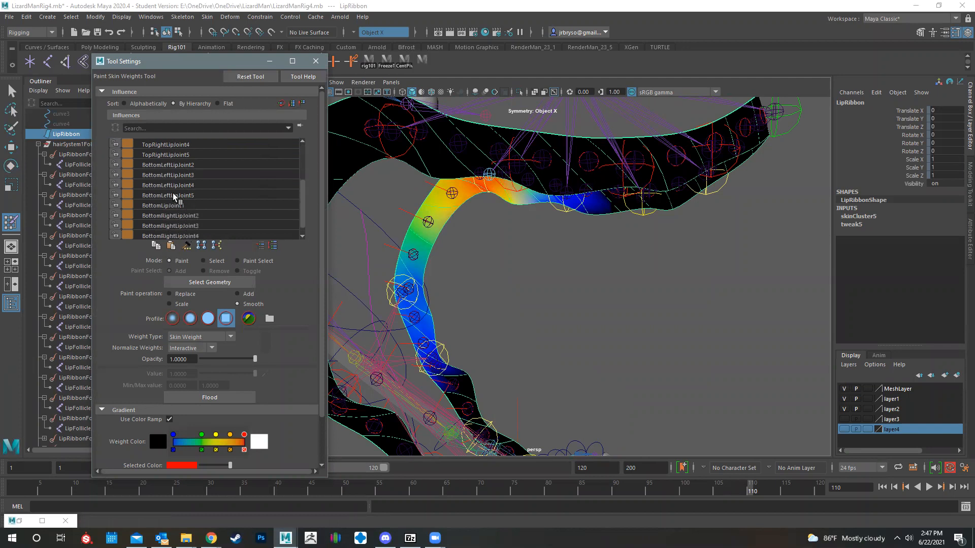
pyautogui.scroll(4, 173, 197)
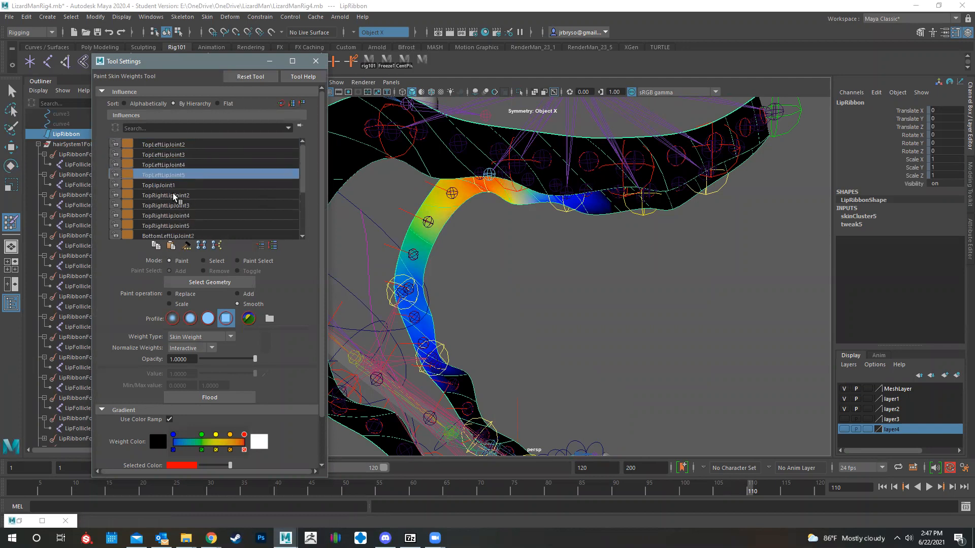
# Erase the TopLeftLipJoint2 influence from the lower lip of the ribbon, painting with Replace at value 0.
pyautogui.click(176, 143)
pyautogui.keyDown('alt'); pyautogui.moveTo(502, 286); pyautogui.dragTo(523, 316); pyautogui.keyUp('alt')
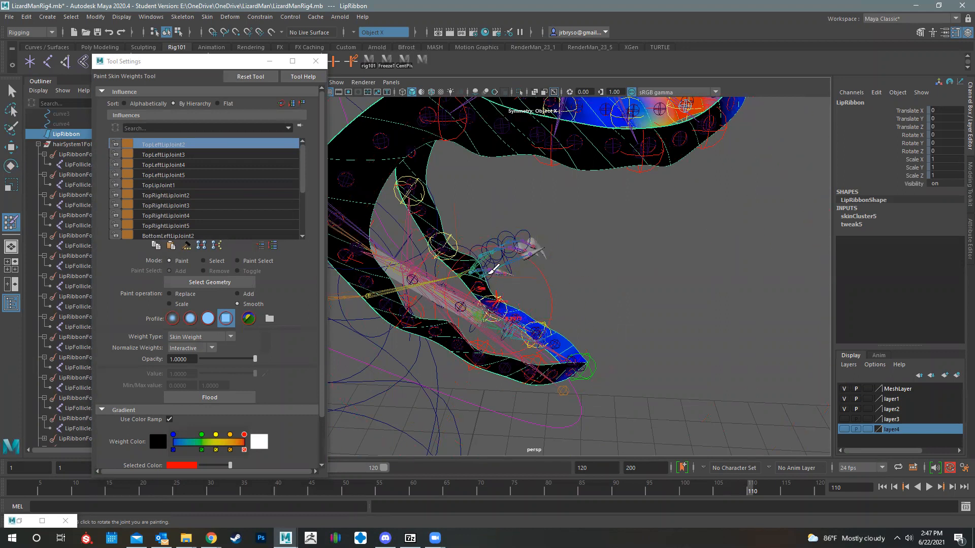
pyautogui.keyDown('alt'); pyautogui.moveTo(485, 273); pyautogui.dragTo(569, 336); pyautogui.keyUp('alt')
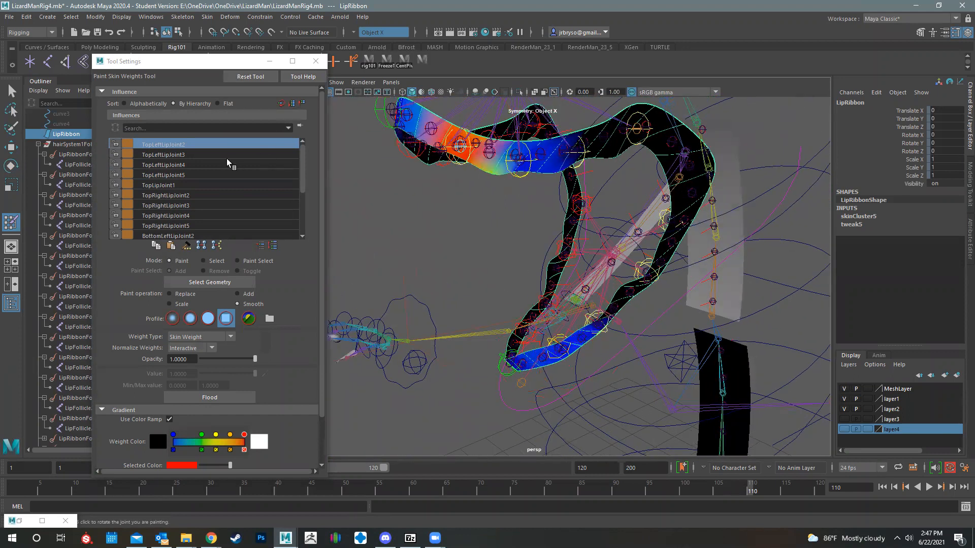
pyautogui.click(184, 295)
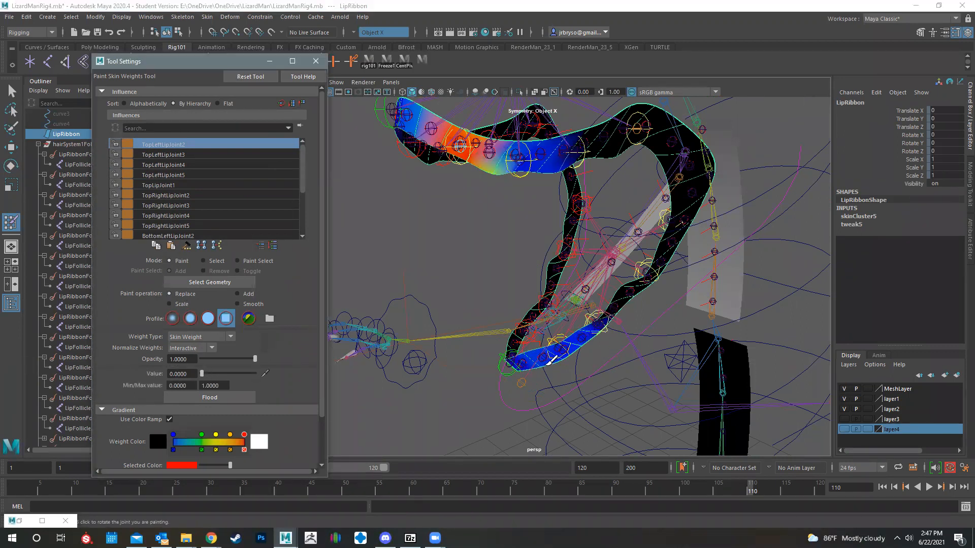
pyautogui.moveTo(591, 330); pyautogui.dragTo(505, 358)
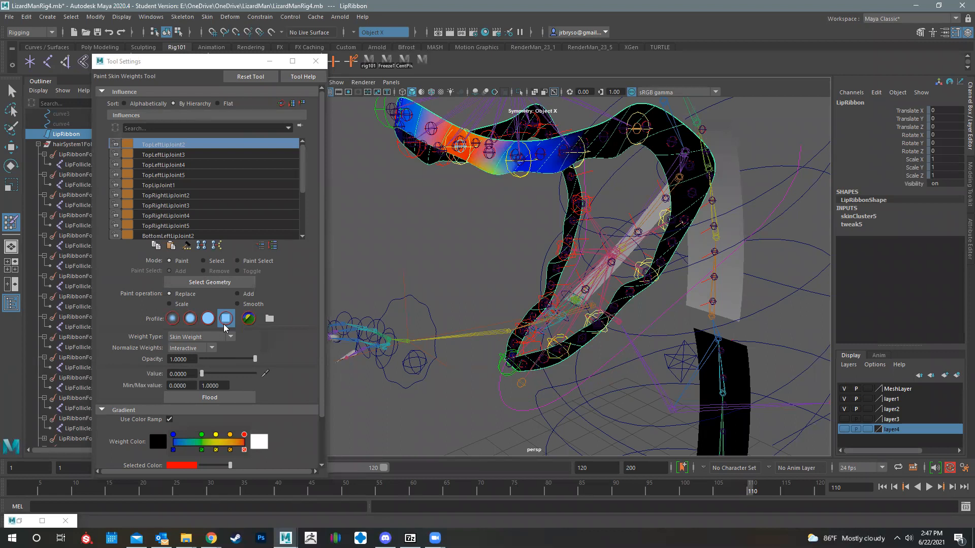
# Remove TopLeftLipJoint3 through TopLeftLipJoint5 weights from the ribbon's lower lip, painting with Replace at 0.
pyautogui.click(175, 155)
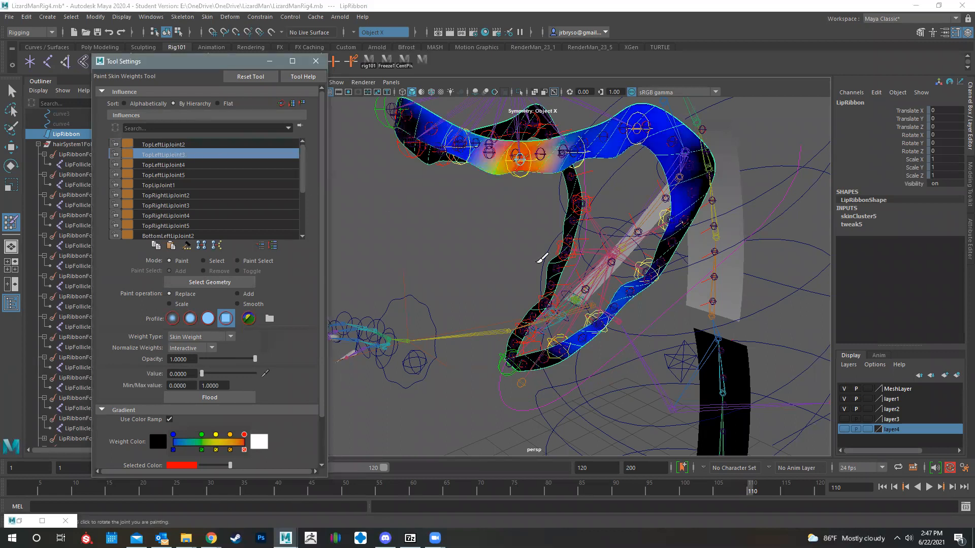
pyautogui.moveTo(558, 349); pyautogui.dragTo(655, 269)
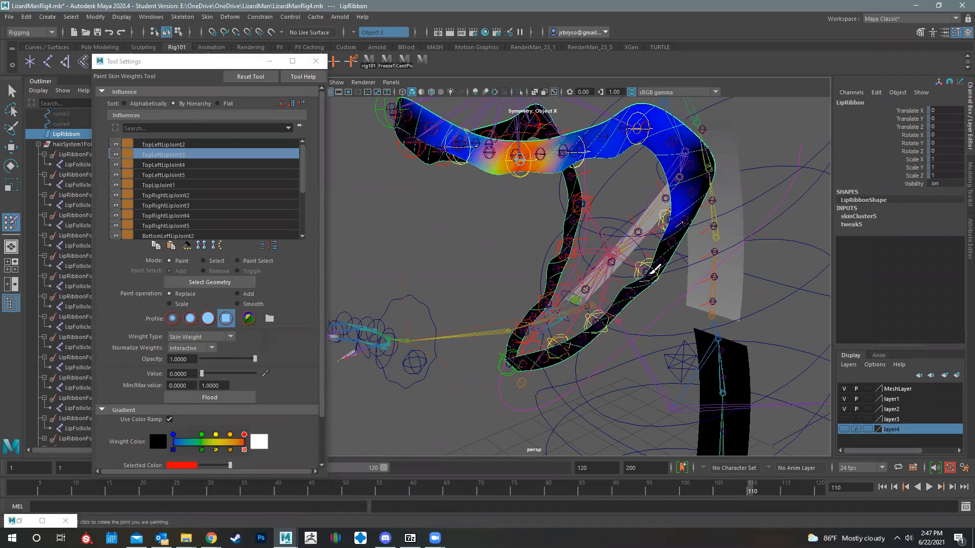
pyautogui.click(173, 165)
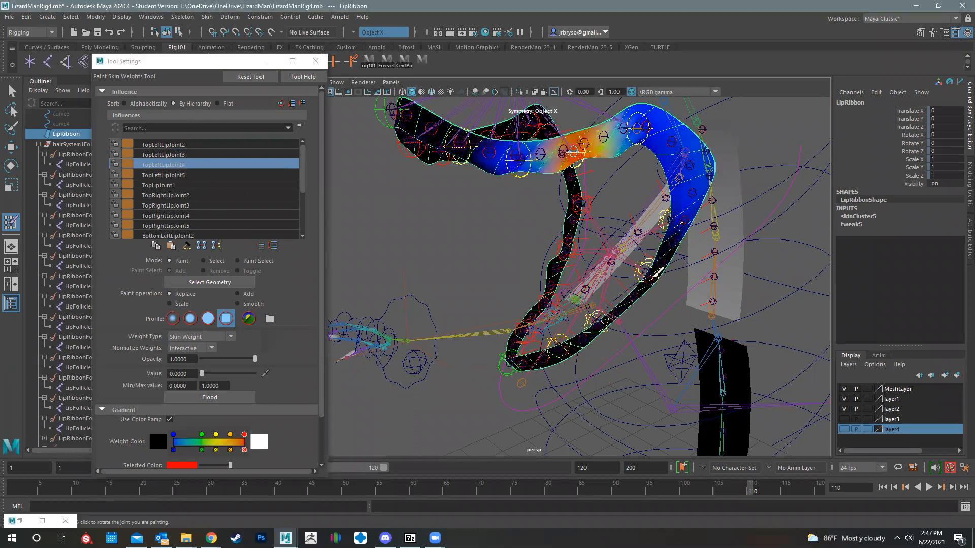
pyautogui.click(181, 175)
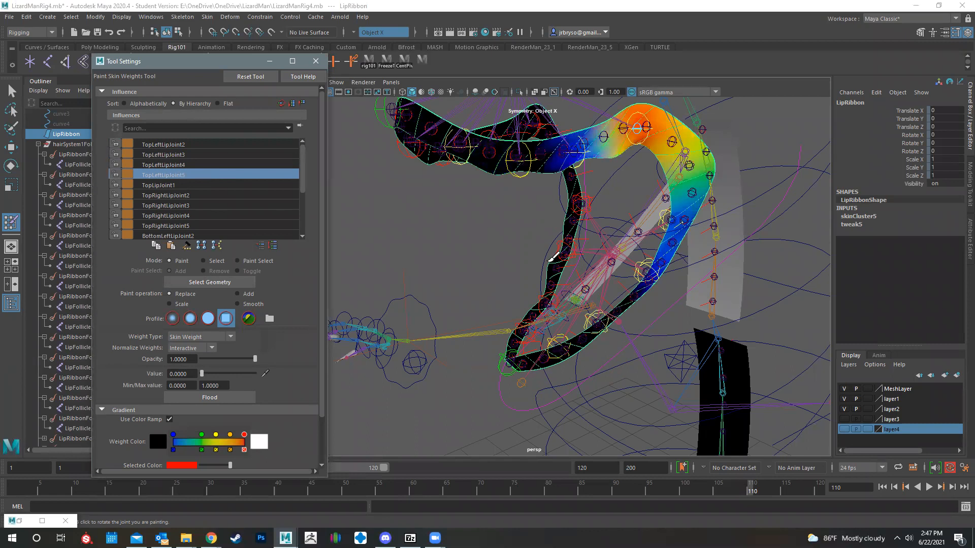
pyautogui.keyDown('alt'); pyautogui.moveTo(648, 300); pyautogui.dragTo(677, 271); pyautogui.keyUp('alt')
pyautogui.click(671, 266)
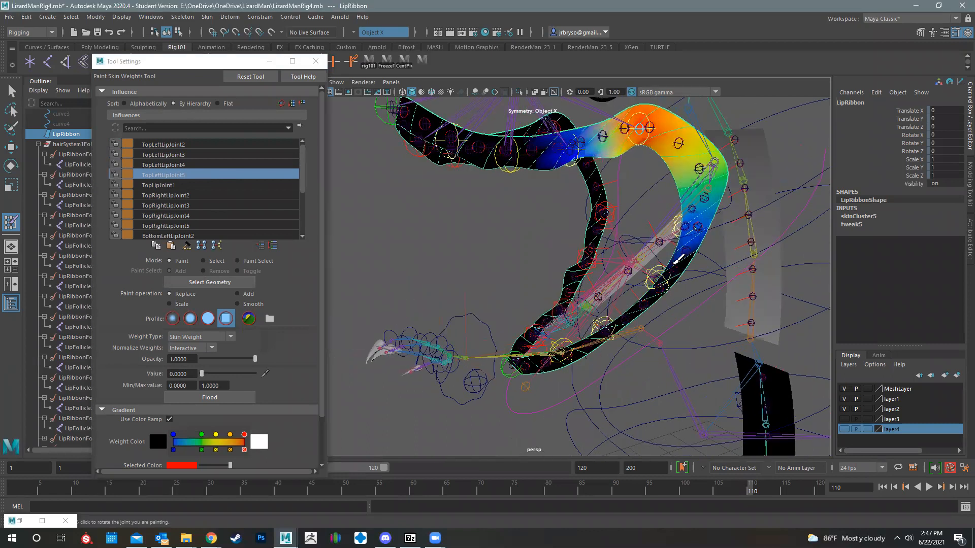
# Paint out the TopLipJoint1 and TopRightLipJoint2 through TopRightLipJoint5 weights on the ribbon's lower lip.
pyautogui.click(156, 185)
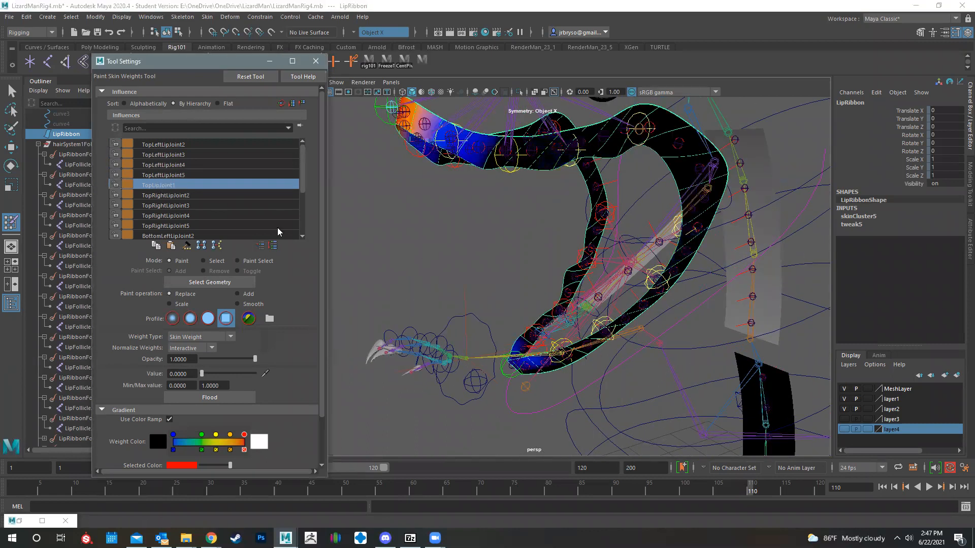
pyautogui.moveTo(513, 382)
pyautogui.keyDown('alt'); pyautogui.mouseDown()
pyautogui.moveTo(517, 370)
pyautogui.moveTo(455, 359)
pyautogui.moveTo(486, 339)
pyautogui.moveTo(498, 352)
pyautogui.moveTo(438, 311)
pyautogui.moveTo(463, 330)
pyautogui.moveTo(394, 252)
pyautogui.moveTo(376, 214)
pyautogui.mouseUp(); pyautogui.keyUp('alt')
pyautogui.click(172, 196)
pyautogui.click(167, 204)
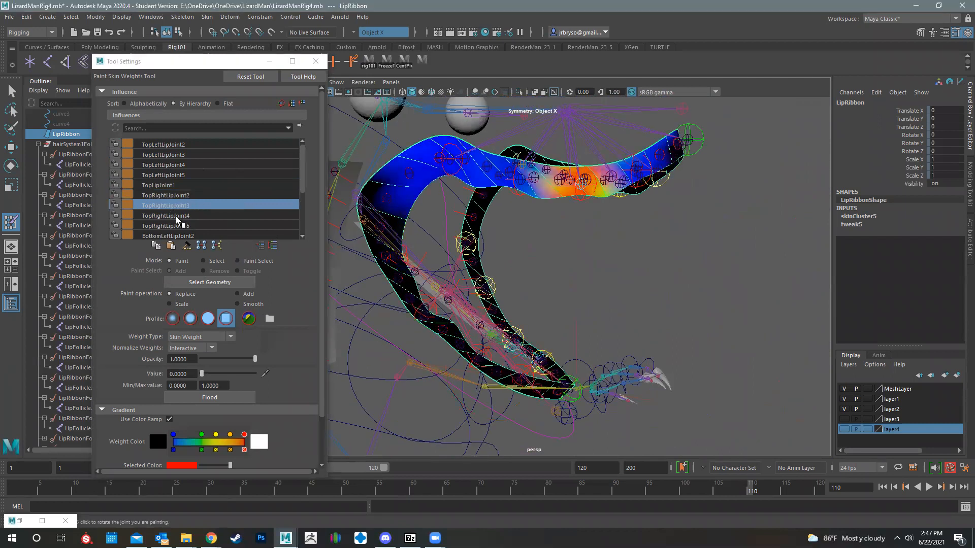
pyautogui.click(236, 213)
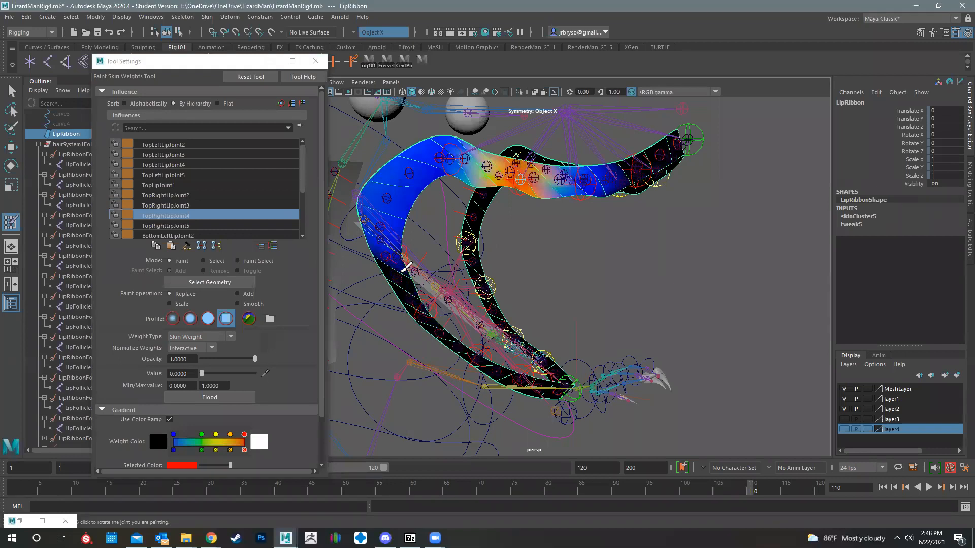
pyautogui.click(180, 226)
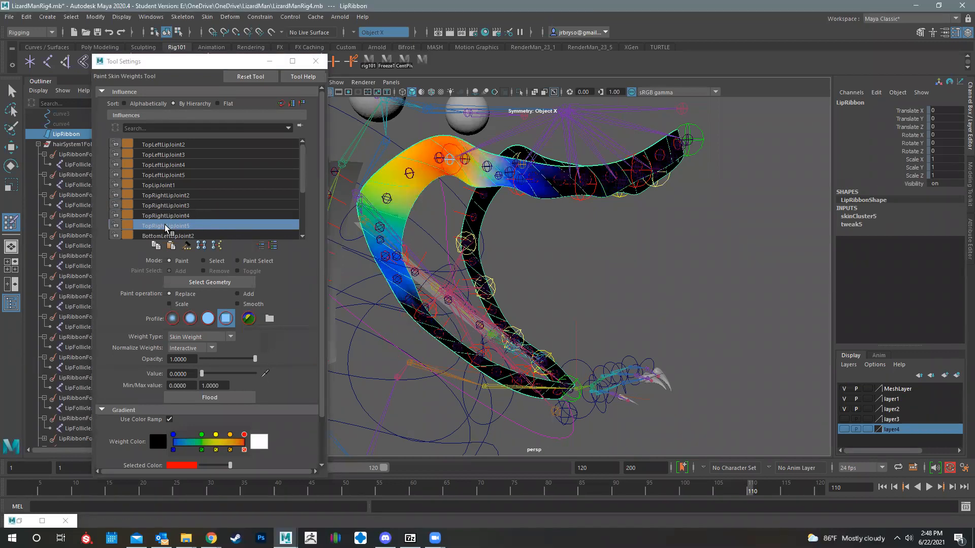
# Paint the BottomLeftLipJoint2 and BottomLeftLipJoint3 weights to 0 along the ribbon's upper lip.
pyautogui.click(186, 236)
pyautogui.keyDown('alt'); pyautogui.moveTo(406, 354); pyautogui.dragTo(380, 345); pyautogui.keyUp('alt')
pyautogui.moveTo(557, 350)
pyautogui.keyDown('alt'); pyautogui.mouseDown()
pyautogui.moveTo(587, 300)
pyautogui.moveTo(634, 289)
pyautogui.moveTo(572, 186)
pyautogui.moveTo(522, 163)
pyautogui.moveTo(414, 165)
pyautogui.mouseUp(); pyautogui.keyUp('alt')
pyautogui.scroll(-2, 188, 209)
pyautogui.click(170, 226)
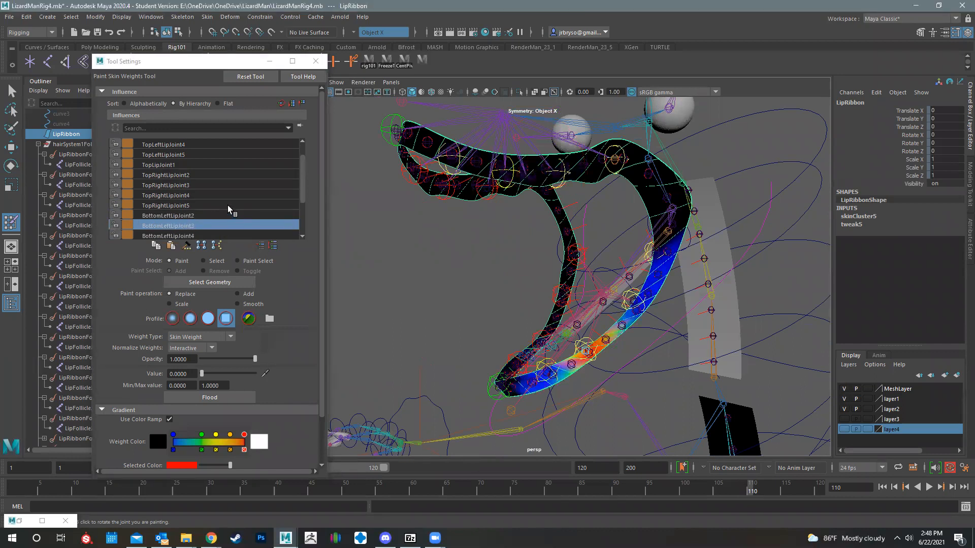
# Clear stray BottomLeftLipJoint4 and BottomLeftLipJoint5 weights from the upper lip, keeping the blend around the mouth corner.
pyautogui.scroll(-2, 228, 209)
pyautogui.click(196, 215)
pyautogui.moveTo(582, 161)
pyautogui.mouseDown()
pyautogui.moveTo(610, 159)
pyautogui.moveTo(529, 169)
pyautogui.mouseUp()
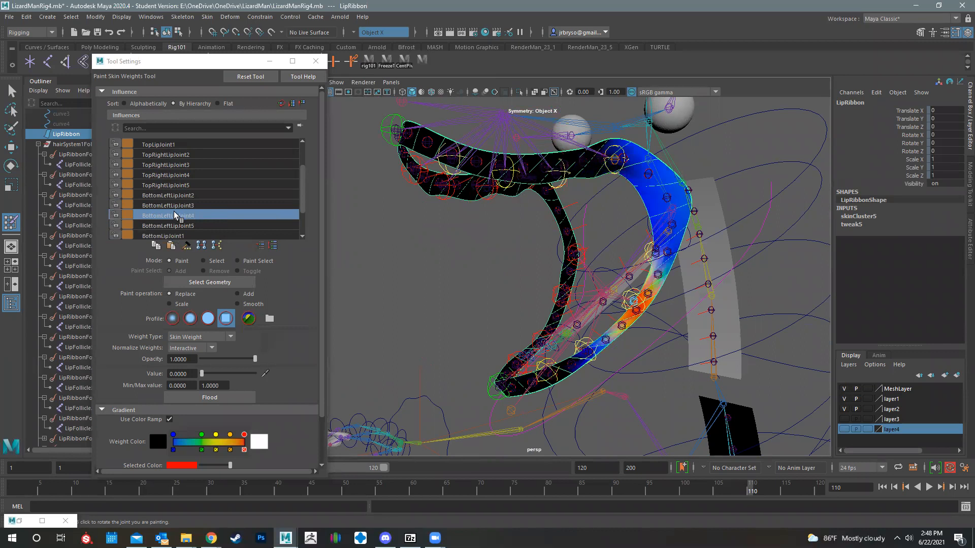
pyautogui.keyDown('alt'); pyautogui.moveTo(350, 227); pyautogui.dragTo(280, 226); pyautogui.keyUp('alt')
pyautogui.keyDown('alt'); pyautogui.moveTo(518, 199); pyautogui.dragTo(501, 201); pyautogui.keyUp('alt')
pyautogui.click(195, 226)
pyautogui.keyDown('alt'); pyautogui.moveTo(471, 255); pyautogui.dragTo(372, 220); pyautogui.keyUp('alt')
# Erase the BottomLipJoint1 influence from the front tip of the upper lip on both sides.
pyautogui.click(175, 234)
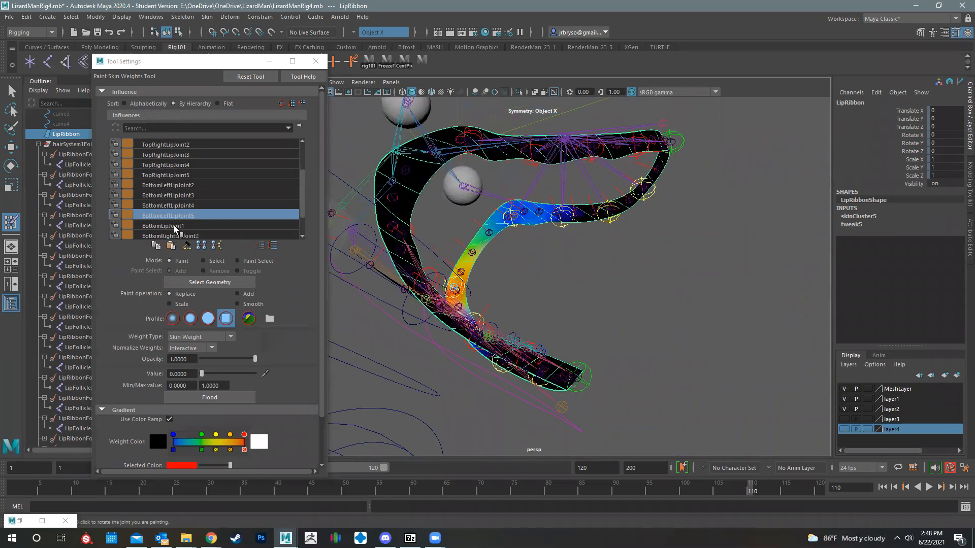
pyautogui.moveTo(506, 237)
pyautogui.keyDown('alt'); pyautogui.mouseDown()
pyautogui.moveTo(540, 129)
pyautogui.moveTo(645, 117)
pyautogui.mouseUp(); pyautogui.keyUp('alt')
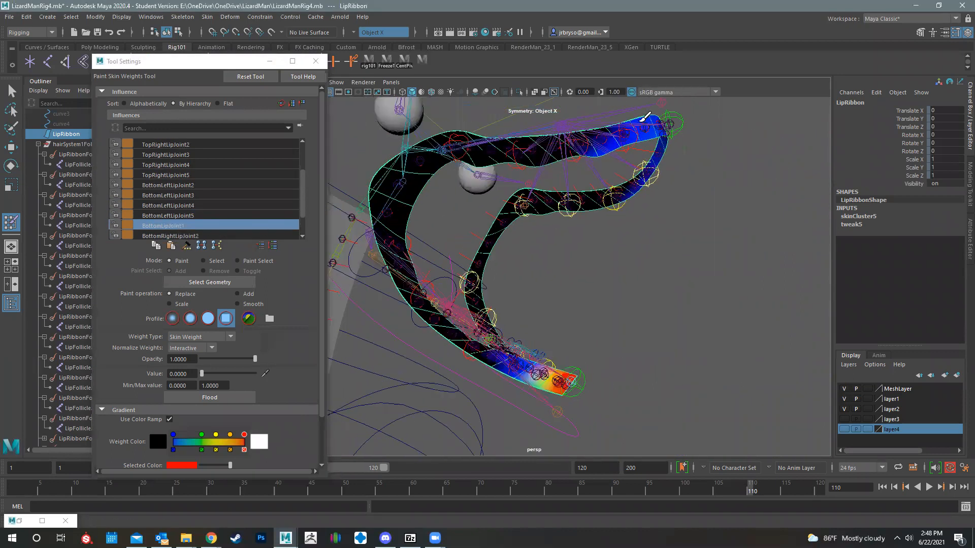
pyautogui.keyDown('alt'); pyautogui.moveTo(477, 142); pyautogui.dragTo(186, 215); pyautogui.keyUp('alt')
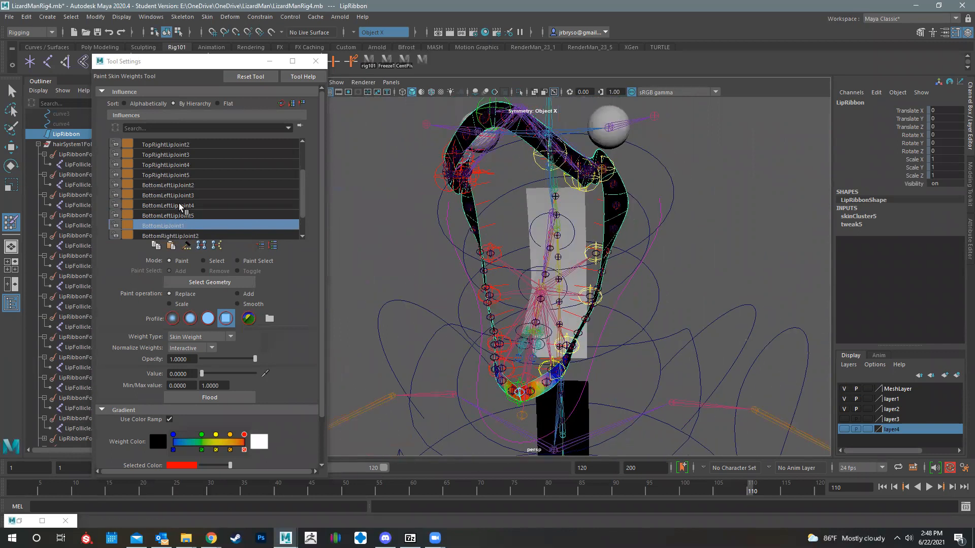
pyautogui.keyDown('alt'); pyautogui.moveTo(512, 313); pyautogui.dragTo(554, 313); pyautogui.keyUp('alt')
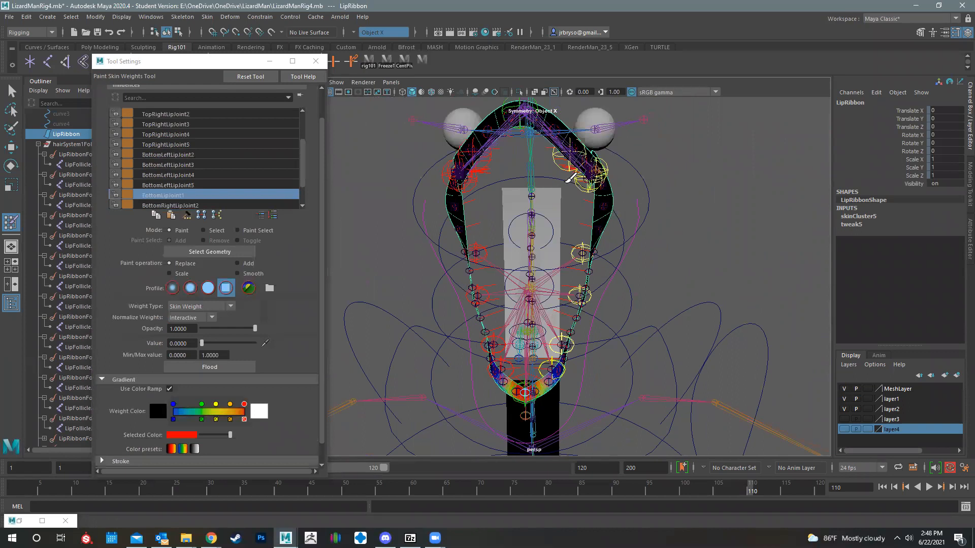
# Paint out the BottomRightLipJoint2 and BottomRightLipJoint3 weights along the ribbon's upper lip.
pyautogui.press('Down')
pyautogui.keyDown('alt'); pyautogui.moveTo(536, 202); pyautogui.dragTo(475, 191); pyautogui.keyUp('alt')
pyautogui.keyDown('alt'); pyautogui.moveTo(416, 193); pyautogui.dragTo(454, 187); pyautogui.keyUp('alt')
pyautogui.keyDown('alt'); pyautogui.moveTo(233, 218); pyautogui.dragTo(195, 170); pyautogui.keyUp('alt')
pyautogui.scroll(-2, 175, 175)
pyautogui.click(175, 175)
pyautogui.keyDown('alt'); pyautogui.moveTo(447, 201); pyautogui.dragTo(587, 203); pyautogui.keyUp('alt')
pyautogui.keyDown('alt'); pyautogui.moveTo(552, 150); pyautogui.dragTo(686, 138); pyautogui.keyUp('alt')
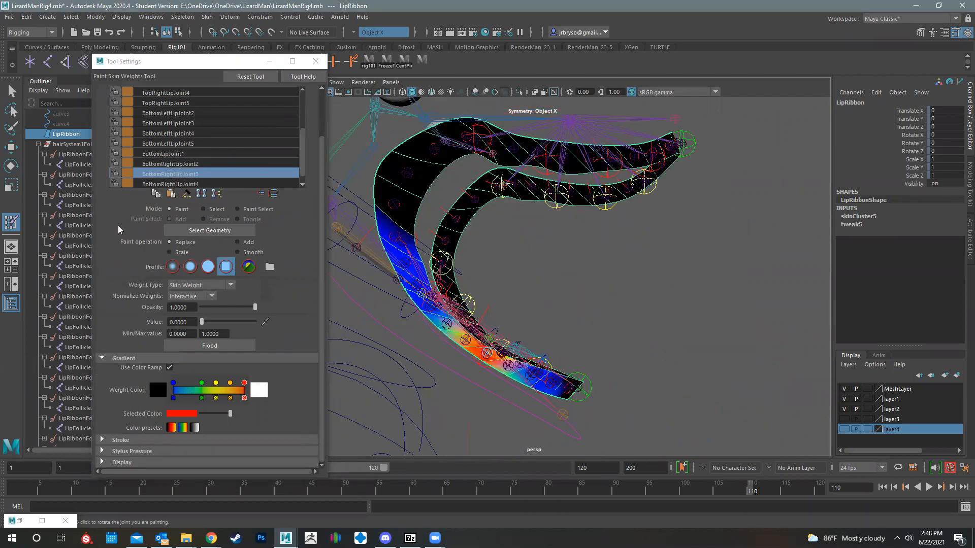
# Remove stray BottomRightLipJoint4 and BottomRightLipJoint5 weights from the upper lip beyond the mouth corner.
pyautogui.click(172, 184)
pyautogui.moveTo(573, 156)
pyautogui.mouseDown()
pyautogui.moveTo(430, 144)
pyautogui.moveTo(397, 155)
pyautogui.moveTo(532, 180)
pyautogui.moveTo(553, 210)
pyautogui.mouseUp()
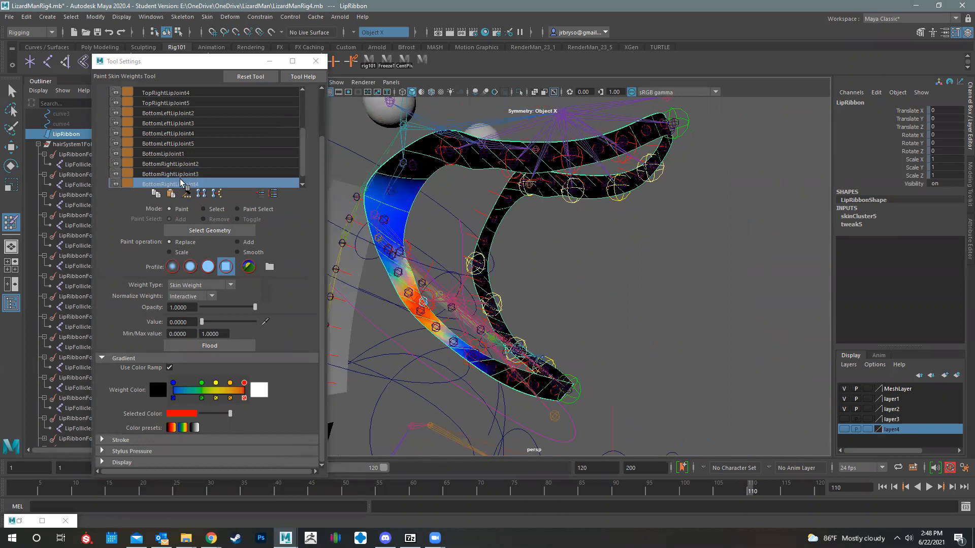
pyautogui.press('Down')
pyautogui.moveTo(475, 227)
pyautogui.keyDown('alt'); pyautogui.mouseDown()
pyautogui.moveTo(461, 214)
pyautogui.moveTo(436, 254)
pyautogui.mouseUp(); pyautogui.keyUp('alt')
pyautogui.moveTo(573, 155); pyautogui.dragTo(514, 148)
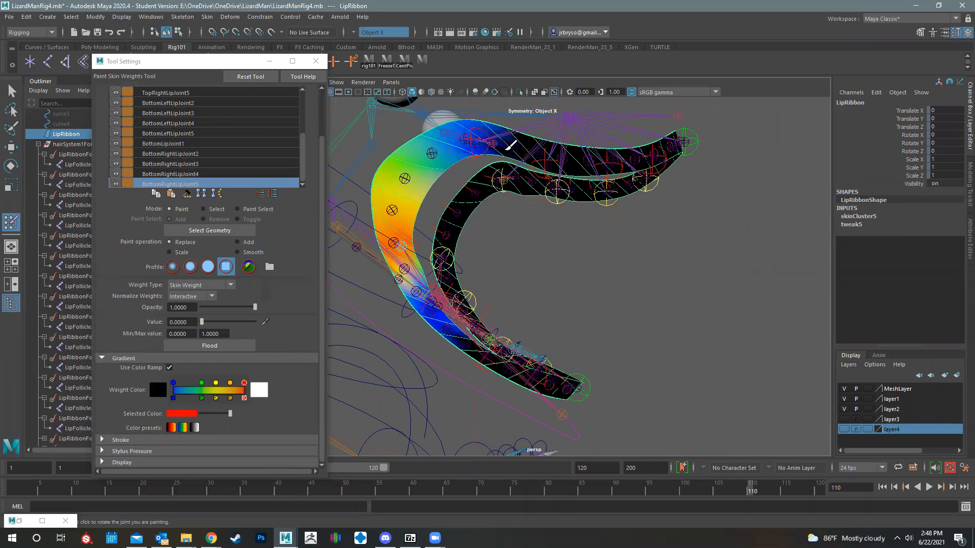
# Recheck the weight spread of BottomRightLipJoint4, BottomRightLipJoint2, BottomLipJoint1 and BottomLeftLipJoint5 over the ribbon.
pyautogui.click(193, 174)
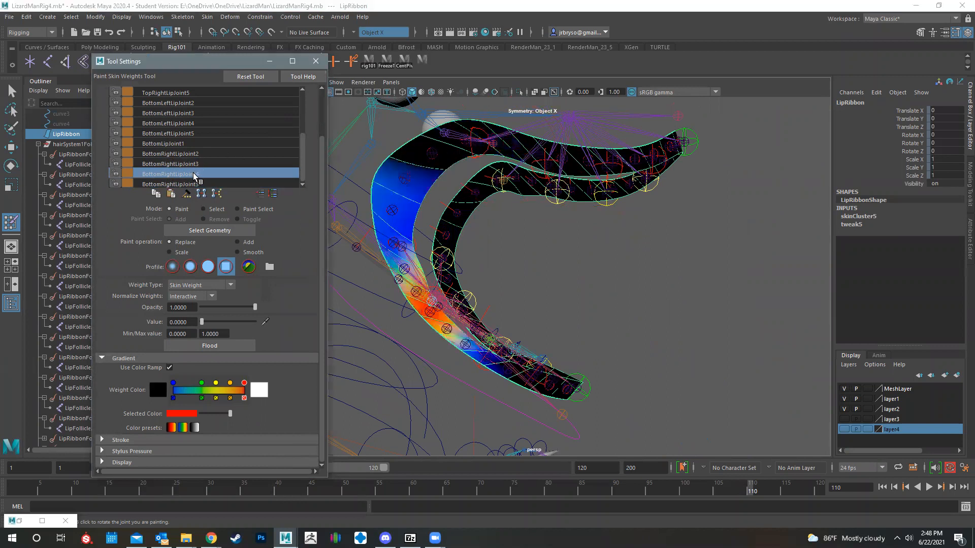
pyautogui.click(173, 154)
pyautogui.click(173, 143)
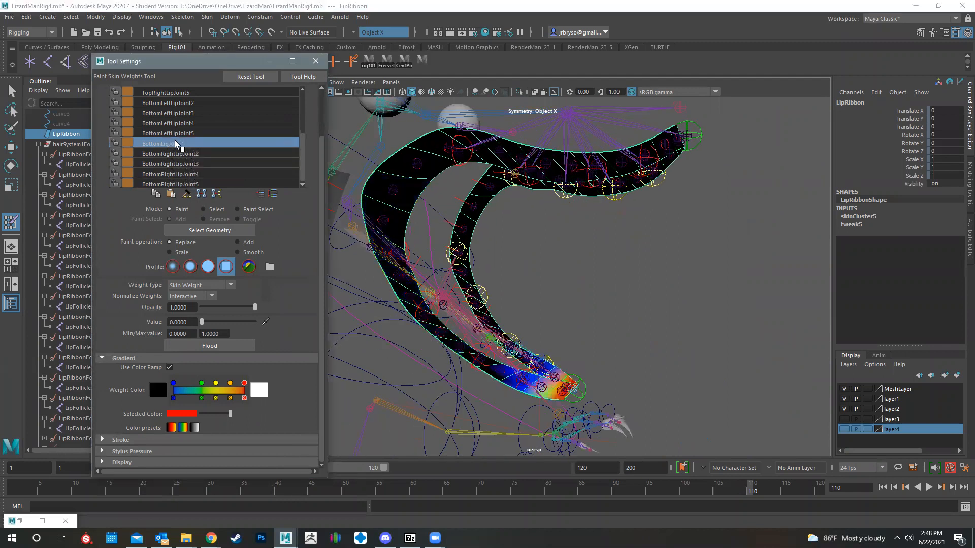
pyautogui.keyDown('alt'); pyautogui.moveTo(584, 264); pyautogui.dragTo(554, 264); pyautogui.keyUp('alt')
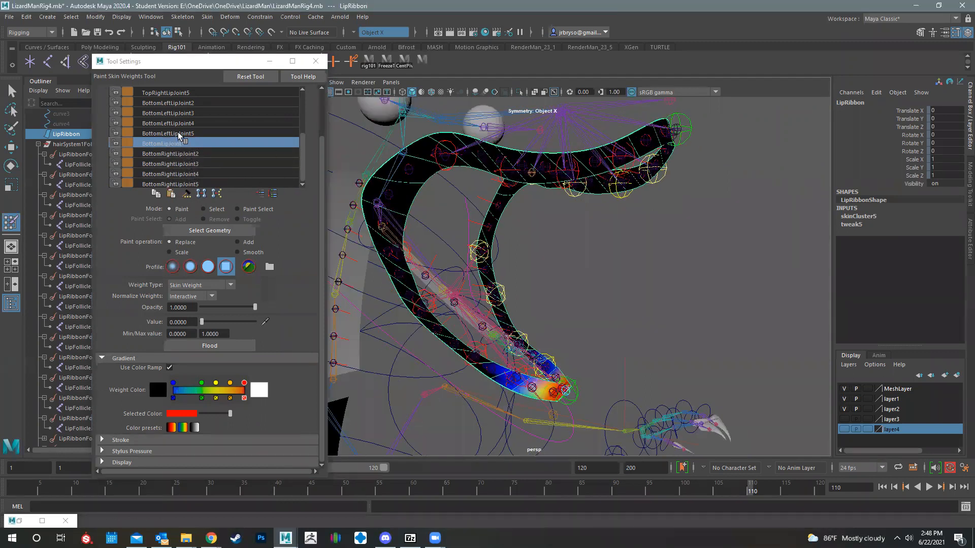
pyautogui.click(176, 133)
pyautogui.keyDown('alt'); pyautogui.moveTo(539, 155); pyautogui.dragTo(579, 154); pyautogui.keyUp('alt')
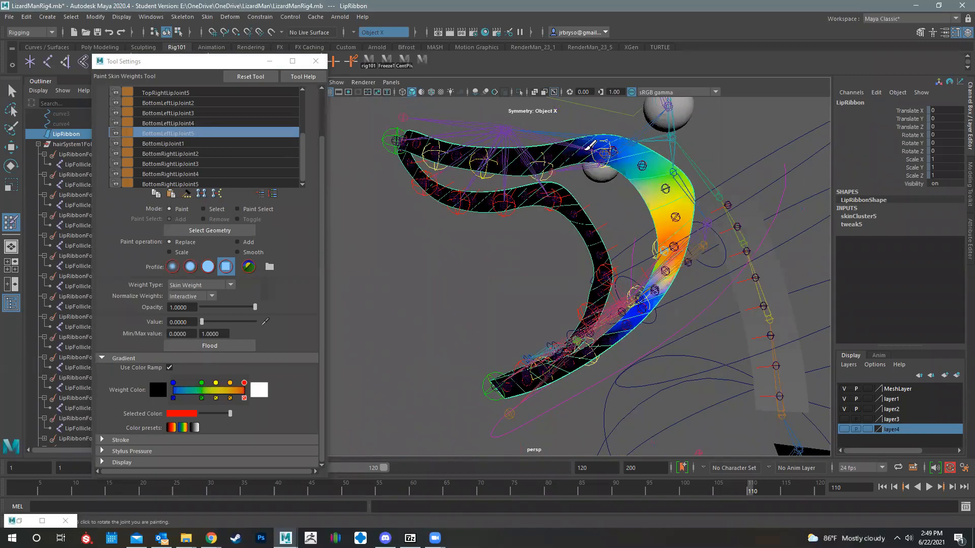
# Inspect the weight spread of BottomLeftLipJoint4, BottomLeftLipJoint3 and BottomLeftLipJoint2 on the ribbon's lower lip.
pyautogui.click(175, 123)
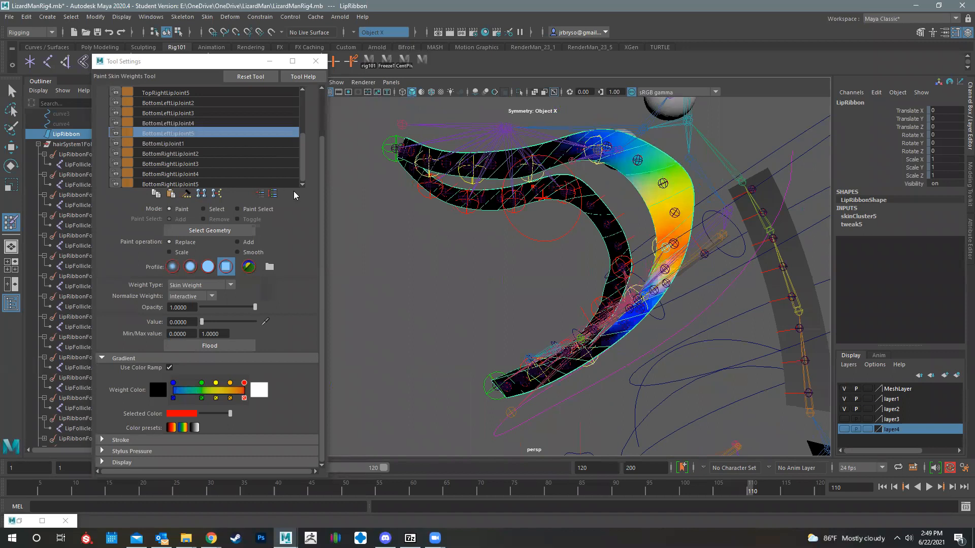
pyautogui.click(171, 113)
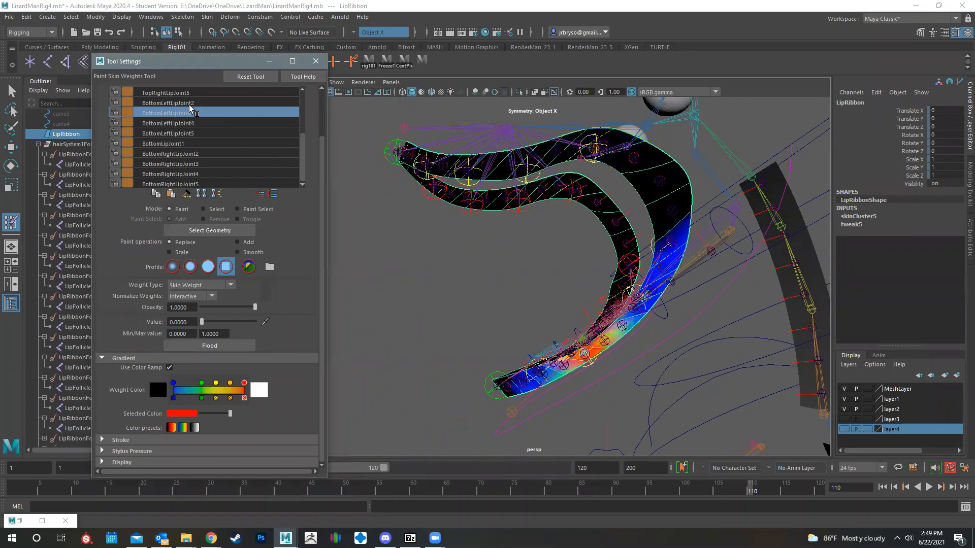
pyautogui.click(167, 103)
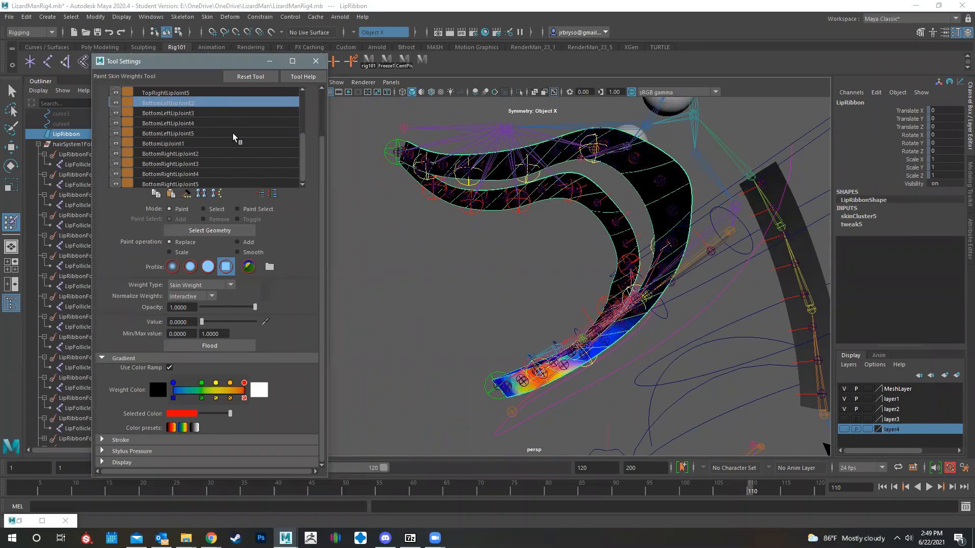
# Check the upper lip weights of TopRightLipJoint5 through TopRightLipJoint2, plus TopLipJoint1, for spill onto the lower lip.
pyautogui.scroll(1, 183, 123)
pyautogui.click(172, 113)
pyautogui.keyDown('alt'); pyautogui.moveTo(452, 270); pyautogui.dragTo(491, 321); pyautogui.keyUp('alt')
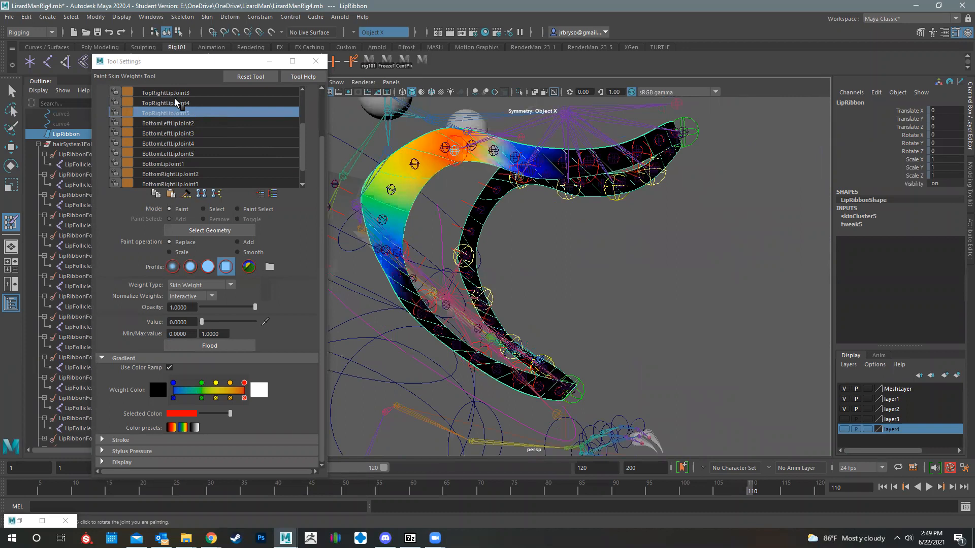
pyautogui.click(176, 103)
pyautogui.moveTo(388, 229)
pyautogui.keyDown('alt'); pyautogui.mouseDown()
pyautogui.moveTo(382, 189)
pyautogui.moveTo(417, 200)
pyautogui.moveTo(401, 206)
pyautogui.mouseUp(); pyautogui.keyUp('alt')
pyautogui.click(176, 94)
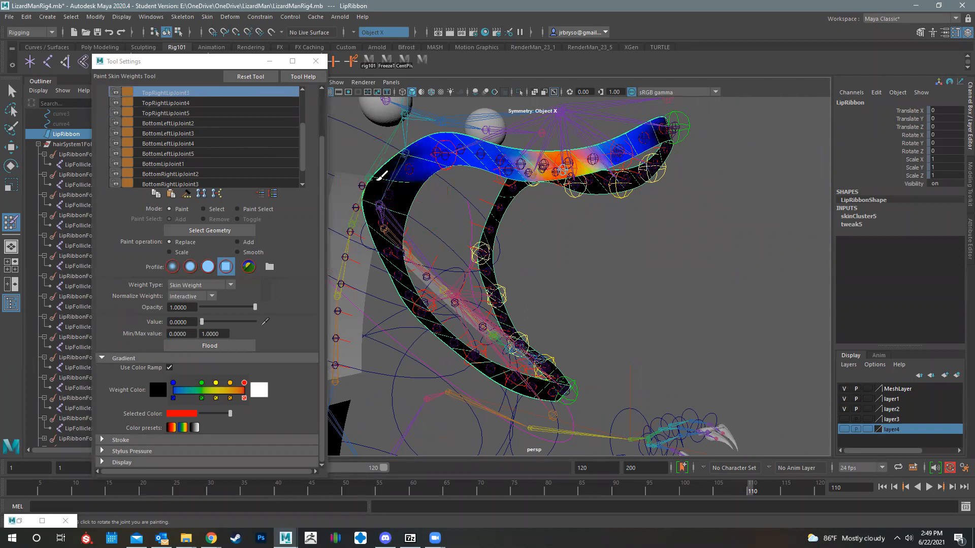
pyautogui.scroll(2, 177, 101)
pyautogui.click(171, 103)
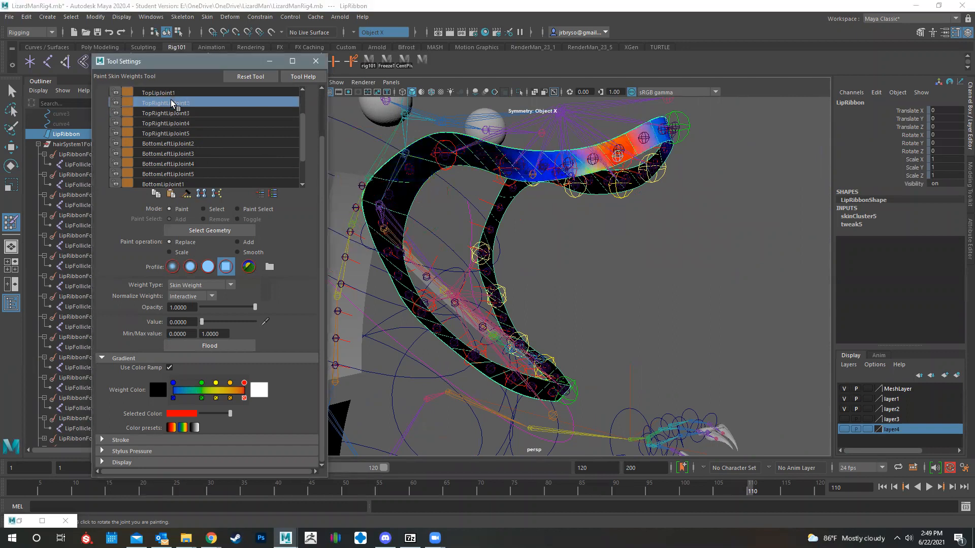
pyautogui.keyDown('alt'); pyautogui.moveTo(345, 206); pyautogui.dragTo(440, 210); pyautogui.keyUp('alt')
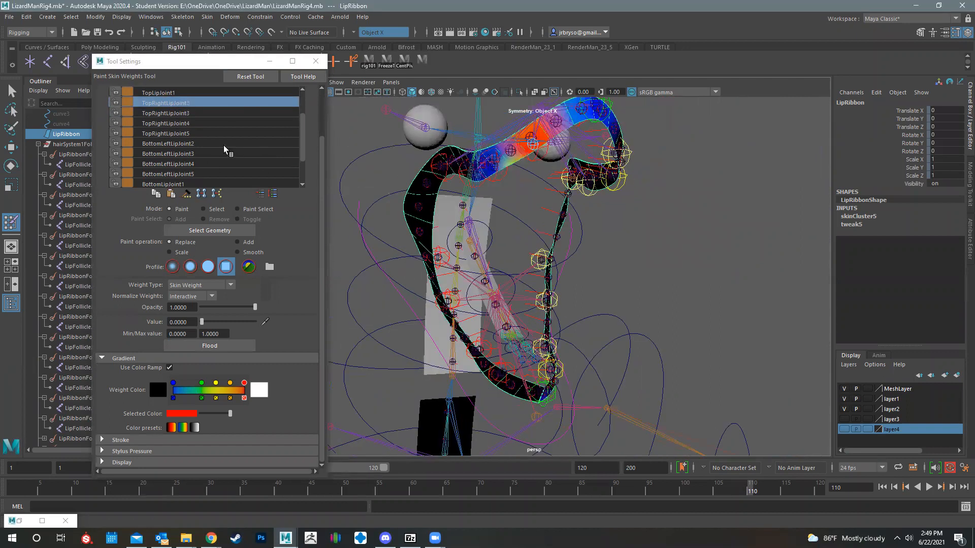
pyautogui.scroll(1, 172, 114)
pyautogui.click(171, 114)
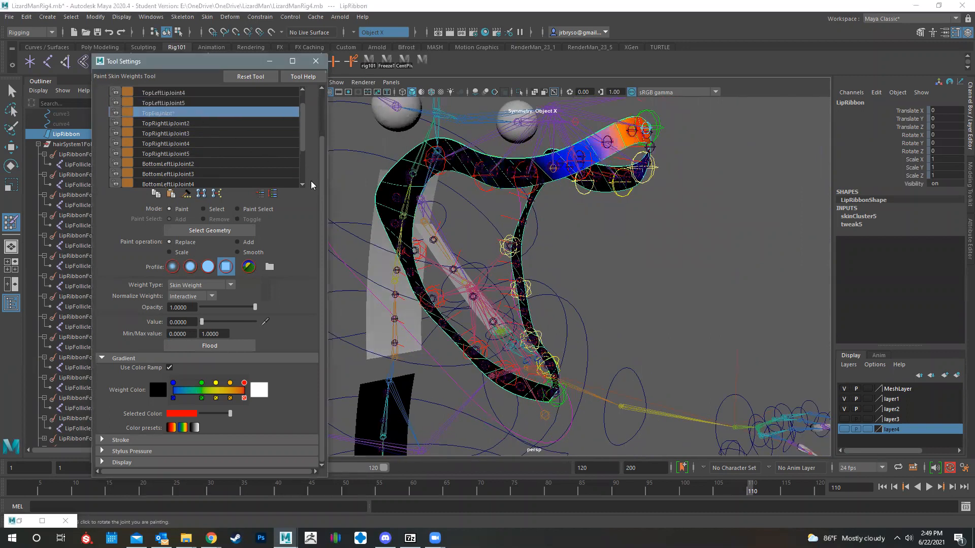
# Check the influence of TopLeftLipJoint5, TopLeftLipJoint4, TopLeftLipJoint3 and TopLeftLipJoint2 along the upper lip and around the mouth corner.
pyautogui.press('Up')
pyautogui.keyDown('alt'); pyautogui.moveTo(375, 196); pyautogui.dragTo(564, 329); pyautogui.keyUp('alt')
pyautogui.moveTo(421, 227)
pyautogui.keyDown('alt'); pyautogui.mouseDown()
pyautogui.moveTo(712, 257)
pyautogui.moveTo(670, 211)
pyautogui.mouseUp(); pyautogui.keyUp('alt')
pyautogui.click(166, 94)
pyautogui.click(689, 206)
pyautogui.scroll(1, 199, 135)
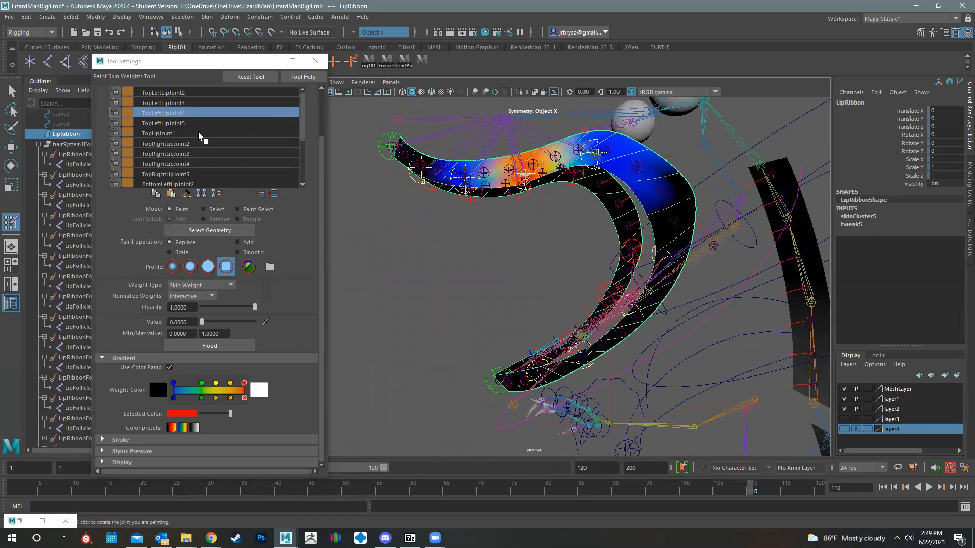
pyautogui.click(171, 103)
pyautogui.keyDown('alt'); pyautogui.moveTo(654, 216); pyautogui.dragTo(659, 160); pyautogui.keyUp('alt')
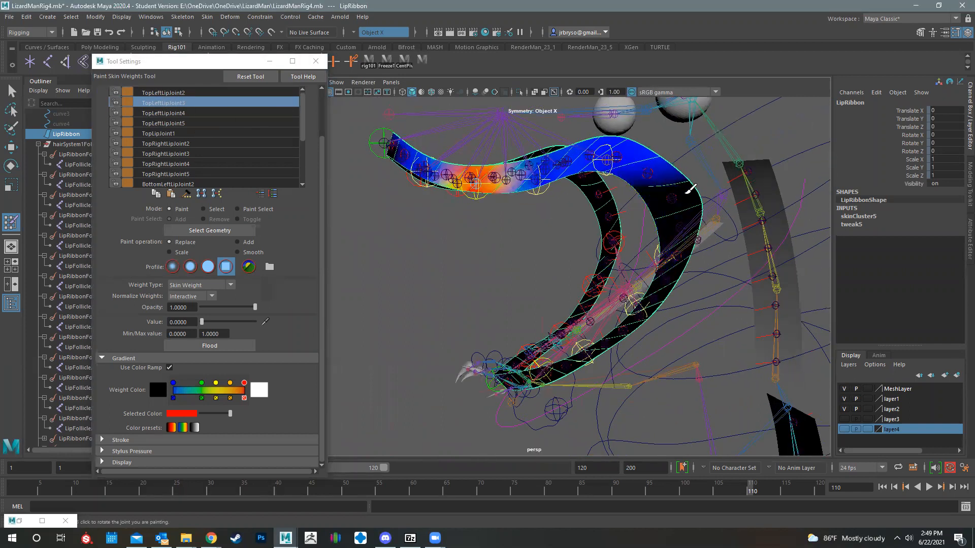
pyautogui.keyDown('alt'); pyautogui.moveTo(660, 214); pyautogui.dragTo(694, 201); pyautogui.keyUp('alt')
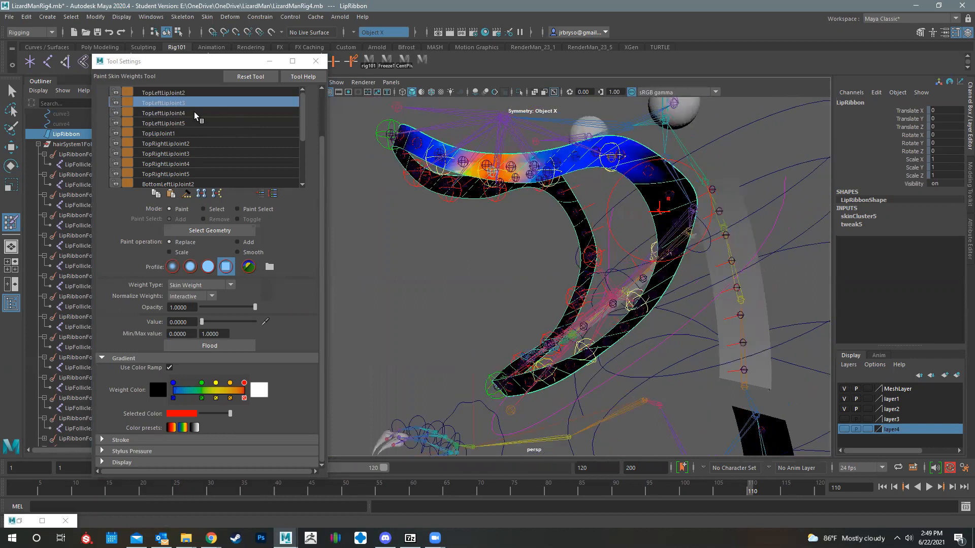
pyautogui.click(185, 94)
# Leave weight painting and close the jaw by setting the MouthCon control's Rotate X to 0.
pyautogui.keyDown('alt'); pyautogui.moveTo(604, 209); pyautogui.dragTo(636, 311); pyautogui.keyUp('alt')
pyautogui.press('q')
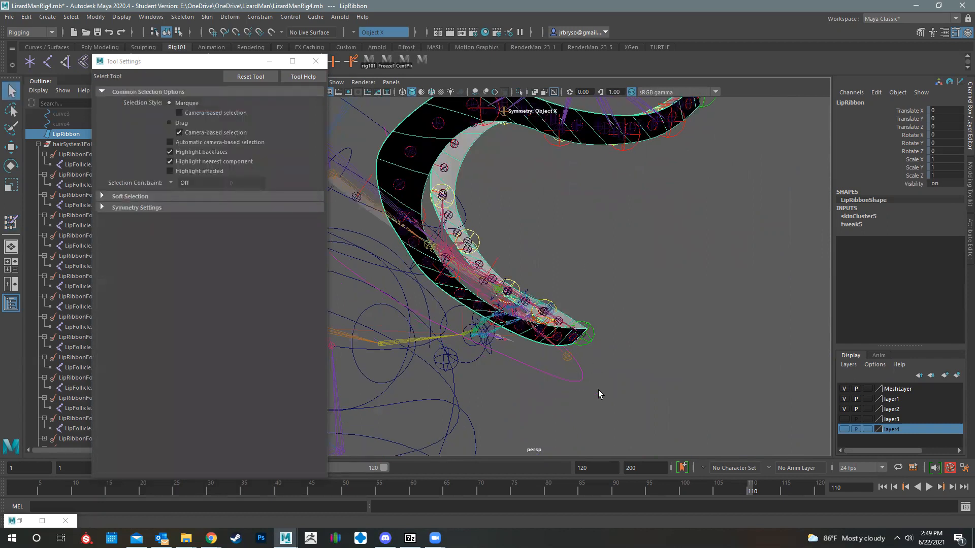
pyautogui.click(583, 378)
pyautogui.press('w')
pyautogui.press('e')
pyautogui.keyDown('alt'); pyautogui.moveTo(584, 307); pyautogui.dragTo(461, 160); pyautogui.keyUp('alt')
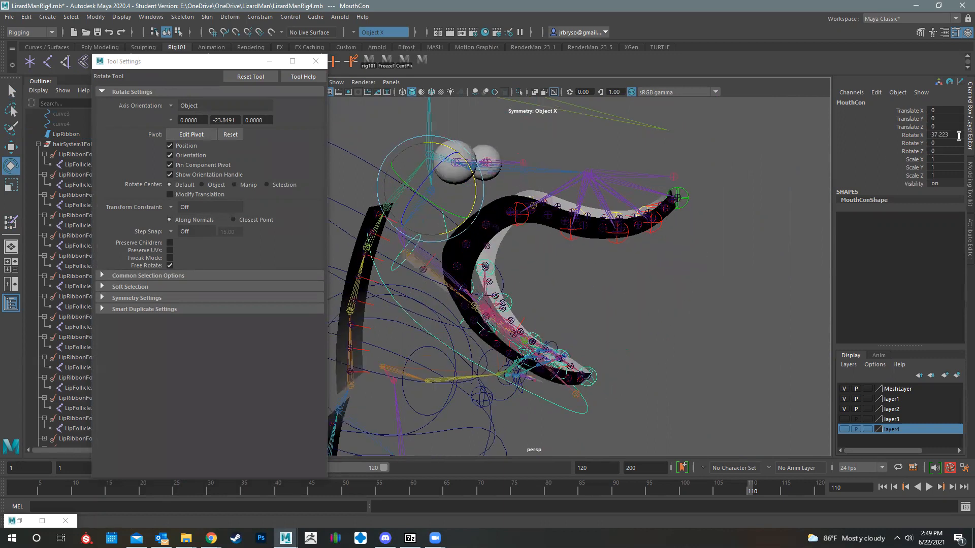
pyautogui.click(936, 134)
pyautogui.write('0')
pyautogui.press('Return')
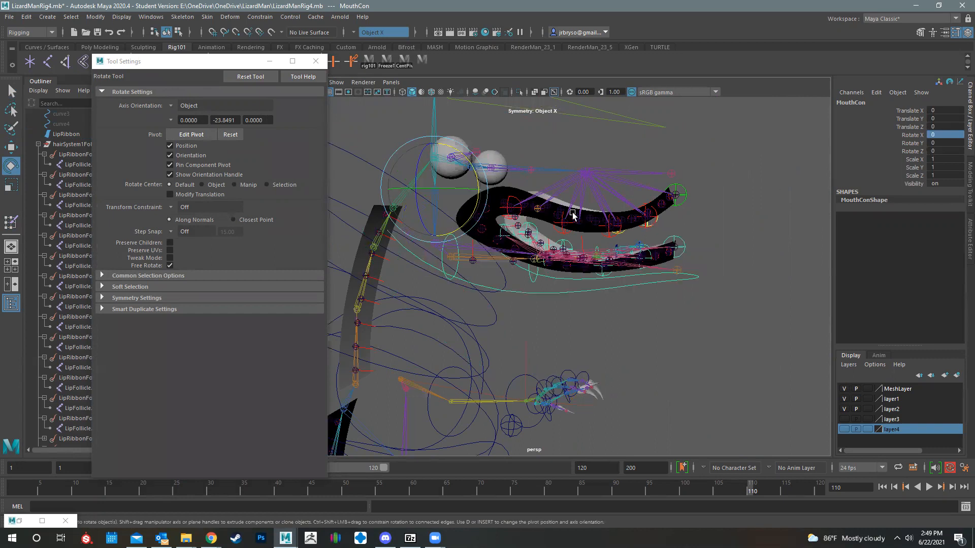
# Test the upper lip deformation by moving the TopLeftLipCon2 control, and undo the test moves.
pyautogui.scroll(3, 632, 201)
pyautogui.click(623, 200)
pyautogui.keyDown('alt'); pyautogui.moveTo(623, 201); pyautogui.dragTo(565, 166); pyautogui.keyUp('alt')
pyautogui.press('w')
pyautogui.keyDown('alt'); pyautogui.moveTo(474, 187); pyautogui.dragTo(507, 188); pyautogui.keyUp('alt')
pyautogui.hotkey('ctrl', 'z')
pyautogui.hotkey('ctrl', 'z')
pyautogui.hotkey('ctrl', 'z')
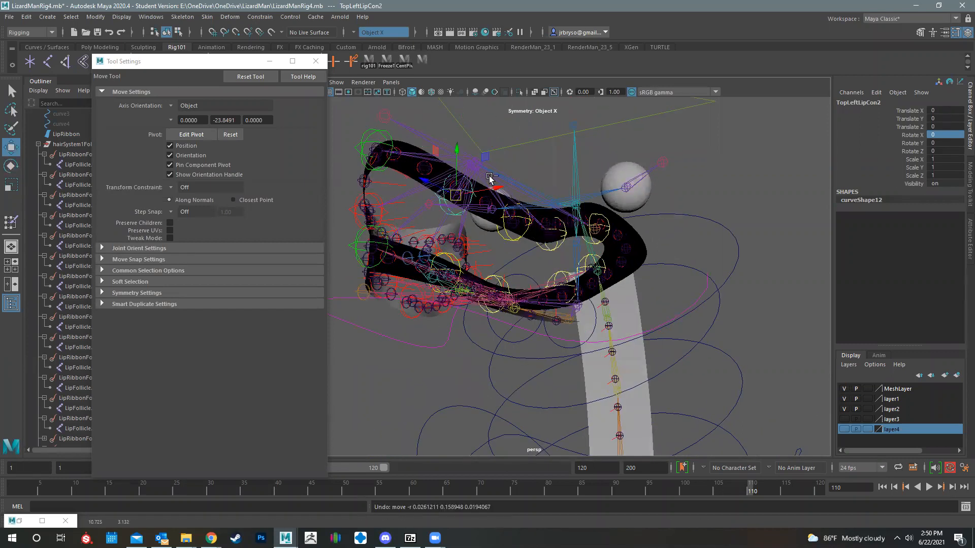
# Save the rig scene, accepting the student version notice.
pyautogui.hotkey('ctrl', 's')
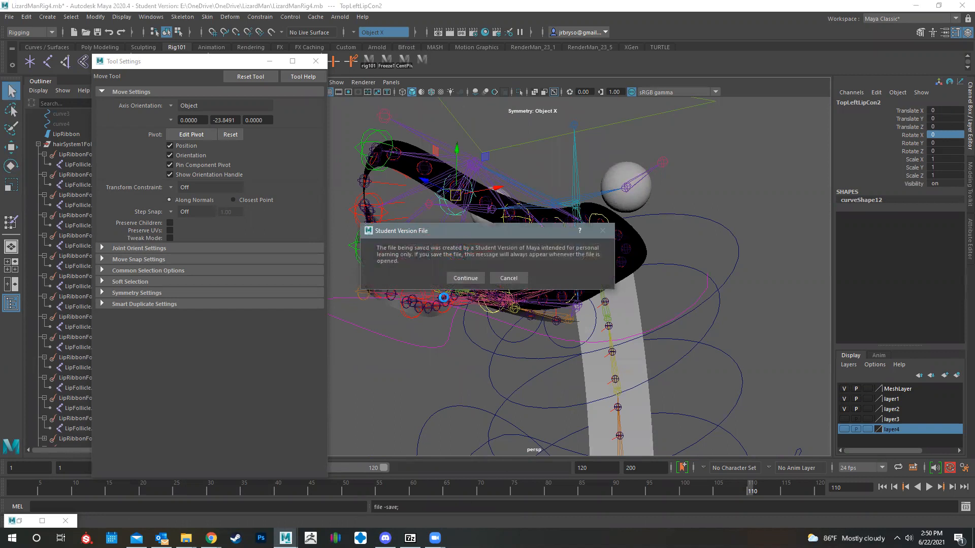
pyautogui.click(455, 279)
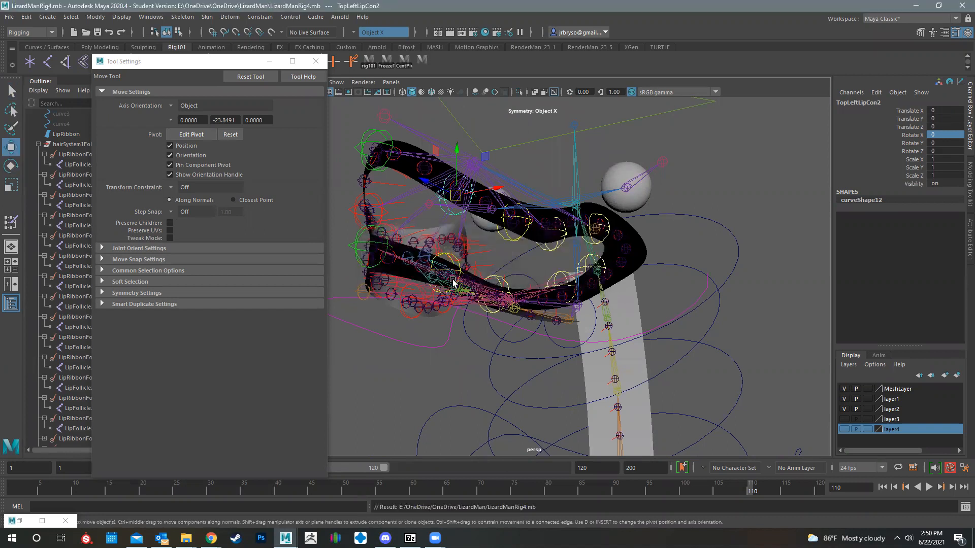
# Examine the closed lip ribbon from several angles, comparing the upper and lower lip shapes and their controls.
pyautogui.keyDown('alt'); pyautogui.moveTo(523, 256); pyautogui.dragTo(437, 256); pyautogui.keyUp('alt')
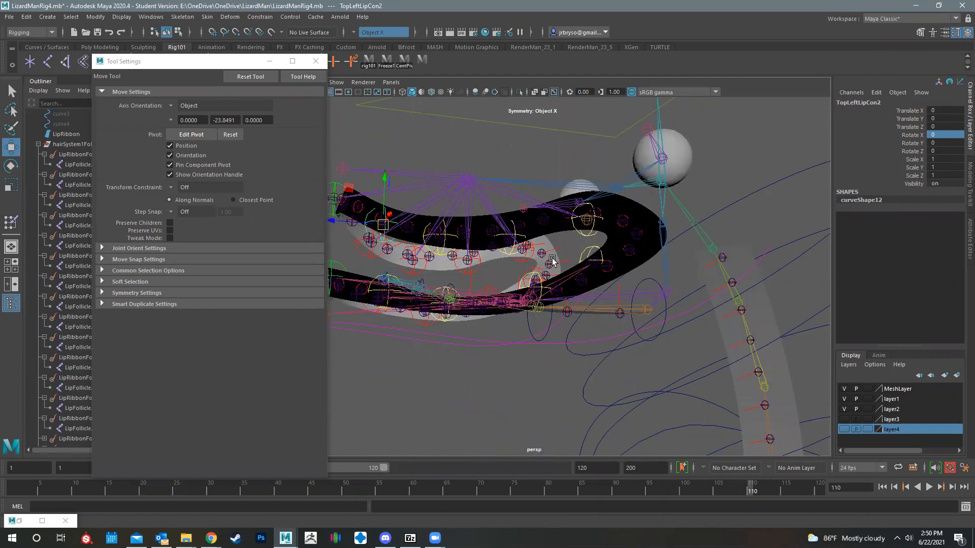
pyautogui.keyDown('alt'); pyautogui.moveTo(553, 261); pyautogui.dragTo(609, 265, button='middle'); pyautogui.keyUp('alt')
pyautogui.keyDown('alt'); pyautogui.moveTo(507, 202); pyautogui.dragTo(724, 304, button='right'); pyautogui.keyUp('alt')
pyautogui.keyDown('alt'); pyautogui.moveTo(658, 267); pyautogui.dragTo(536, 289); pyautogui.keyUp('alt')
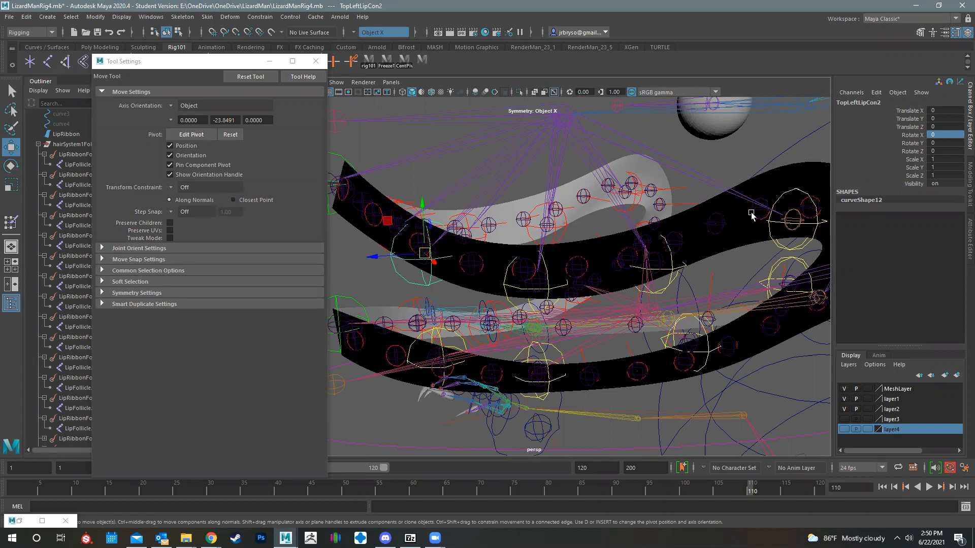
pyautogui.moveTo(521, 247)
pyautogui.keyDown('alt'); pyautogui.mouseDown()
pyautogui.moveTo(533, 264)
pyautogui.moveTo(518, 239)
pyautogui.mouseUp(); pyautogui.keyUp('alt')
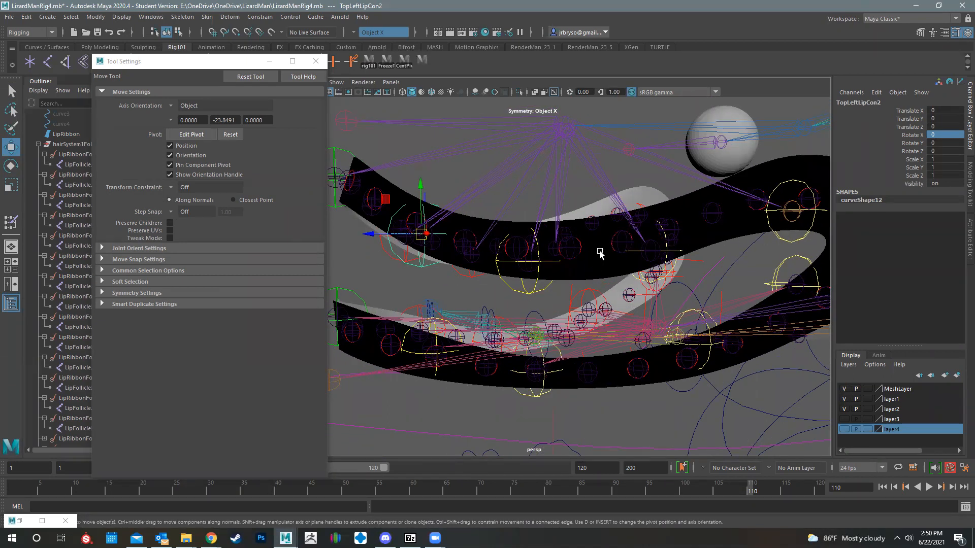
pyautogui.keyDown('alt'); pyautogui.moveTo(529, 240); pyautogui.dragTo(459, 212); pyautogui.keyUp('alt')
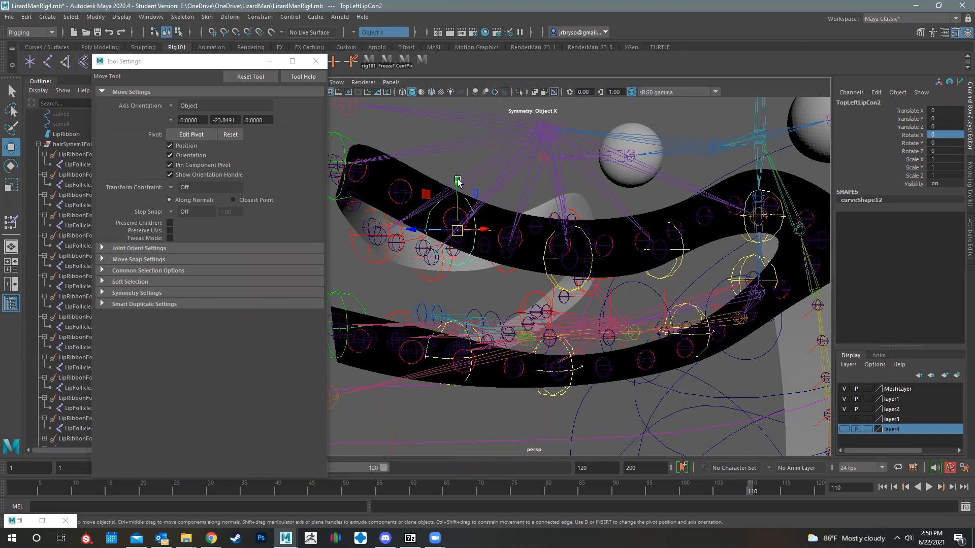
pyautogui.keyDown('alt'); pyautogui.moveTo(600, 276); pyautogui.dragTo(425, 227); pyautogui.keyUp('alt')
# Save the current scene again and minimize the Tool Settings window to clear the view of the lip rig.
pyautogui.hotkey('ctrl', 's')
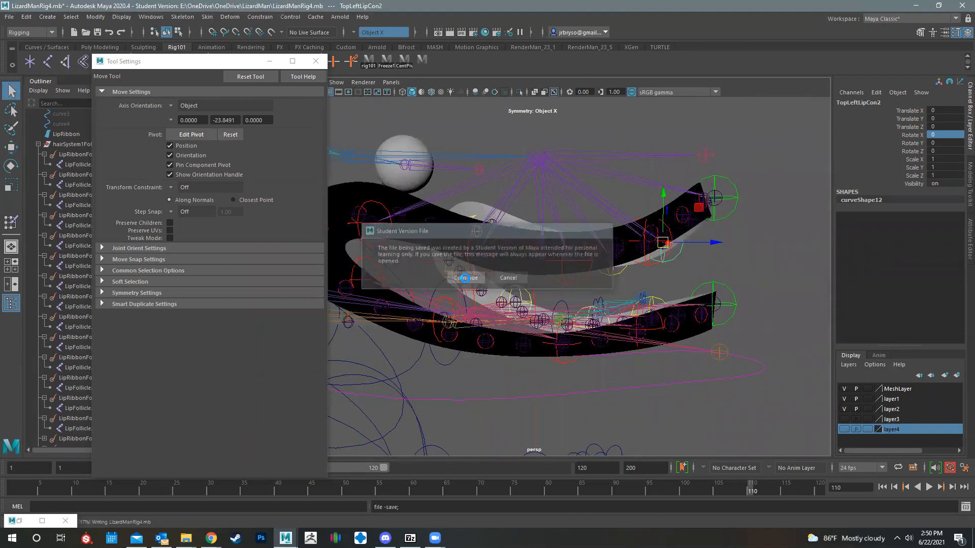
pyautogui.click(270, 61)
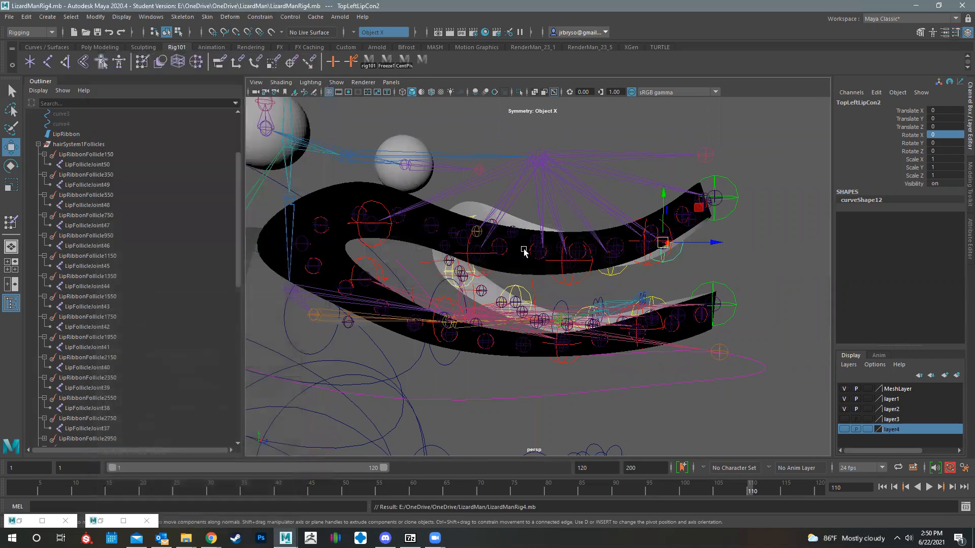
pyautogui.keyDown('alt'); pyautogui.moveTo(635, 269); pyautogui.dragTo(522, 279); pyautogui.keyUp('alt')
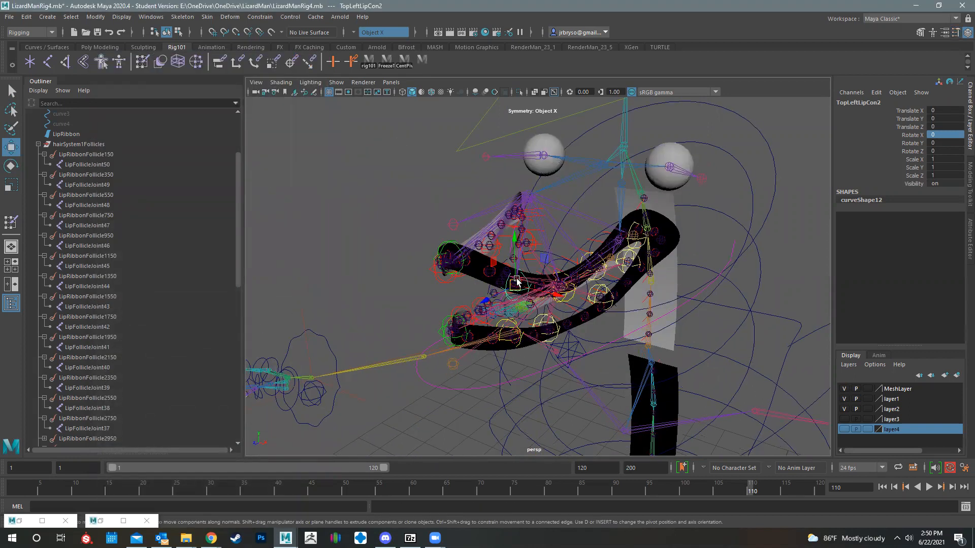